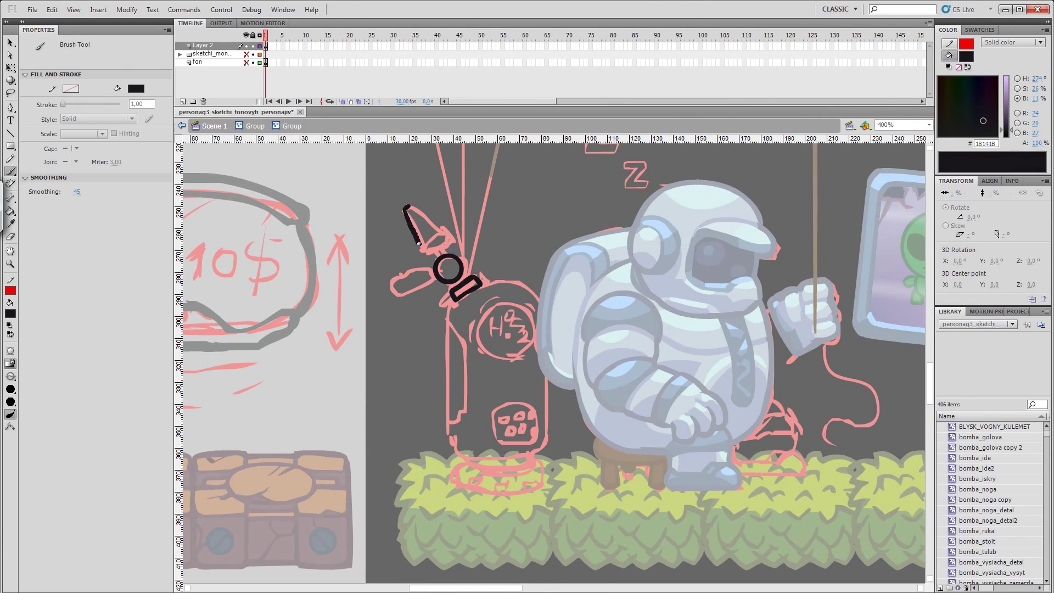
Step: Mirror the upright nozzle outline above the round valve joint to complete its tapered shape
key(alt+m)
key(t)
key(v)
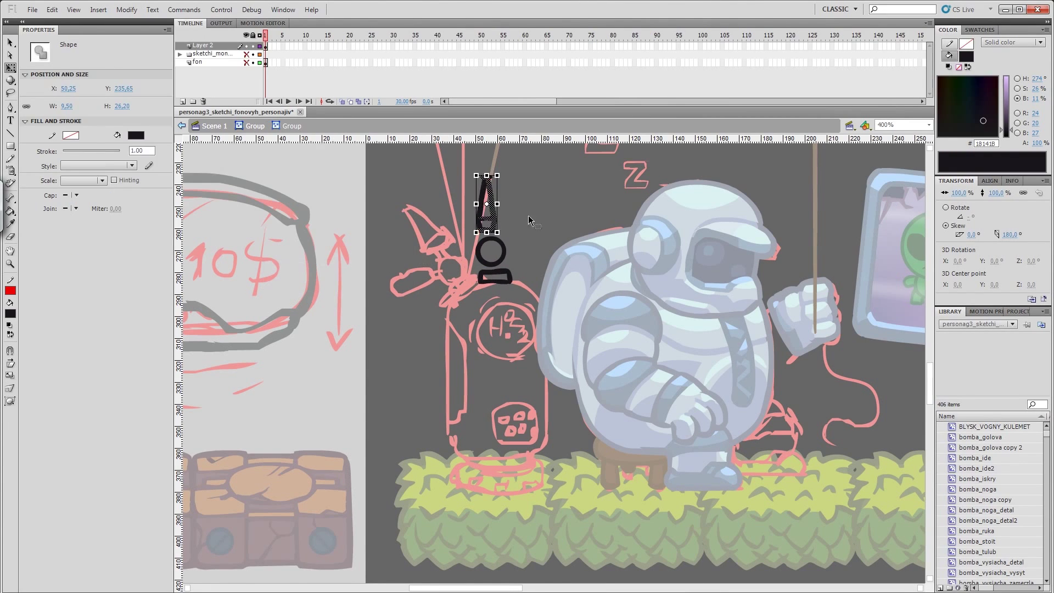
Step: Connect the nozzle, round joint and base piece with short bars, and tilt the assembly to match the red sketch
double_click(497, 242)
key(b)
click(487, 235)
click(501, 234)
drag(488, 234, 487, 268)
drag(501, 235, 502, 268)
key(e)
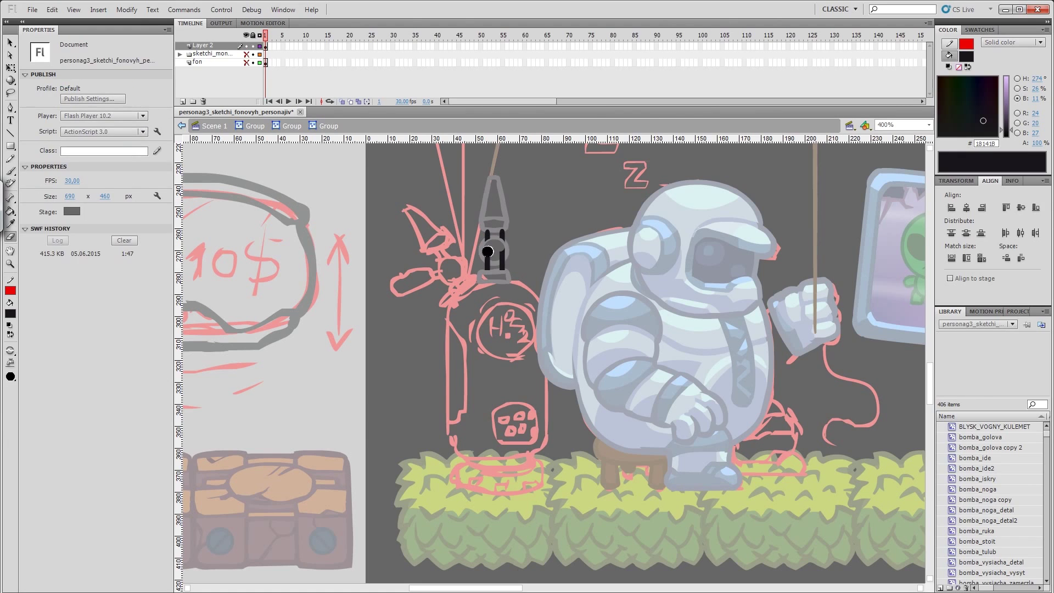
key(ctrl+a)
key(q)
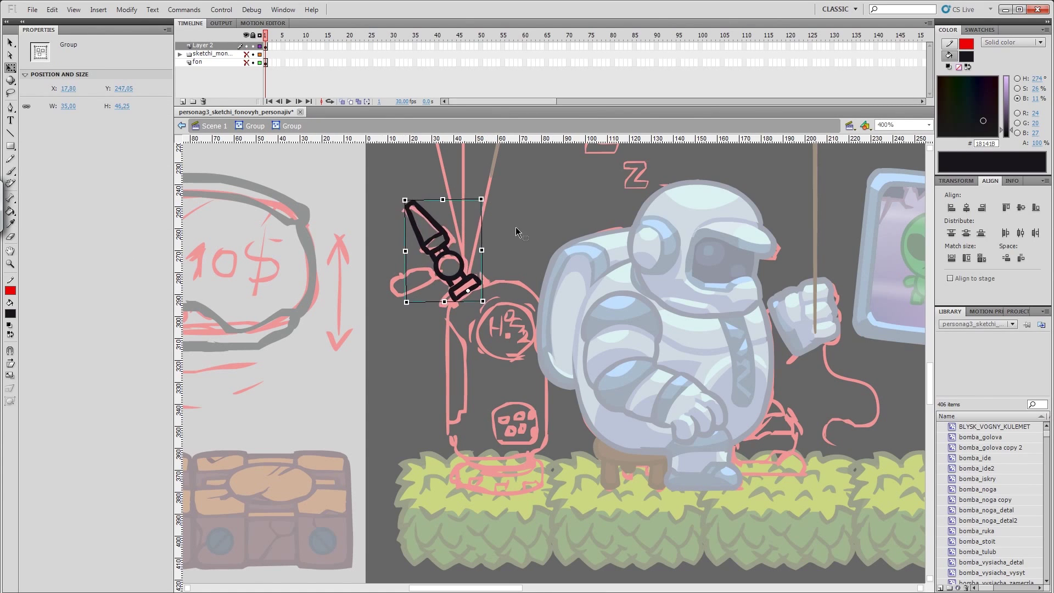
Step: Draw the lever handle on the valve joint's left side, adjust its shape, and group the valve parts
key(b)
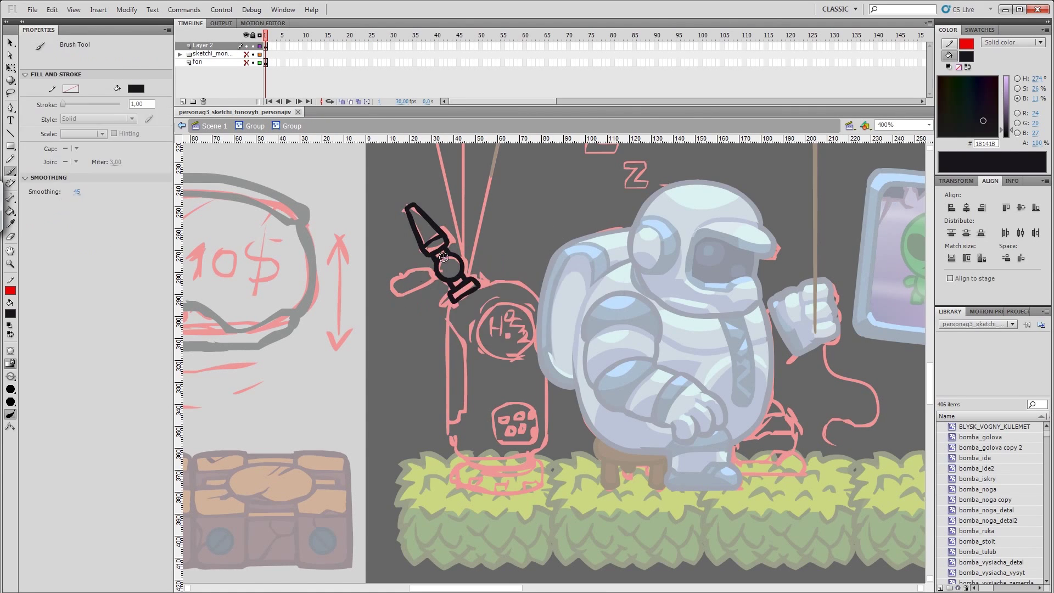
key(b)
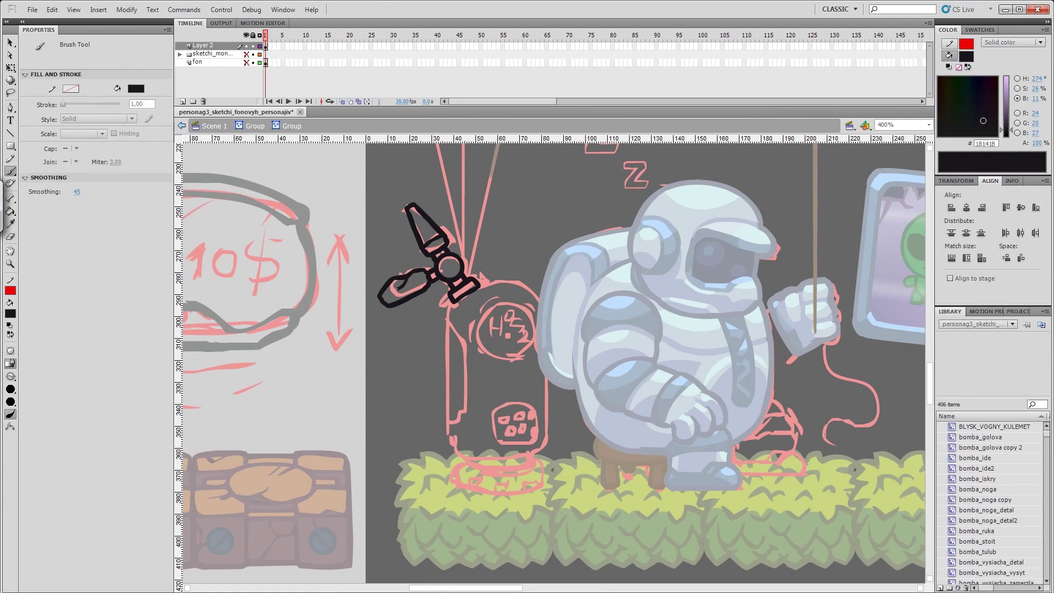
key(v)
click(419, 282)
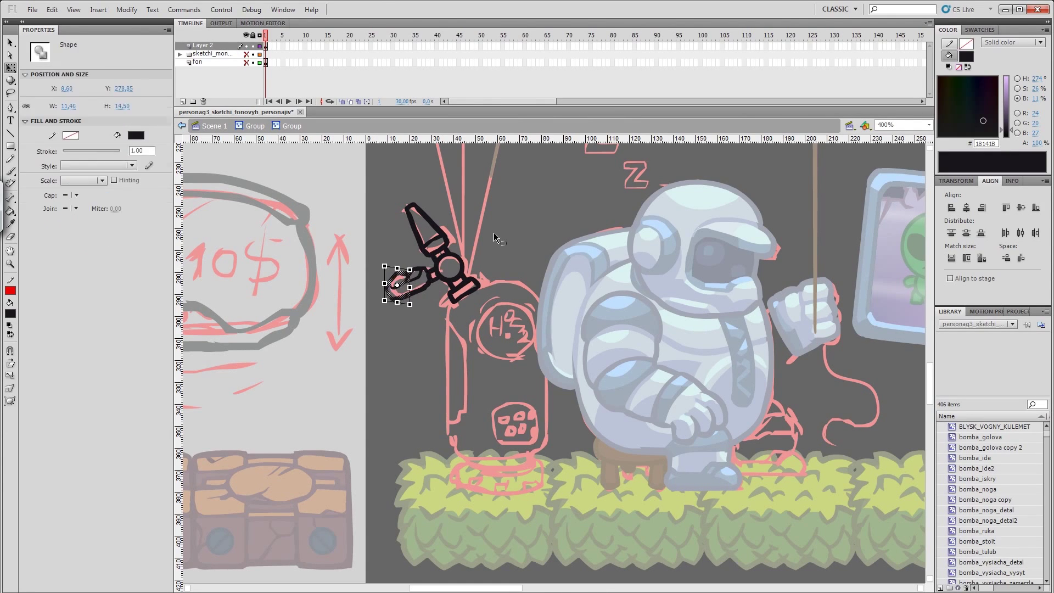
drag(441, 284, 434, 285)
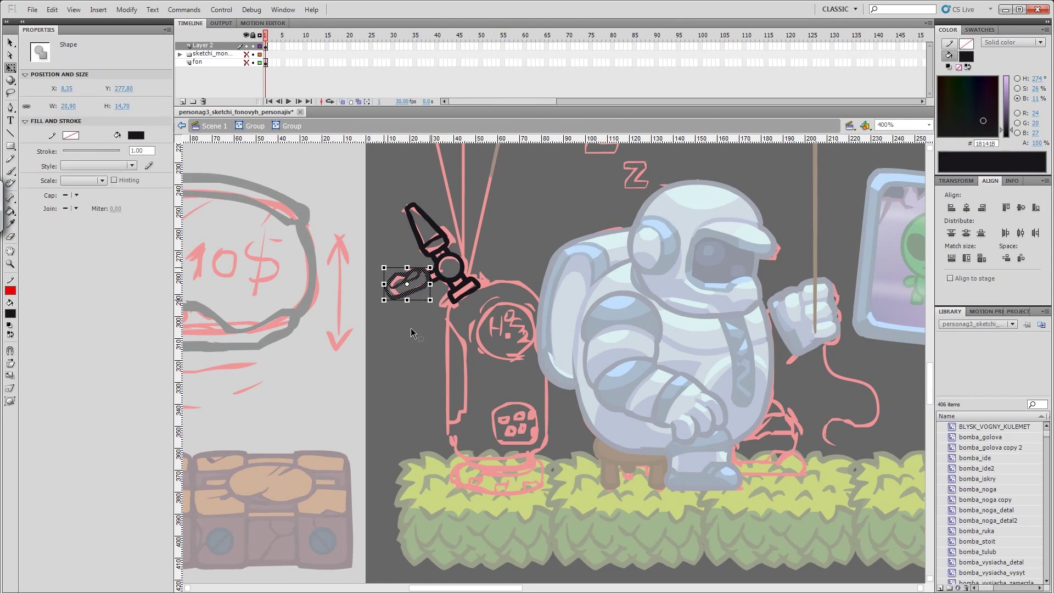
click(498, 259)
drag(497, 259, 518, 304)
key(ctrl+g)
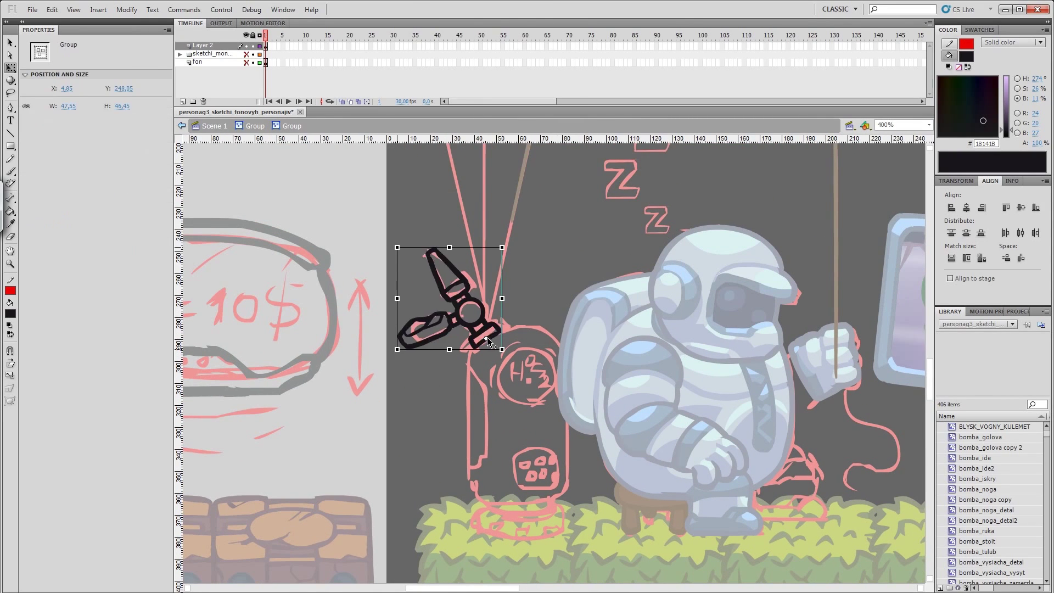
Step: Draw the gas tank's rounded body outline and its stepped, notched base over the red sketch
key(b)
drag(487, 258, 505, 255)
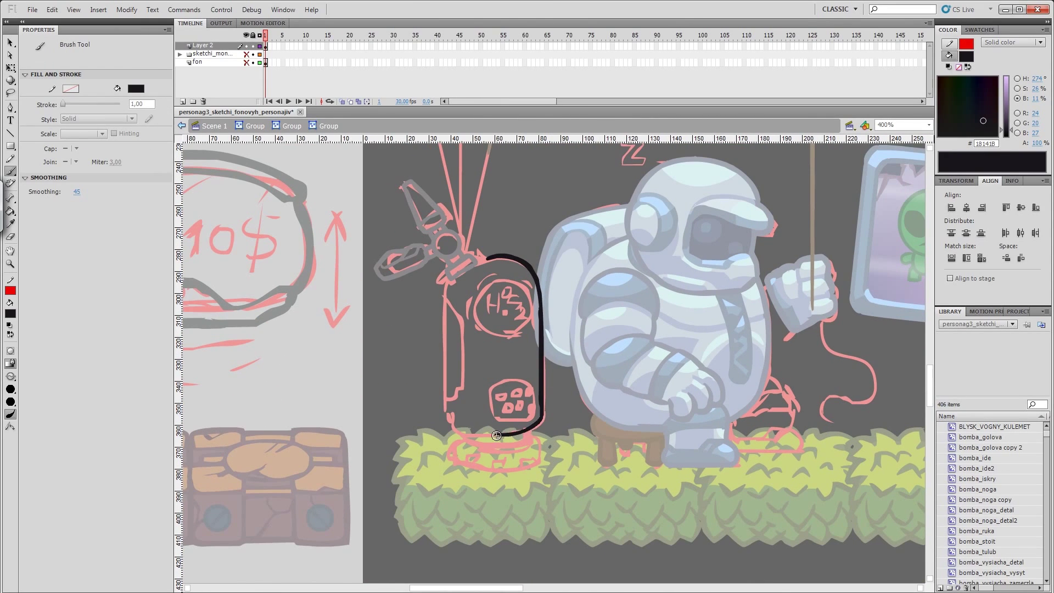
mouse_move(501, 448)
mouse_down()
mouse_move(427, 276)
mouse_move(454, 295)
mouse_up()
drag(515, 237, 537, 352)
key(v)
key(ctrl+a)
click(540, 299)
key(l)
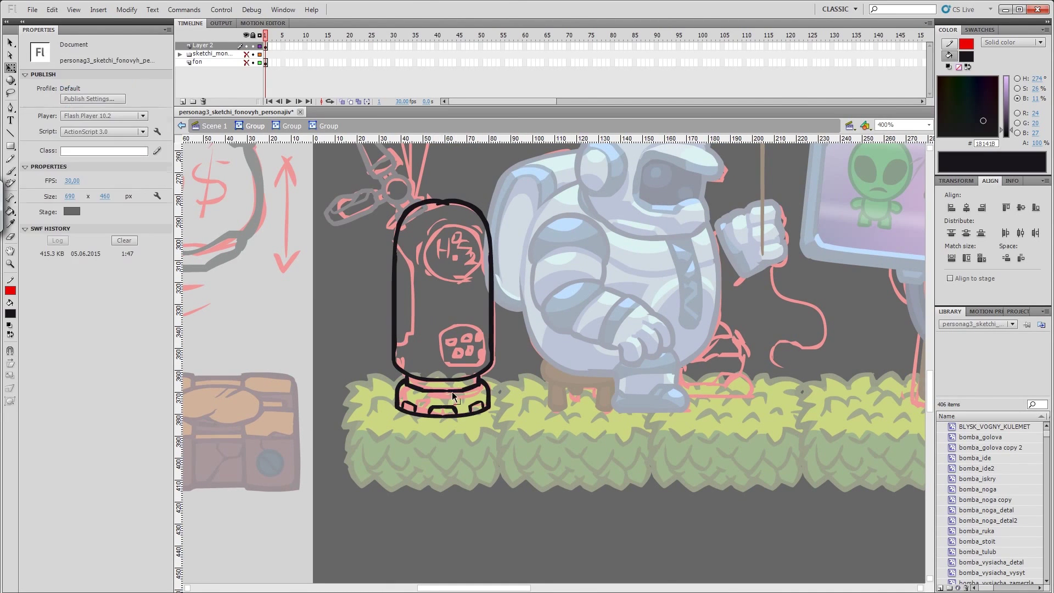
Step: Cut away part of the tank's left outline and draw the recessed strip there, undoing stray strokes
scroll(453, 391, up, 3)
mouse_move(383, 309)
mouse_down()
mouse_move(394, 397)
mouse_move(406, 402)
mouse_up()
key(Delete)
key(b)
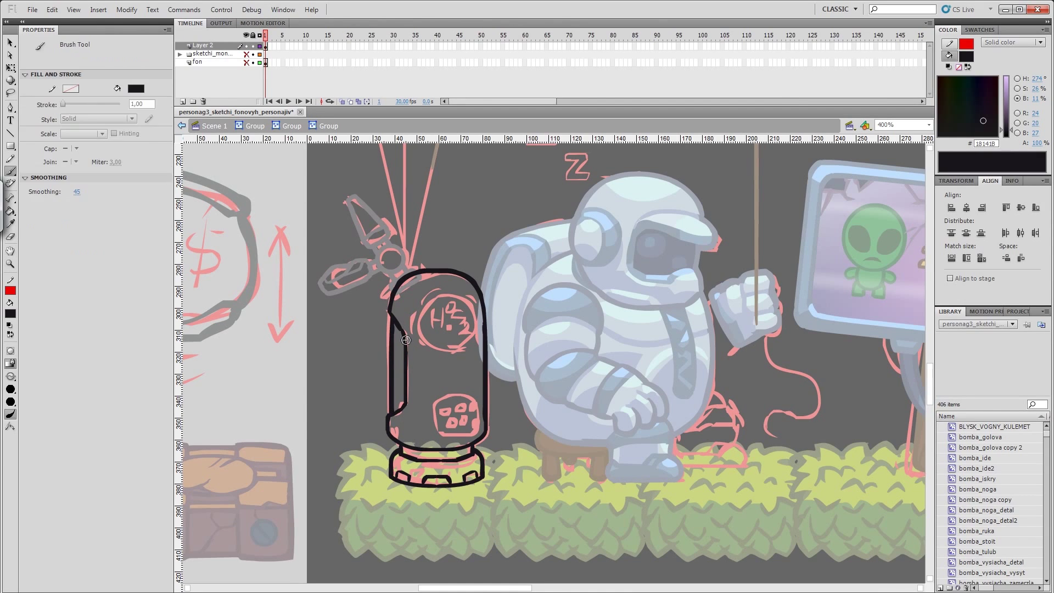
key(ctrl+z)
key(ctrl+z)
key(ctrl+z)
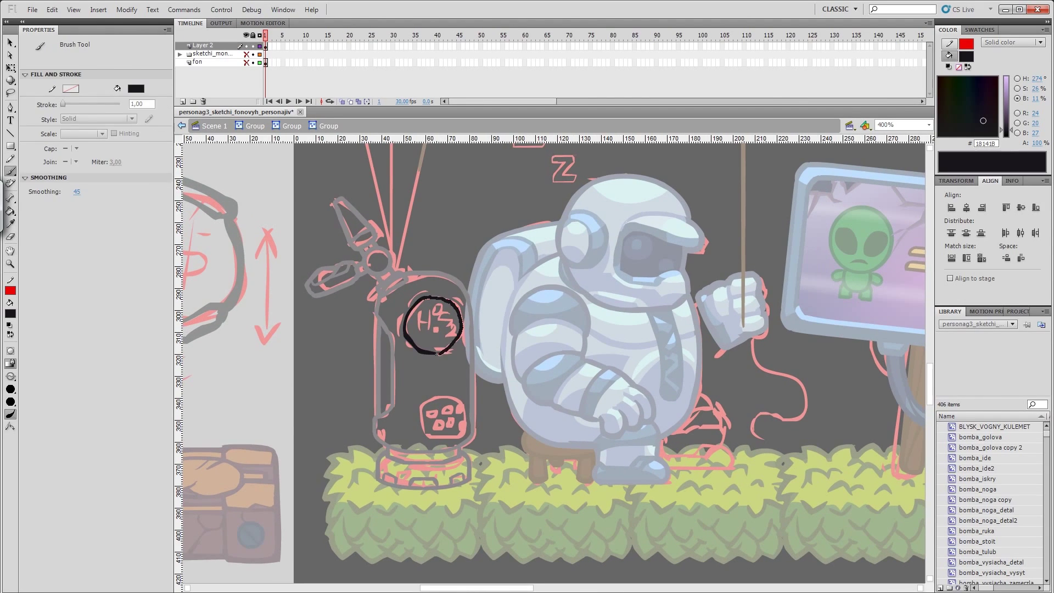
Step: Replace the rough ring on the upper tank with a clean circular badge containing the letters He
key(ctrl+z)
key(ctrl+z)
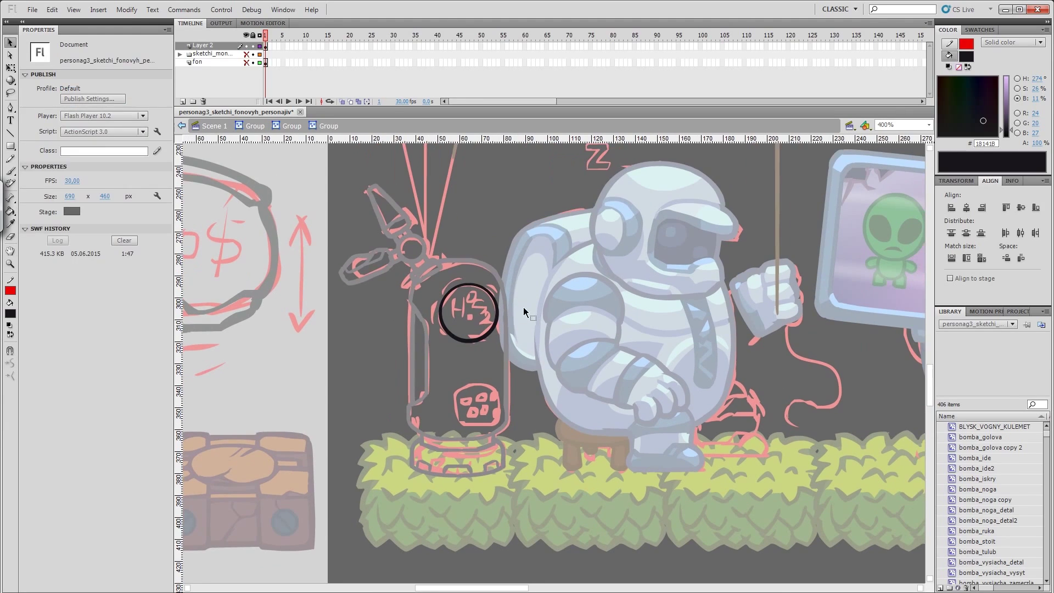
click(453, 311)
key(b)
key(ctrl+y)
key(ctrl+y)
key(ctrl+y)
key(ctrl+y)
key(ctrl+y)
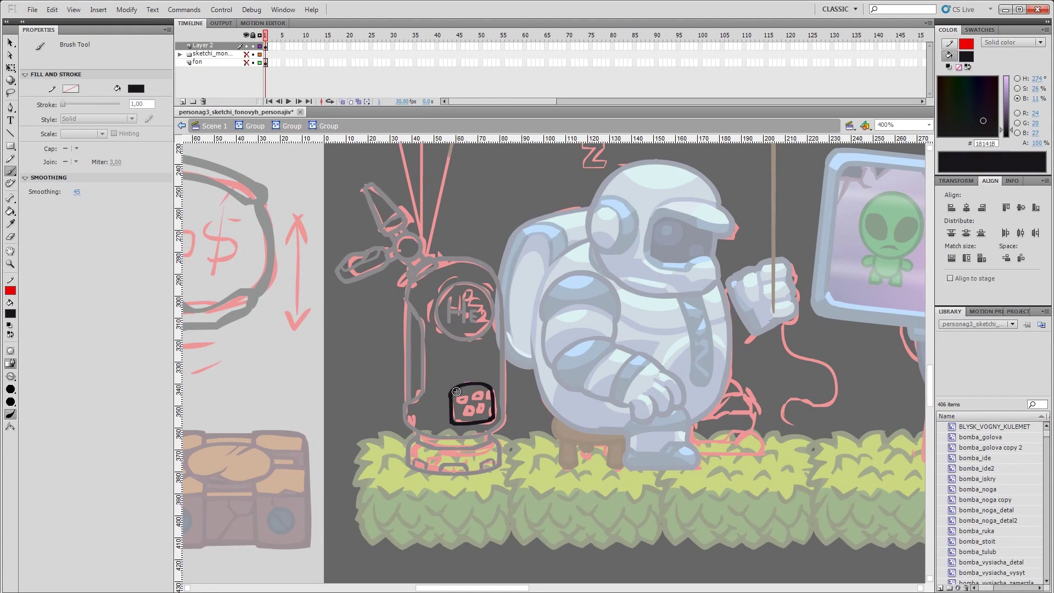
Step: Draw a rounded square keypad panel with four small buttons on the tank's lower right
mouse_move(472, 405)
mouse_down()
mouse_move(474, 397)
mouse_move(458, 401)
mouse_up()
key(b)
key(v)
click(448, 358)
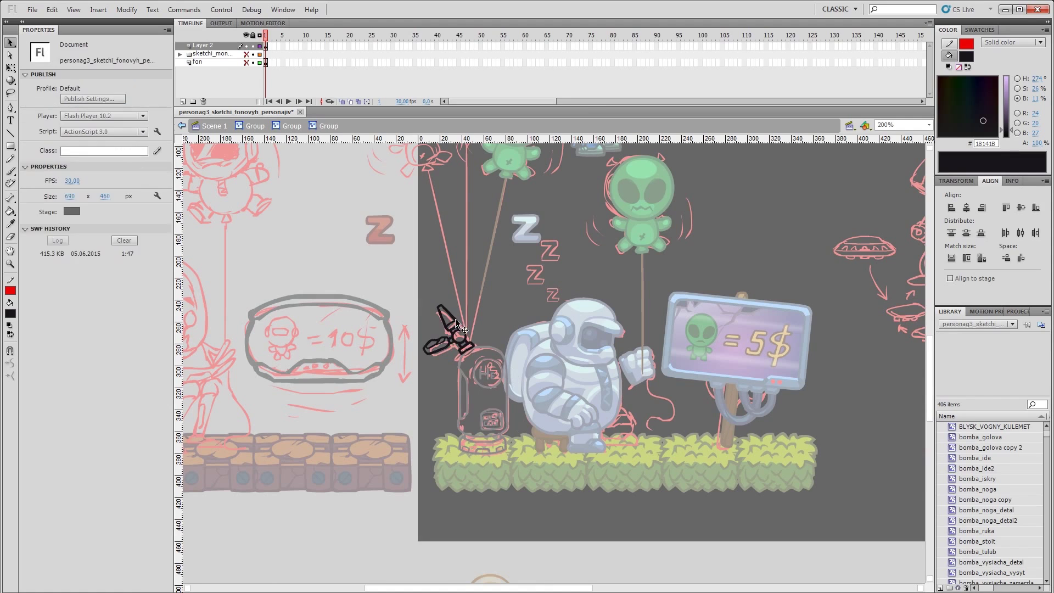
Step: Set the valve assembly upright on top of the tank with its nozzle pointing up to the right
click(466, 341)
key(ctrl+t)
key(ctrl+z)
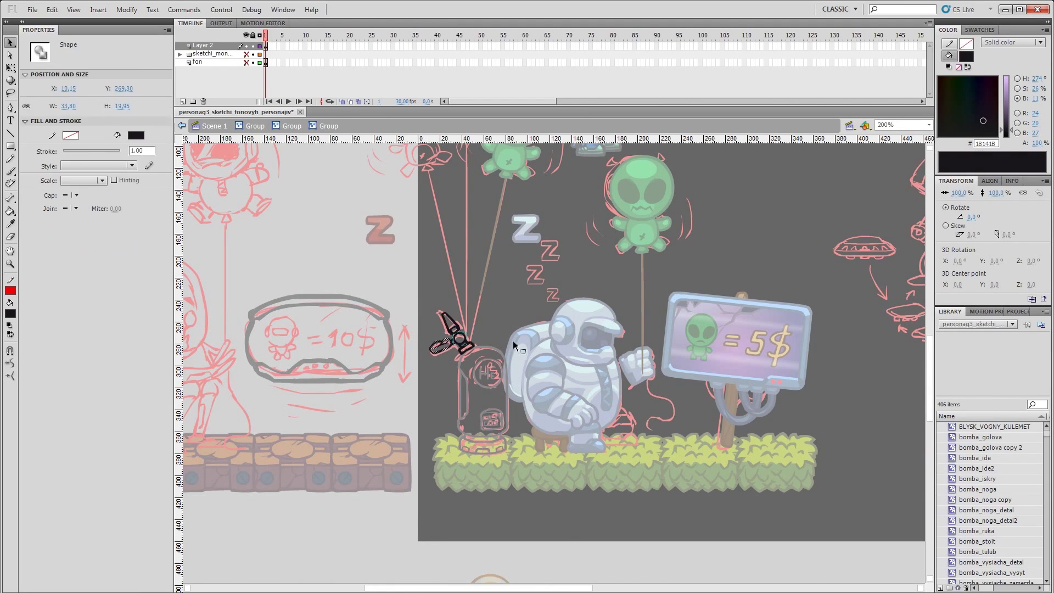
double_click(542, 306)
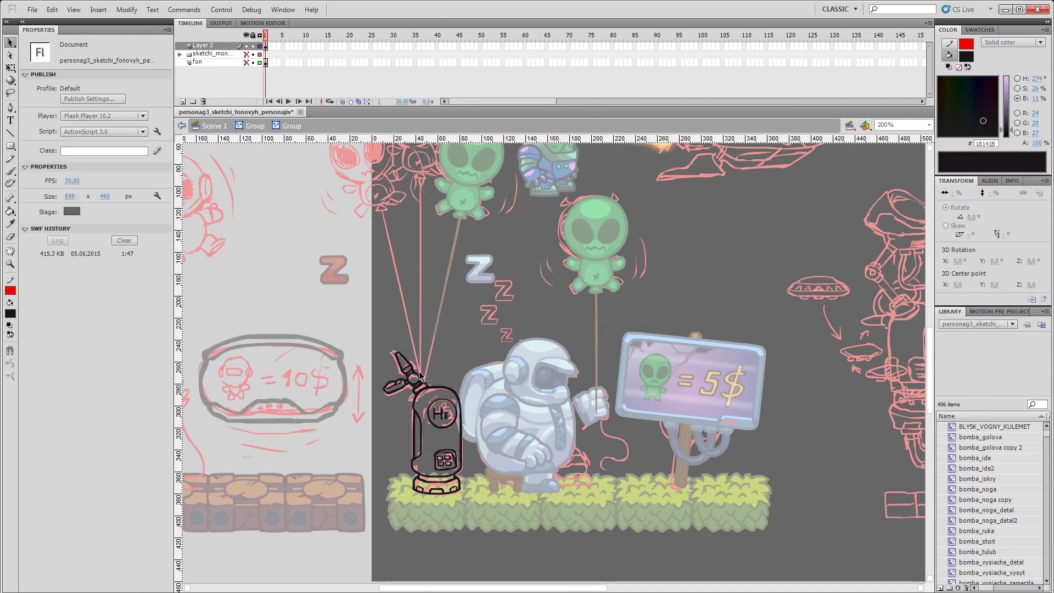
click(419, 371)
key(q)
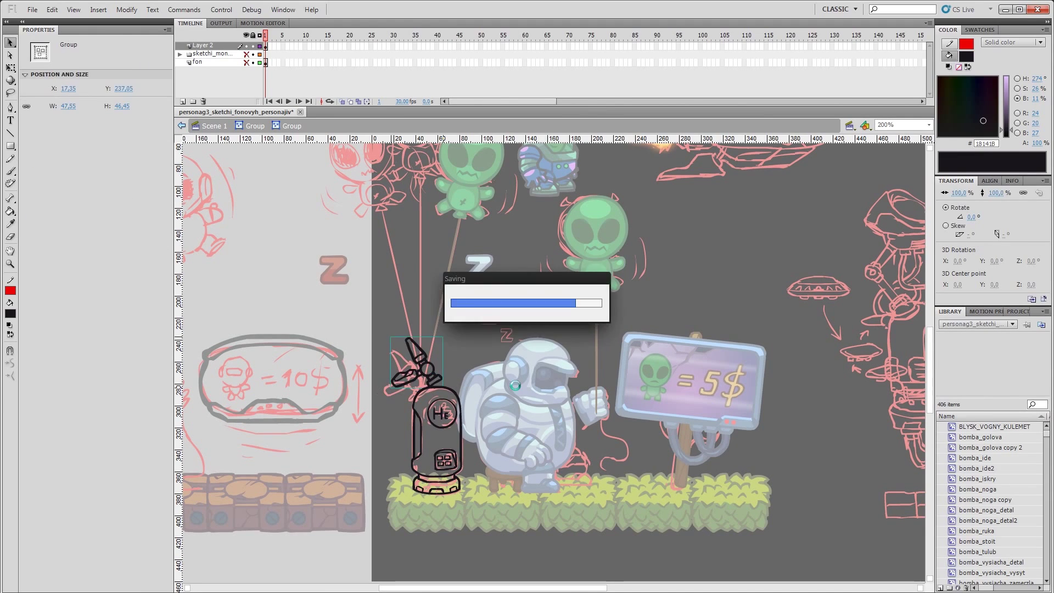
key(Escape)
drag(457, 349, 522, 348)
key(ctrl+z)
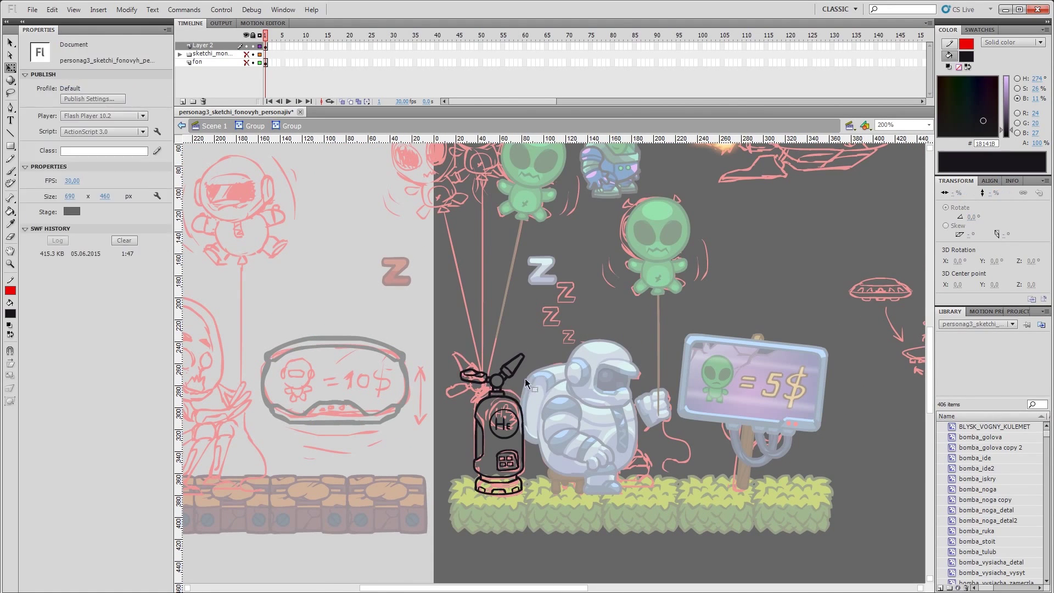
Step: Adjust the nozzle part inside the valve group and save the file
double_click(575, 377)
drag(536, 485, 493, 486)
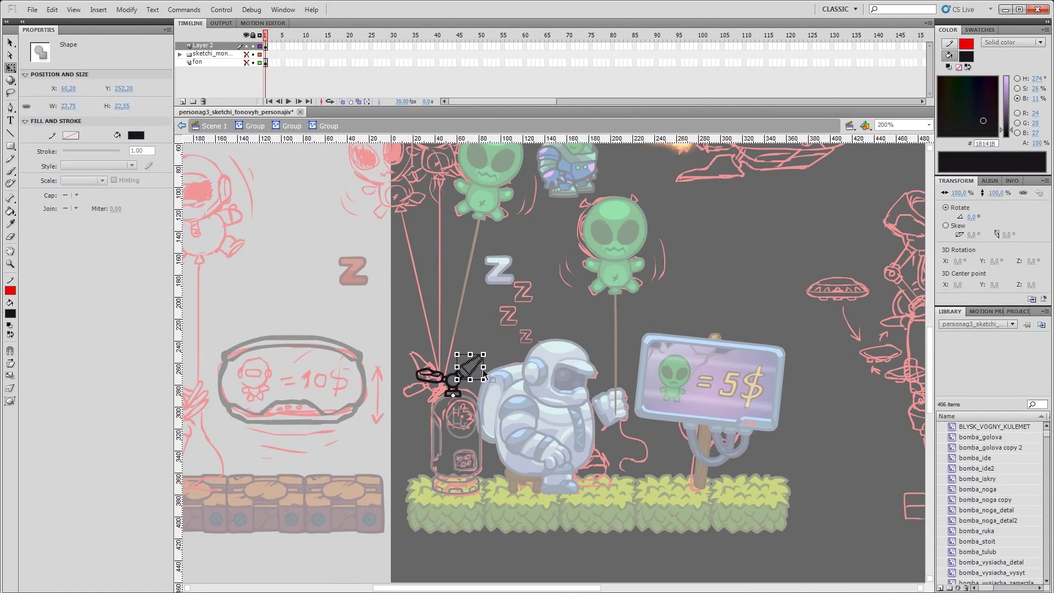
key(ctrl+s)
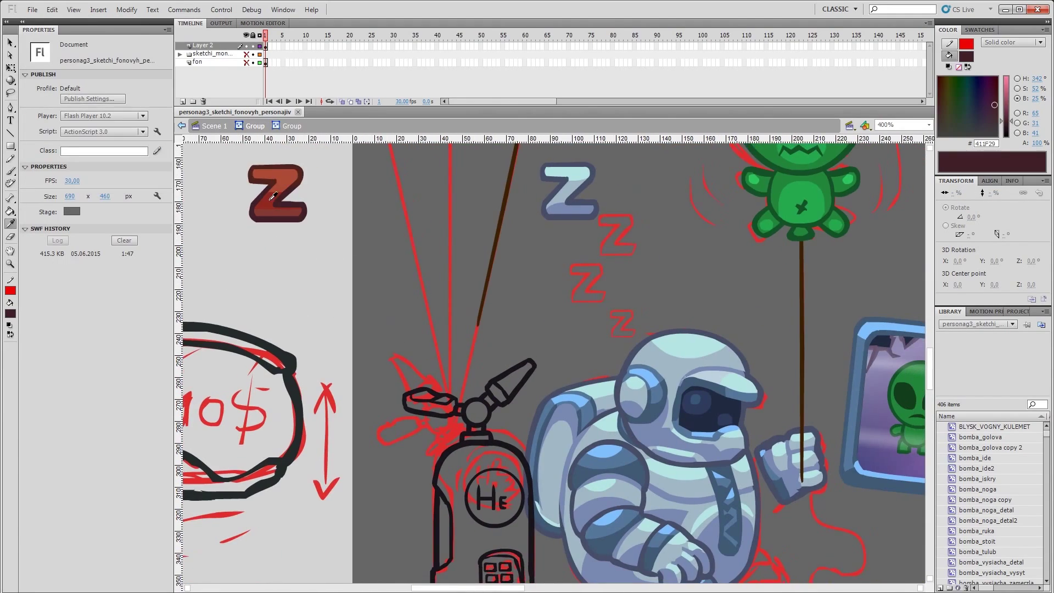
Step: Fill the tank with red tones sampled from the red letter Z, with a darker lower section, and save the file
click(939, 89)
click(468, 378)
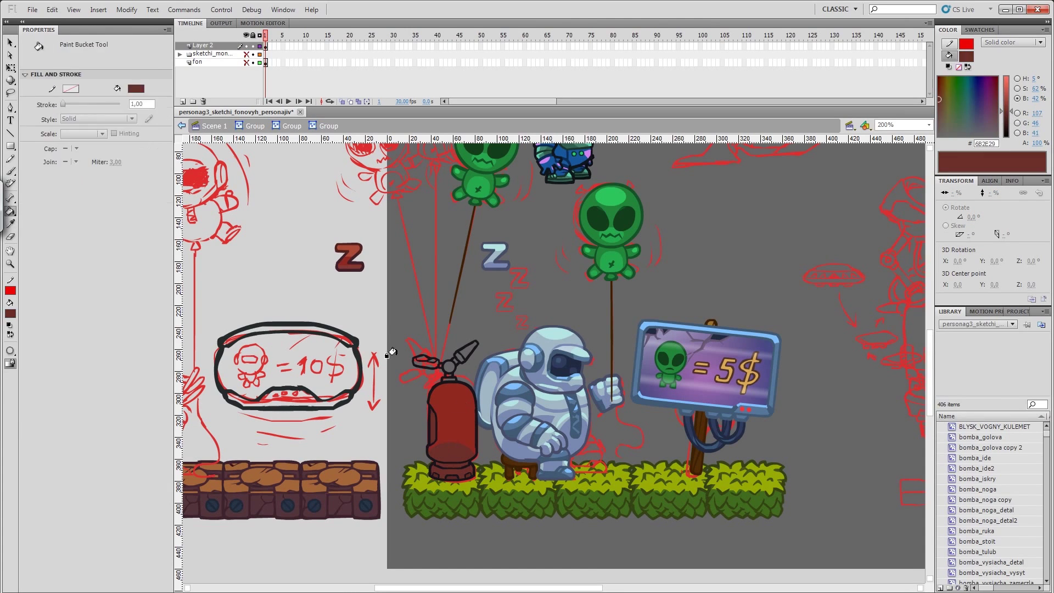
click(450, 391)
key(v)
key(ctrl+s)
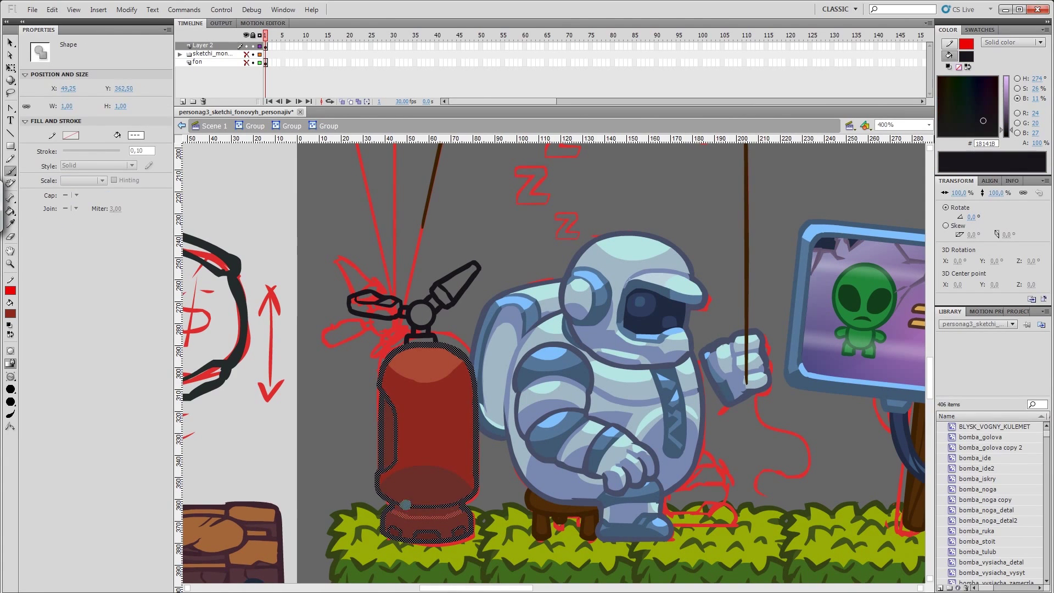
Step: Shade the tank's base in dark red 6B2E29 and sample the lighter red AA4935 for its highlights
key(v)
click(464, 517)
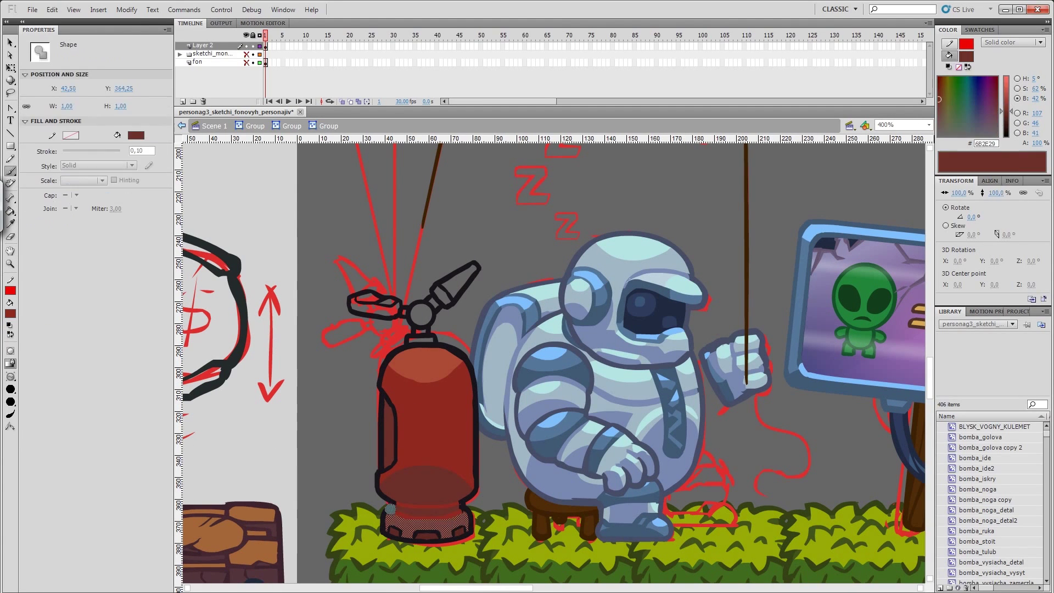
click(407, 520)
key(i)
click(423, 529)
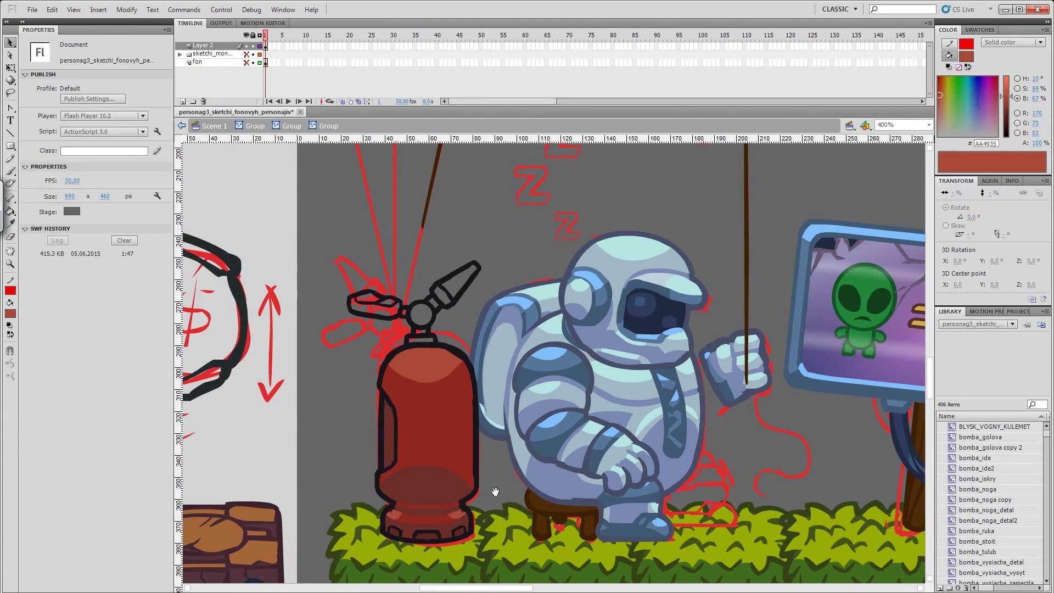
Step: Replace the black inner line of the recessed strip on the tank's left side with red shading
scroll(497, 492, right, 1)
click(378, 447)
key(v)
scroll(362, 461, down, 2)
scroll(362, 461, right, 1)
click(341, 474)
key(b)
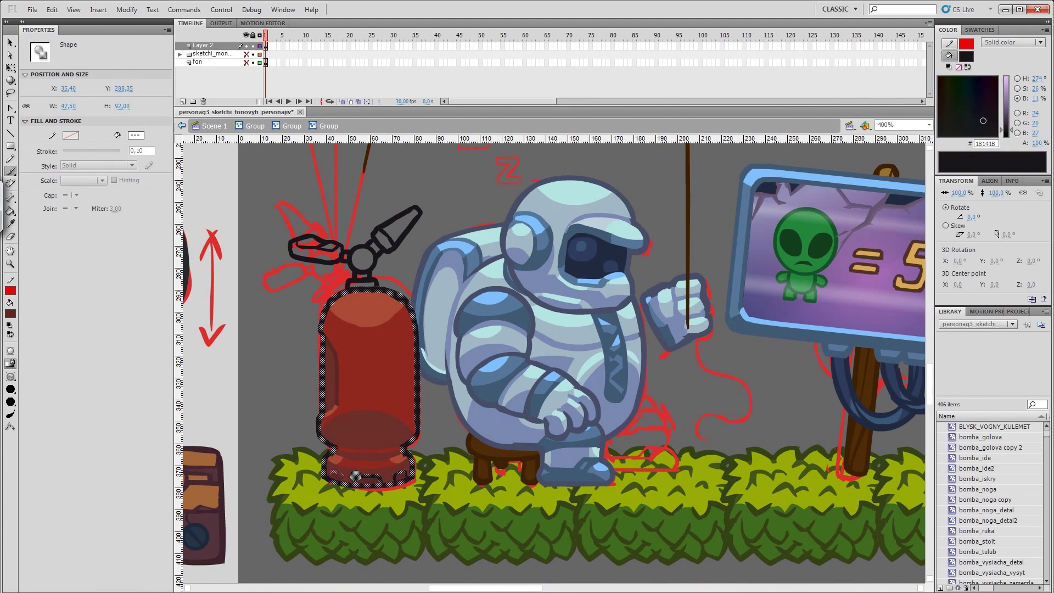
Step: Refine the red shading on the tank's base using the sampled tones and clear the selection
click(10, 313)
click(363, 472)
click(9, 414)
key(v)
key(ctrl+shift+a)
scroll(411, 462, up, 1)
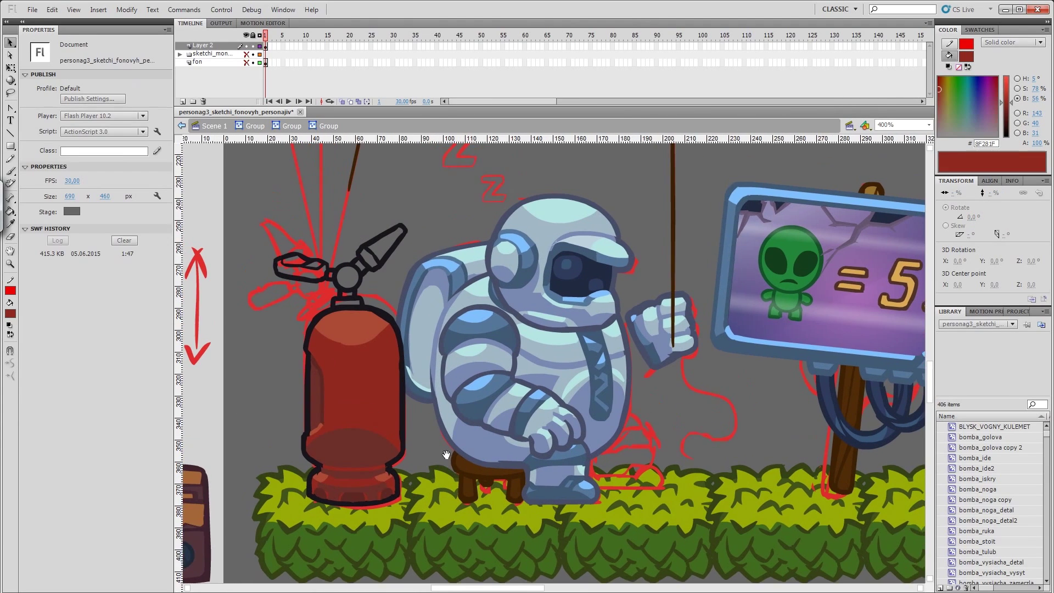
Step: Recolour the tank's black outline to dark red 51231E and touch up its right edge
click(337, 399)
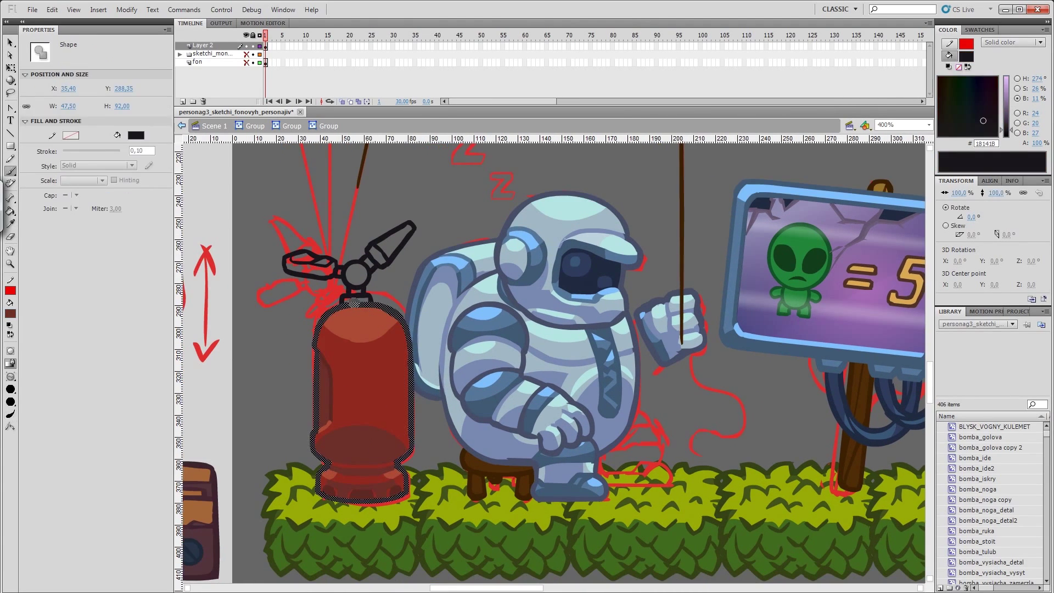
click(385, 418)
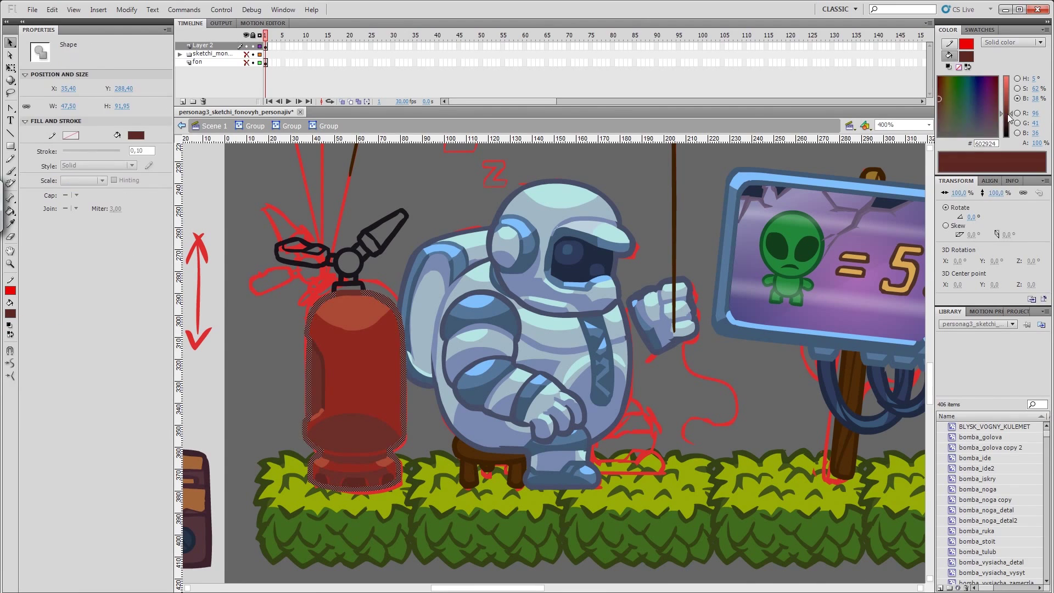
key(ctrl+shift+a)
key(l)
mouse_move(354, 288)
mouse_down()
mouse_move(386, 295)
mouse_move(409, 330)
mouse_move(409, 429)
mouse_move(393, 384)
mouse_move(258, 390)
mouse_up()
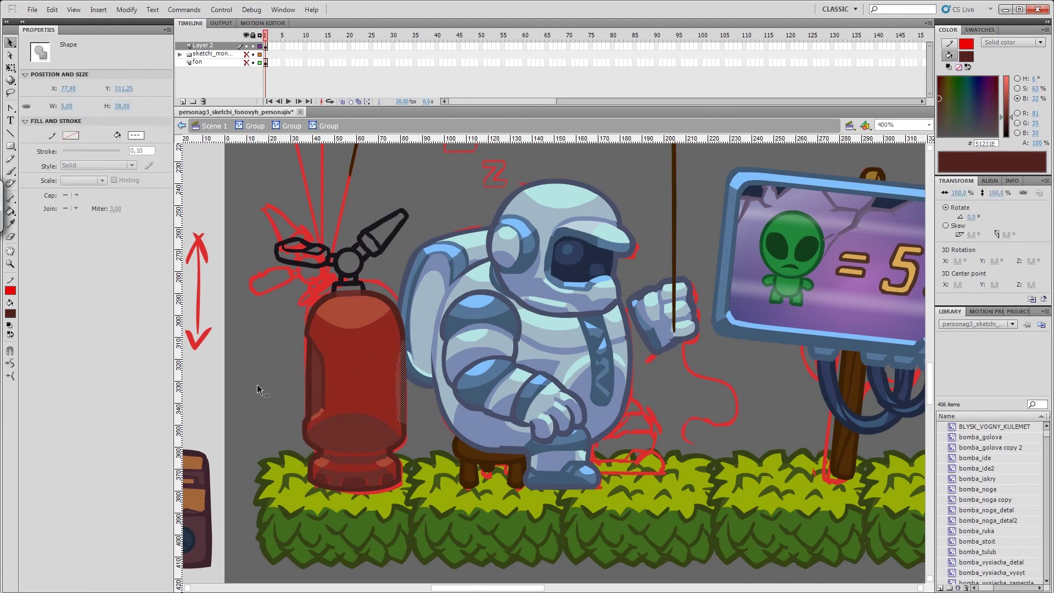
click(323, 415)
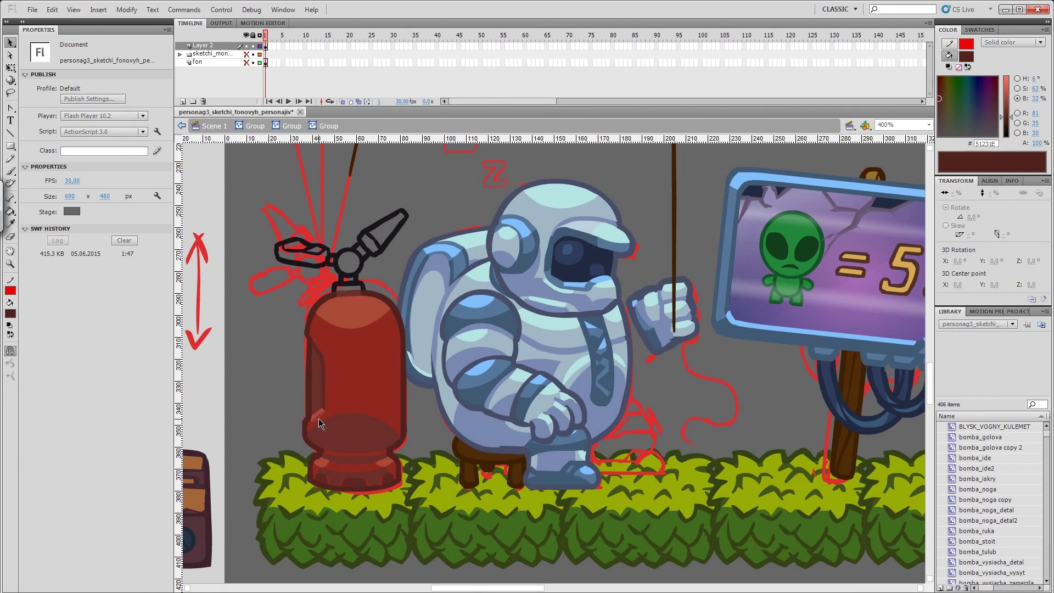
key(v)
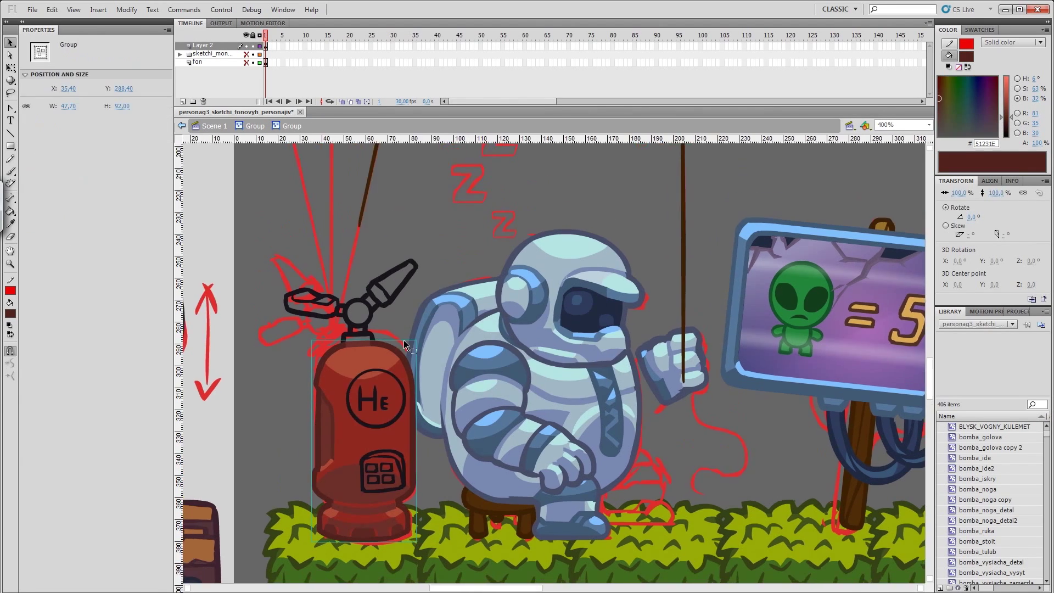
Step: Fill the valve, lever and nozzle with blue tones, recolour their outline to navy 212A41, and save the file
click(483, 307)
drag(522, 326, 482, 290)
click(274, 269)
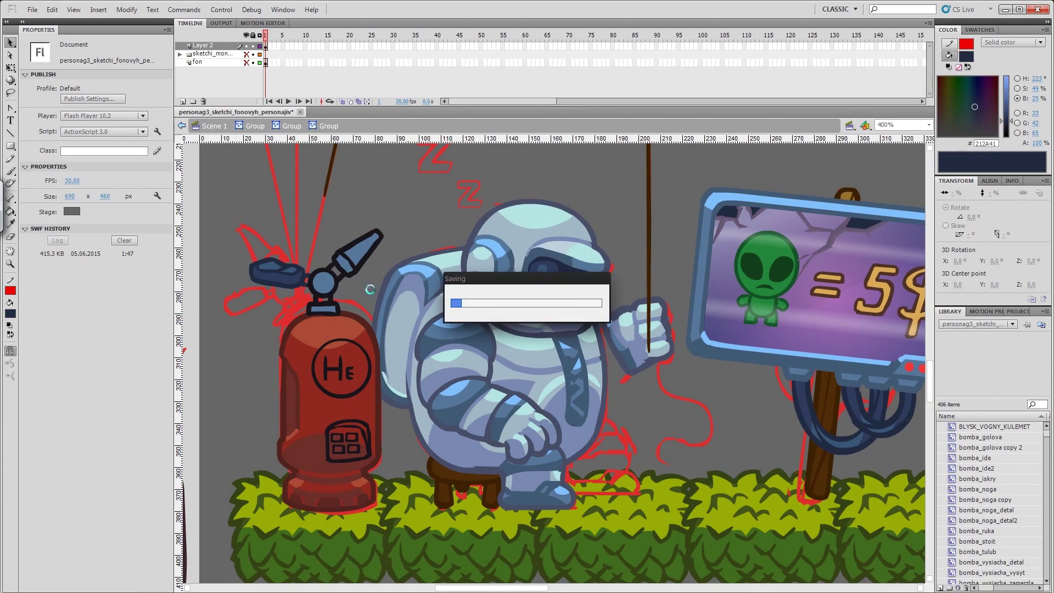
Step: Paint light blue 81BFFD highlights on the nozzle and round valve joint
click(10, 313)
click(351, 257)
key(v)
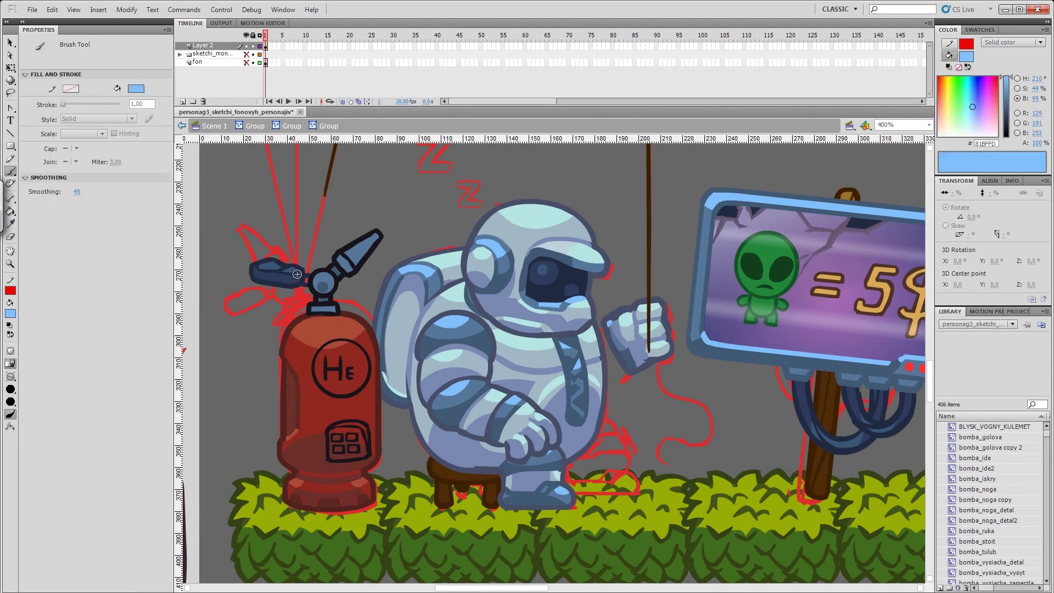
click(352, 257)
key(b)
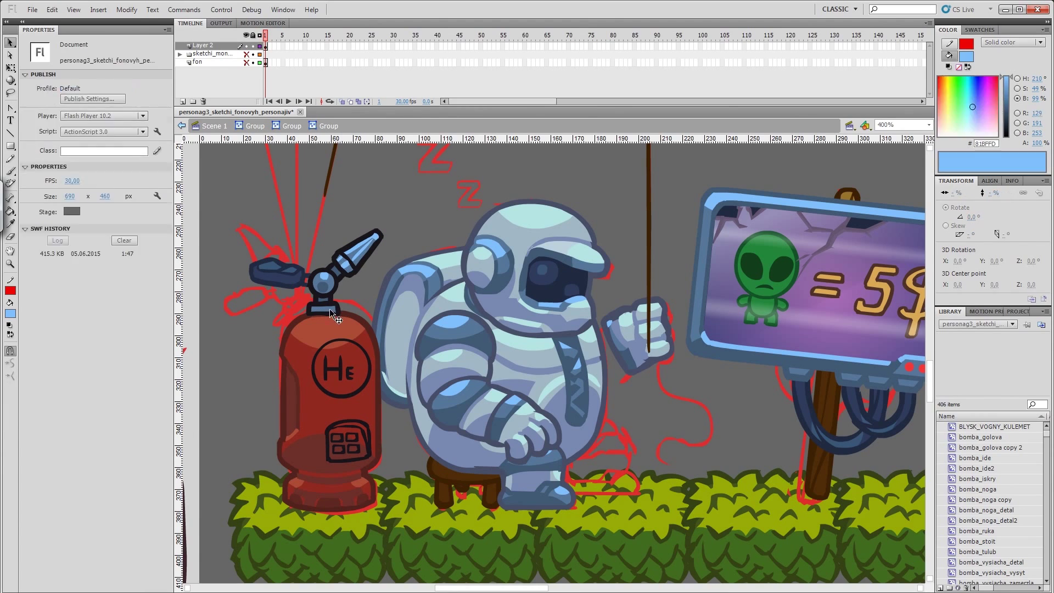
Step: Recolour the black outline of the valve's nozzle, round joint and collar to slate blue 405973
key(v)
click(338, 296)
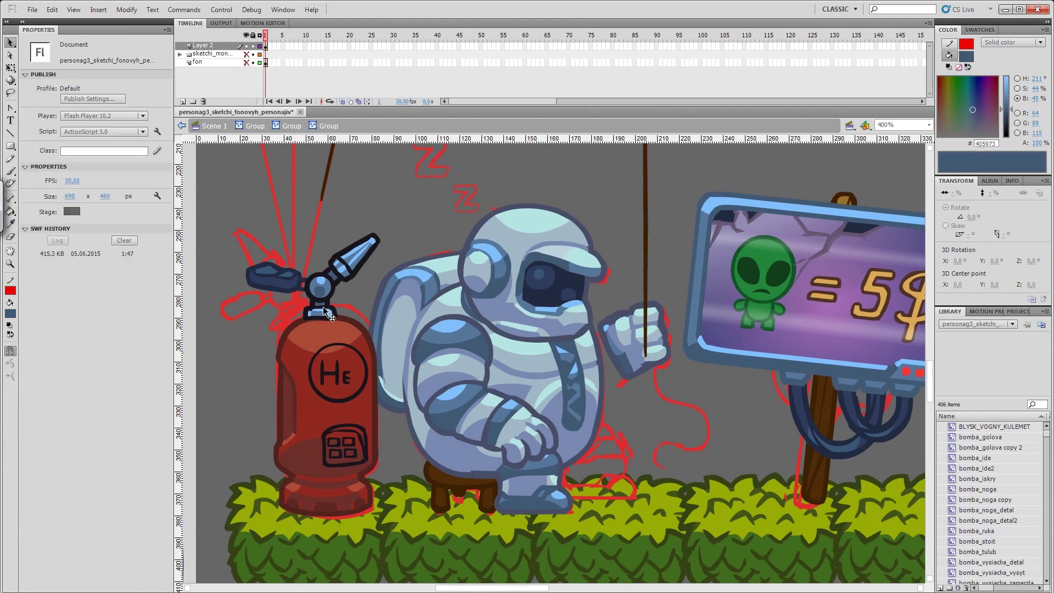
click(326, 309)
key(b)
key(i)
click(339, 288)
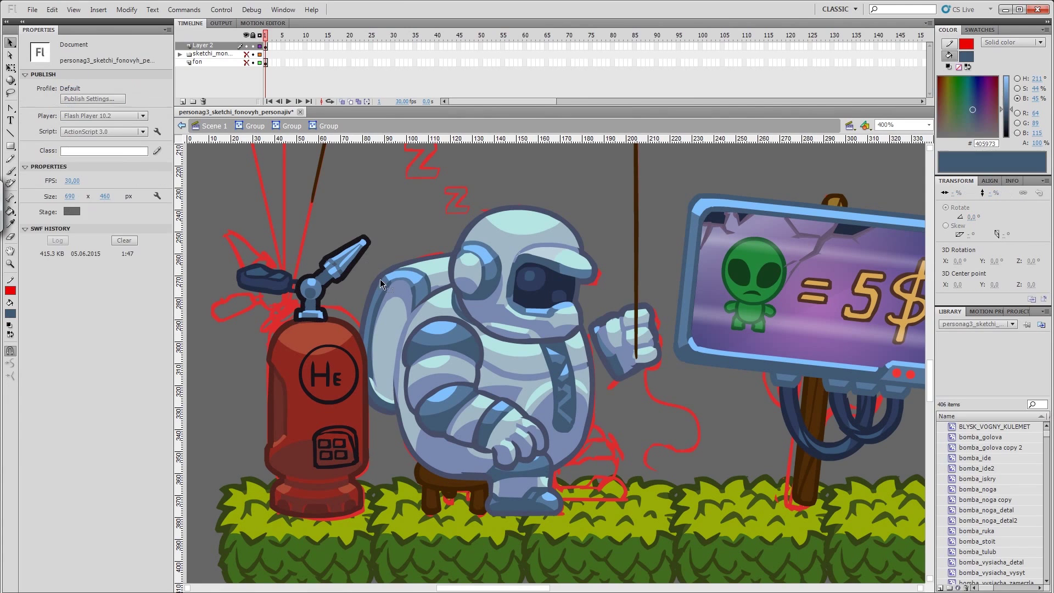
Step: Recolour the lever's outline with navy 2F3C5D and use lasso selections to separate the outline tones where nozzle and lever meet the joint
click(297, 299)
key(i)
click(337, 308)
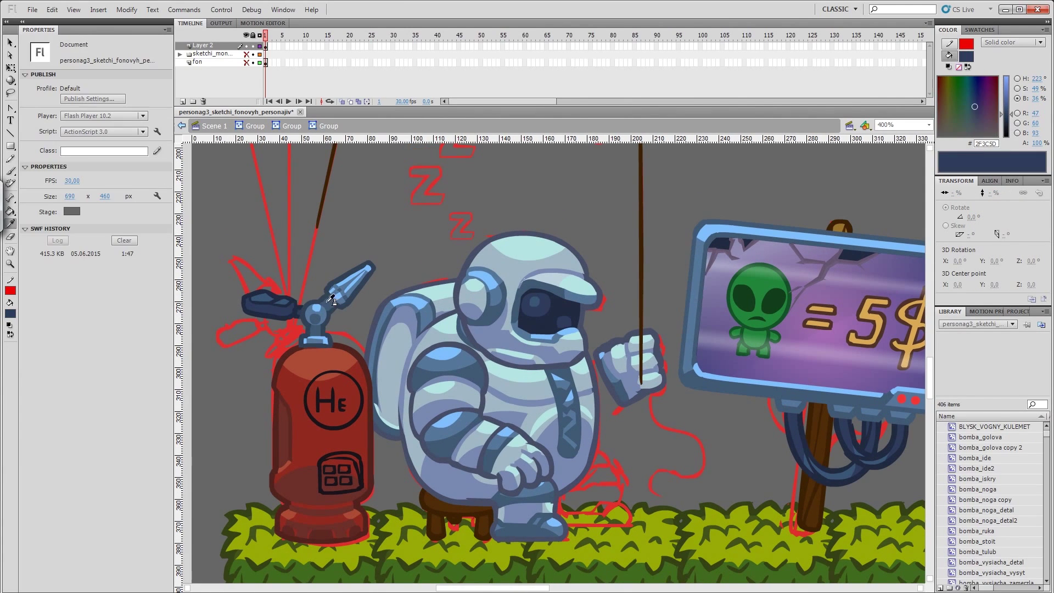
key(l)
drag(325, 281, 341, 288)
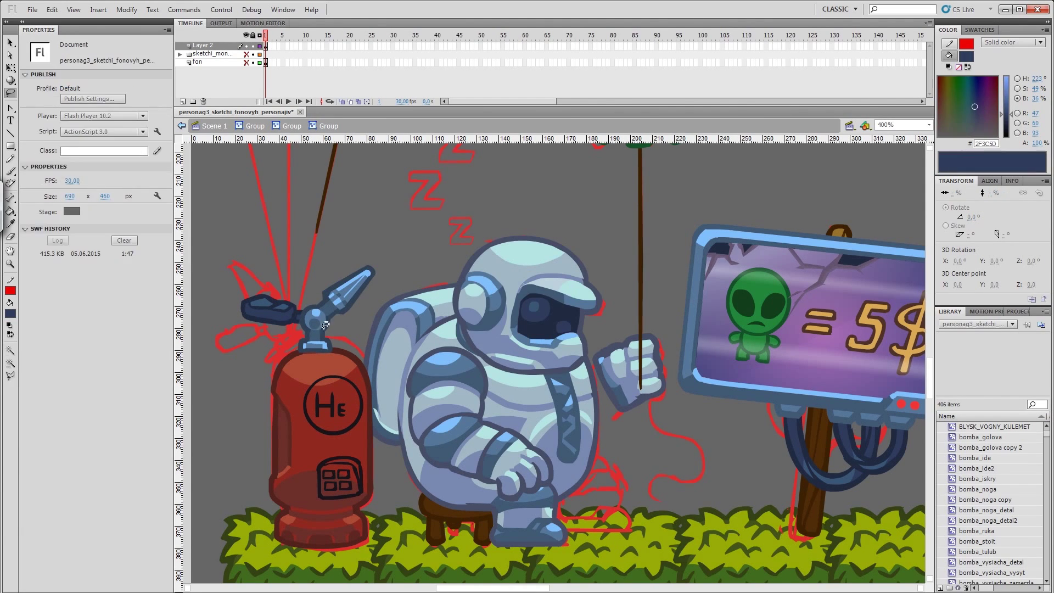
drag(300, 305, 302, 314)
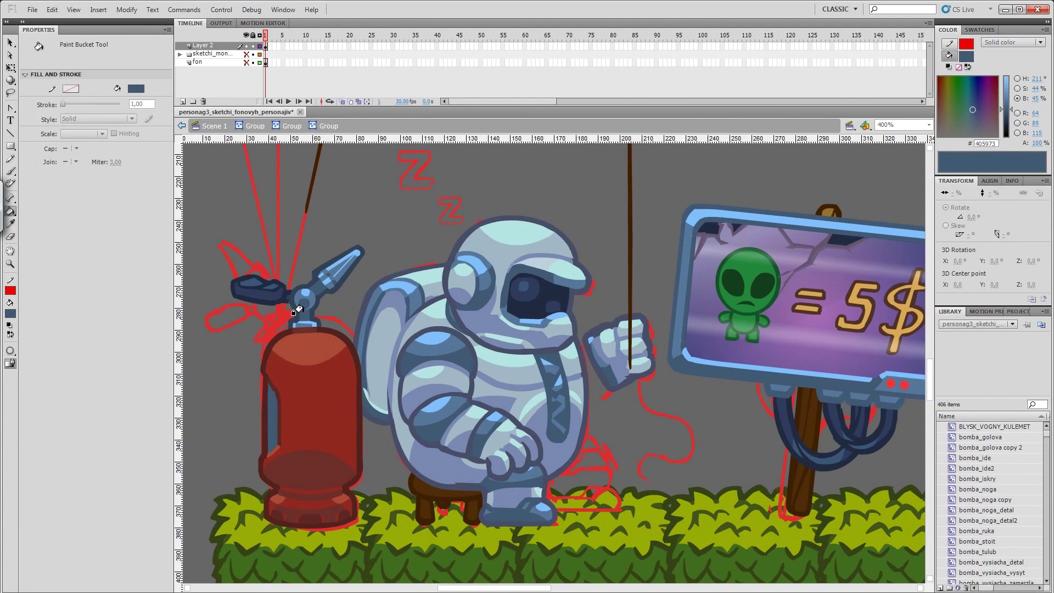
Step: Recolour the tank's He emblem to grey-blue A0B7C4 and paint lighter and shaded tones on its ring
key(v)
click(267, 446)
key(b)
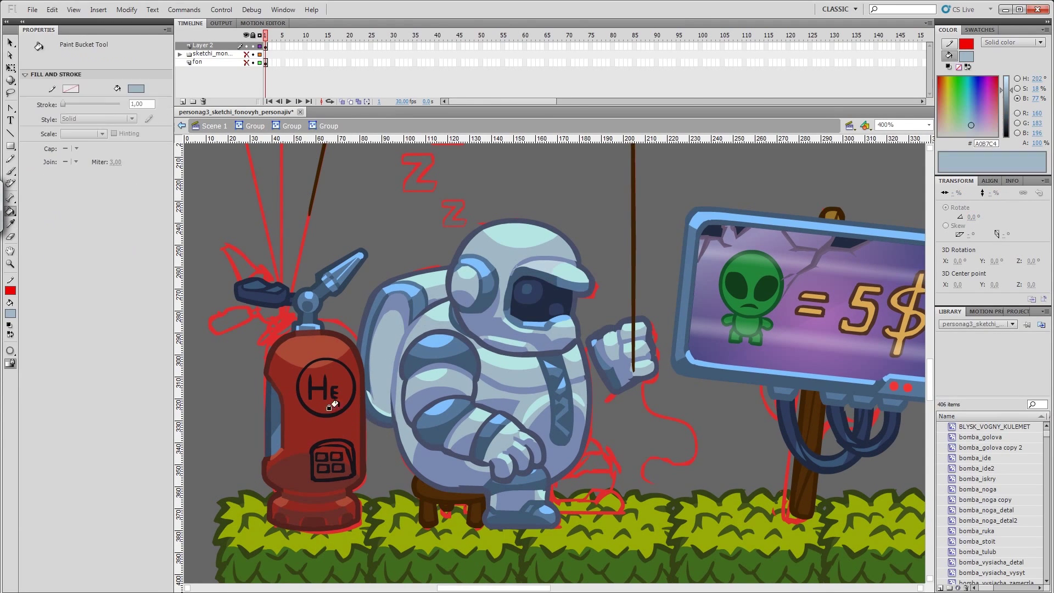
key(b)
drag(310, 363, 328, 358)
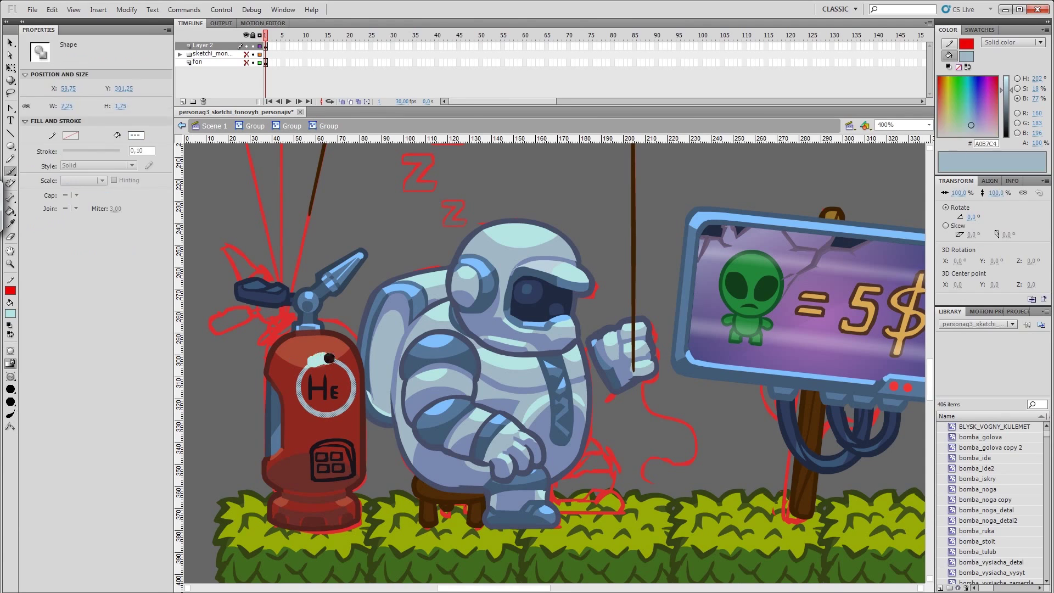
drag(322, 409, 349, 418)
key(v)
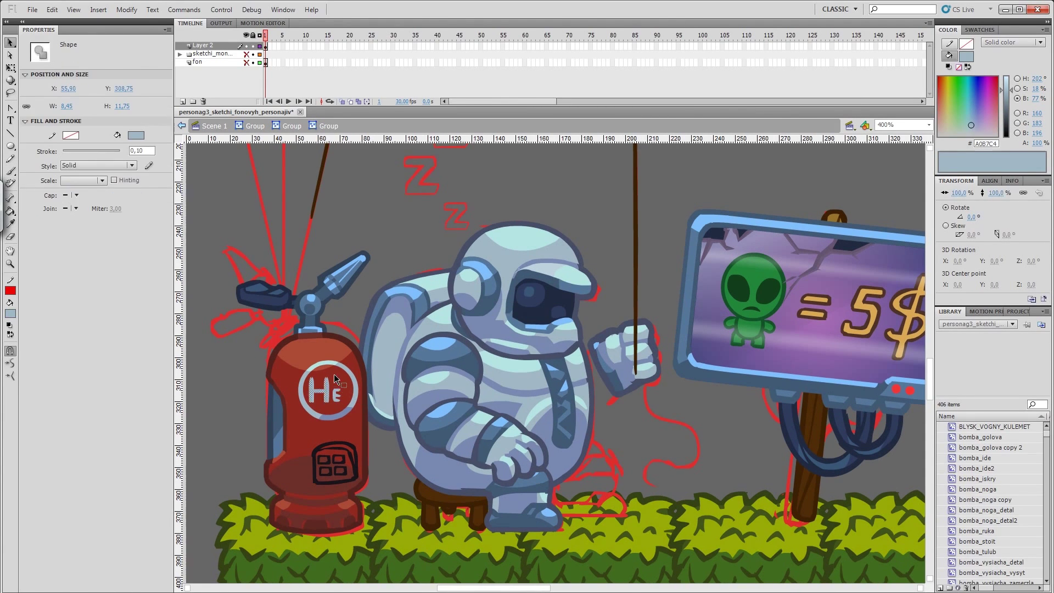
Step: Undo the last edits to the He emblem's lettering
key(ctrl+z)
key(ctrl+z)
key(ctrl+z)
key(ctrl+=)
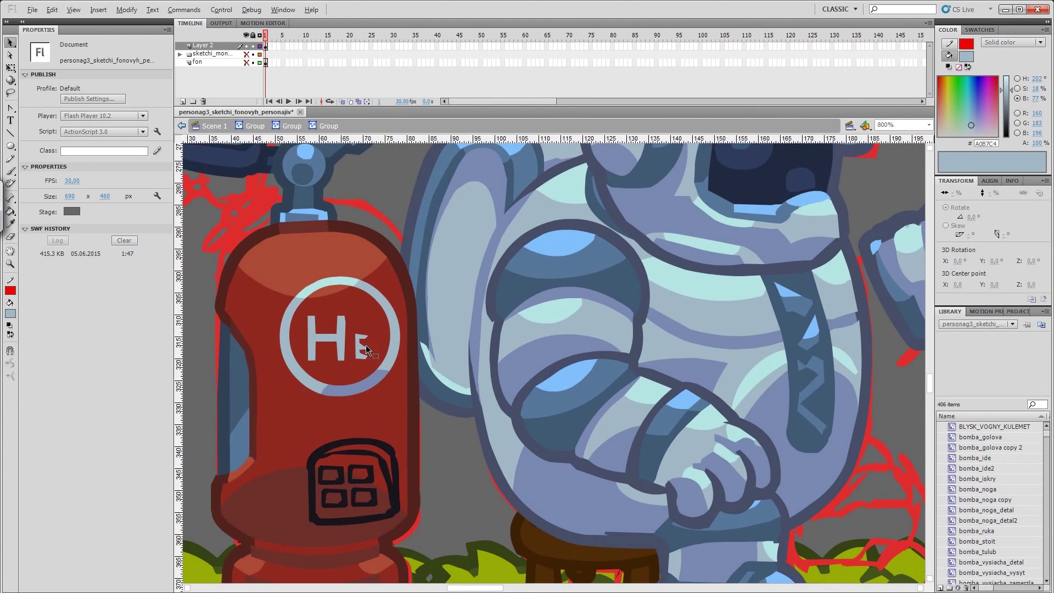
key(ctrl+z)
key(ctrl+minus)
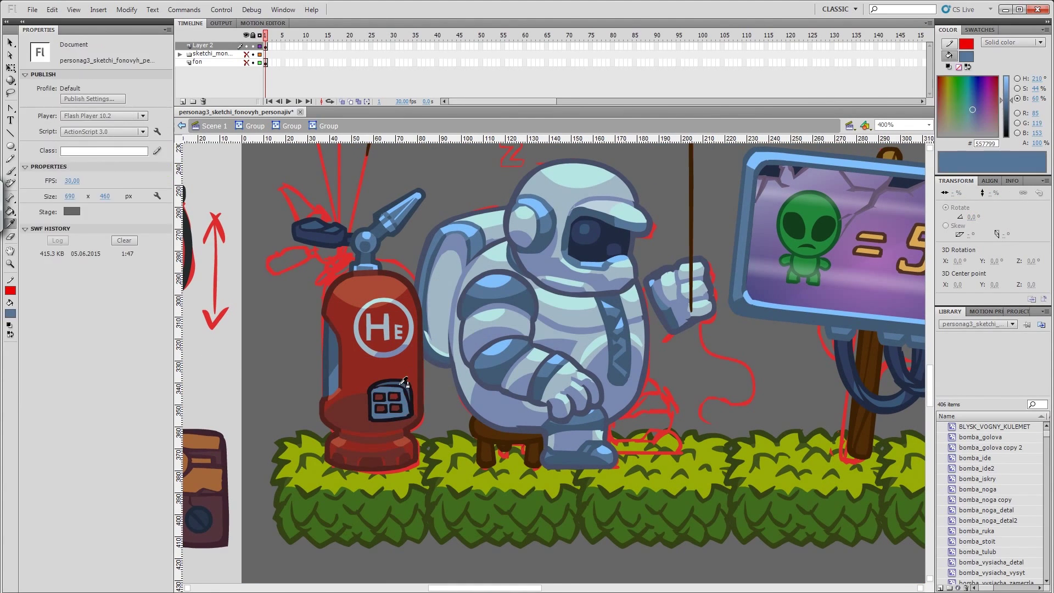
Step: Colour the tank's keypad panel with blues 557799 and 405973, fill its four buttons with light blue 81BFFD, and sample the tank's red
key(v)
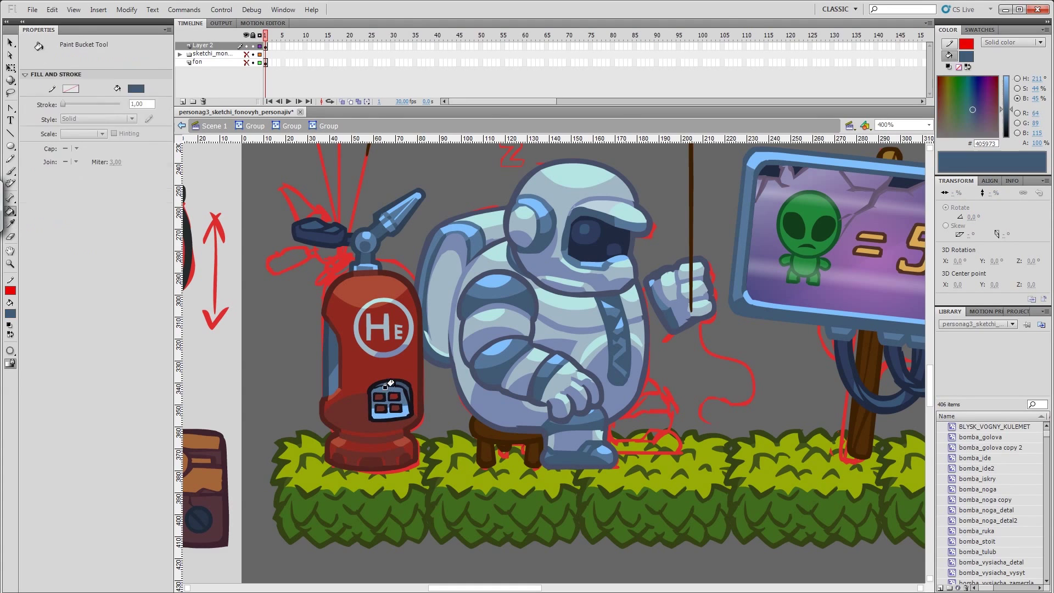
click(409, 402)
key(ctrl+shift+a)
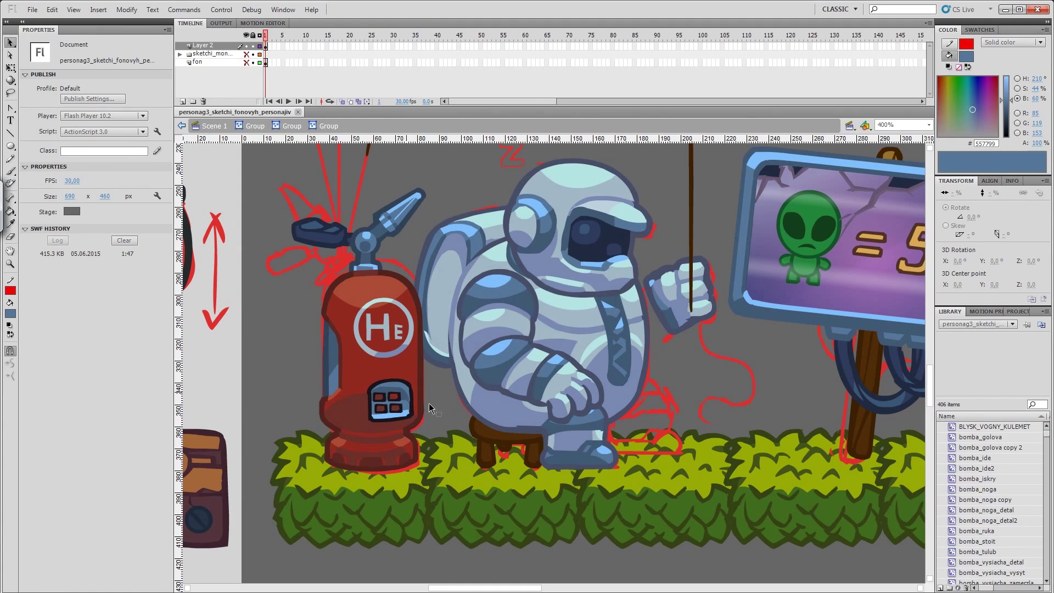
click(396, 394)
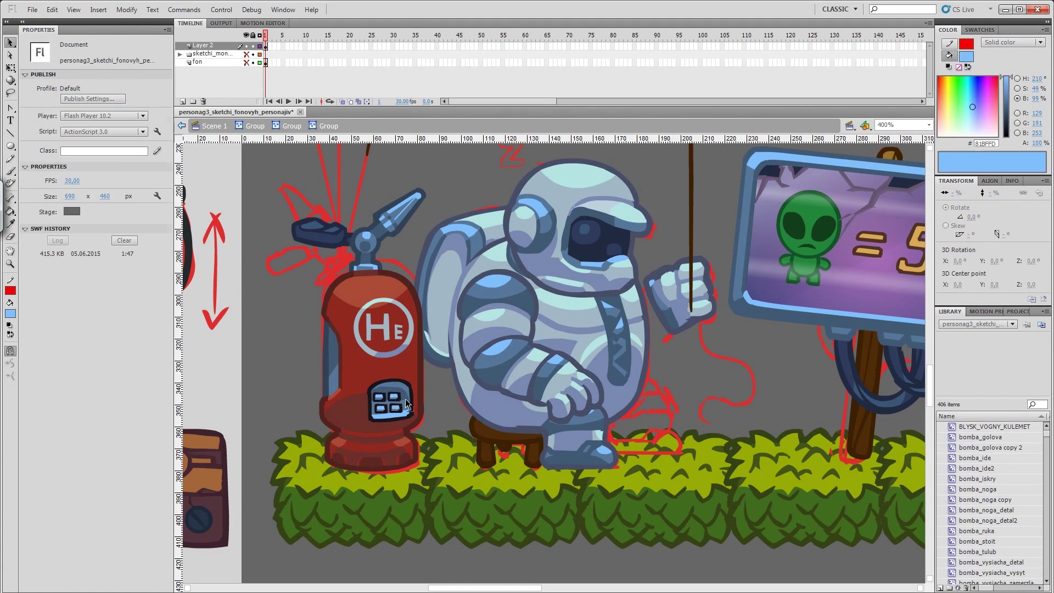
key(i)
click(357, 379)
click(387, 419)
Step: Convert the He emblem on the tank into a symbol named balon_malunok
key(v)
double_click(425, 405)
key(F8)
text(balon_malunok)
key(Return)
Step: Adjust the emblem symbol's display settings and add a filter with the value 1,5
click(92, 165)
click(95, 307)
drag(122, 182, 124, 182)
click(24, 587)
click(44, 505)
text(1)
key(ctrl+1)
text(,5)
key(Return)
click(683, 462)
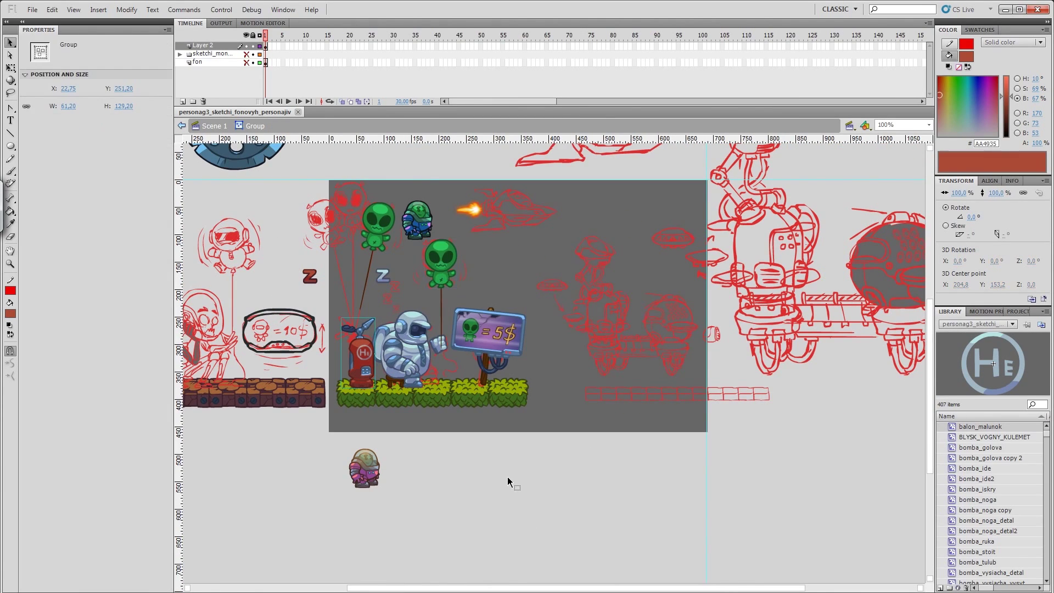
Step: Convert the whole helium tank group into a movie clip symbol named balon
key(F8)
text(balon)
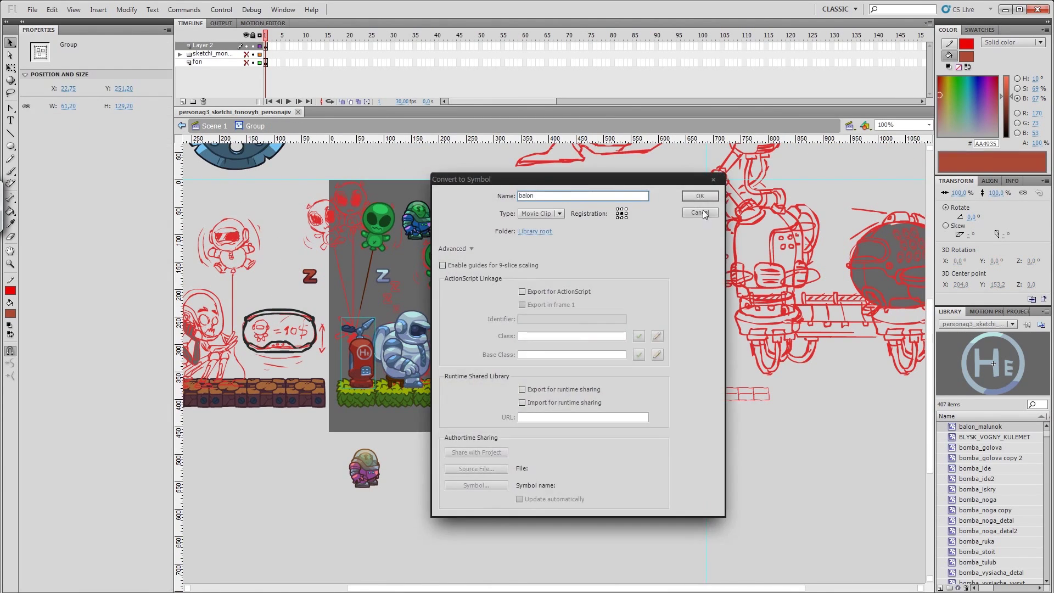
key(Return)
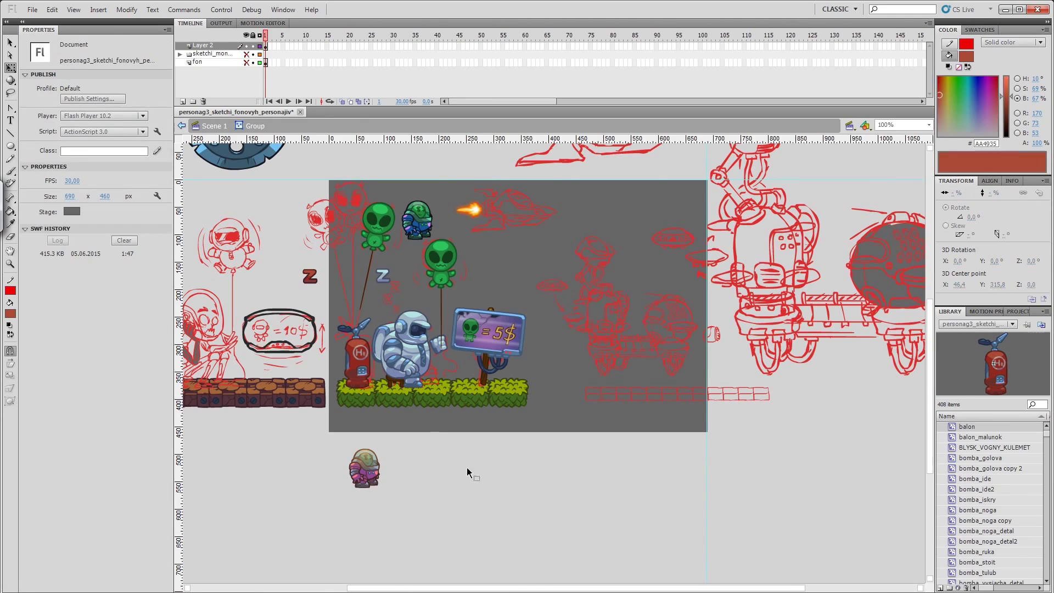
Step: Open the sign's nested symbols and replace the hand-drawn "= 5$" with CreativeBlock BB text in the same orange with a dark glow
double_click(434, 416)
click(496, 342)
key(ctrl+=)
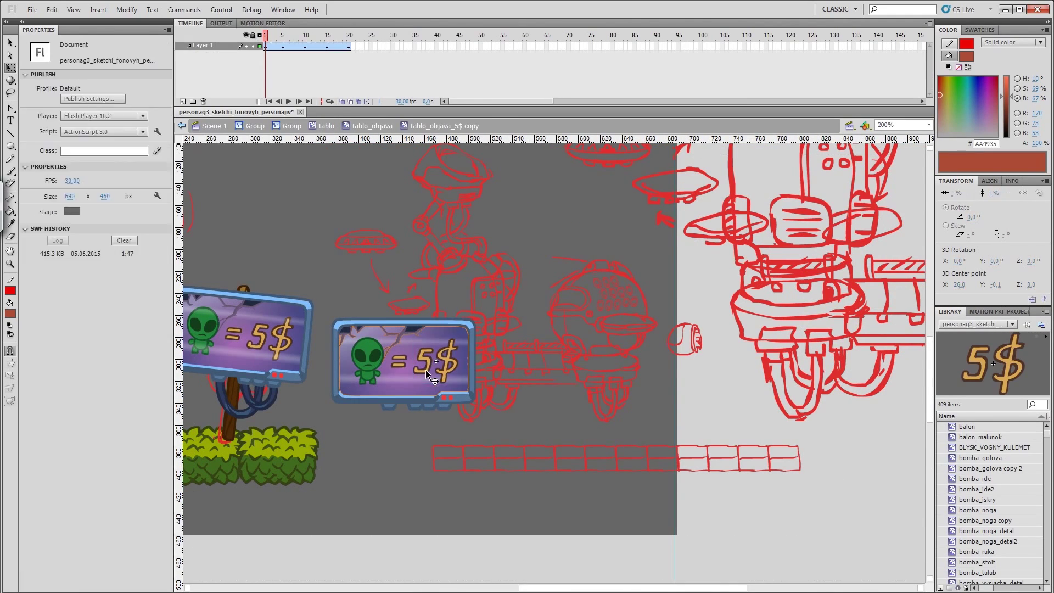
double_click(428, 375)
key(t)
click(415, 409)
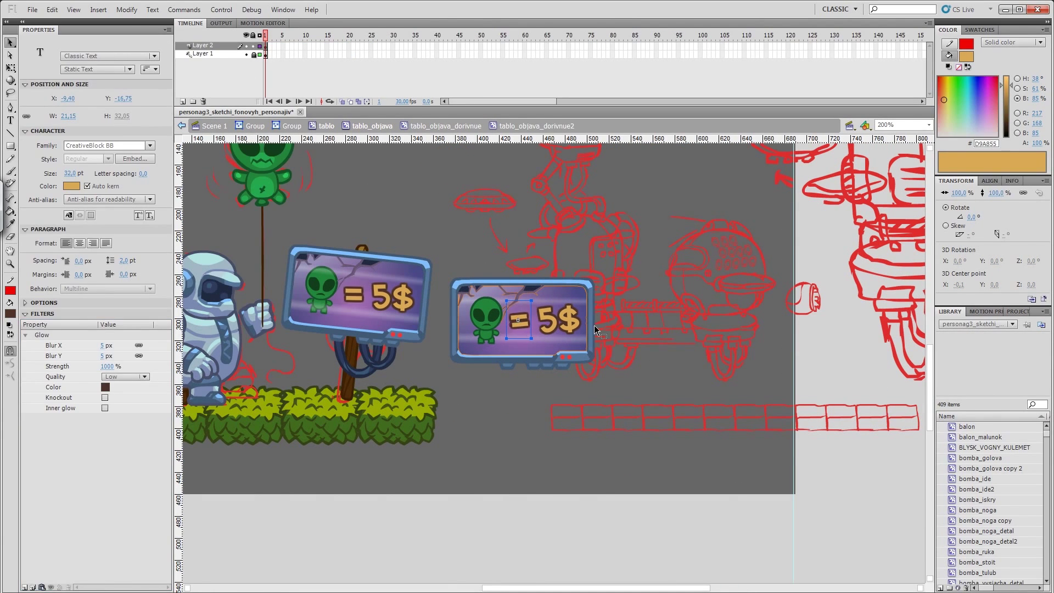
Step: Check the new lettering inside the sign's symbols, nudge the alien figure slightly left, and return to the main scene
click(660, 375)
click(523, 326)
double_click(486, 322)
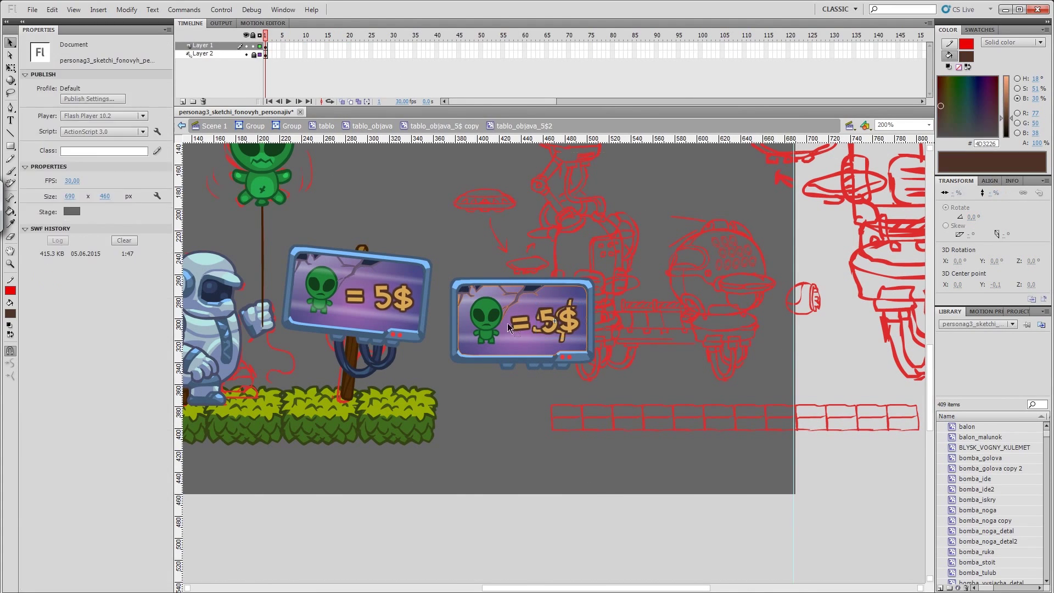
double_click(643, 351)
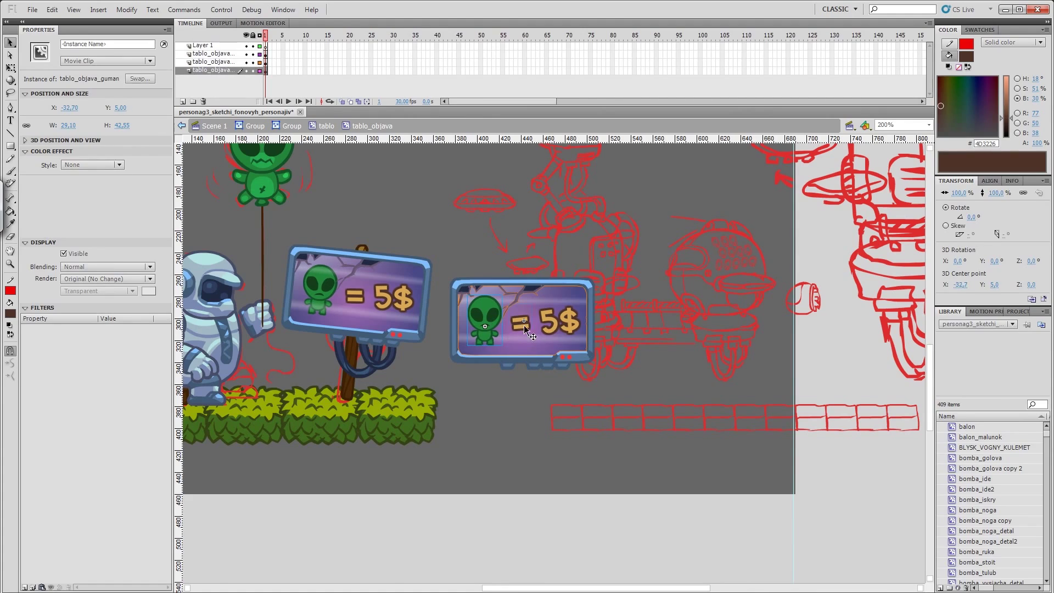
key(ctrl+e)
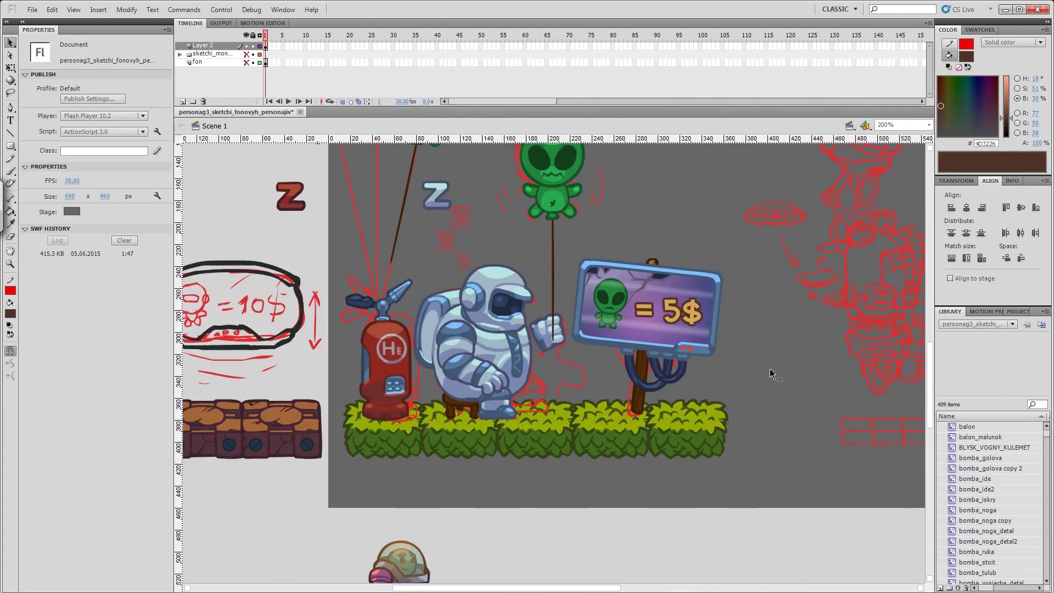
key(ctrl+1)
Step: Separate the coloured astronaut scene and the blue-green character onto different layers, placing the character below the stage beside the pink one
click(212, 63)
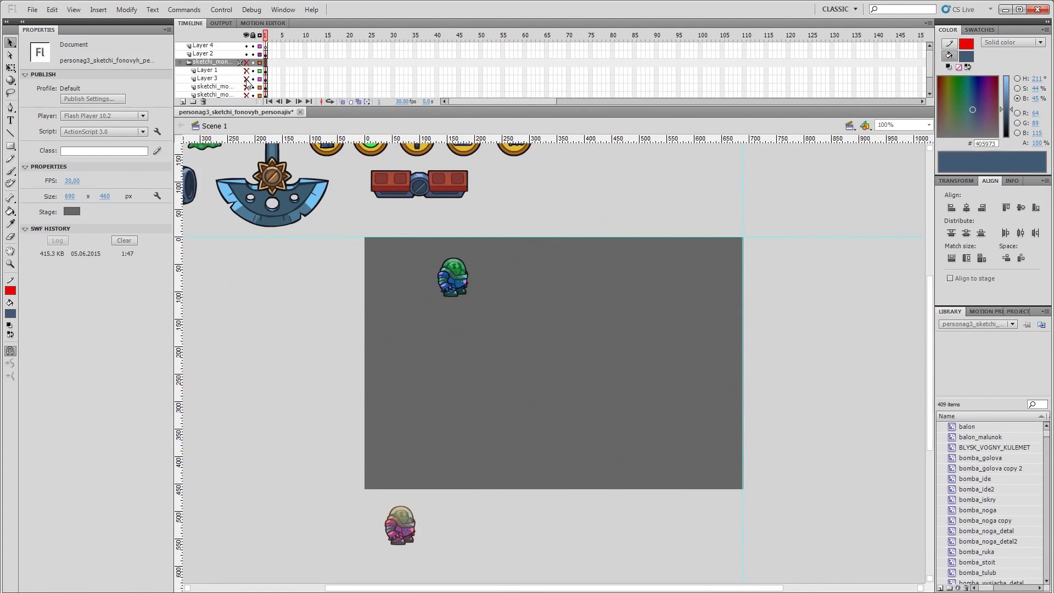
right_click(616, 238)
click(643, 280)
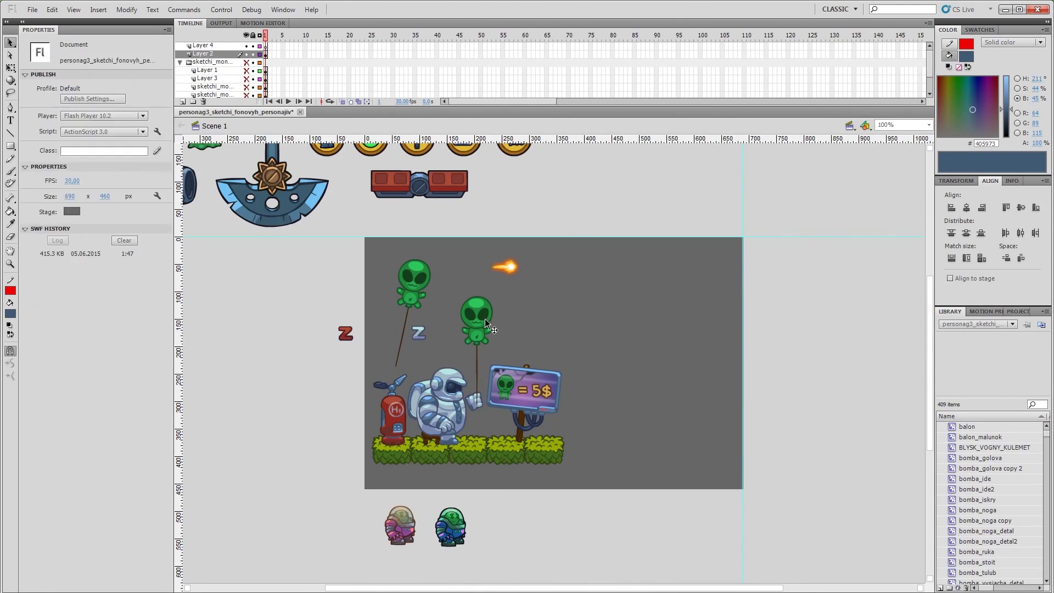
Step: Convert the blue Z above the astronaut into a movie clip named z_ruh and open it for editing
key(ctrl+=)
double_click(449, 305)
key(F8)
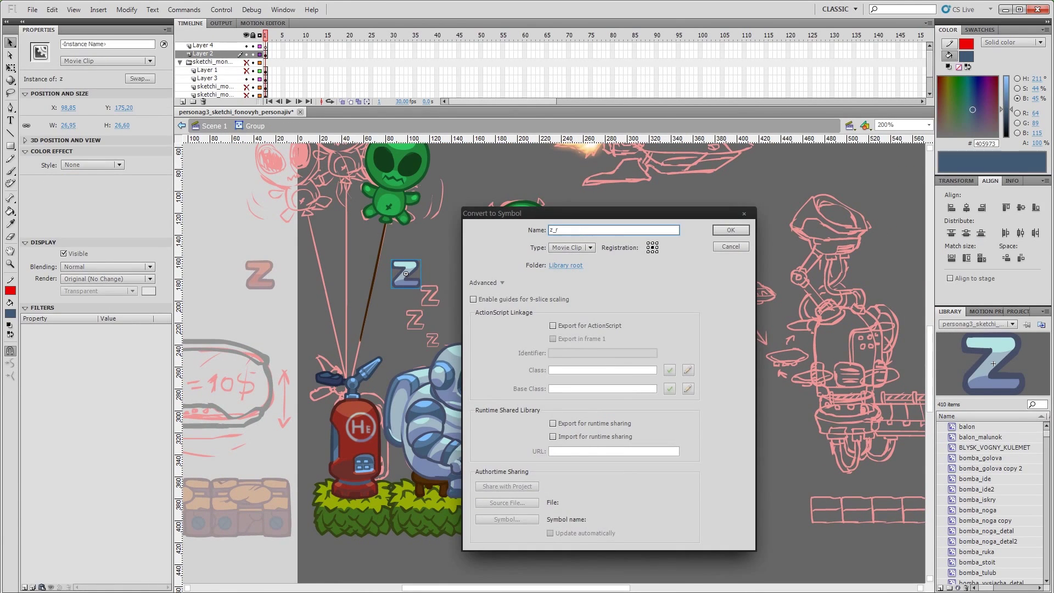
click(731, 230)
double_click(404, 274)
Step: Draw a winding S-shaped motion path with the Pencil tool on a new layer, following the sketched Zs down to the helmet
key(y)
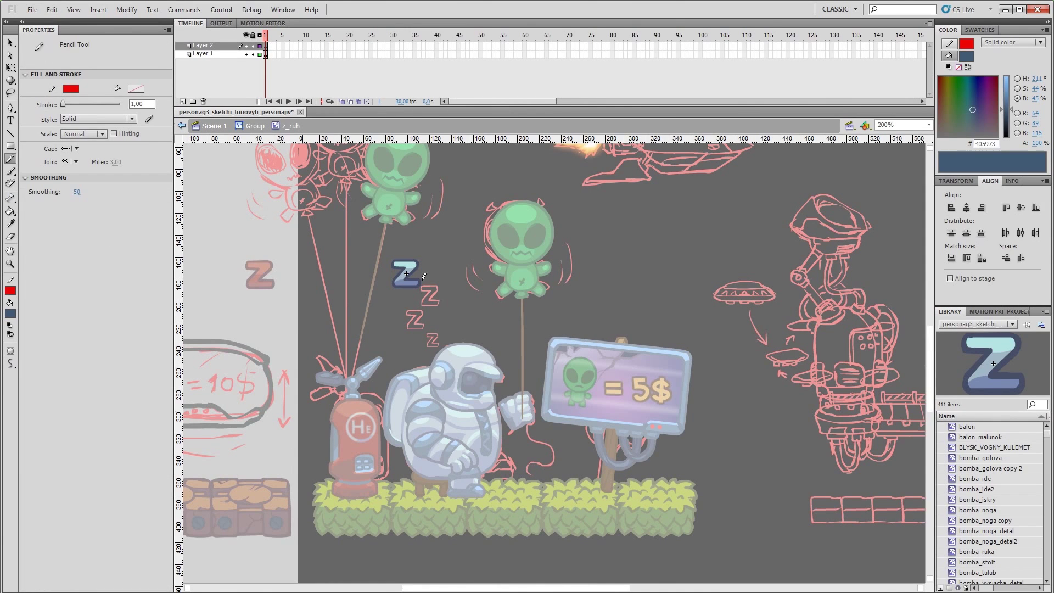
drag(434, 294, 434, 297)
drag(434, 296, 409, 327)
drag(409, 328, 445, 348)
key(v)
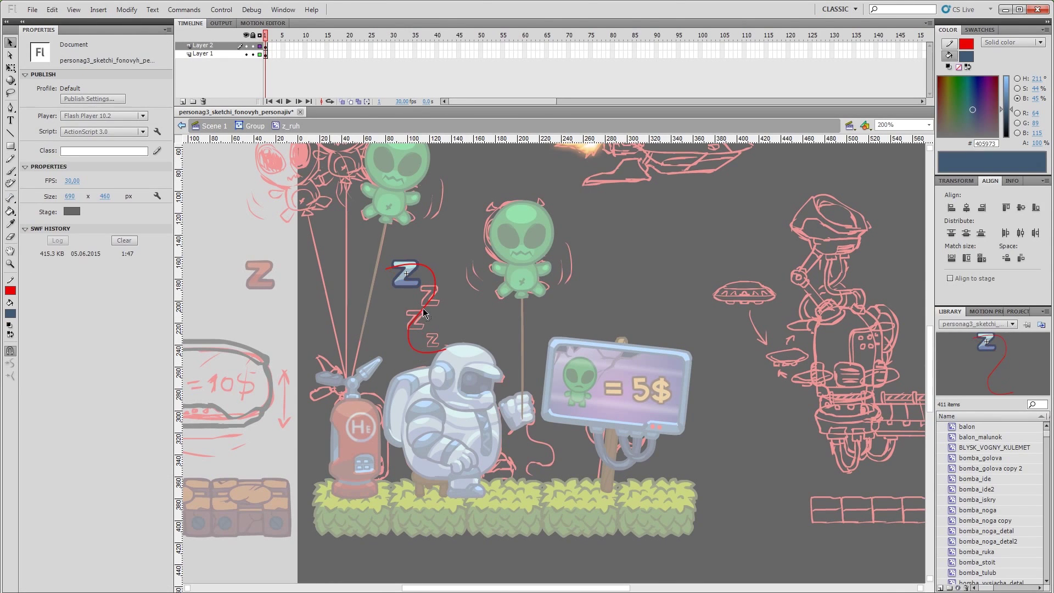
Step: Animate the Z along the guide path with an 80-frame motion tween, starting at 50% scale by the helmet, and preview it
click(406, 273)
key(F6)
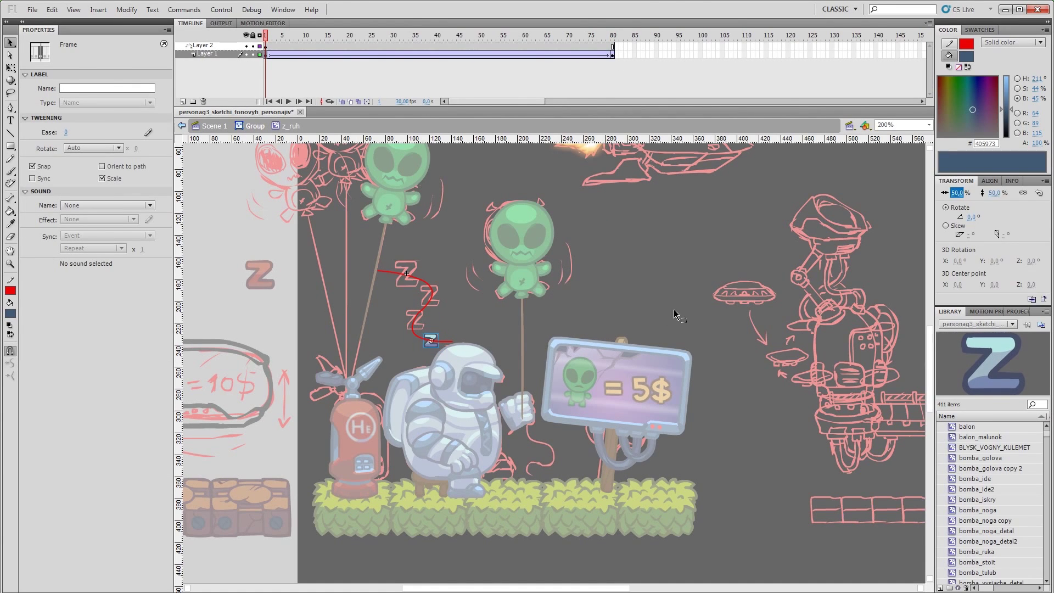
key(Return)
click(299, 60)
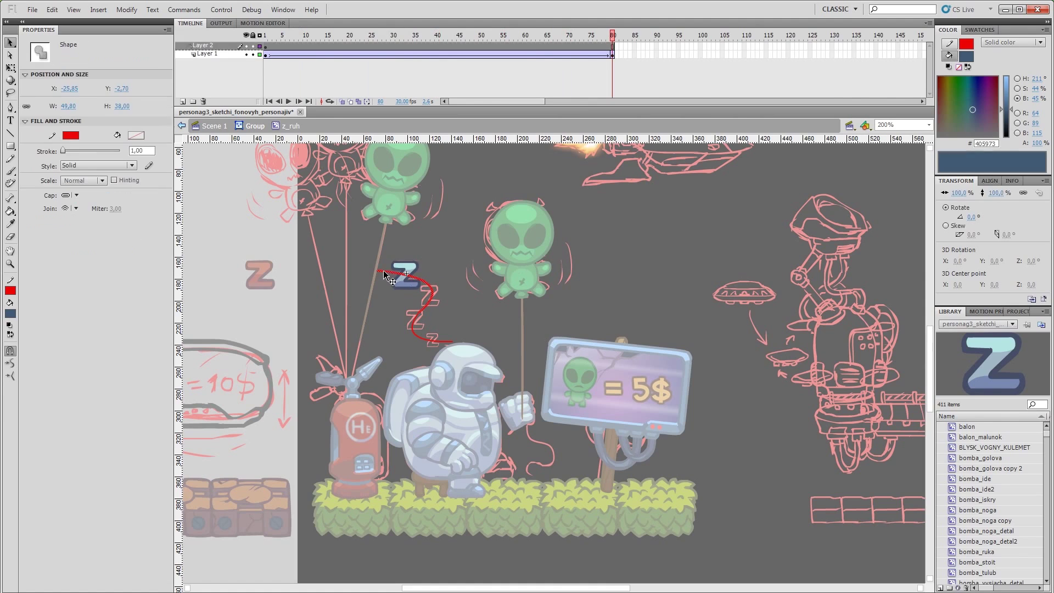
Step: Add keyframes near frames 10 and 70, fade the Z in and out using Alpha, and play the animation
click(306, 55)
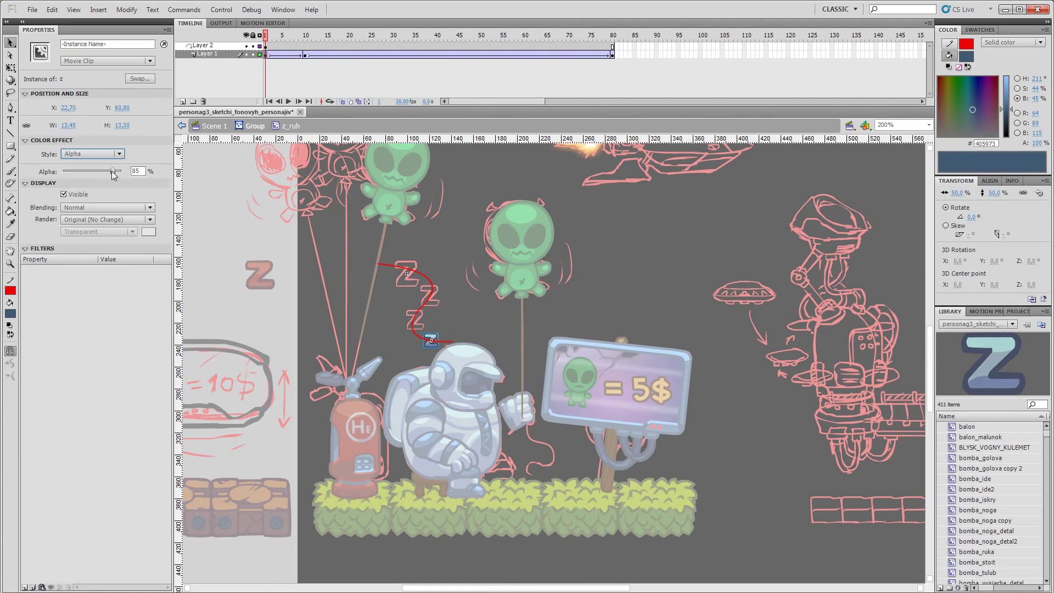
click(10, 42)
click(568, 35)
key(Return)
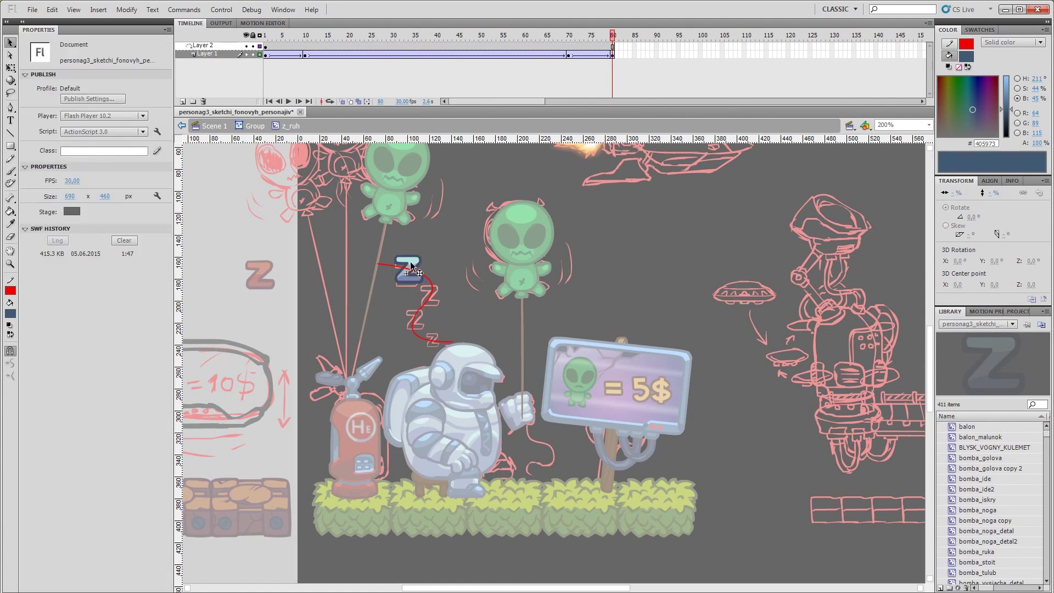
Step: Return to the scene group and convert the animated Z into a symbol named z_2
double_click(590, 234)
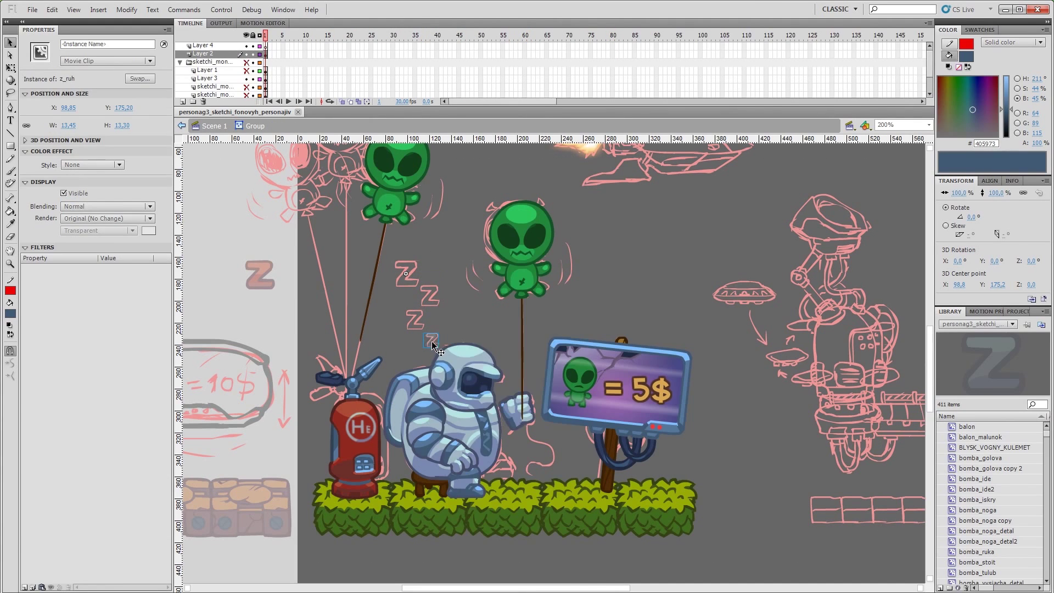
key(F8)
text(z_2)
click(722, 230)
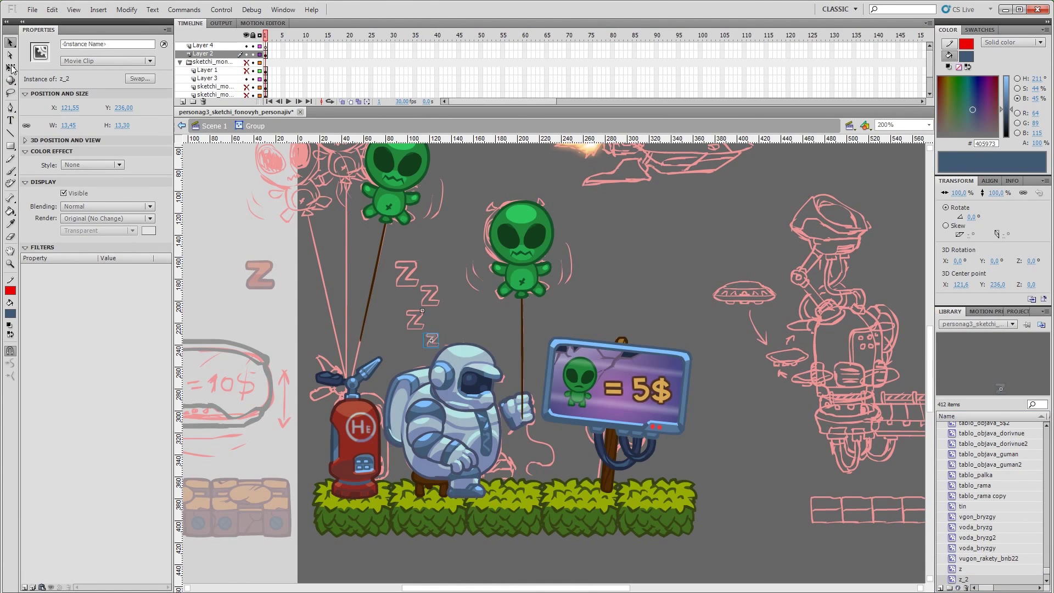
Step: Open z_2, change the z_ruh instance to a looping Graphic, and extend its timeline to frame 80
double_click(431, 340)
right_click(432, 340)
click(459, 300)
click(613, 46)
key(F5)
Step: In the z_2 symbol, build a staggered trail of looping z_ruh copies with offset first frames, and play it
right_click(460, 287)
click(507, 329)
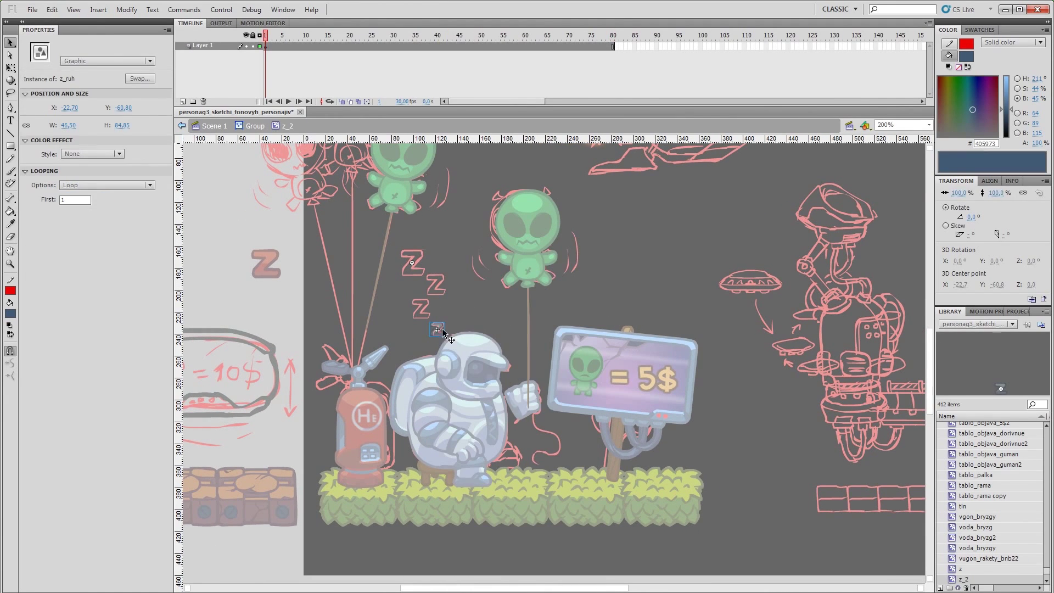
double_click(70, 200)
text(5)
click(626, 280)
key(Return)
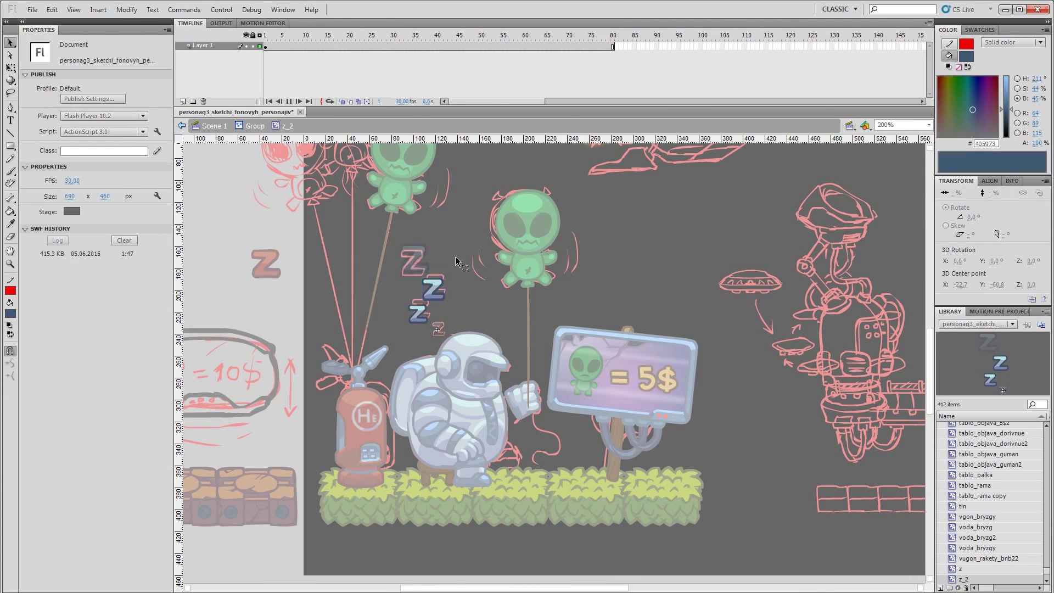
Step: Set a z_ruh copy's first frame to 45, then replay and scrub the animation to check the spacing between the Zs
click(419, 314)
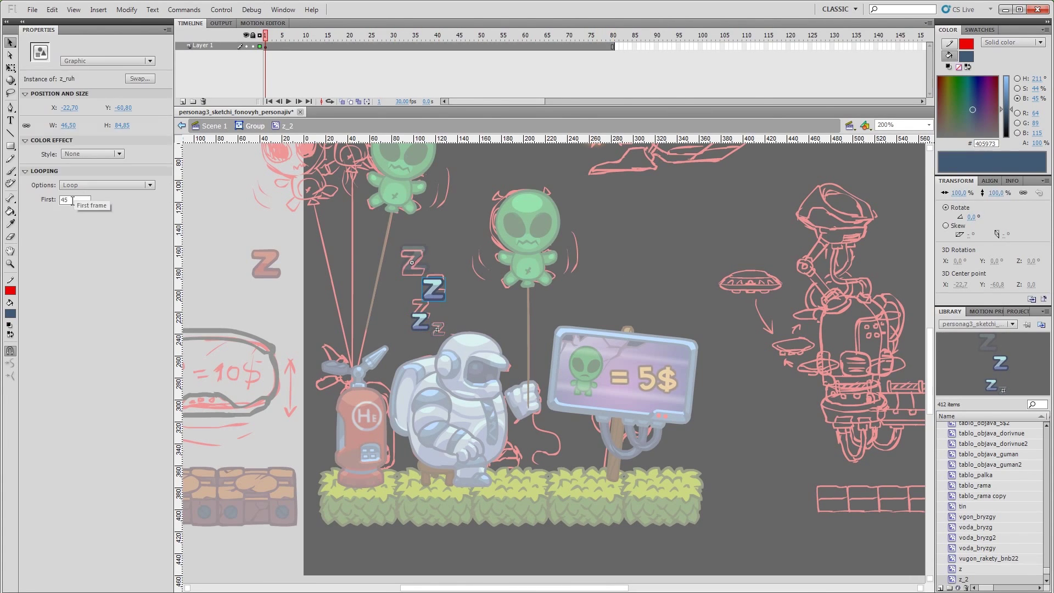
key(Return)
drag(515, 35, 511, 58)
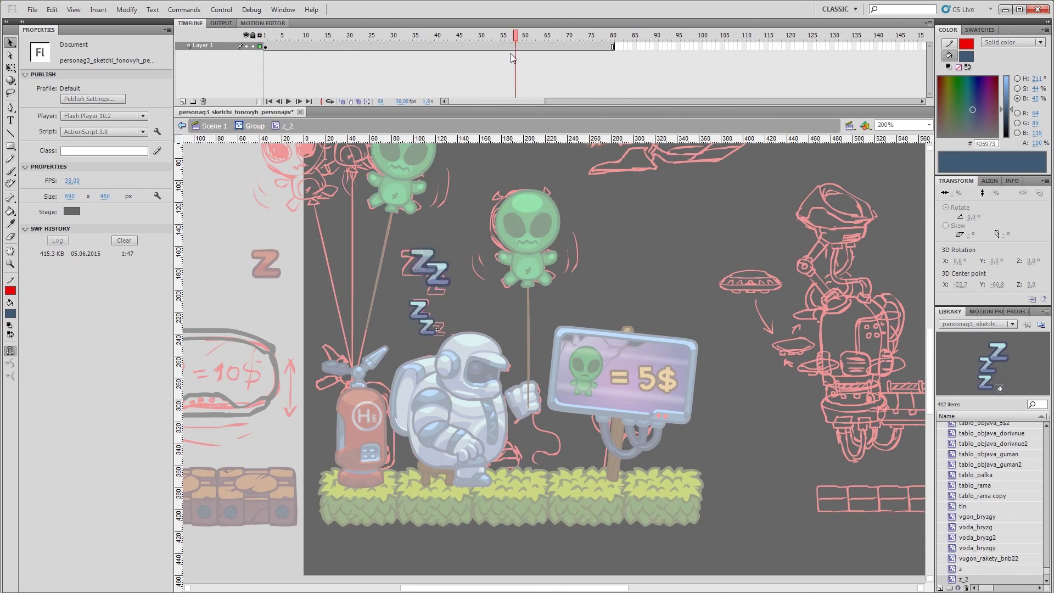
click(266, 46)
key(Return)
click(619, 287)
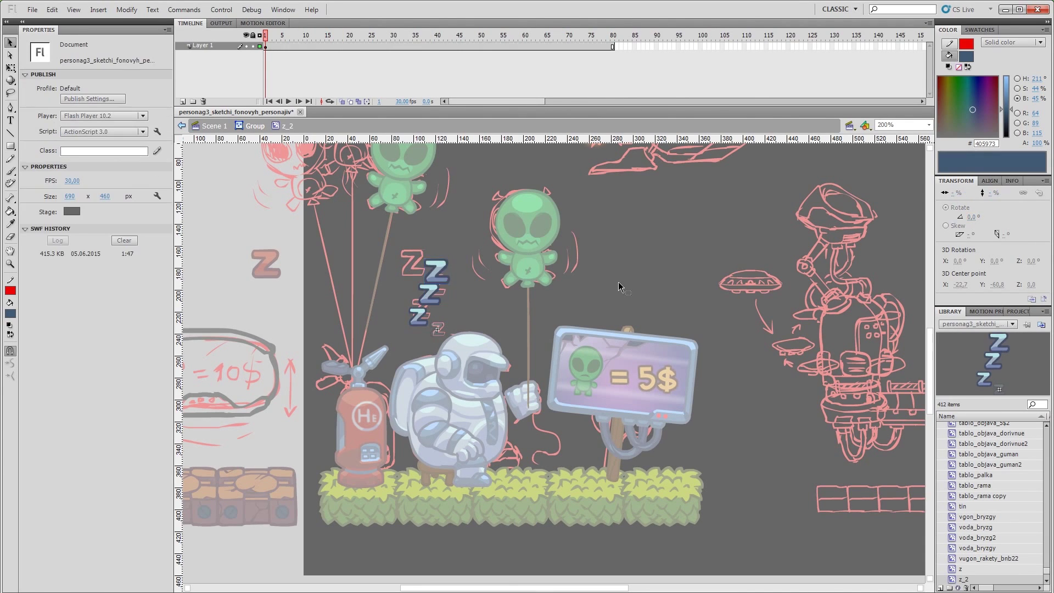
Step: Open z_ruh, adjust the Z's scale at its keyframes, preview the motion, and return to z_2
double_click(437, 332)
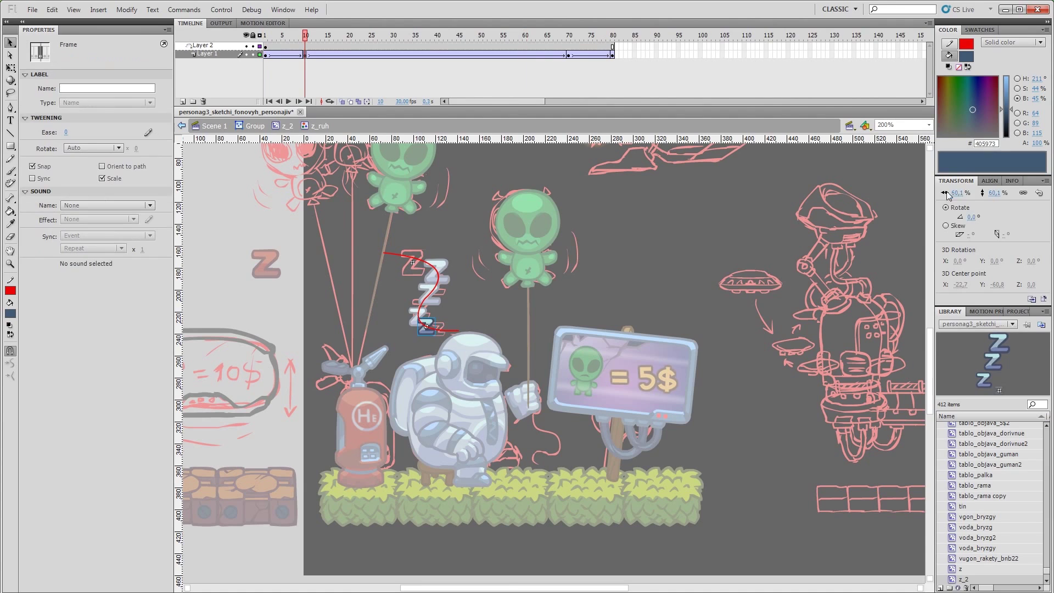
key(Return)
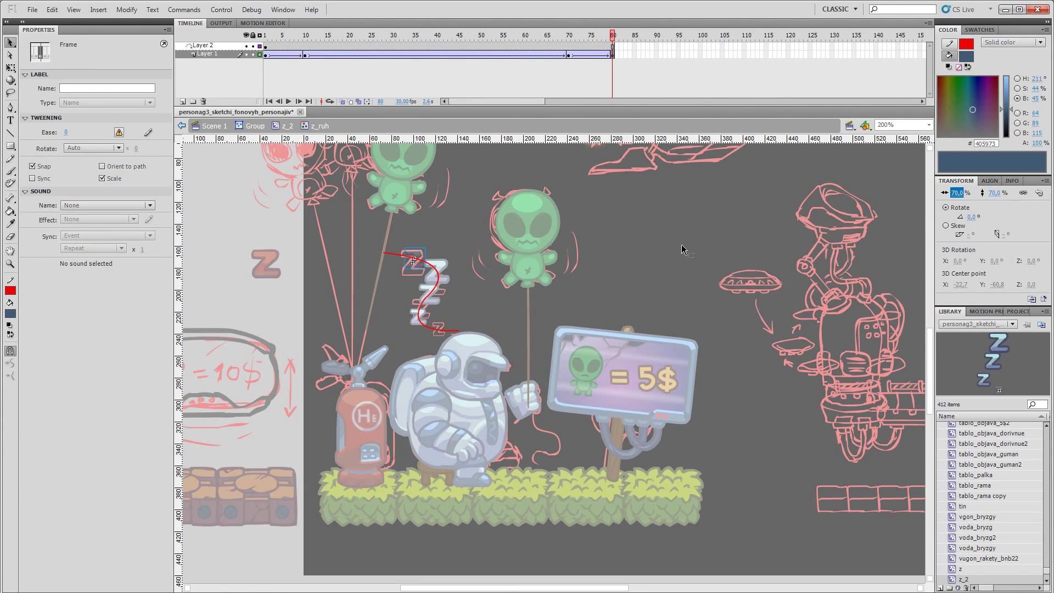
click(612, 55)
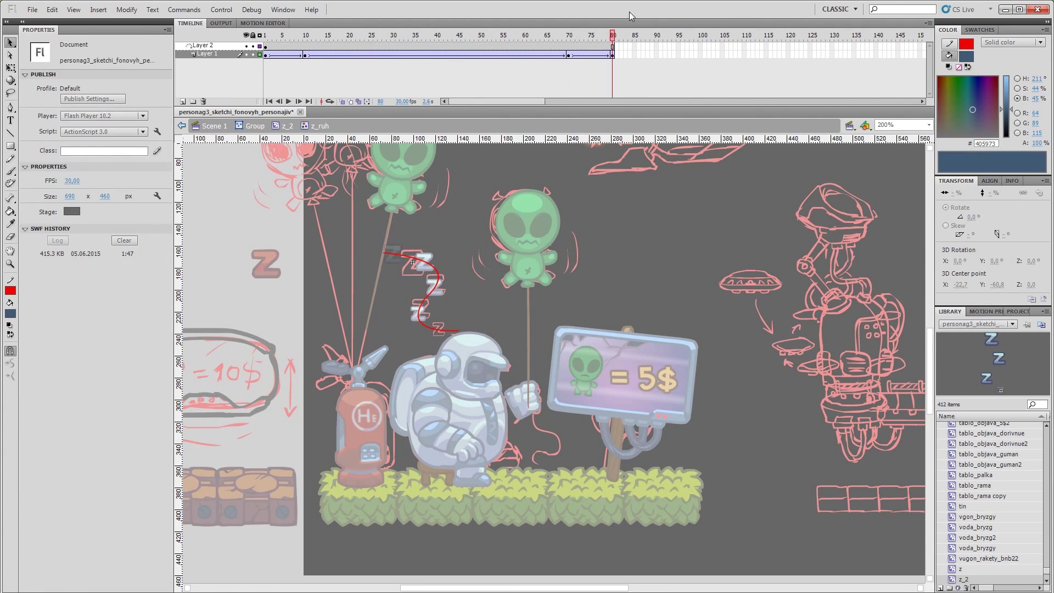
double_click(632, 245)
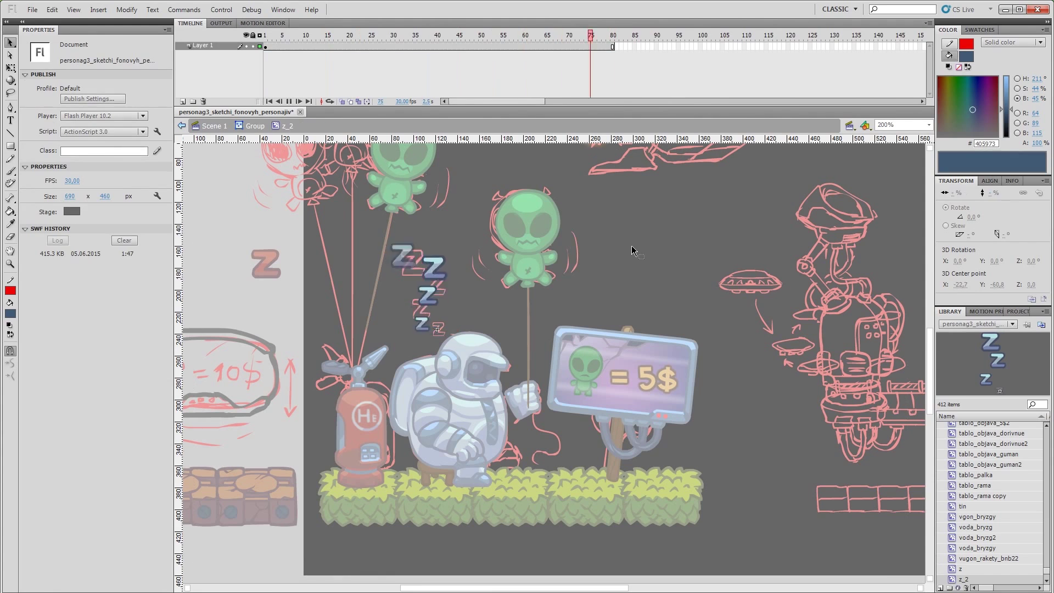
Step: Reopen z_ruh, transform the guide path above the helmet, realign the Z at the first and last keyframes, and play it
double_click(390, 257)
key(q)
key(v)
click(613, 55)
click(265, 54)
key(Return)
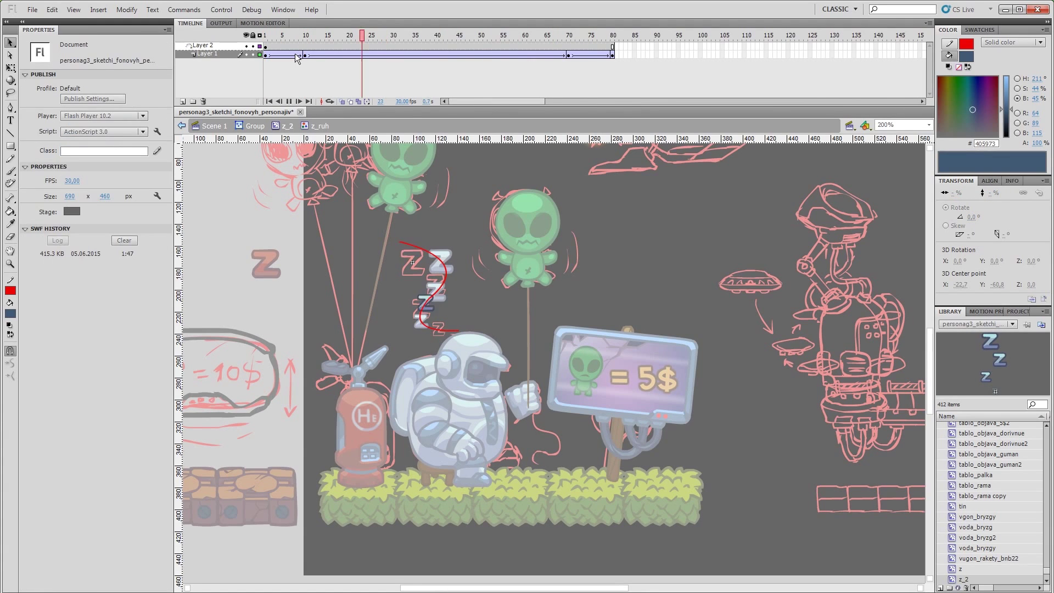
Step: Return to Scene 1, convert the astronaut scene group into a symbol named salesman, and open it
double_click(644, 237)
double_click(495, 247)
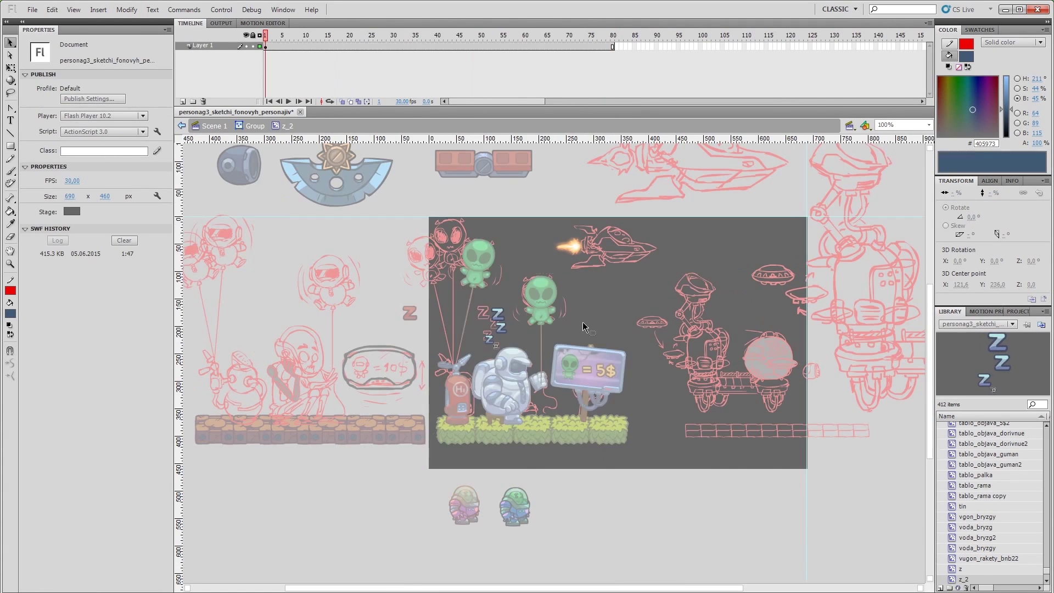
double_click(637, 402)
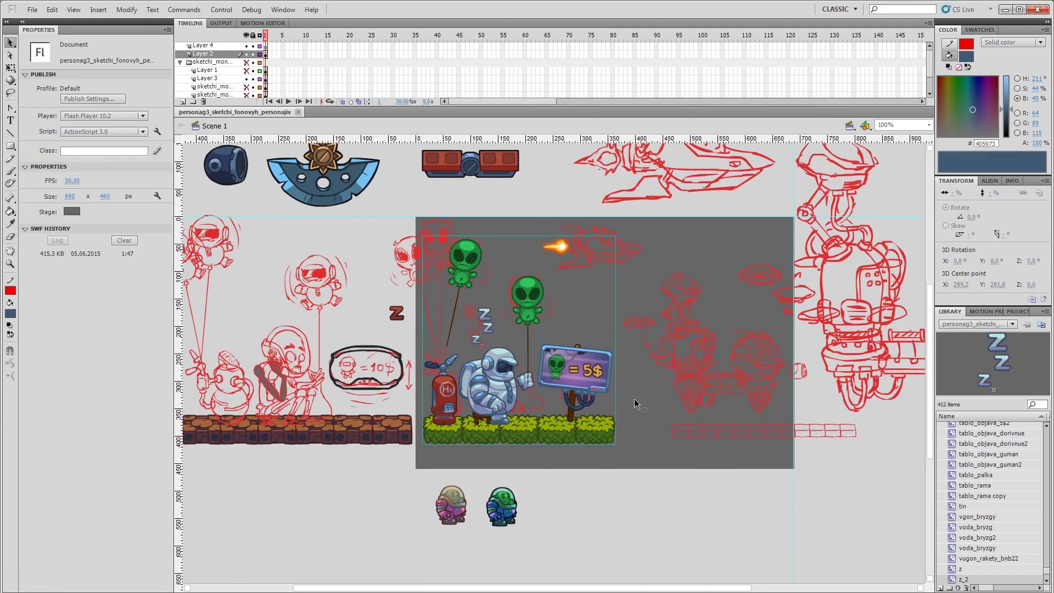
key(F8)
text(salesman)
click(730, 230)
double_click(689, 342)
Step: Convert the seated astronaut into a movie clip named astronavt and open it for editing
click(480, 385)
key(F8)
text(astronavt)
key(Return)
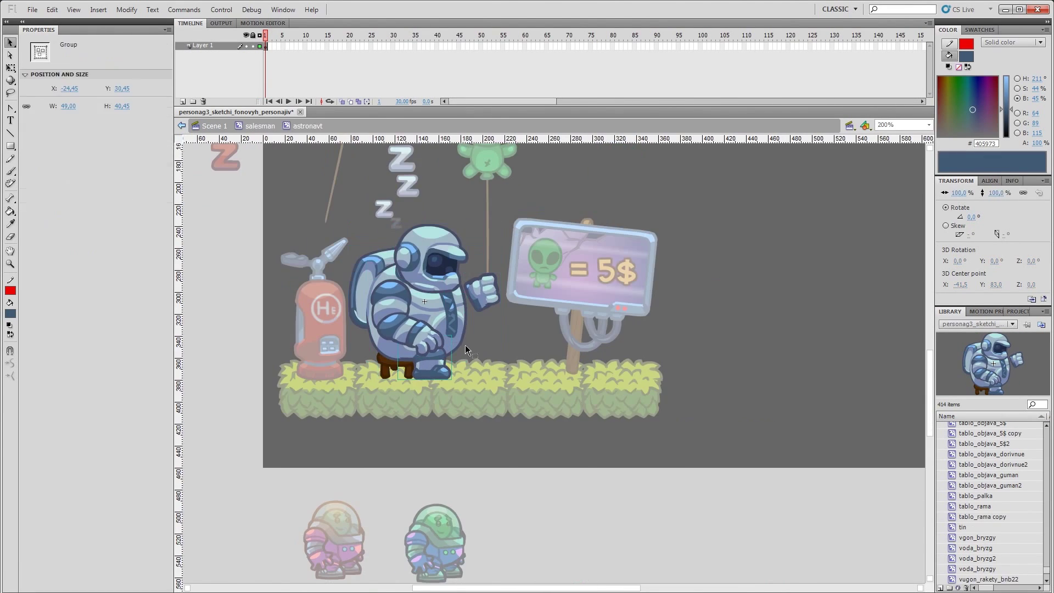
Step: Convert the astronaut's leg into a symbol named astronavt_noga and the near arm into astronavt_ruka
key(F8)
click(725, 230)
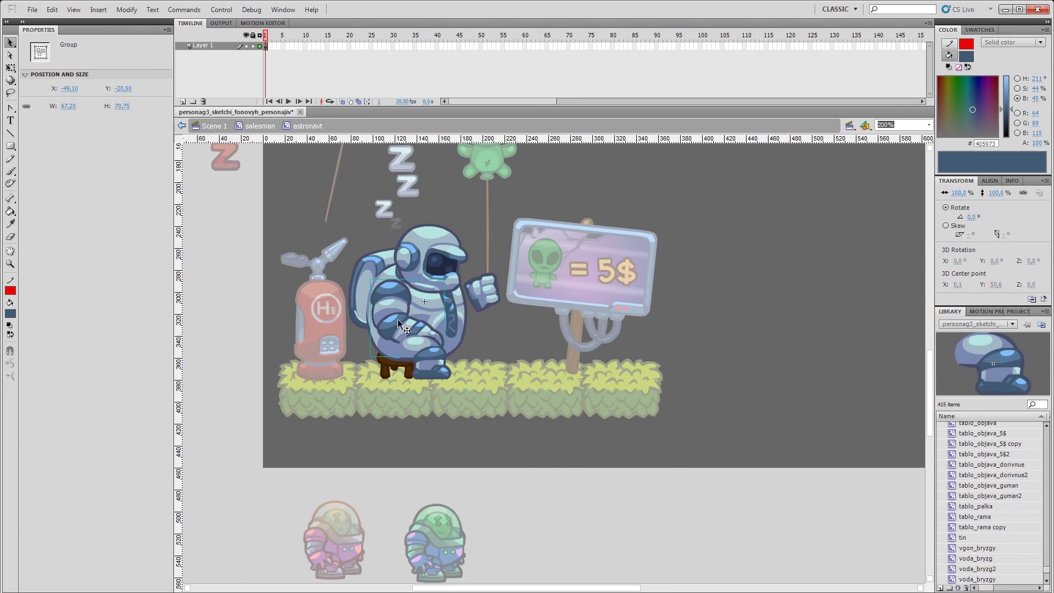
key(F8)
text(astronavt_ruka)
click(731, 232)
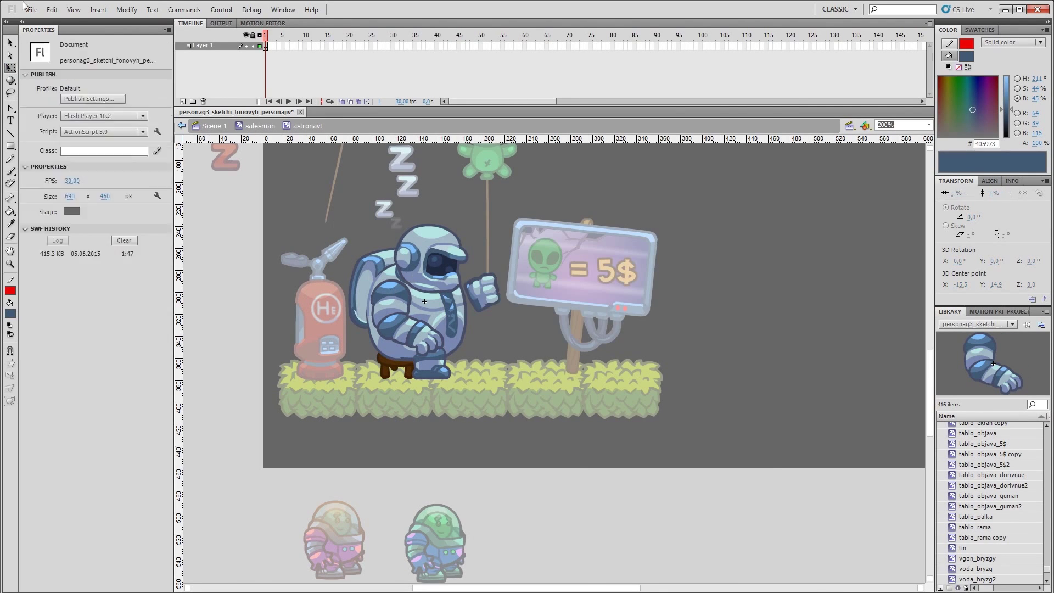
Step: Inside astronavt_ruka, convert the three arm segments into symbols astronavt_ruka_detal, astronavt_ruka_detal1, and astronavt_ruka_detal2
key(q)
double_click(425, 301)
click(391, 306)
key(F8)
text(astronavt_ruka_detal)
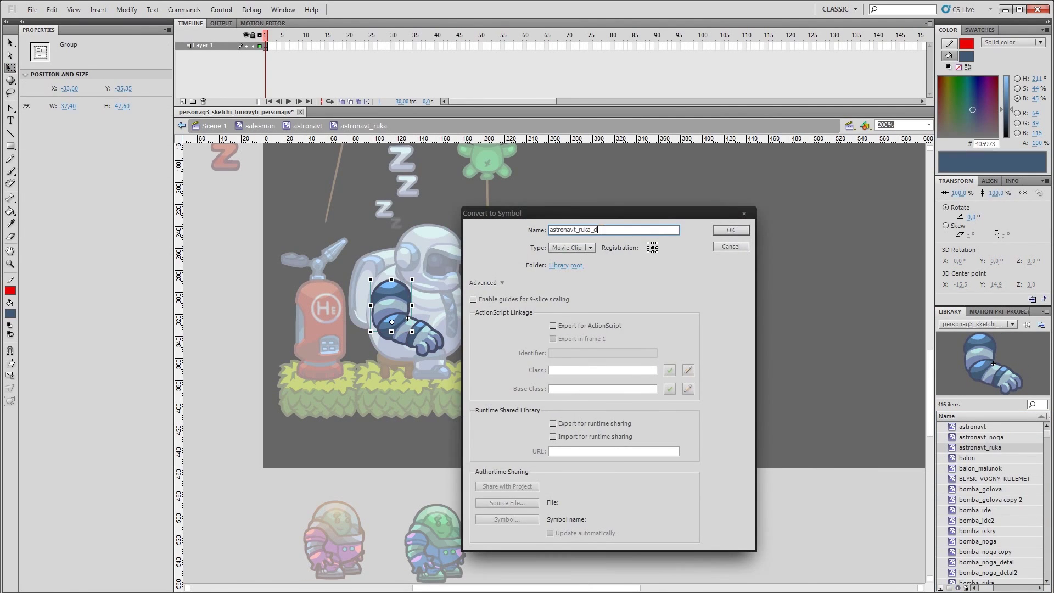
key(Return)
click(408, 317)
key(F8)
key(Return)
key(F8)
key(Return)
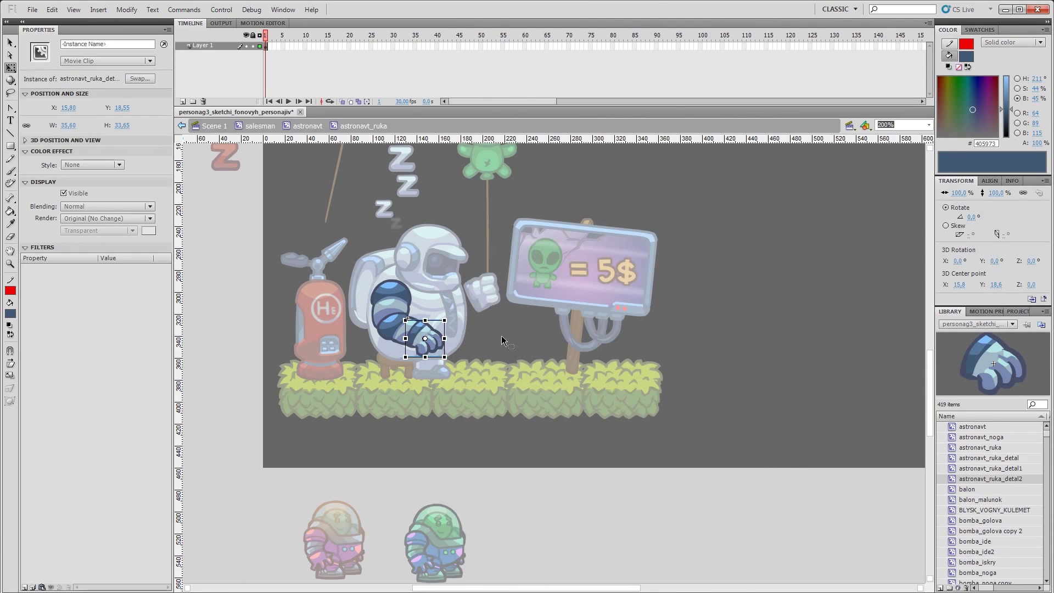
Step: Return to the astronavt symbol and convert the torso into astronavt_tulub and the helmeted head into astronavt_golova
click(33, 9)
click(307, 126)
click(406, 307)
key(F8)
text(astronavt_tulub)
key(Return)
click(425, 247)
key(F8)
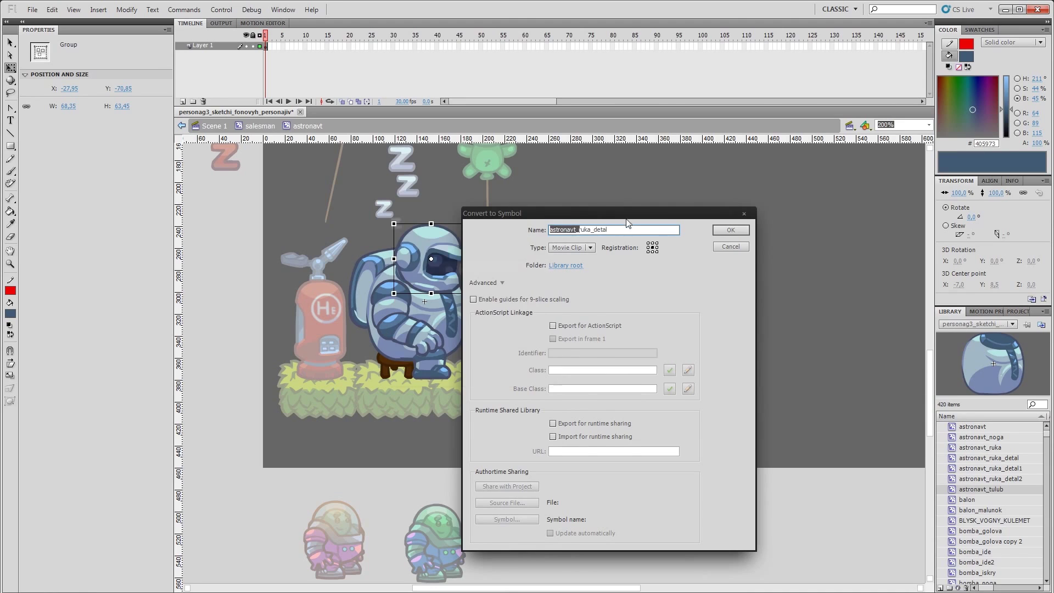
key(Return)
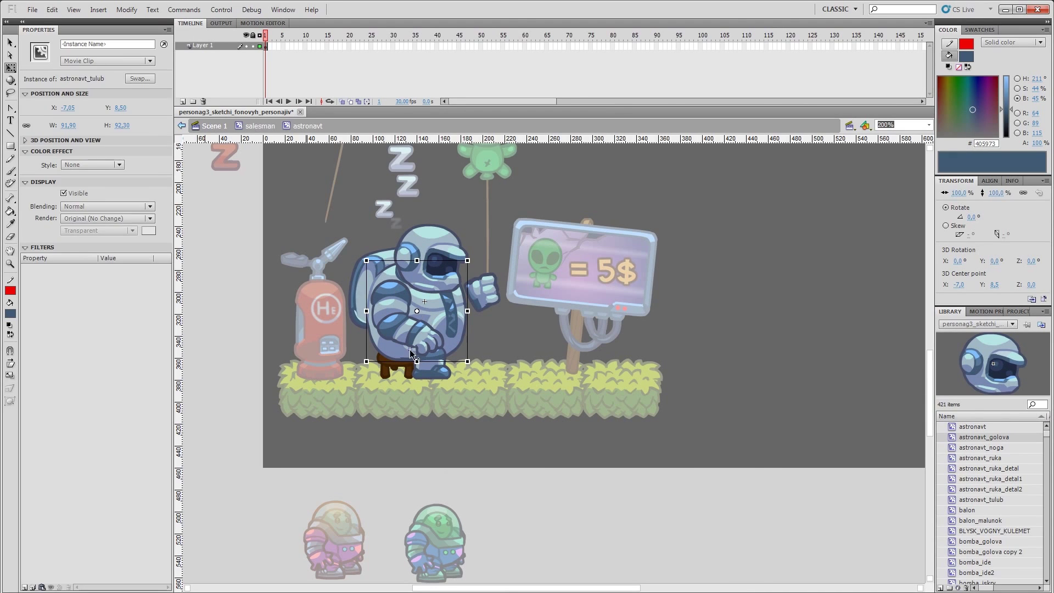
Step: Convert the backpack into a symbol named astronavt_rukzak and the stool into astronavt_taburet
click(406, 291)
key(F8)
text(astronavt_rukzak)
key(Return)
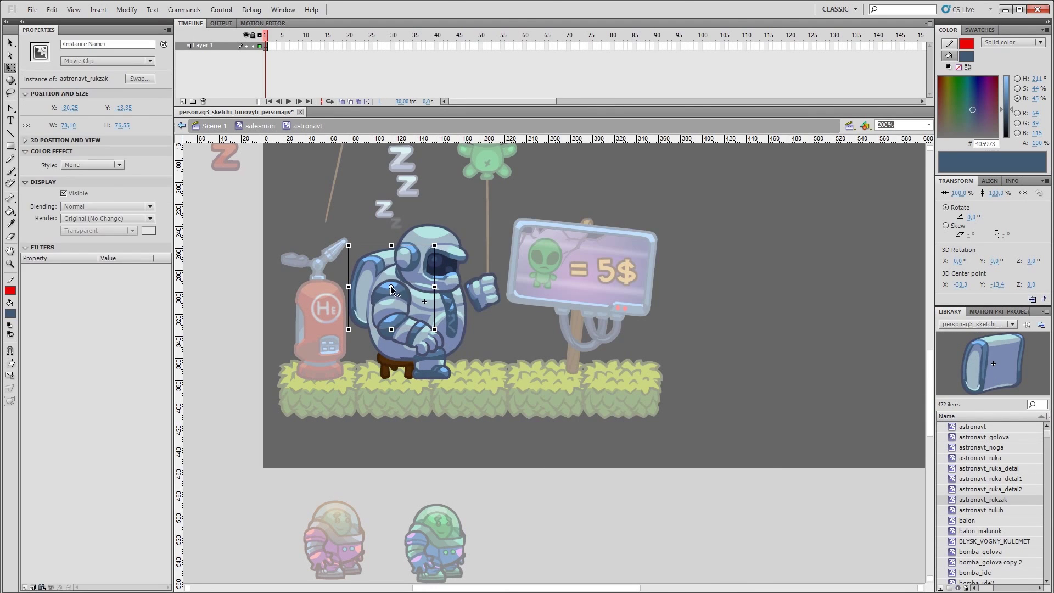
click(398, 365)
key(F8)
text(astronavt_taburet)
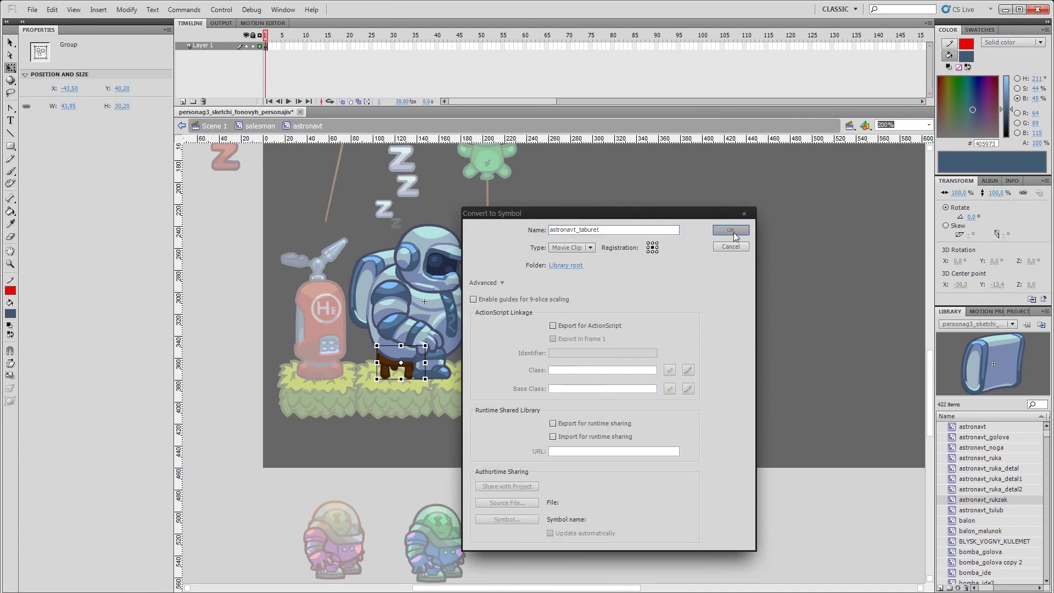
click(731, 231)
Step: Add copies of the arm and leg for the astronaut's far side at 95% scale and -22% brightness
click(466, 324)
drag(489, 319, 482, 322)
click(439, 368)
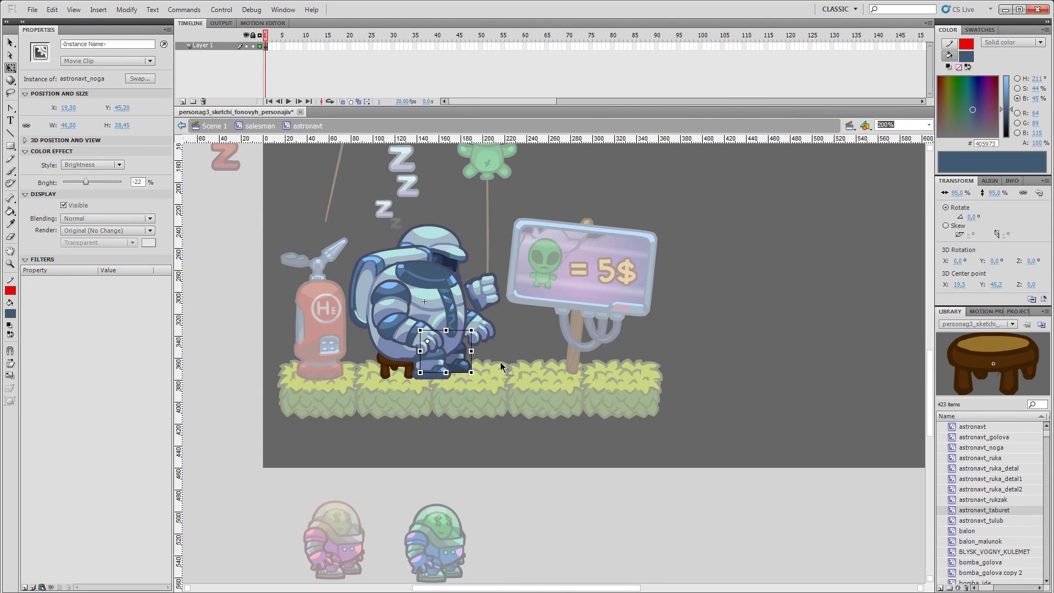
click(522, 369)
Step: Swap the far arm for a duplicate symbol named astronavt_ruka2
click(486, 307)
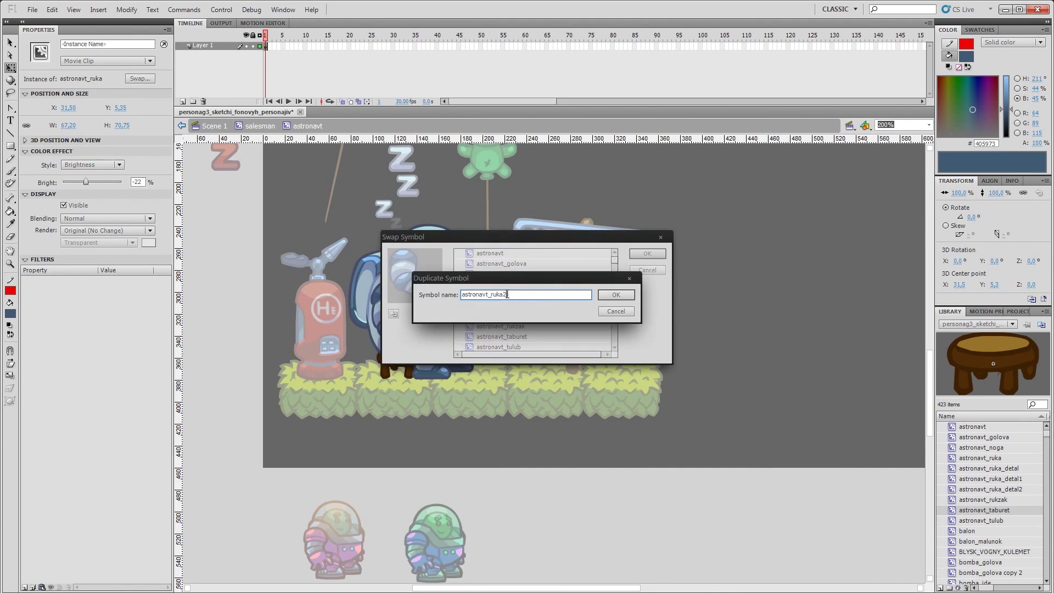
key(Return)
key(Return)
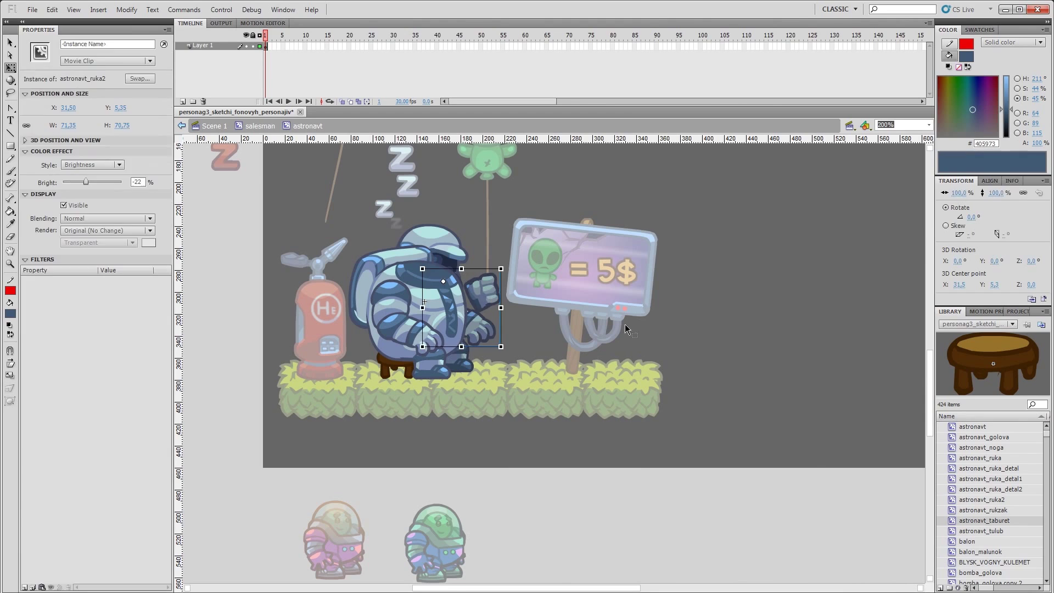
Step: In astronavt_ruka2, use the raised fist as a symbol named astronavt_ruka_detal2_2, rotate the arm into place, and return to astronavt
double_click(483, 291)
click(483, 290)
right_click(983, 489)
key(Escape)
key(F8)
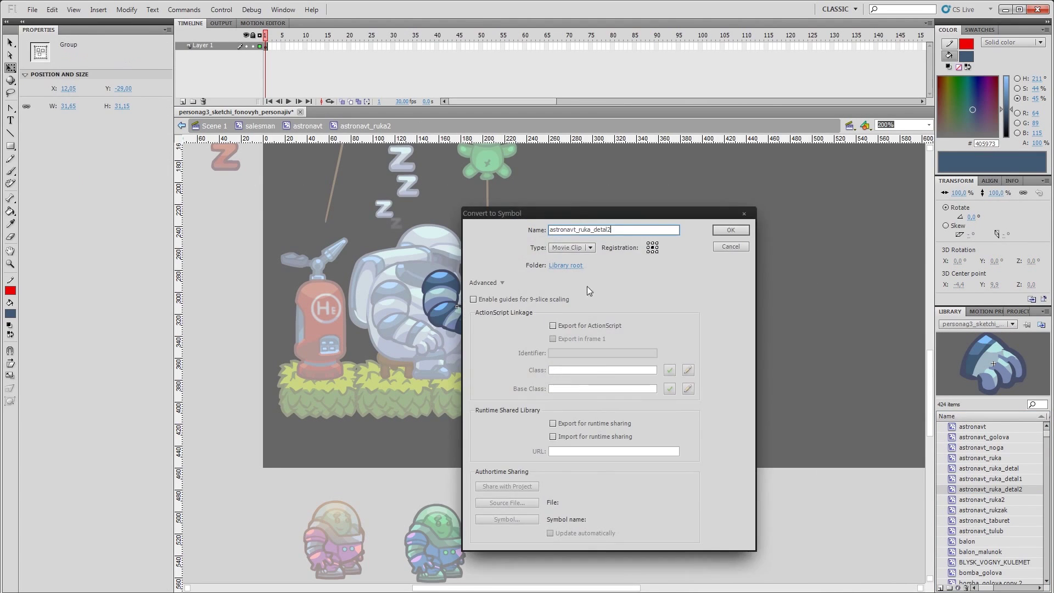
key(Return)
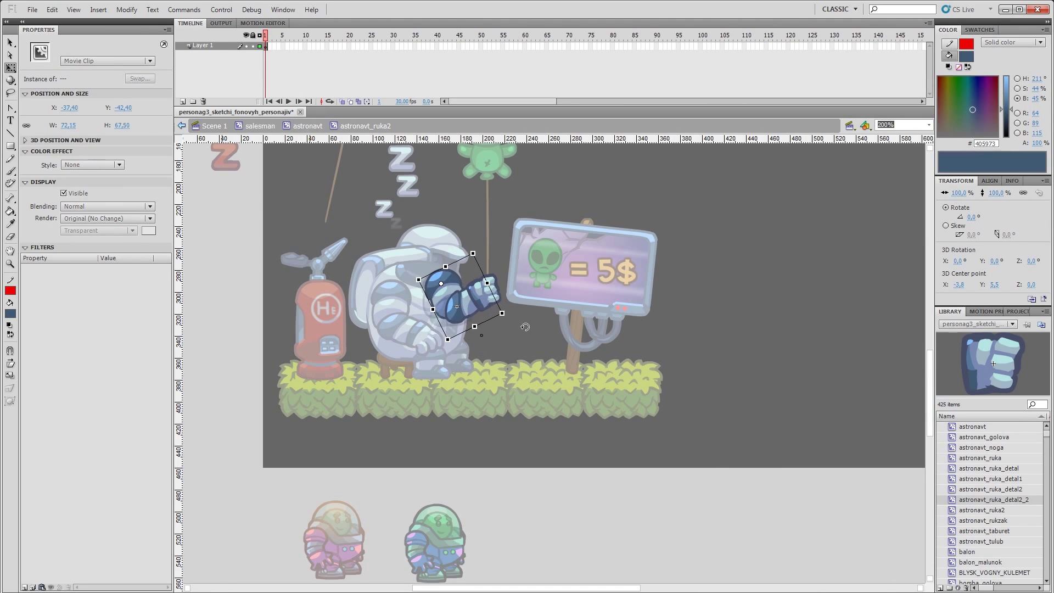
double_click(522, 330)
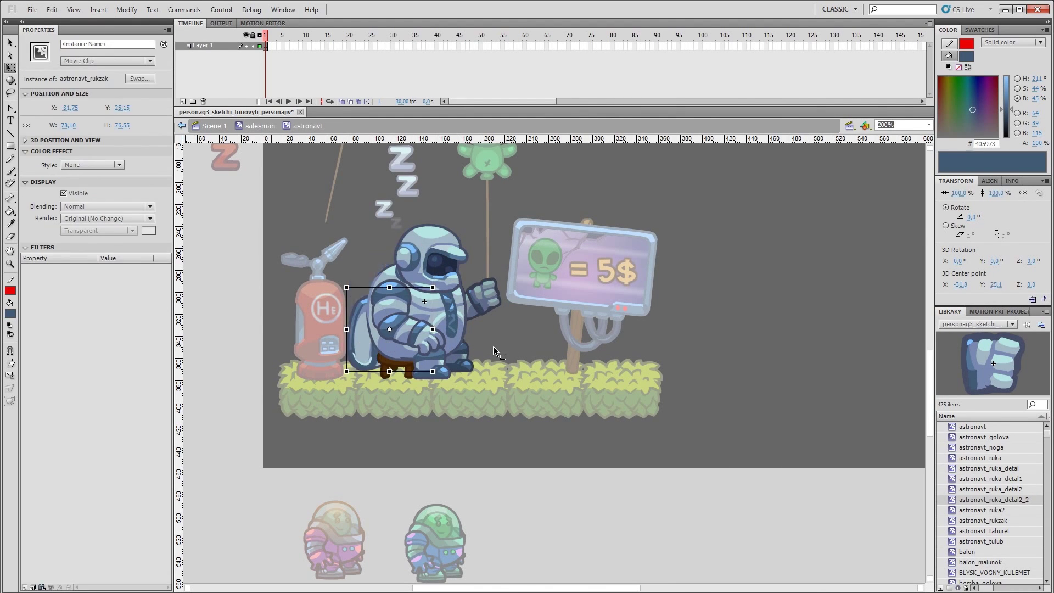
Step: Return to salesman and brush a wavy dark brown string hanging from the astronaut's raised fist to the grass
double_click(689, 329)
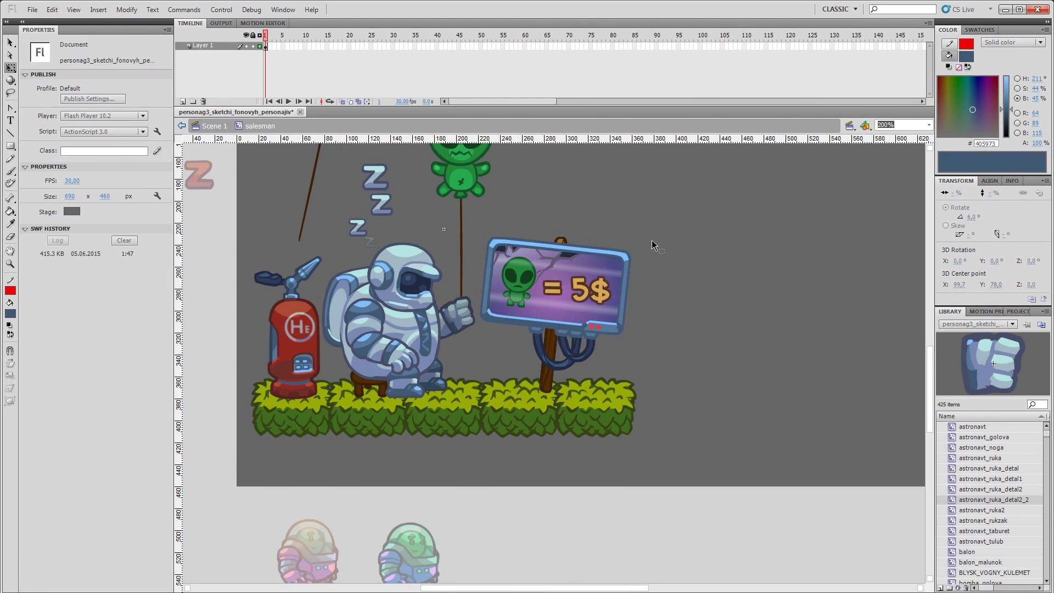
scroll(653, 245, up, 5)
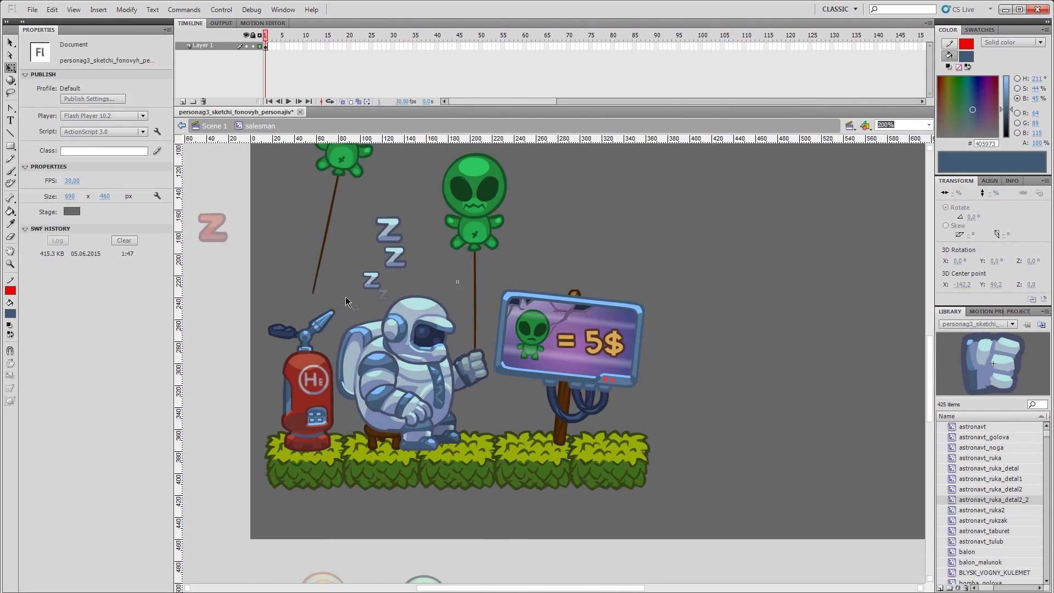
key(b)
drag(471, 444, 484, 392)
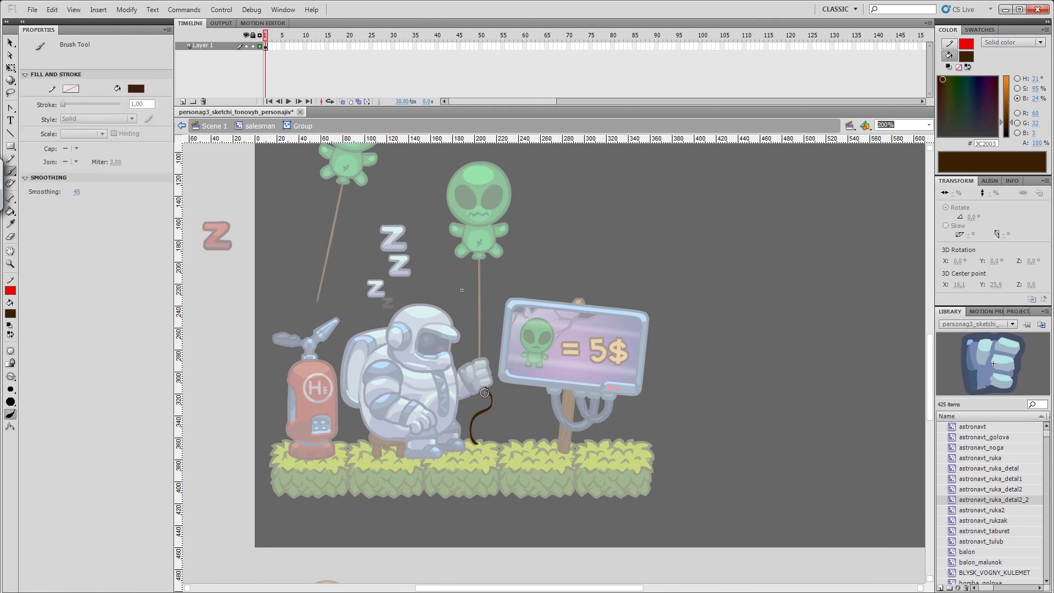
Step: Adjust the hanging string's shape between the fist and the grass, comparing the versions with undo and redo
key(v)
click(482, 415)
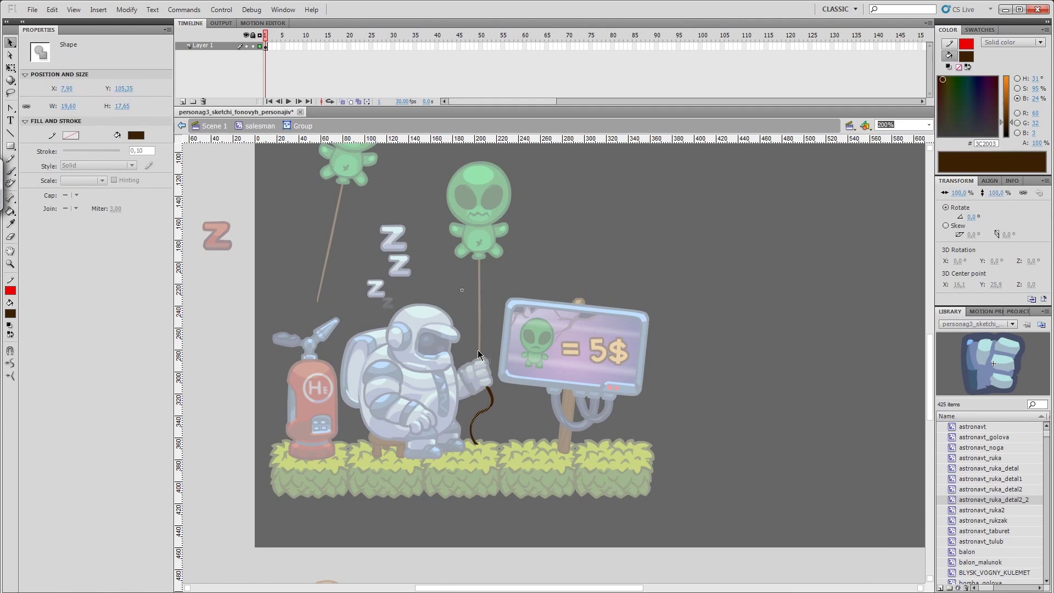
key(q)
drag(485, 387, 475, 447)
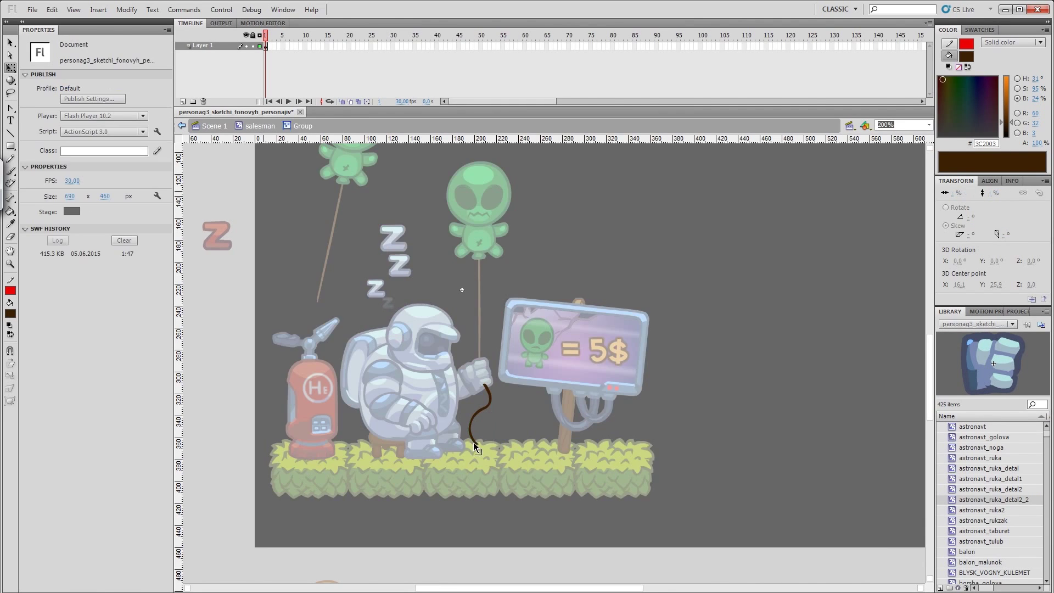
key(v)
key(ctrl+z)
key(ctrl+y)
key(ctrl+z)
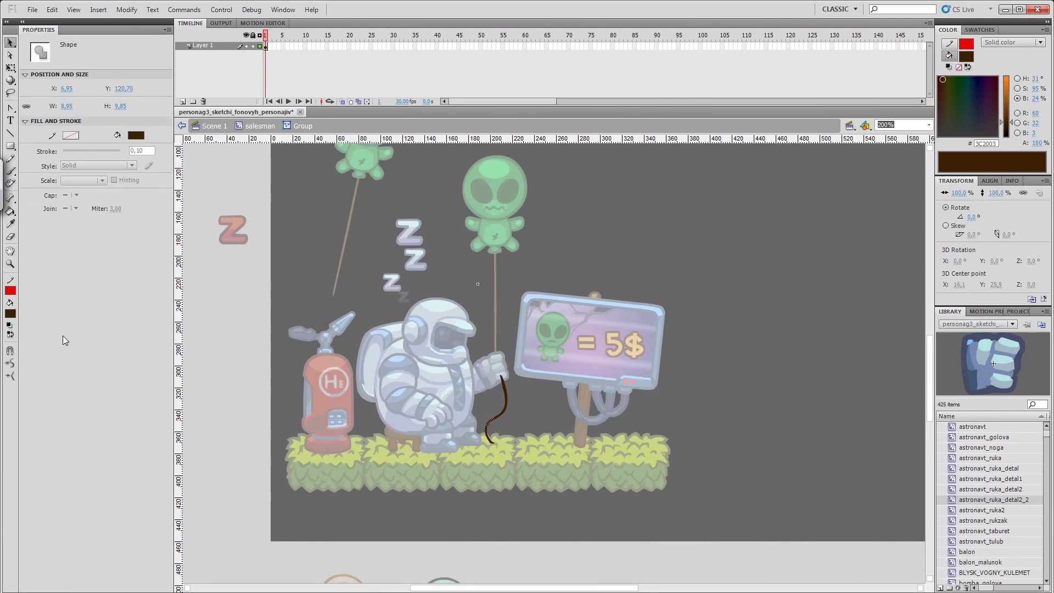
Step: Convert the hanging string into a symbol and place it inside the astronavt symbol
key(ctrl+e)
key(F8)
click(713, 229)
double_click(434, 379)
Step: Distribute the astronaut's body parts and hanging string to separate layers and give them 30-frame motion tweens
key(q)
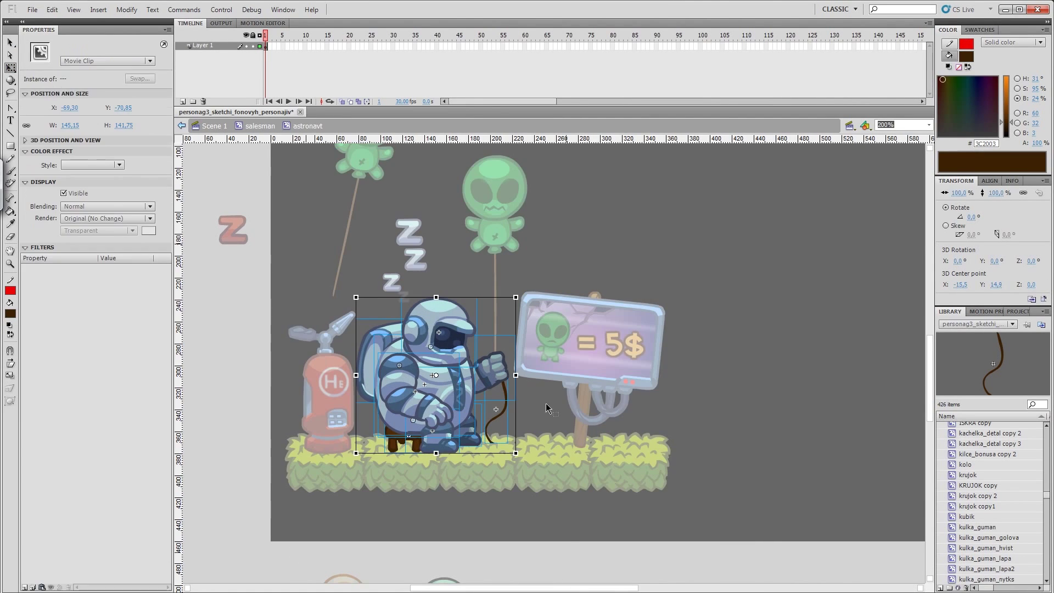
key(ctrl+shift+d)
click(569, 373)
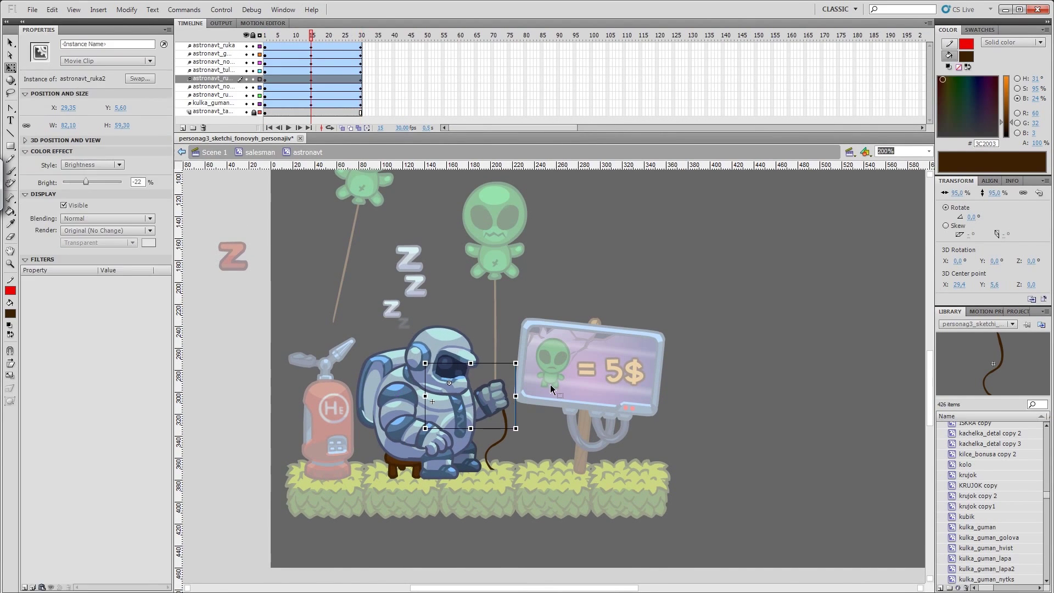
Step: At frame 15, scale the torso to 104.5% by 98.2% and the hanging string to 107.9% by 93.6%
click(500, 404)
click(312, 57)
click(372, 411)
key(Return)
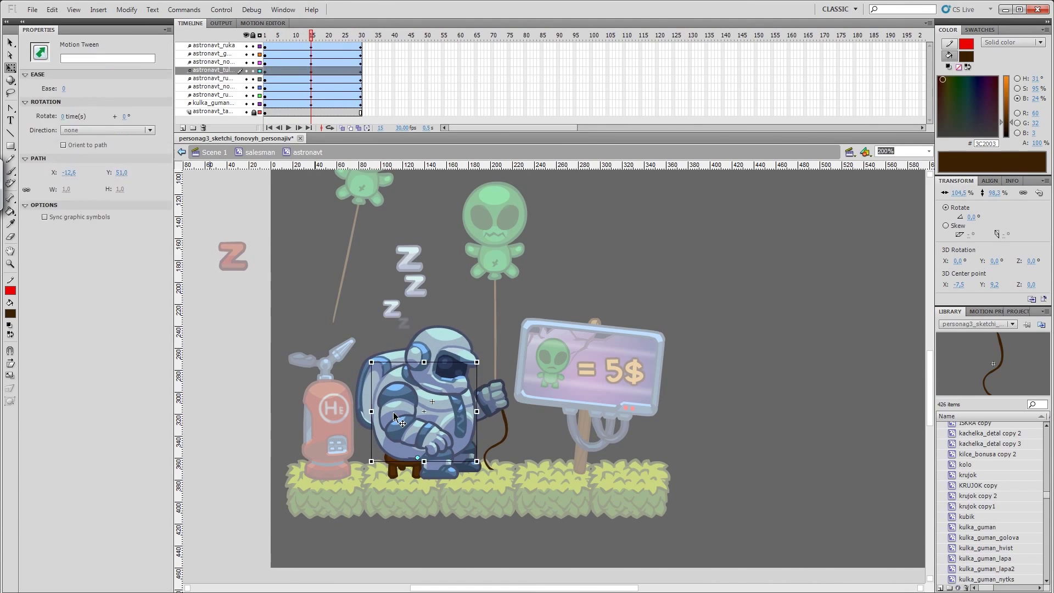
key(Return)
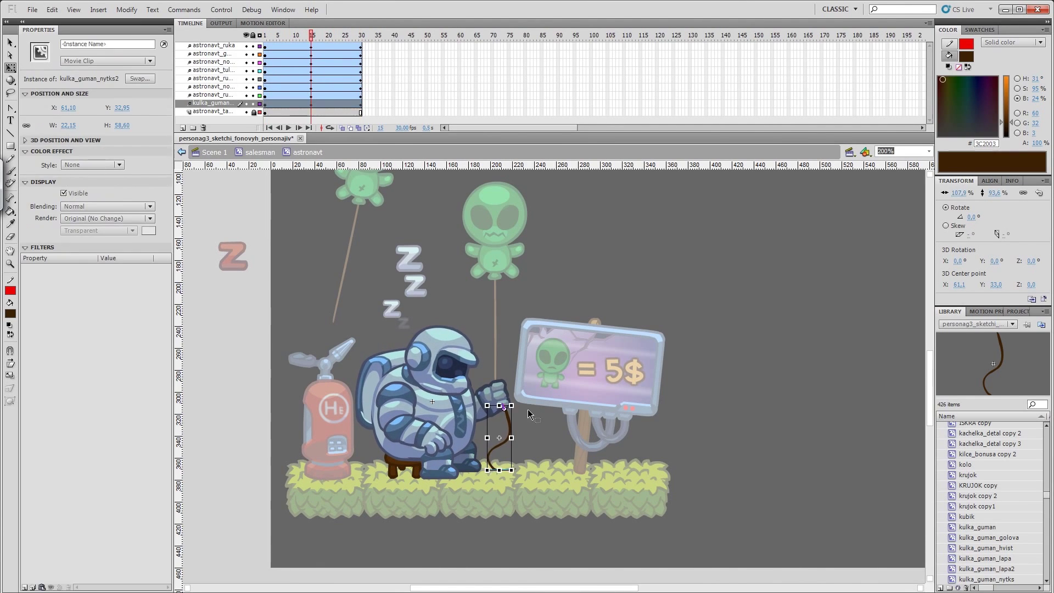
Step: Adjust the astronaut's head, torso and backpack in the frame 15 pose and return to the first frame
drag(478, 314, 475, 323)
click(444, 410)
shift+click(356, 402)
click(273, 35)
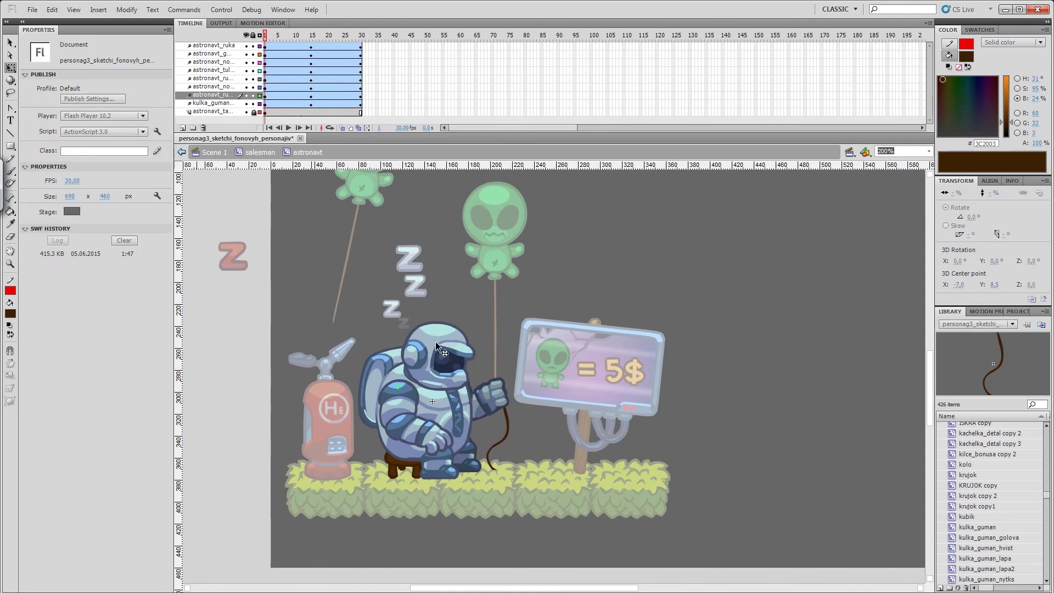
Step: Copy the opening pose of the astronaut's layers to frame 30 and preview the loop
click(273, 54)
right_click(273, 53)
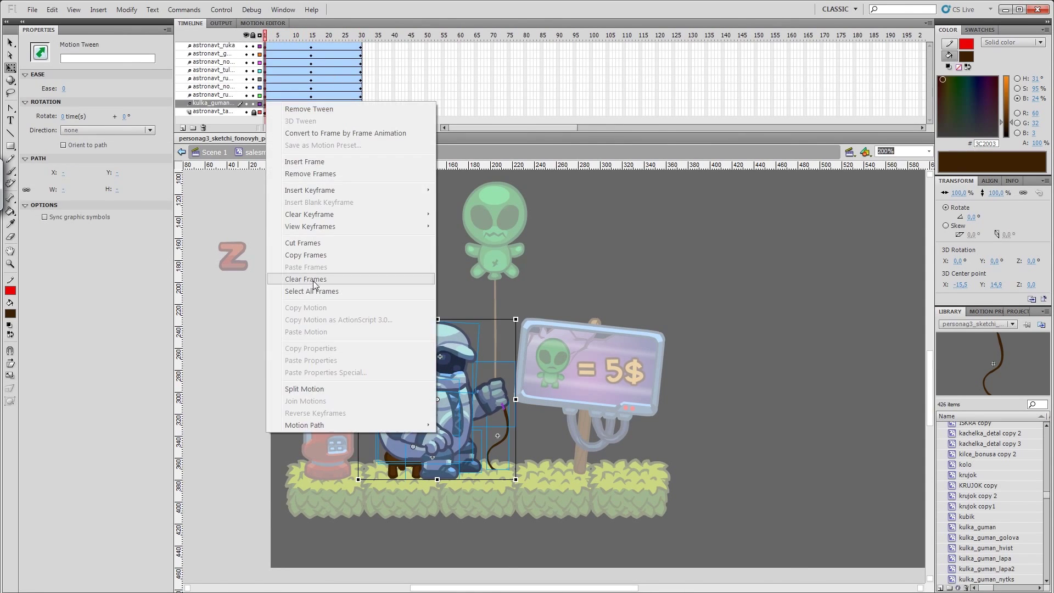
click(361, 62)
click(267, 80)
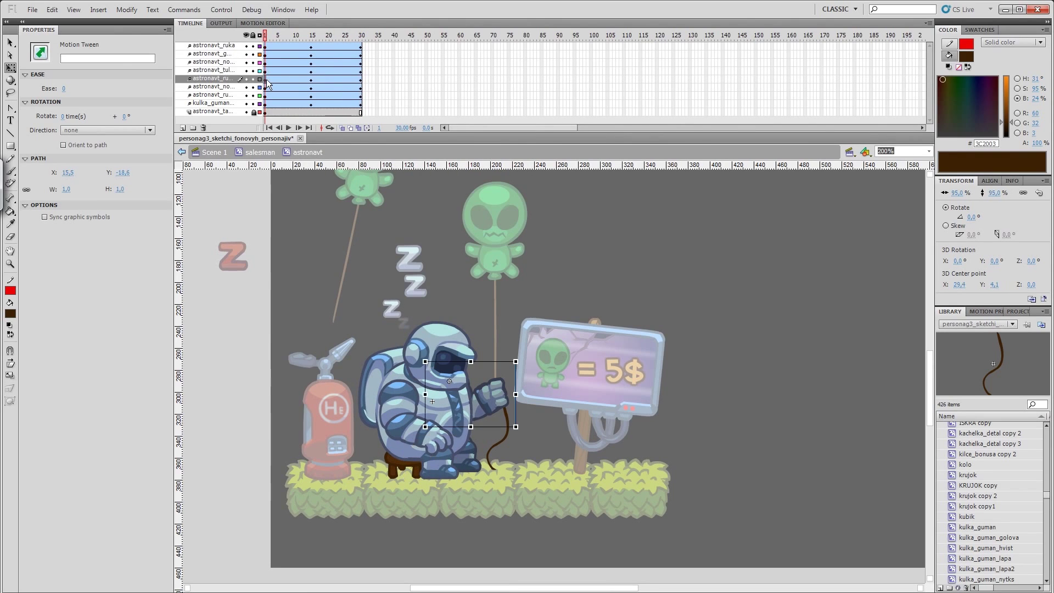
right_click(360, 78)
click(262, 87)
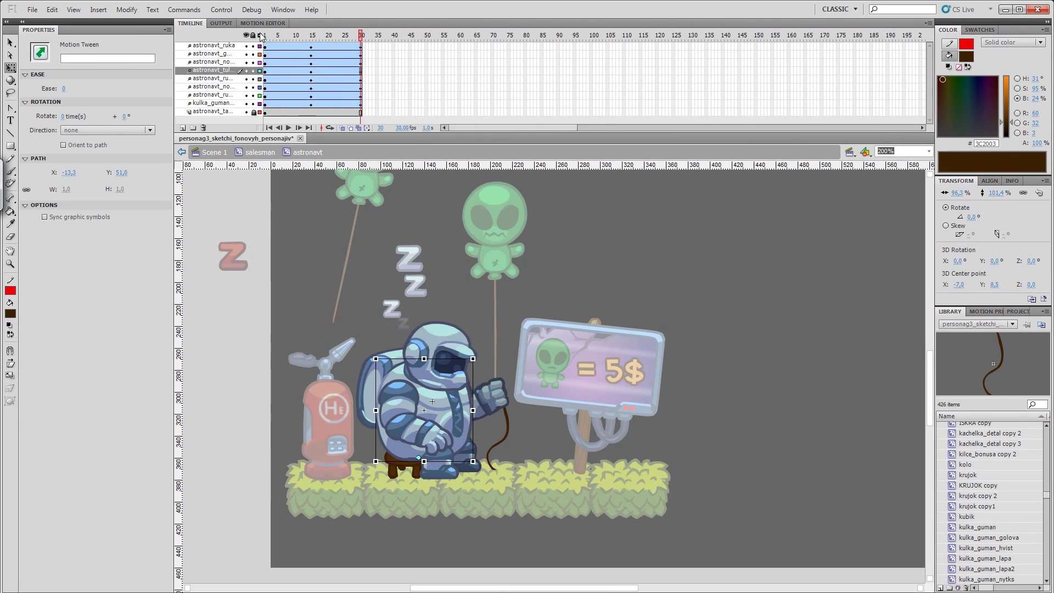
click(361, 95)
click(564, 270)
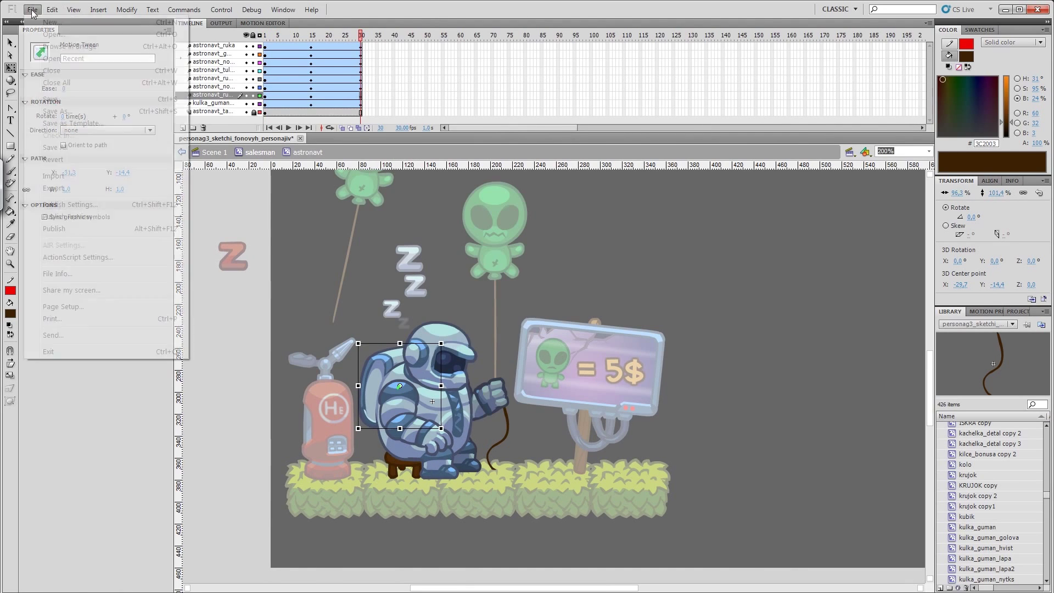
key(Return)
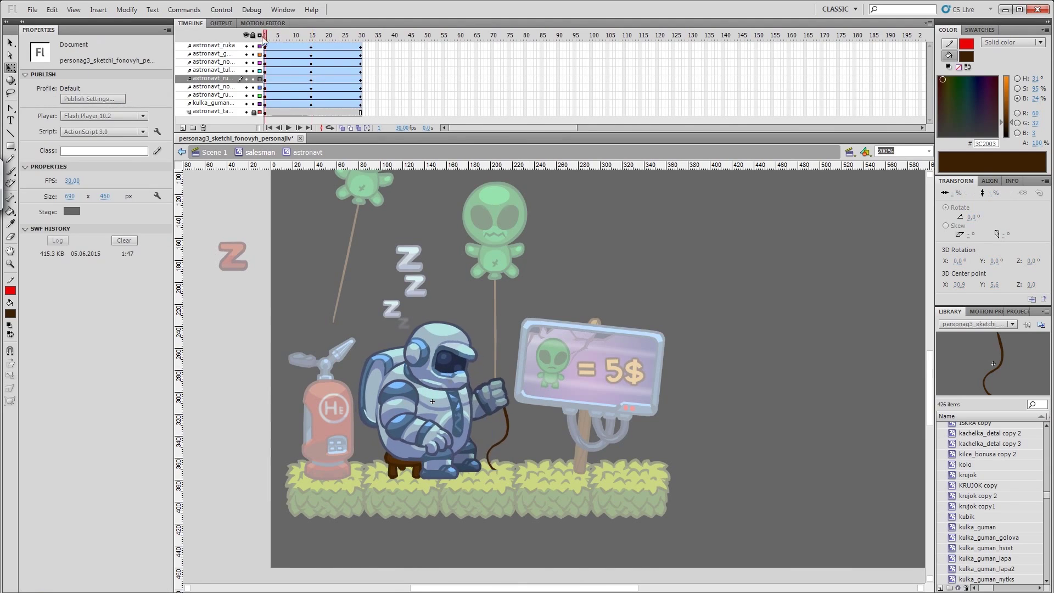
Step: Slow the astronaut's animation by stretching the layers to frame 80, and play it back
drag(361, 46, 525, 88)
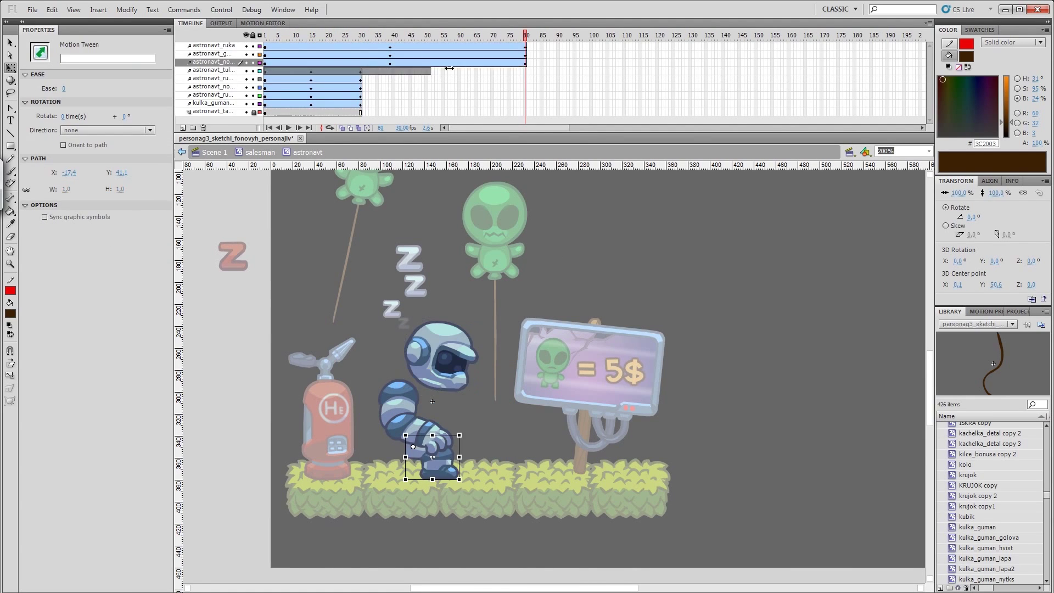
click(523, 113)
key(Return)
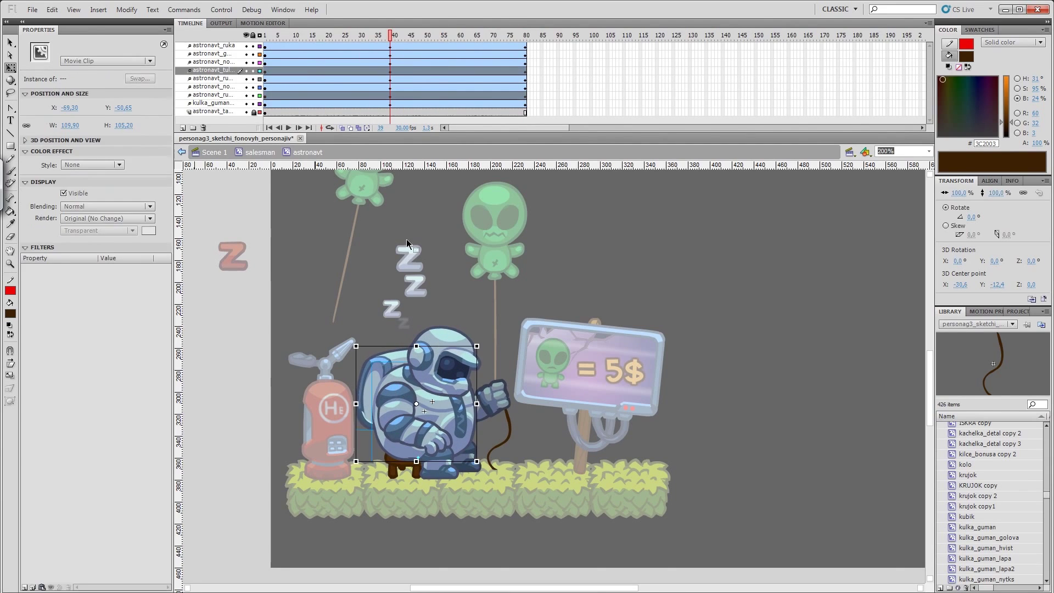
Step: Rebuild the astronaut's motion as classic tweens keyed at frames 1, 40 and 80, adjusting the torso and backpack at frame 40
click(393, 94)
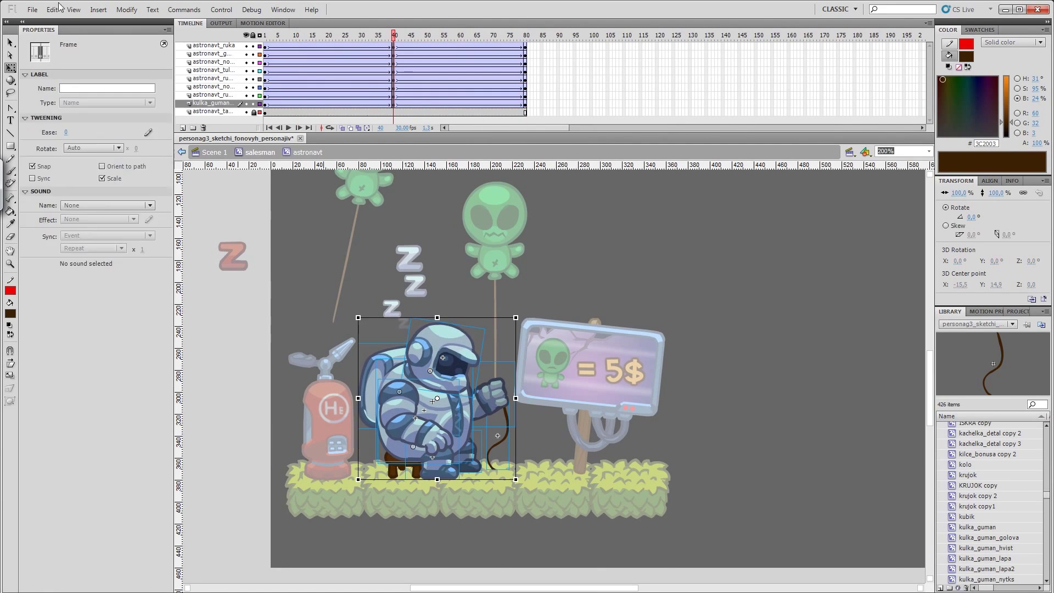
scroll(435, 308, down, 2)
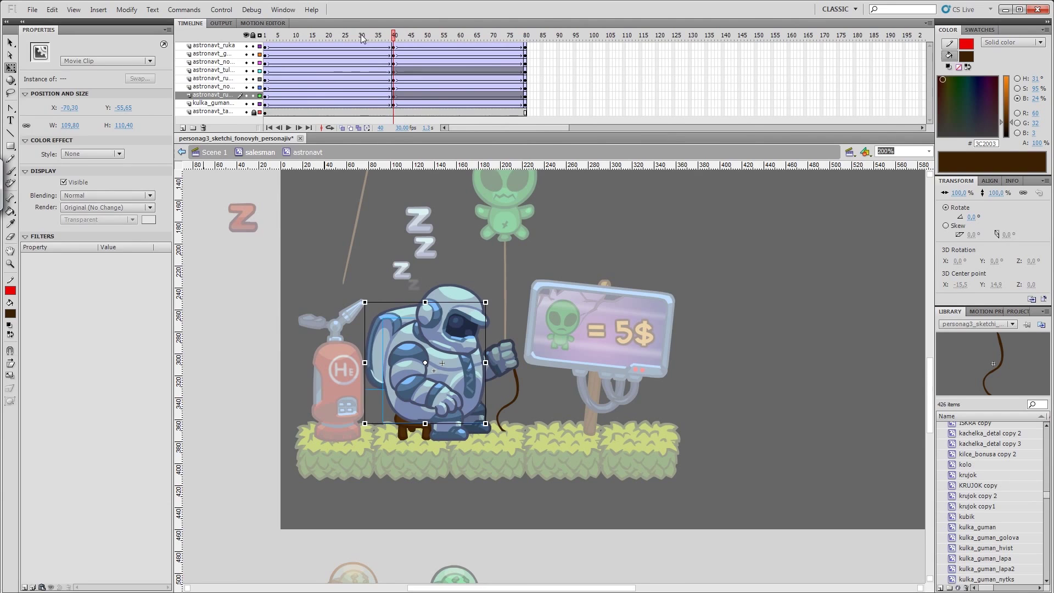
click(395, 47)
drag(370, 34, 394, 34)
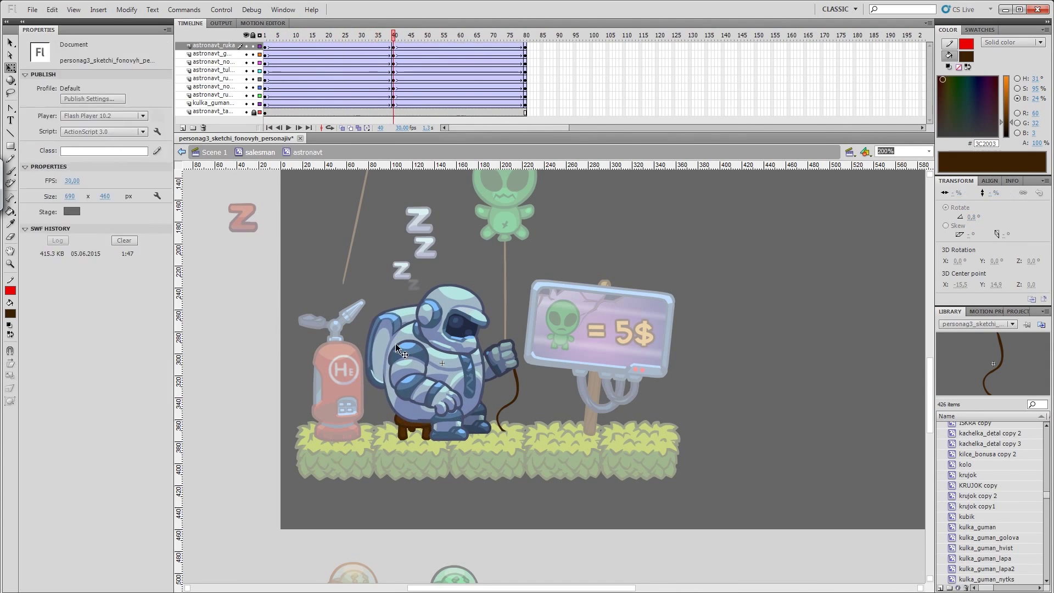
Step: At frame 40, resize the hanging string to 23.95 by 56.10 and rotate the raised arm 5.5°
click(515, 387)
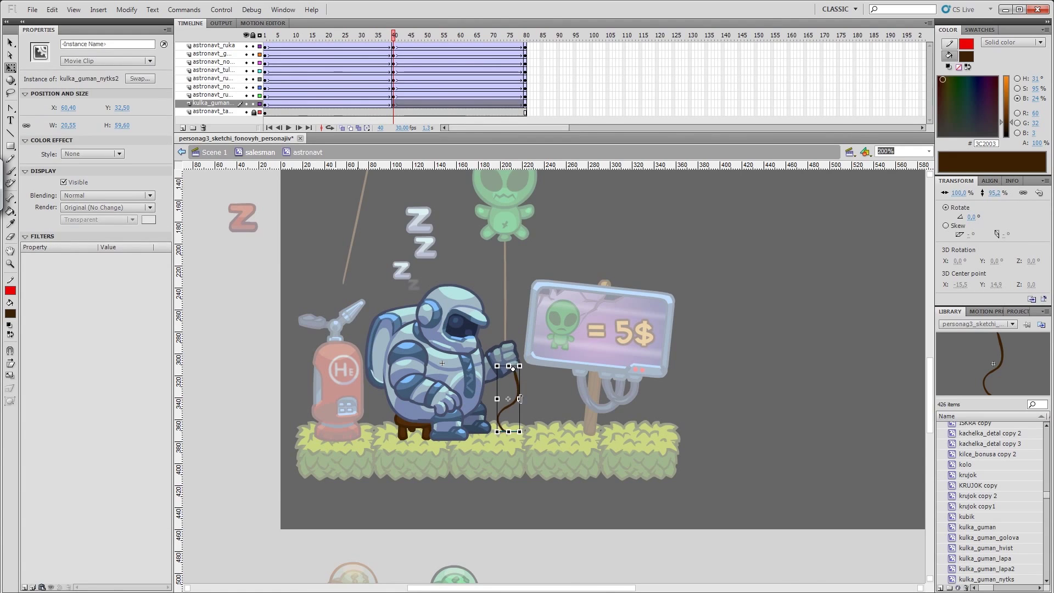
drag(522, 398, 521, 399)
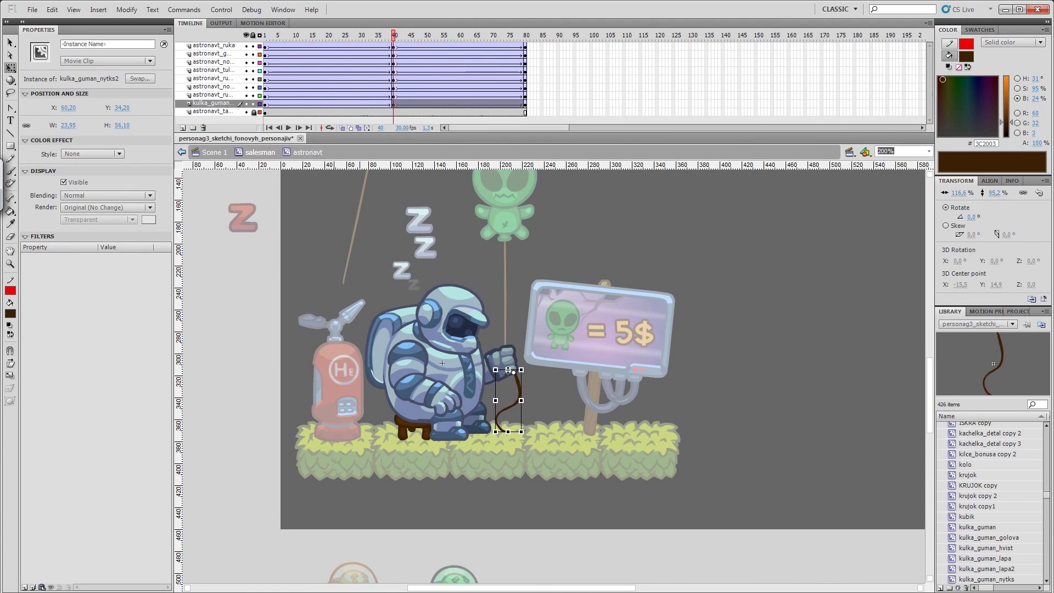
click(222, 79)
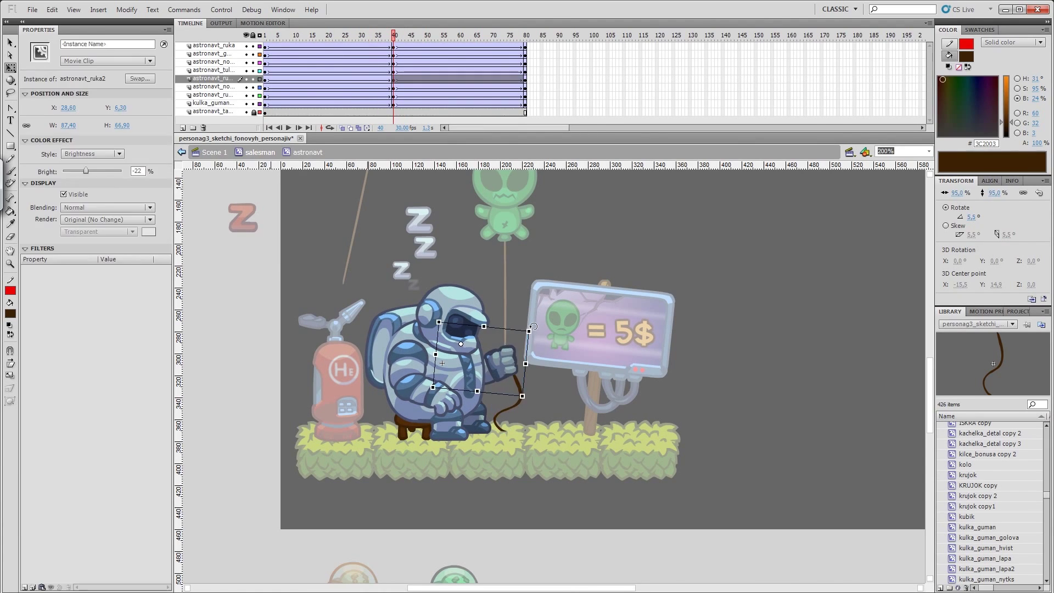
Step: Tilt the astronaut's head at frame 40 and preview the movement
key(Return)
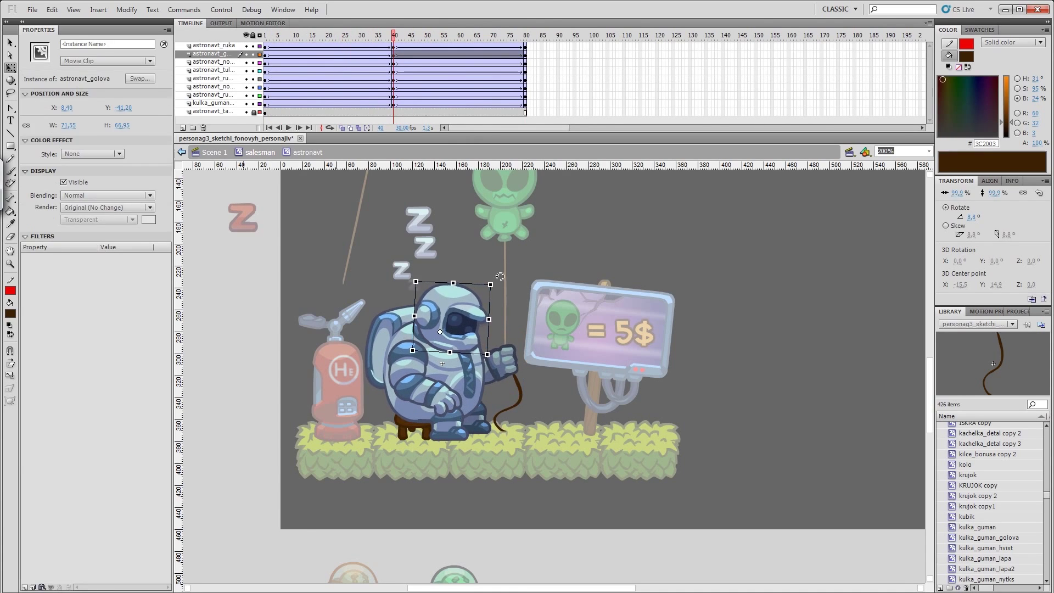
click(487, 310)
key(Return)
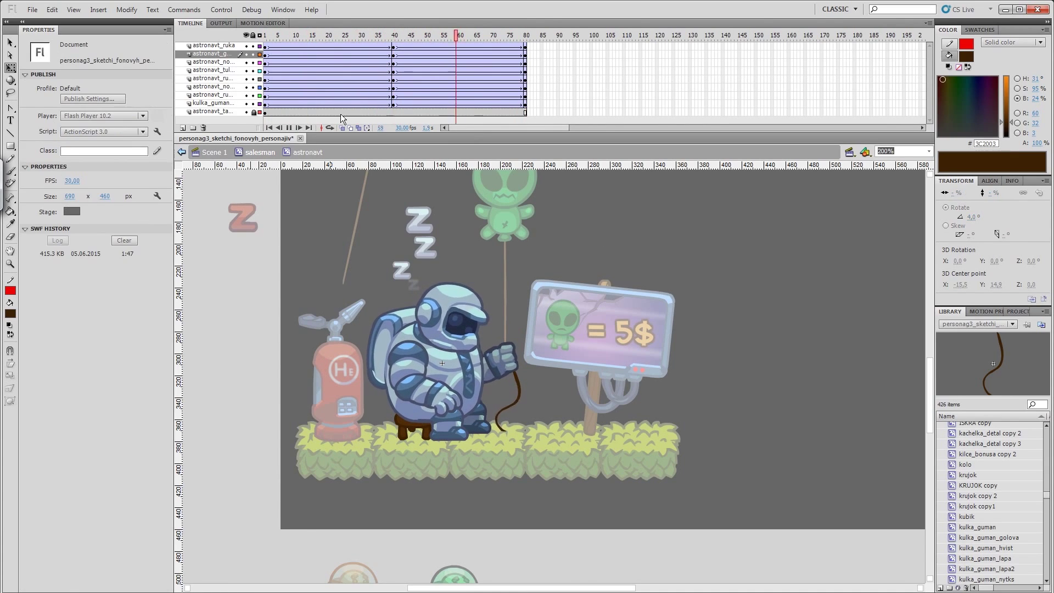
Step: Skew the astronaut's torso, backpack and arms at frame 1 and copy that pose to frame 80
click(409, 354)
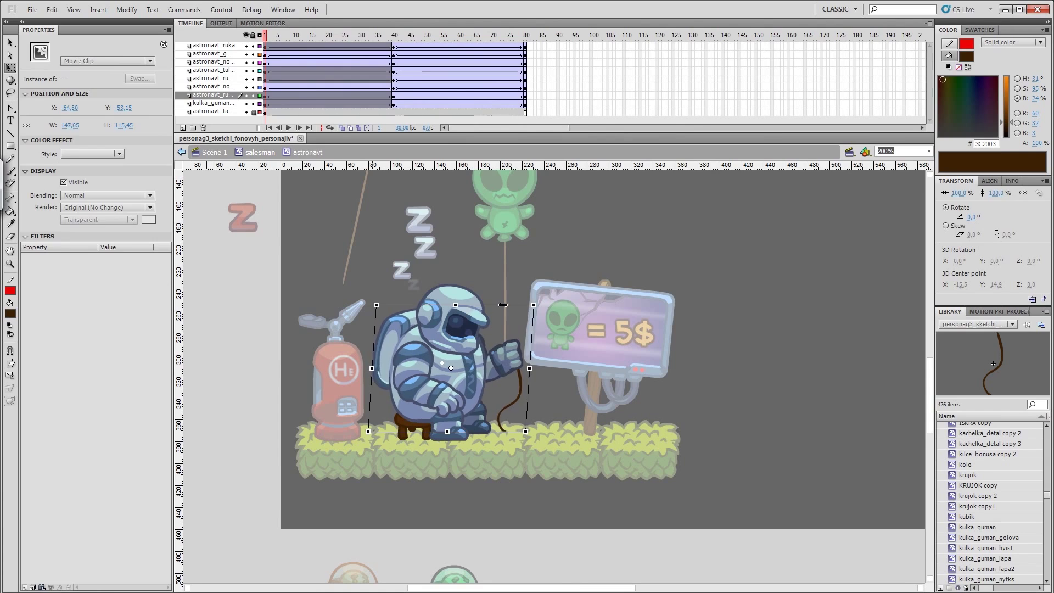
click(275, 104)
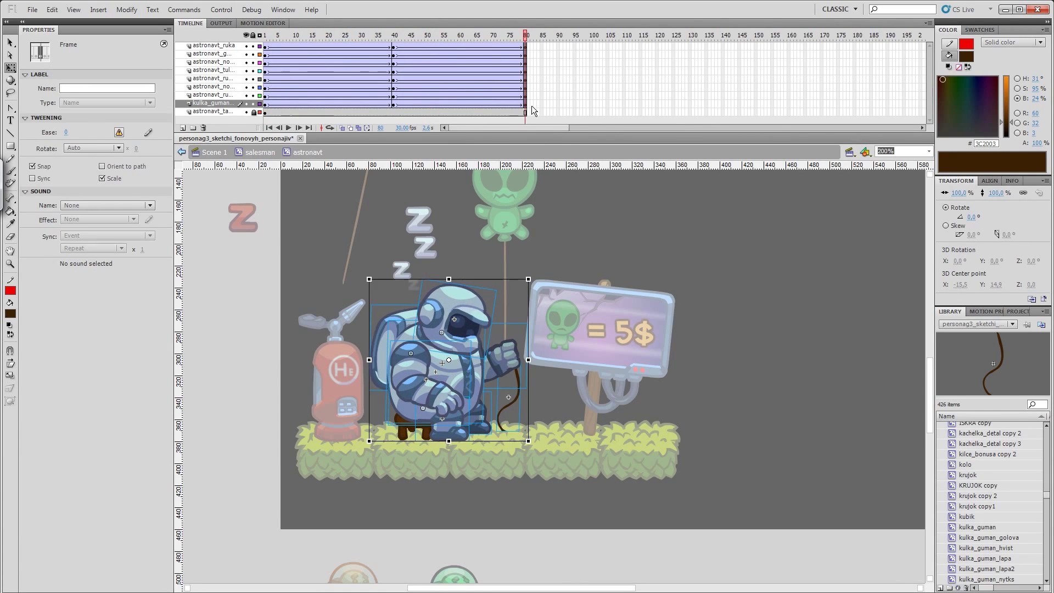
click(595, 235)
key(Return)
Step: Place a vertical guide beside the astronaut's torso and check the sway against it at frames 40 and 80
click(482, 365)
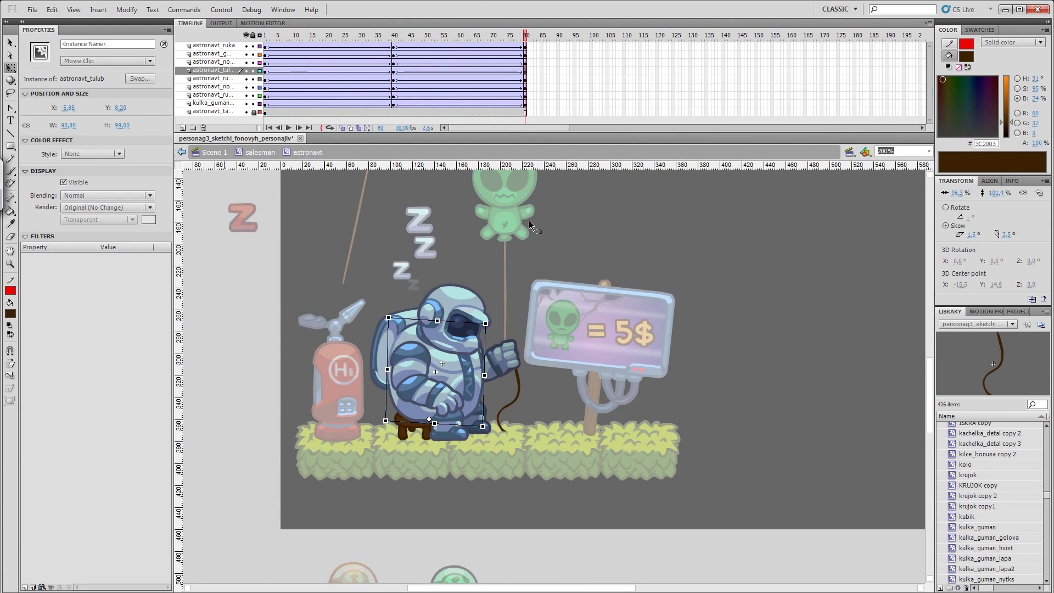
key(Return)
key(Return)
click(388, 242)
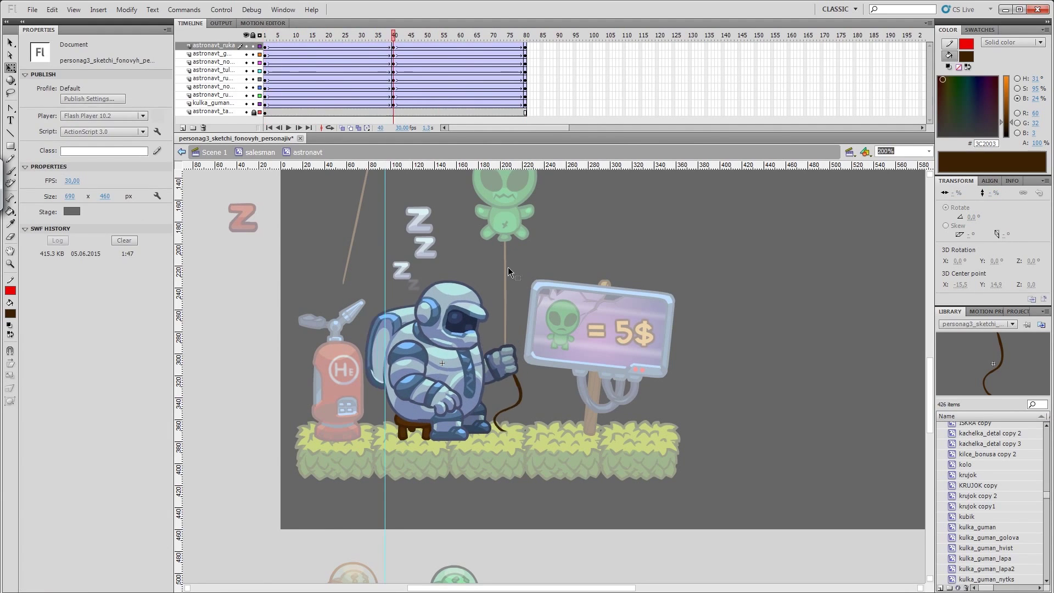
key(Home)
key(Return)
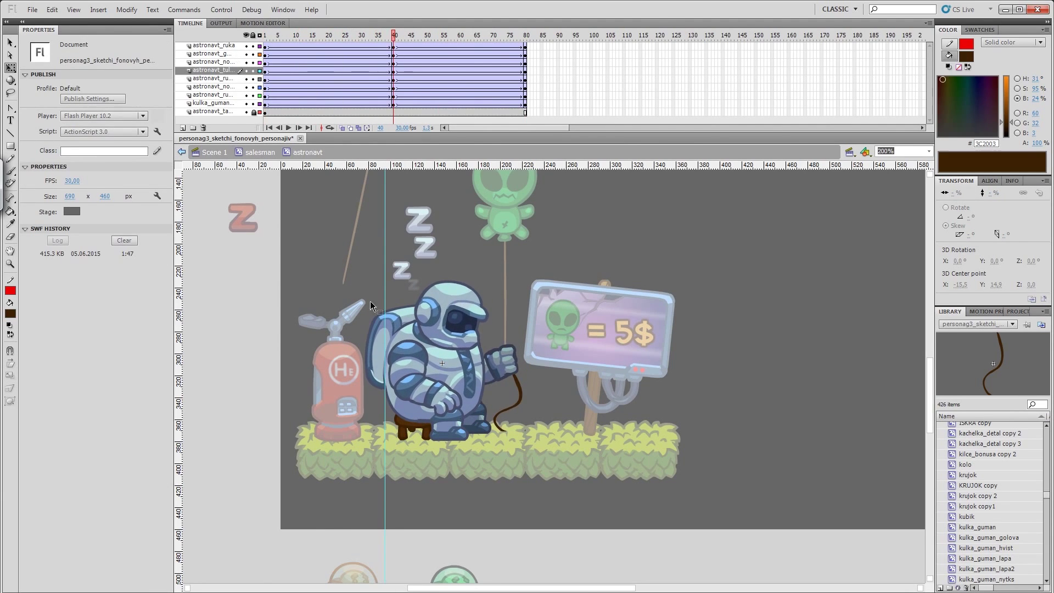
key(ctrl+a)
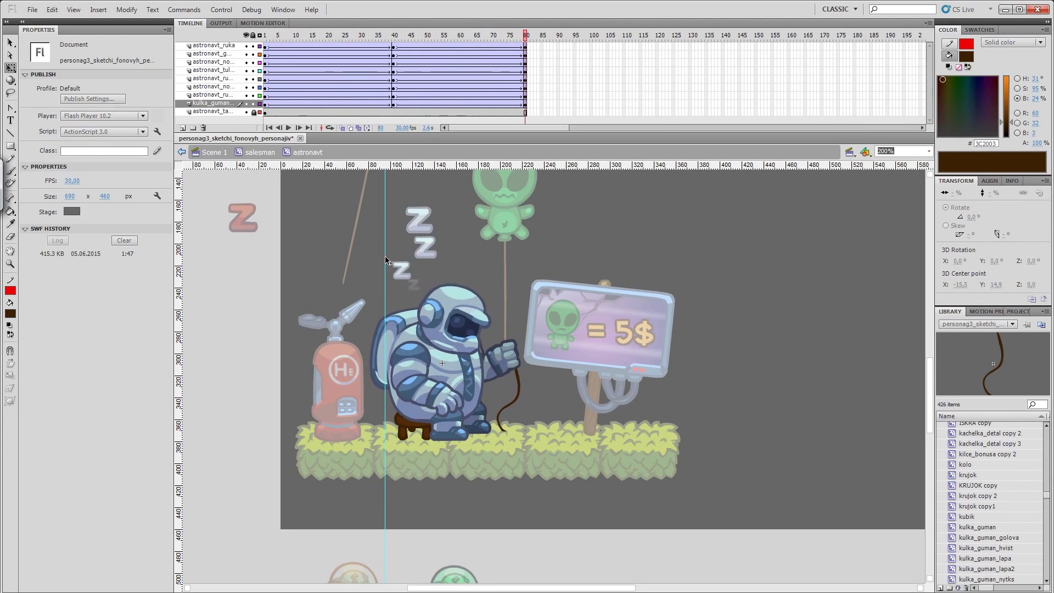
Step: Inside kulka_guman_nytks, replace the balloon string with a straight vertical dark brown line, 2.00 stroke and 113 high
double_click(496, 256)
click(479, 323)
key(n)
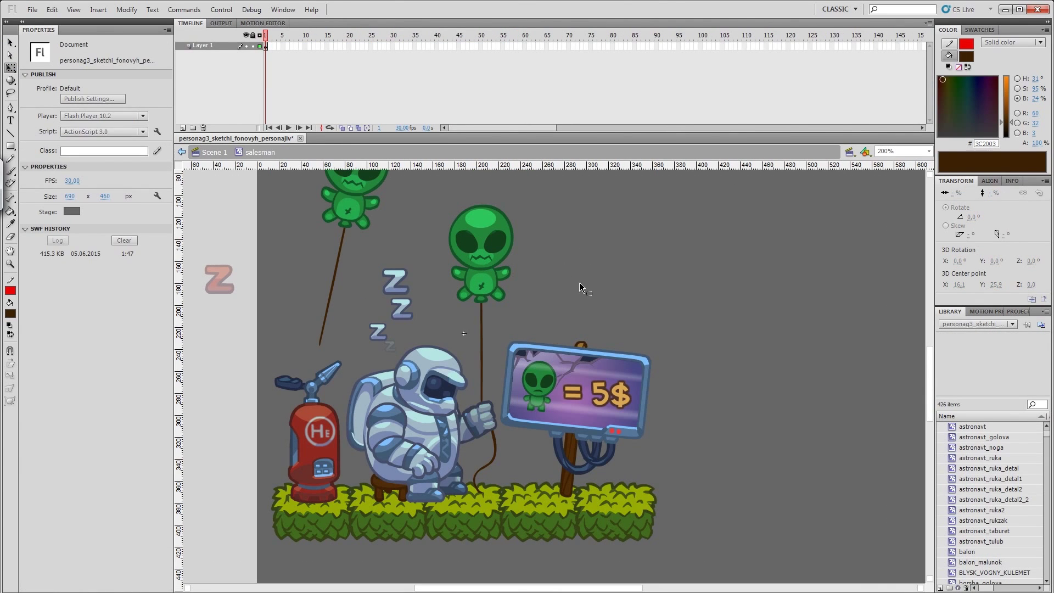
key(ctrl+e)
drag(496, 327, 496, 423)
key(q)
key(v)
click(494, 301)
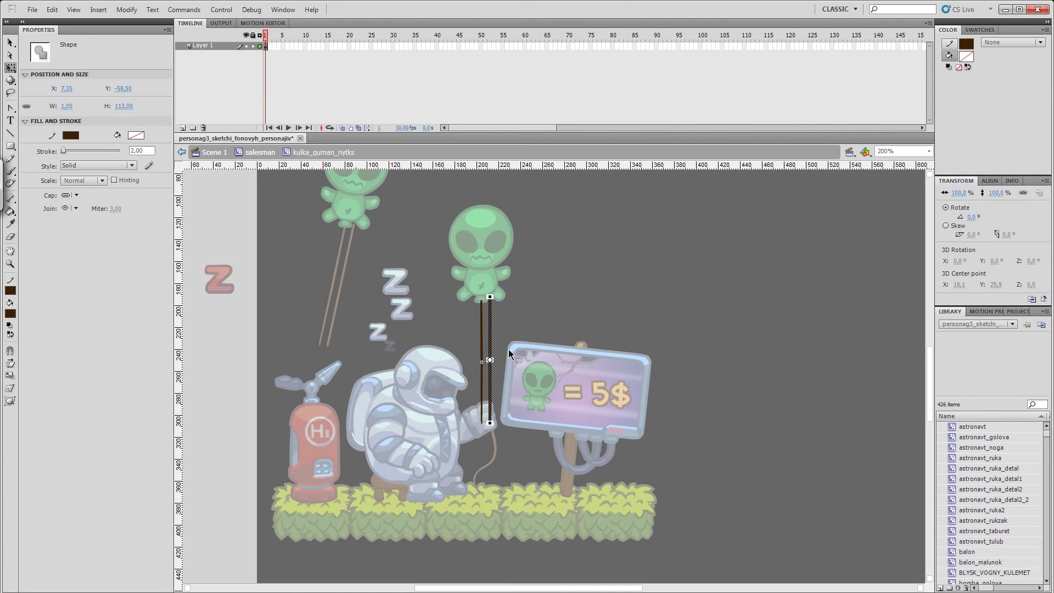
key(Delete)
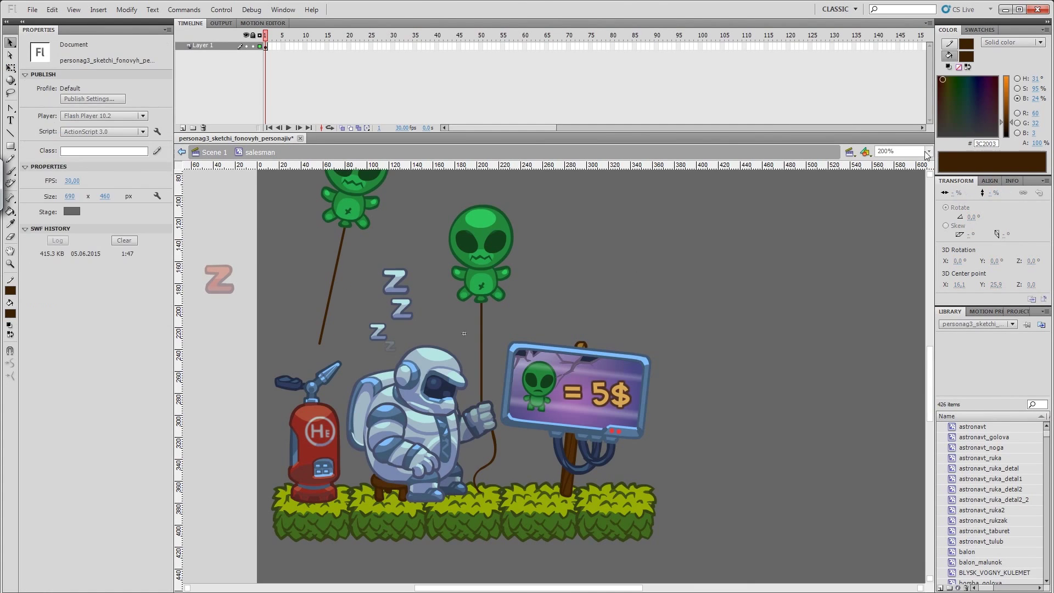
Step: In salesman, shorten the balloon string to 103.65 high so it runs from the balloon to the raised fist
double_click(482, 338)
click(555, 383)
right_click(562, 299)
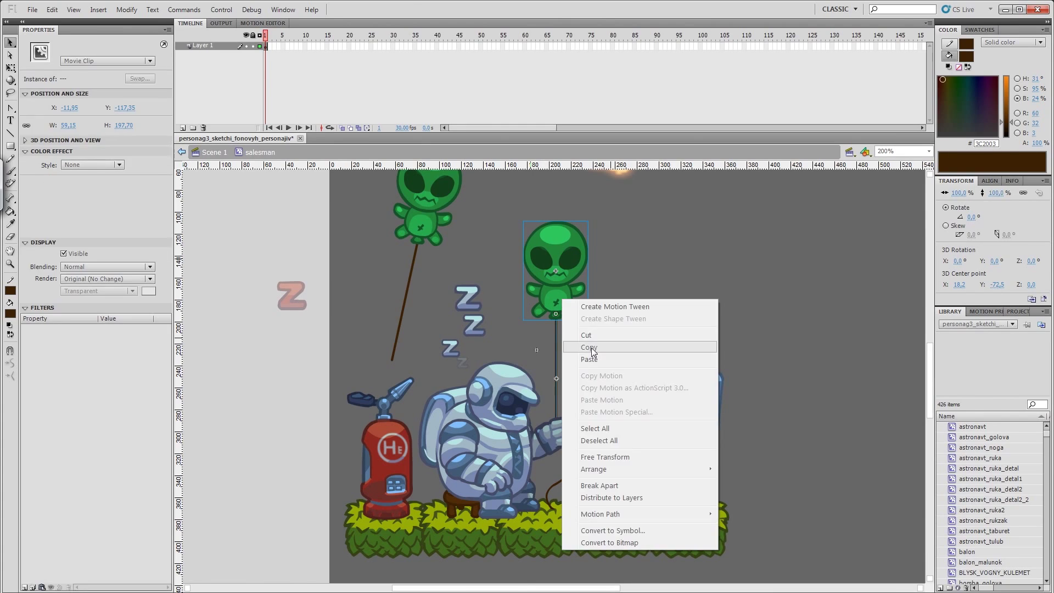
key(Escape)
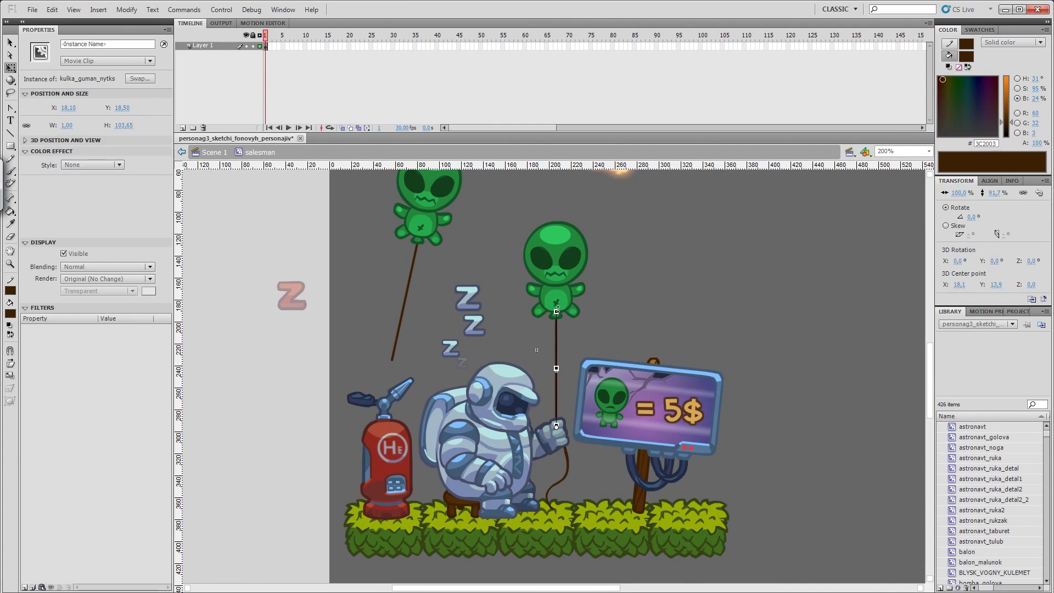
click(589, 318)
Step: In kulka_guman, split the balloon's parts into layers and animate them with classic tweens keyed at frames 1, 10 and 20
double_click(565, 297)
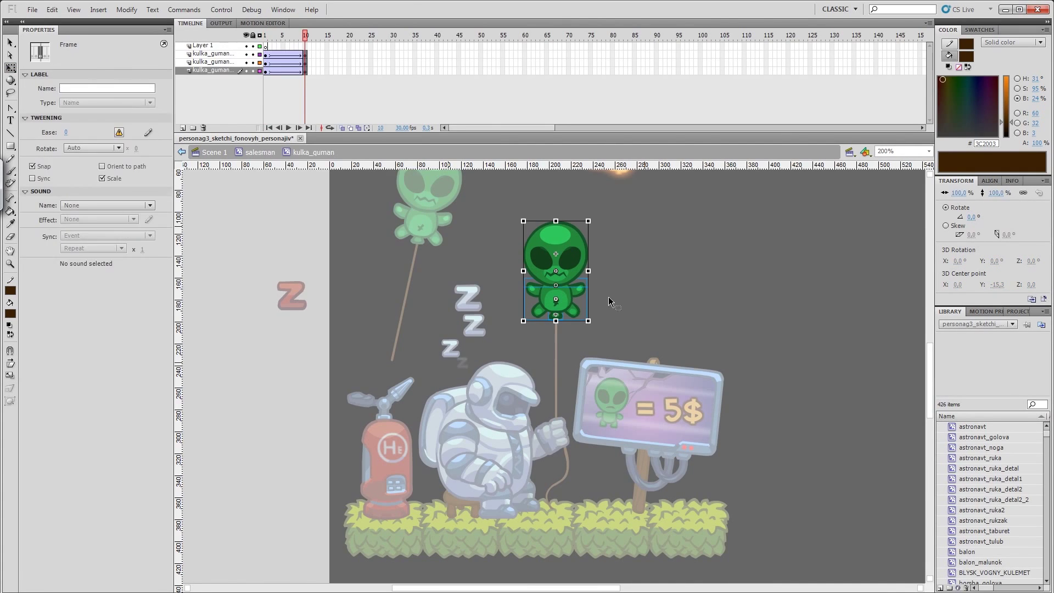
key(F6)
click(269, 35)
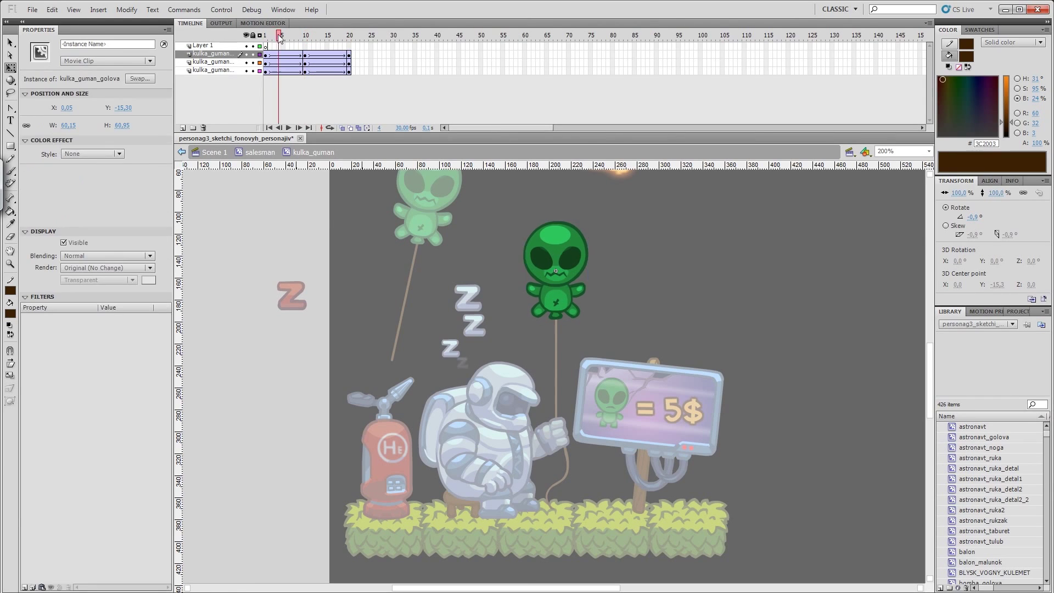
click(511, 340)
click(305, 41)
click(571, 209)
Step: Retime the balloon parts in kulka_guman to 50 frames, keying the head at 20 and 37 and the other parts at 15 and 30
click(393, 53)
key(F6)
click(345, 44)
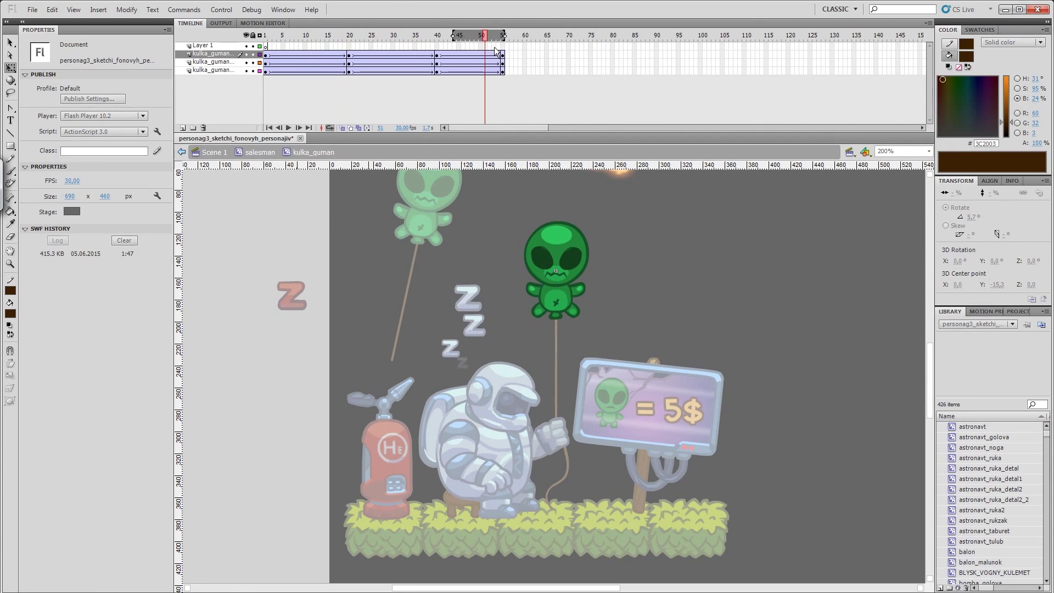
drag(349, 70, 328, 70)
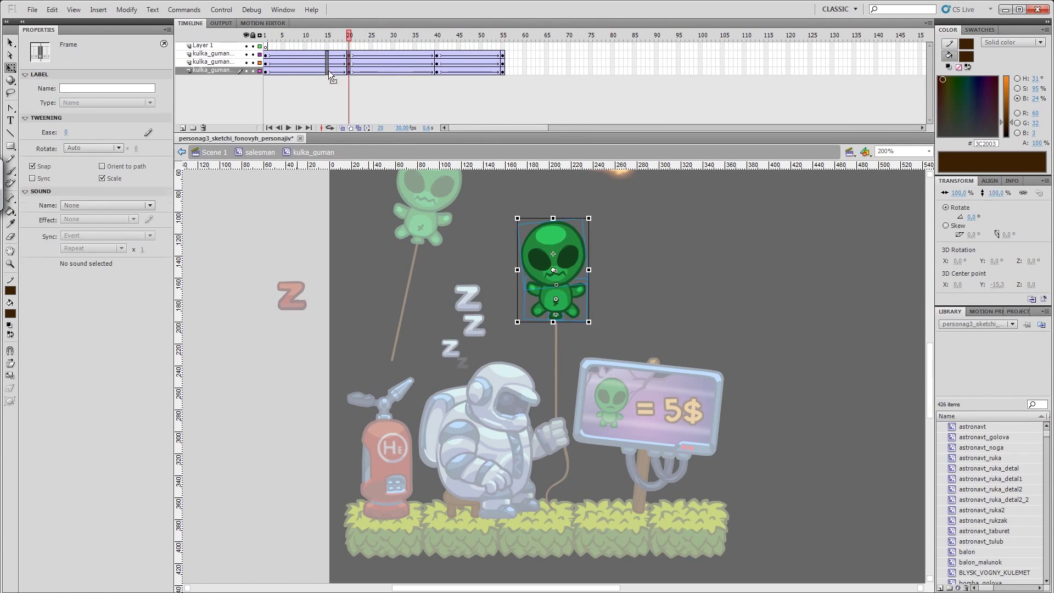
right_click(504, 52)
click(527, 110)
click(375, 53)
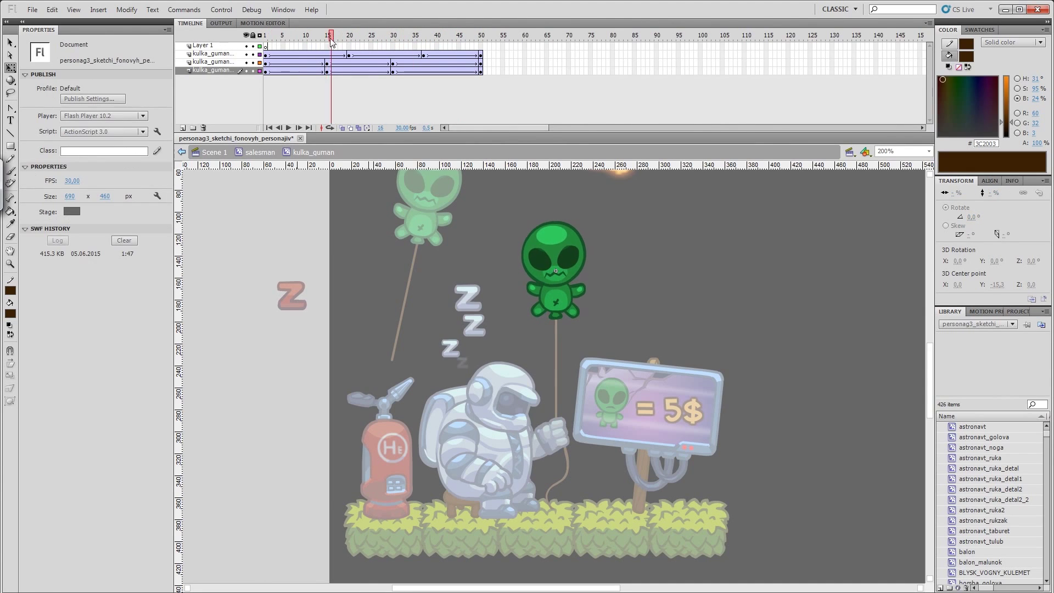
click(350, 54)
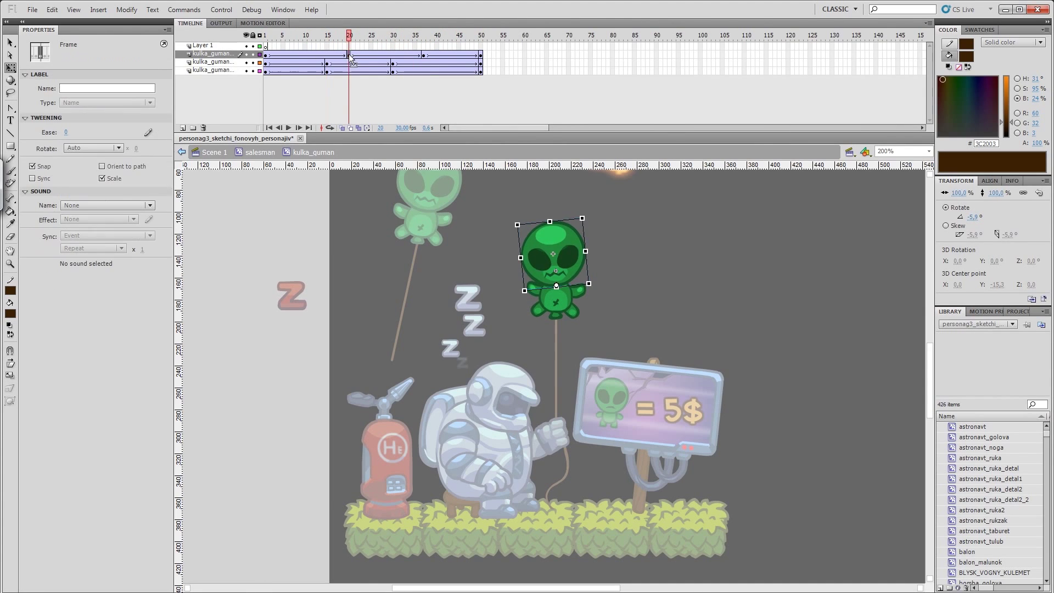
Step: Combine the balloon and its string into the symbol kulka_guman2 and split them into two tweened layers keyed at frames 1, 10 and 20
double_click(653, 259)
right_click(572, 334)
click(604, 331)
key(Return)
double_click(556, 269)
key(ctrl+alt+v)
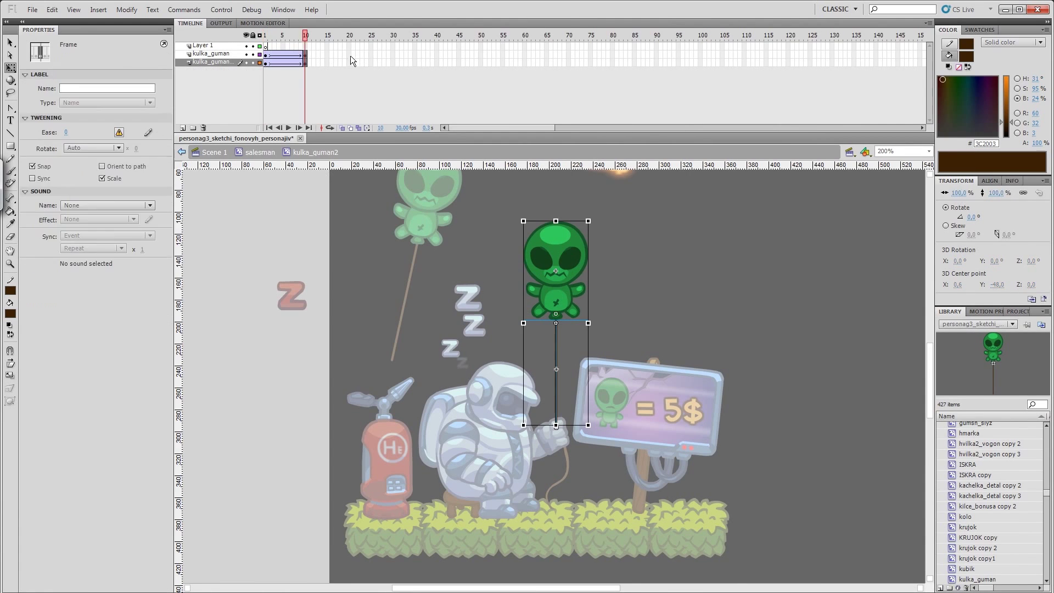
click(560, 298)
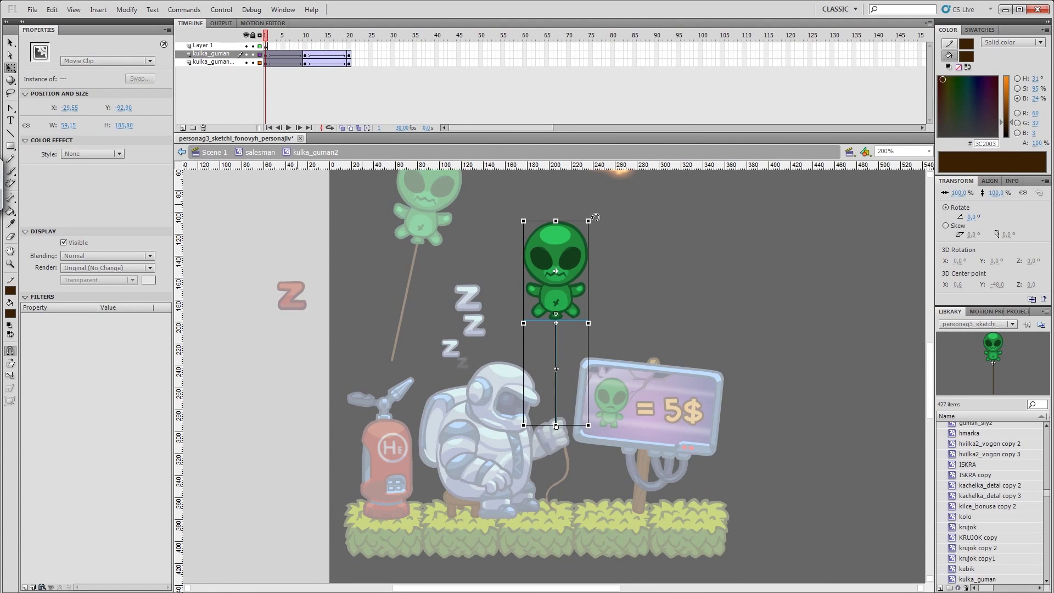
Step: Tilt the balloon and string slightly toward the astronaut and extend their tweens to a last keyframe at frame 30
click(307, 40)
click(265, 62)
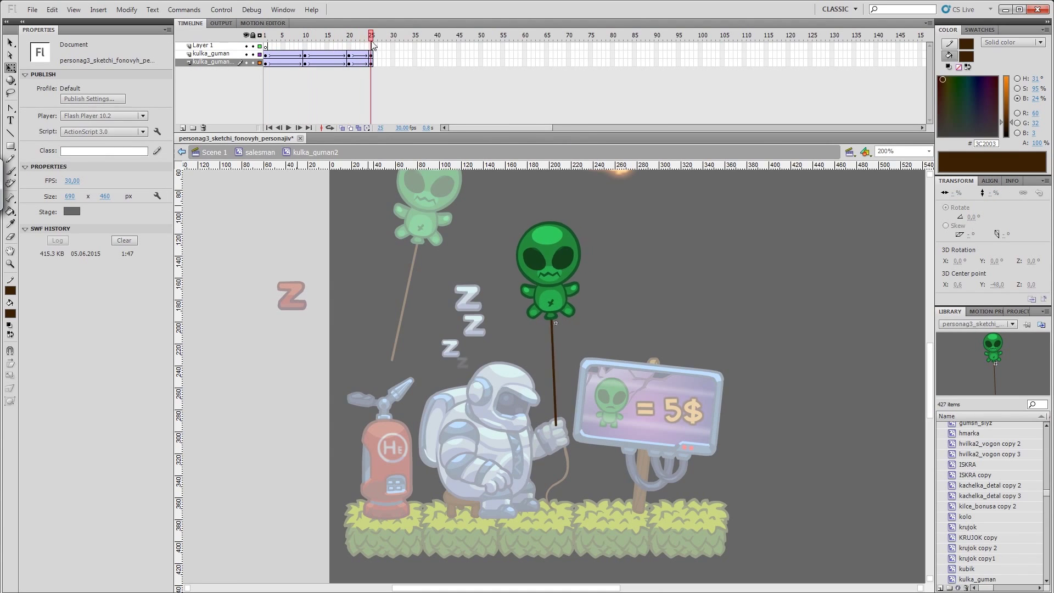
drag(416, 54, 416, 63)
key(F5)
key(Return)
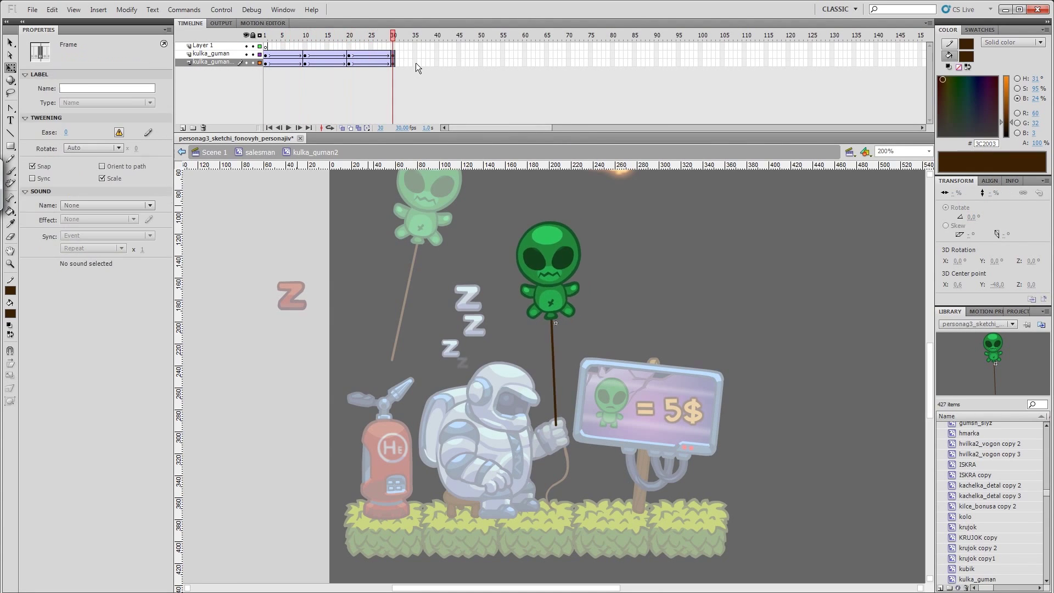
Step: Replace the middle keyframes of the balloon and string layers with keys at frames 10 and 25, and scrub through the sway
click(351, 57)
click(352, 39)
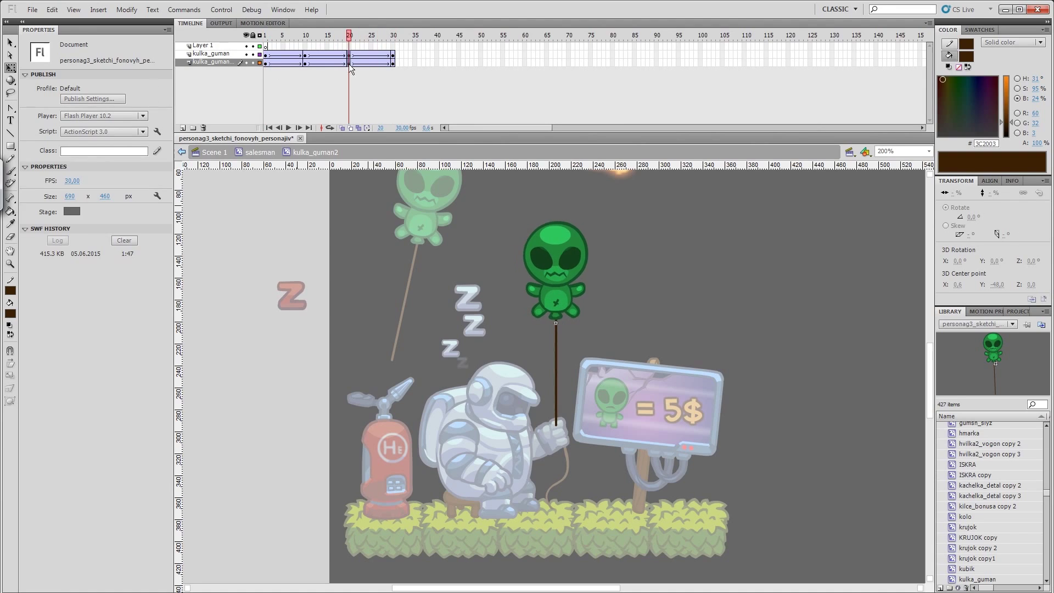
click(267, 63)
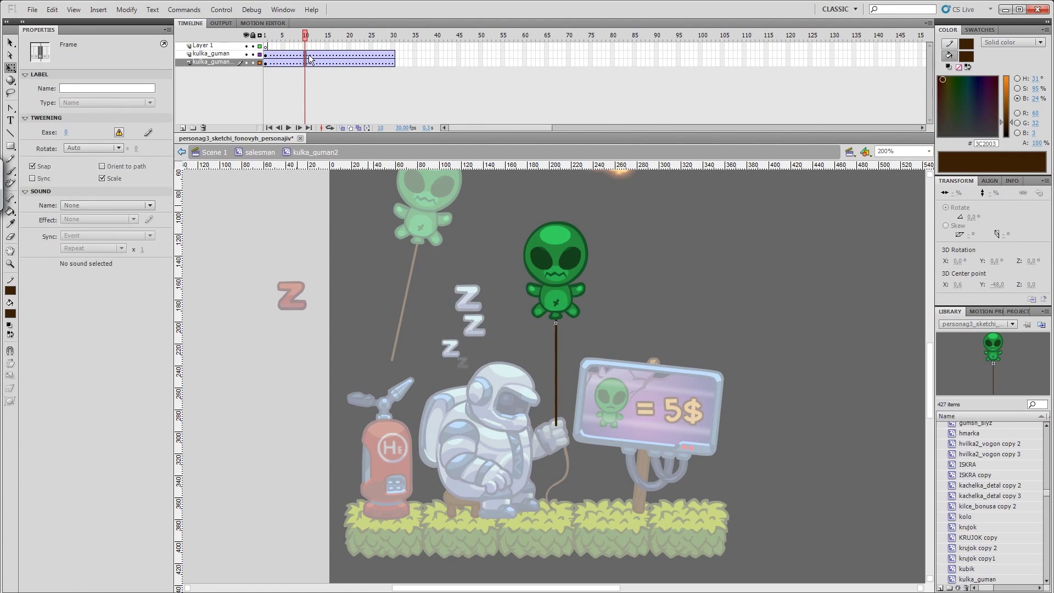
key(F6)
click(371, 58)
key(F6)
click(264, 39)
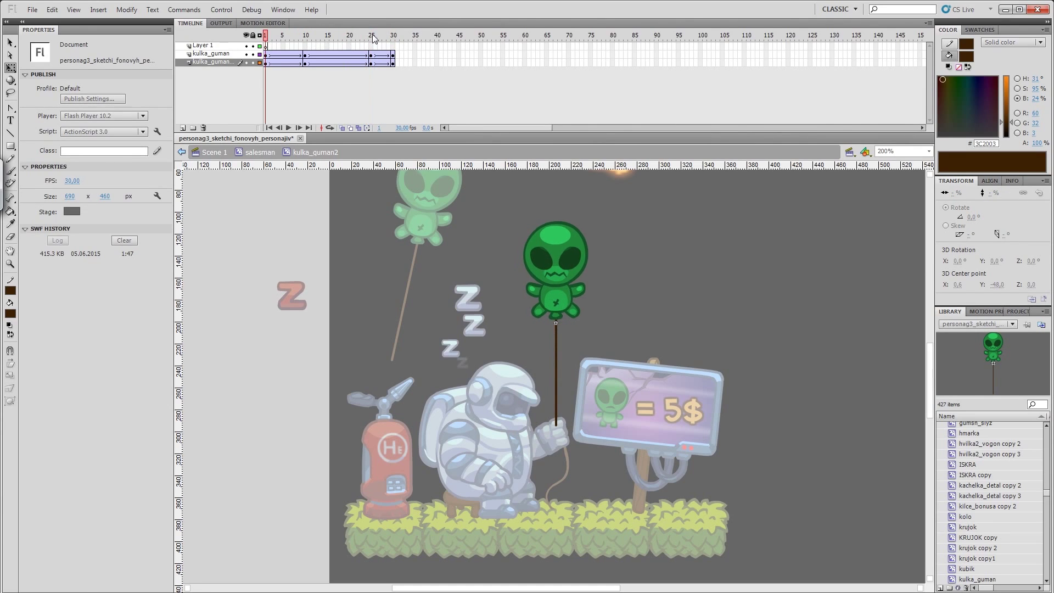
click(351, 54)
click(335, 36)
drag(273, 49, 393, 54)
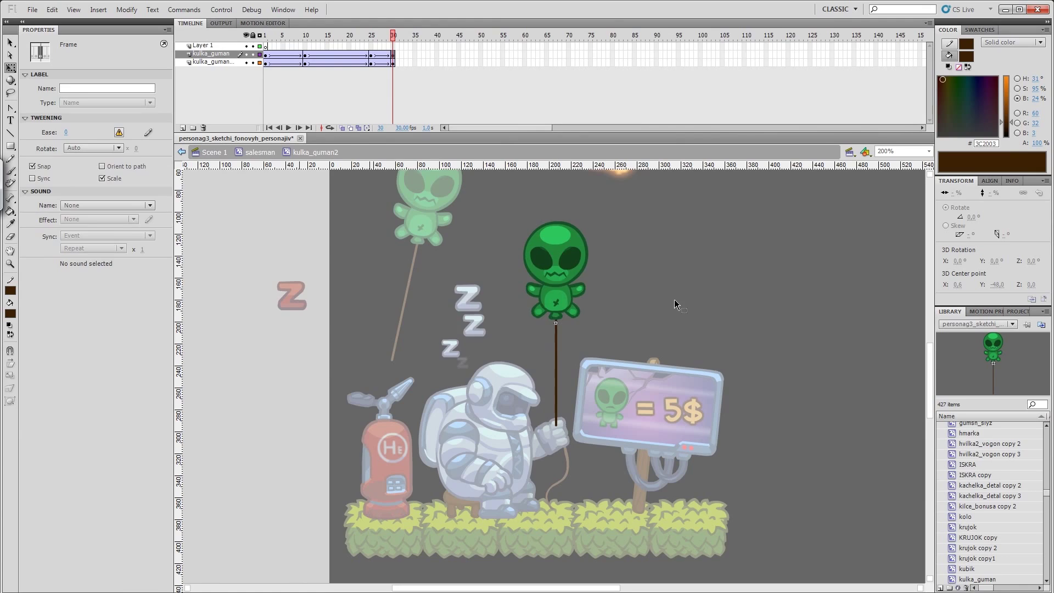
Step: Inside the salesman2 sign symbol cina copy, replace the price display with grey static and add orange sparks above the screen
double_click(674, 299)
double_click(654, 406)
double_click(644, 384)
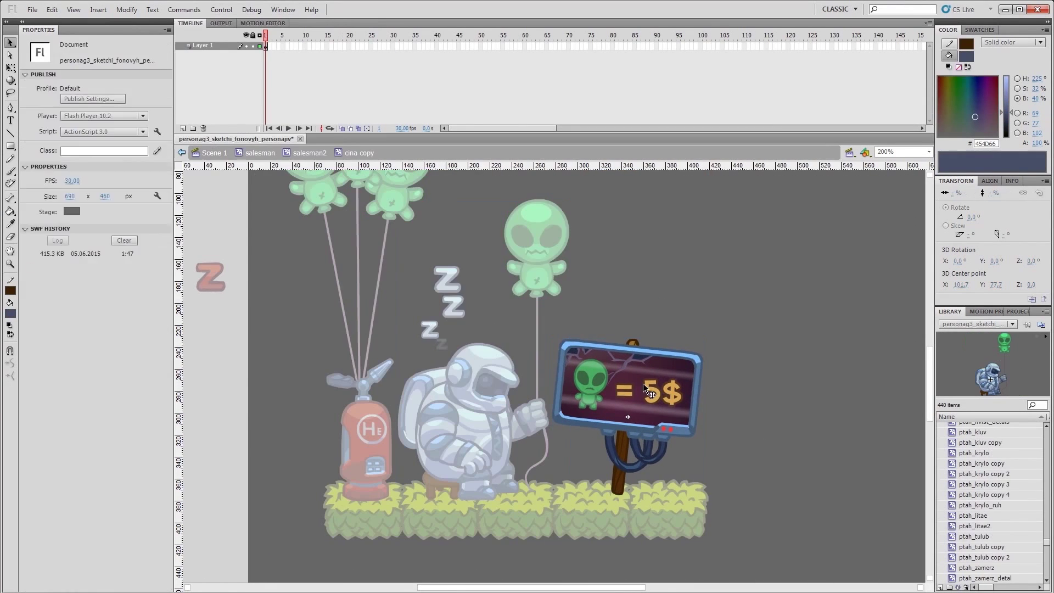
click(643, 383)
key(ctrl+shift+s)
click(647, 253)
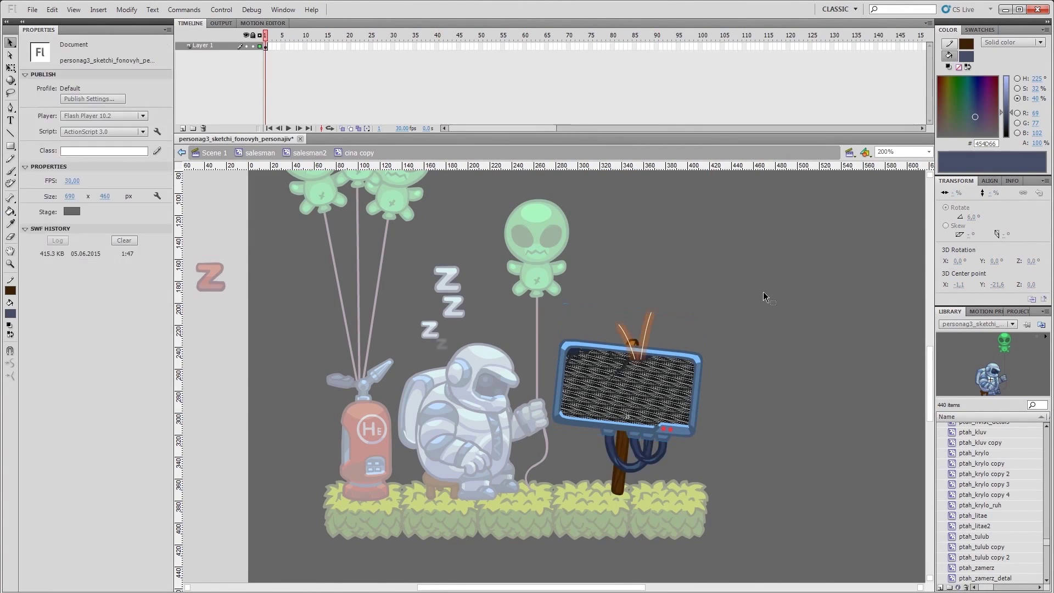
key(Return)
double_click(723, 370)
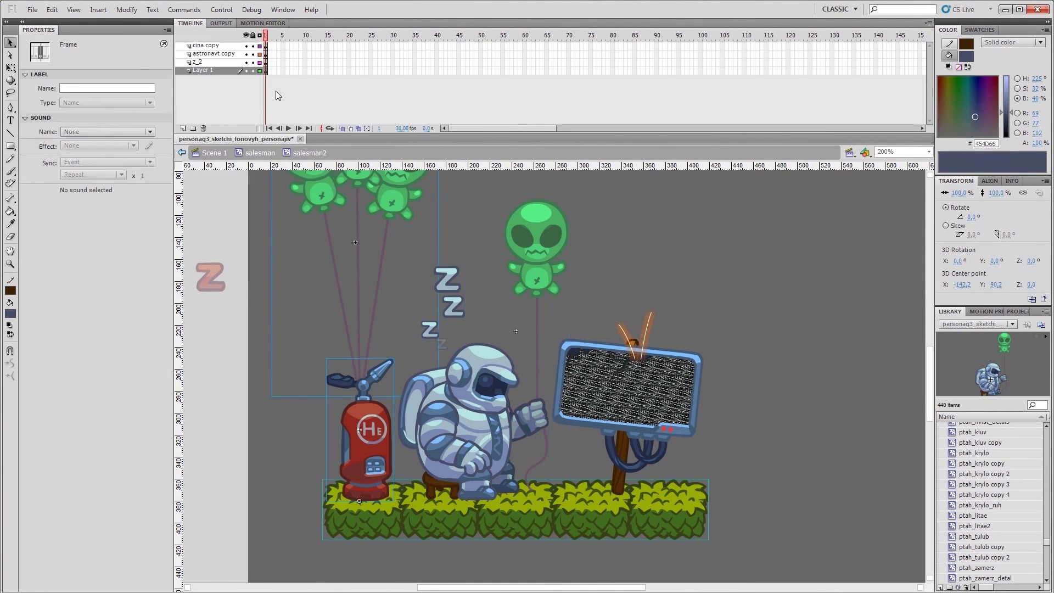
Step: Extend all layers of salesman2 along the timeline and lengthen the sign's inner timeline to frame 90
drag(828, 45, 832, 95)
click(686, 392)
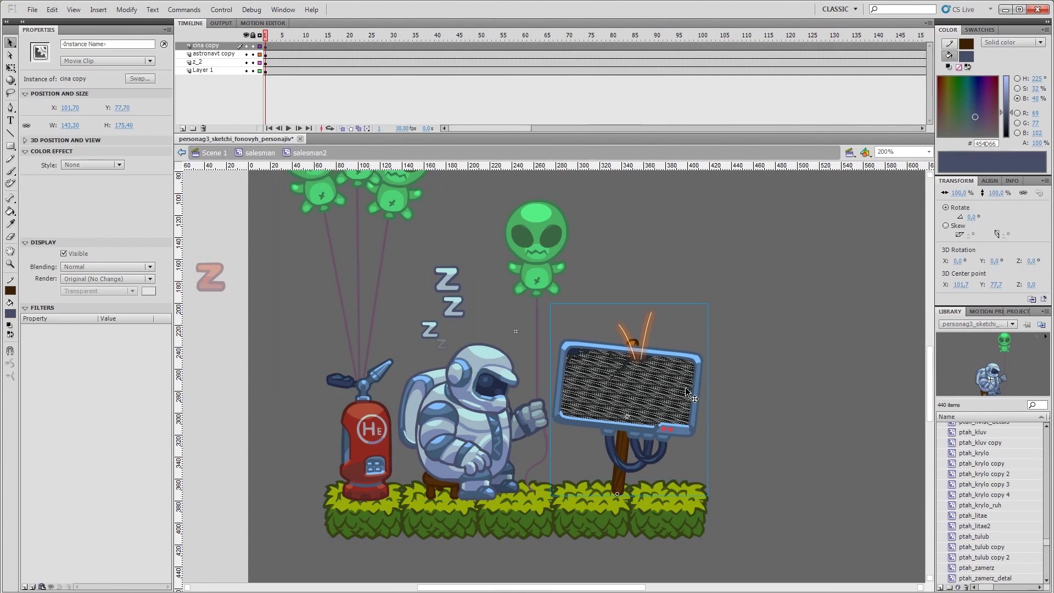
click(656, 46)
click(615, 456)
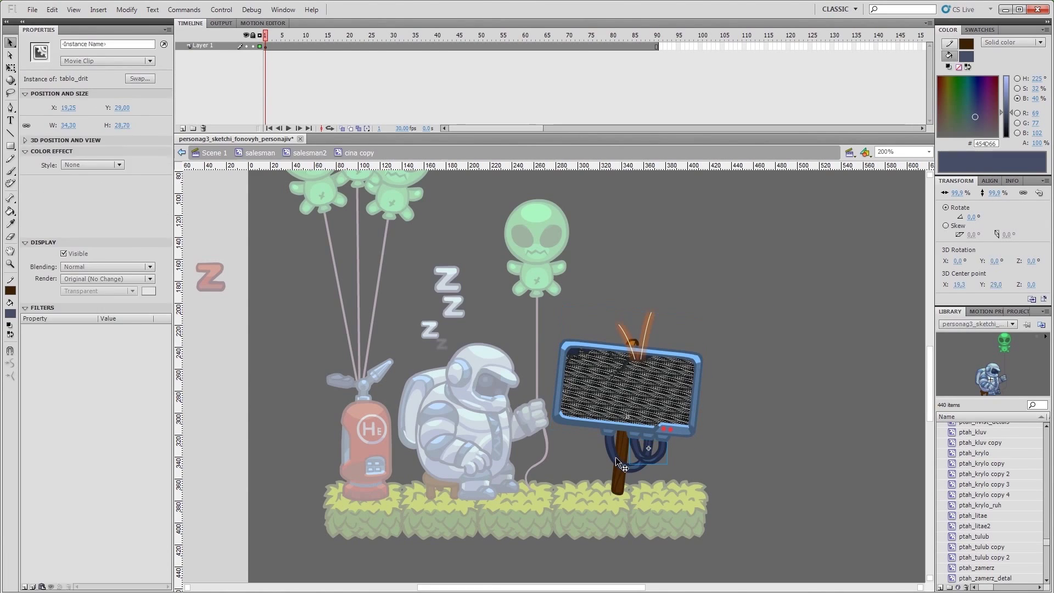
click(657, 47)
Step: Key the sign at frame 90 in salesman2 using a duplicate, cina copy 2, with a dark screen and no sparks
double_click(639, 357)
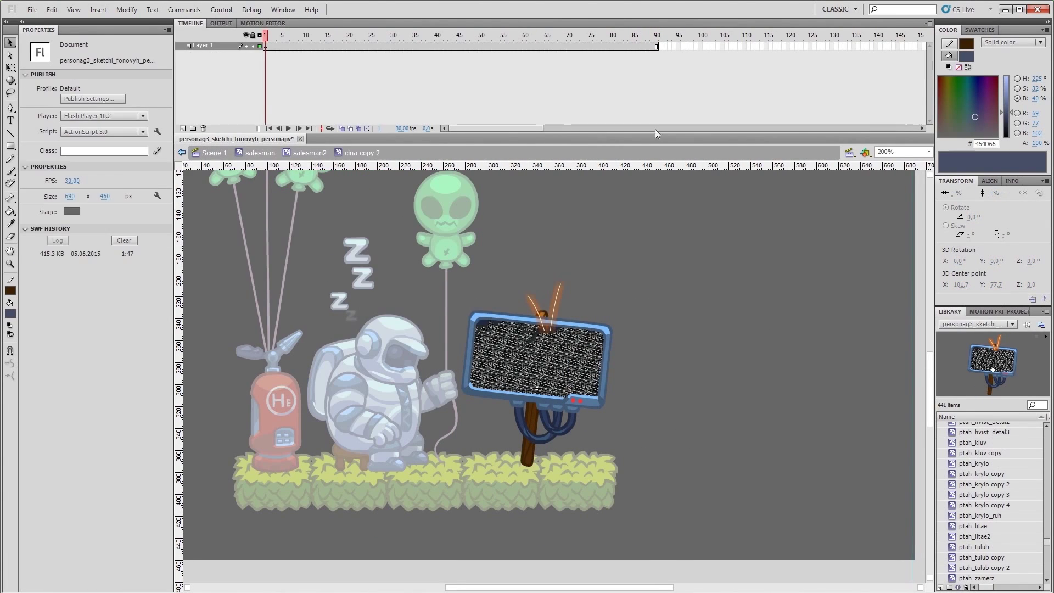
click(549, 357)
double_click(549, 357)
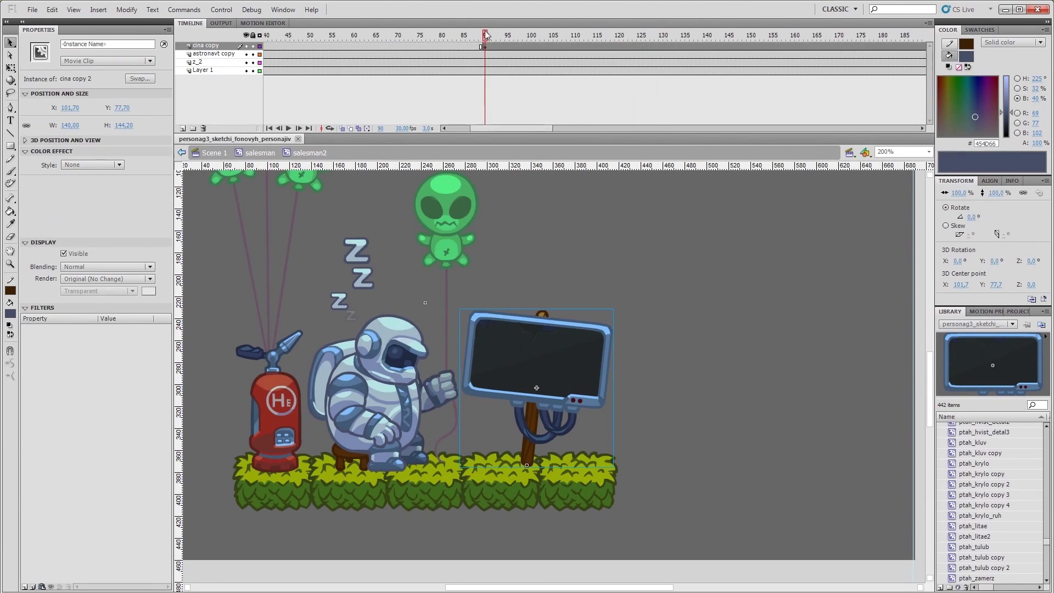
Step: Move the astronaut layer above the sign layer in salesman2, key it at frame 115, and save the document
click(88, 246)
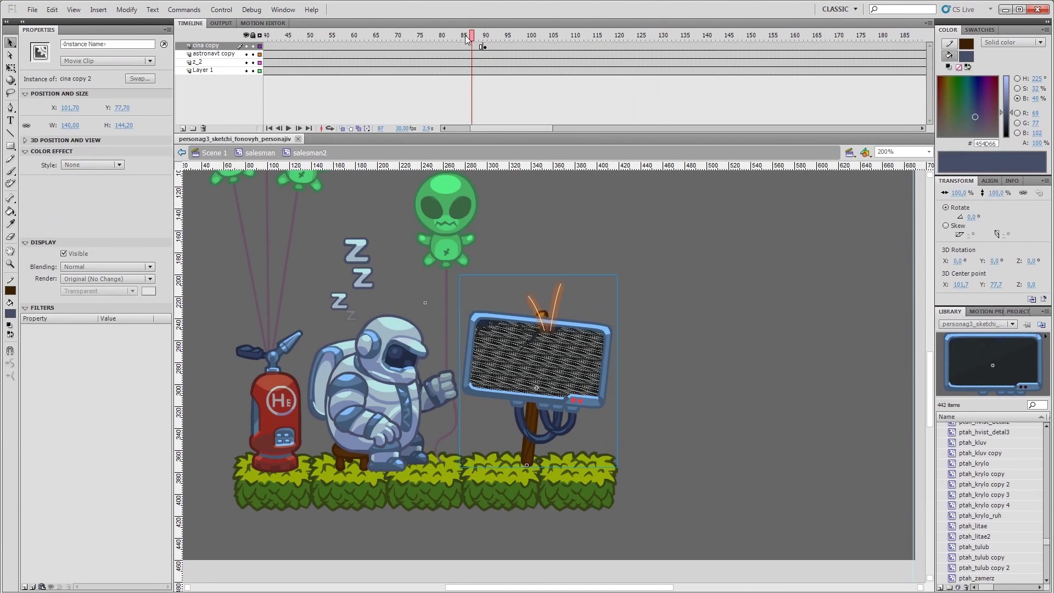
click(84, 259)
key(Return)
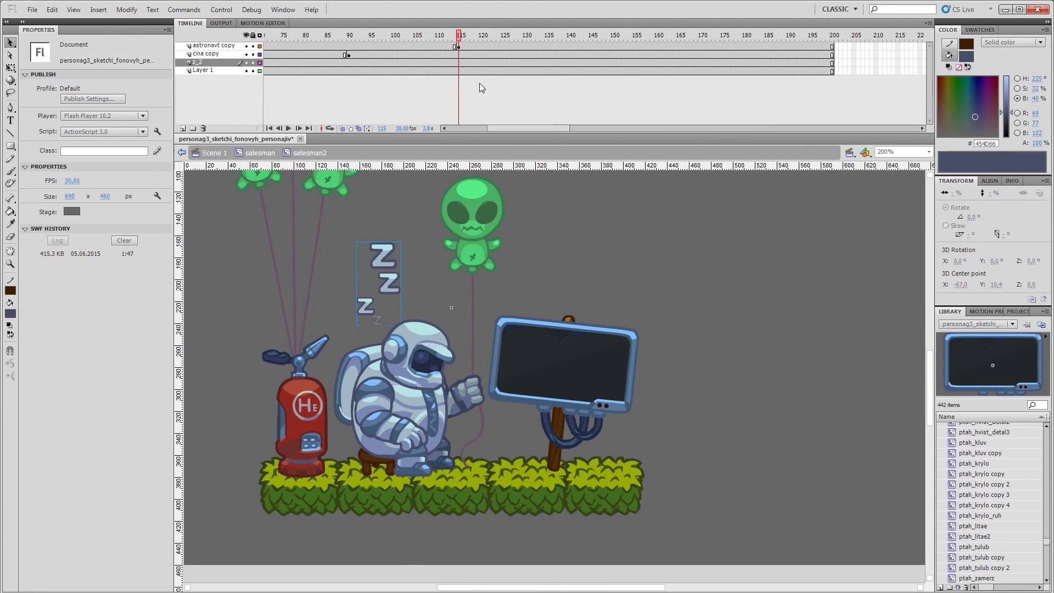
key(ctrl+s)
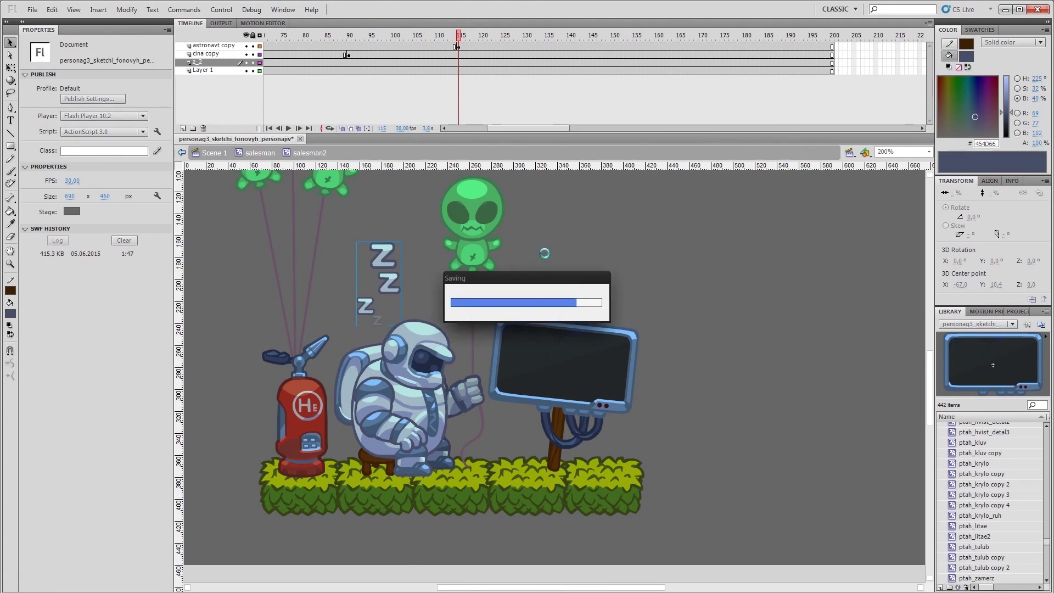
Step: Make the astronaut before frame 115 a looping Graphic instance of astronavt and use the movie clip astronavt copy from frame 115
click(429, 319)
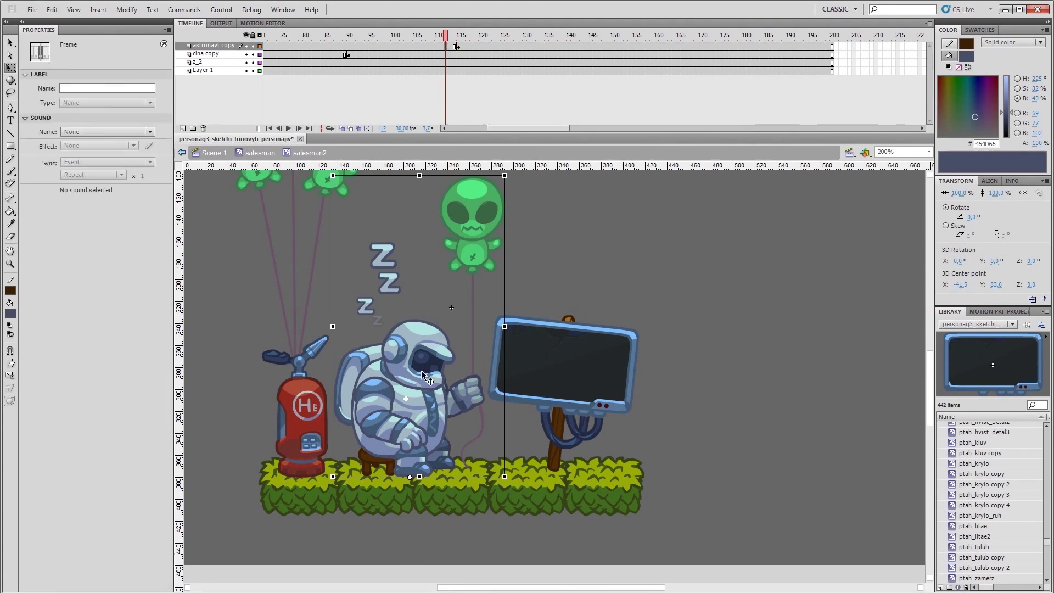
drag(447, 47, 461, 49)
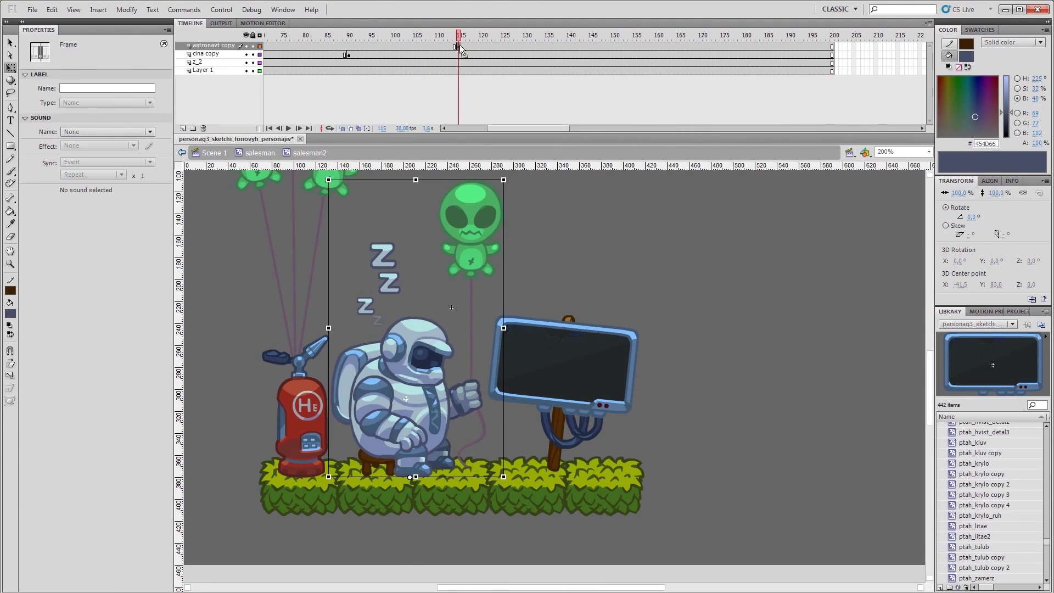
click(451, 38)
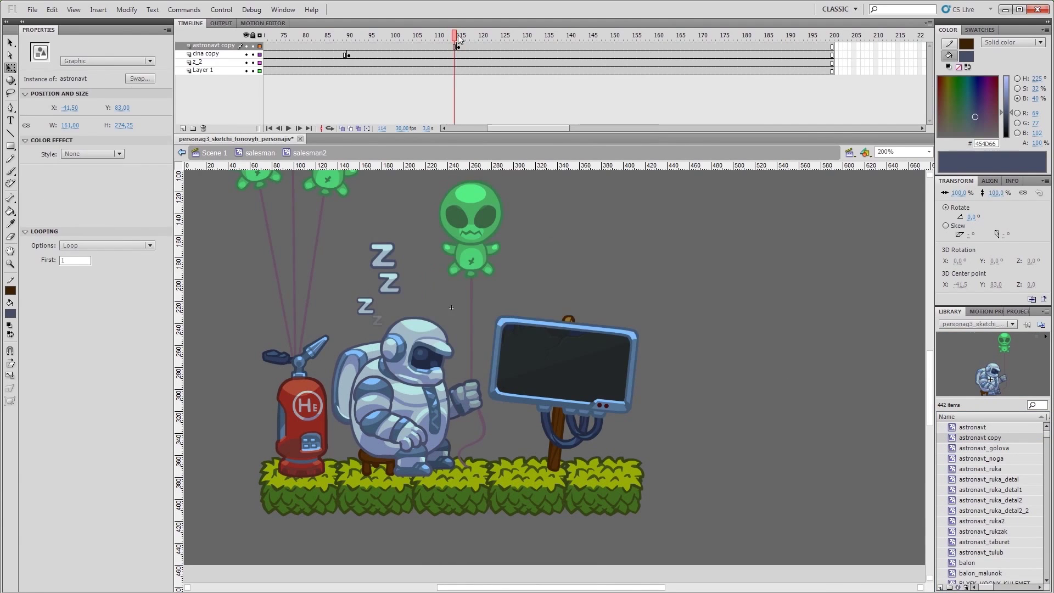
click(459, 37)
click(426, 362)
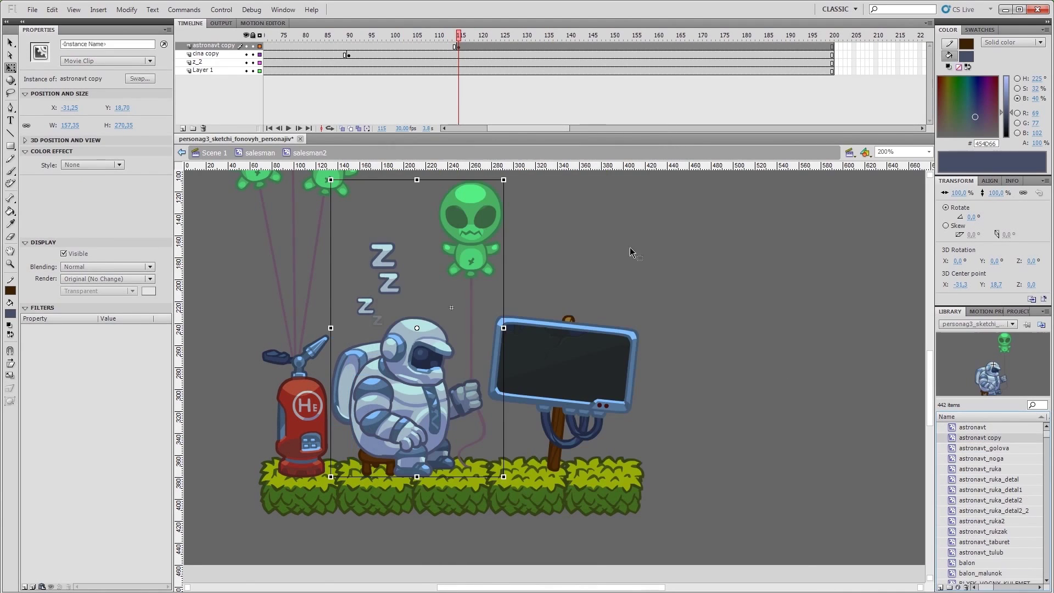
Step: Inside astronavt copy, prepare the astronaut's parts, balloon and string on single-frame layers and save the document
double_click(408, 361)
double_click(471, 231)
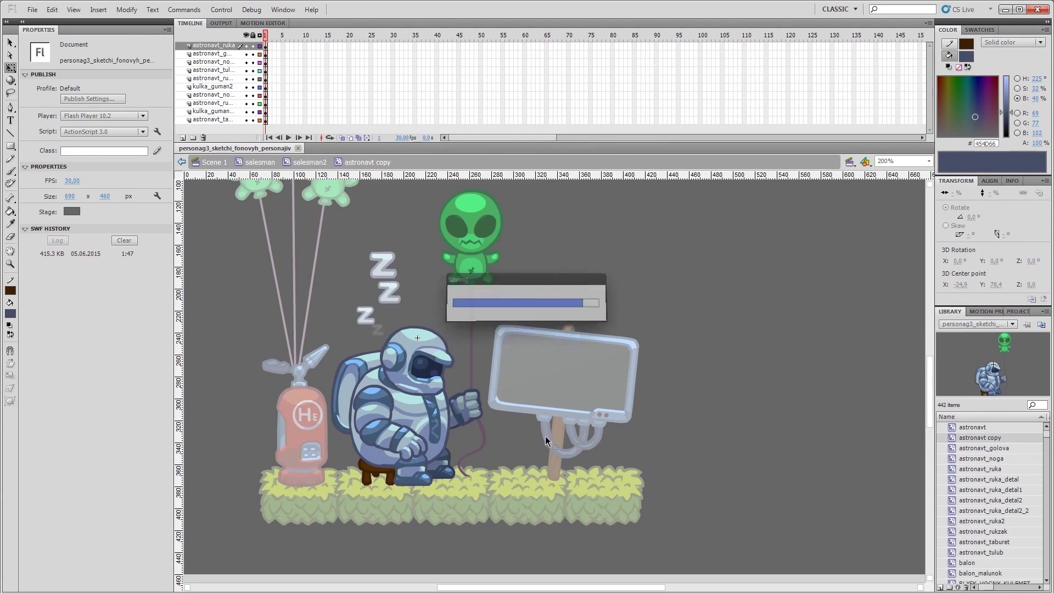
double_click(614, 245)
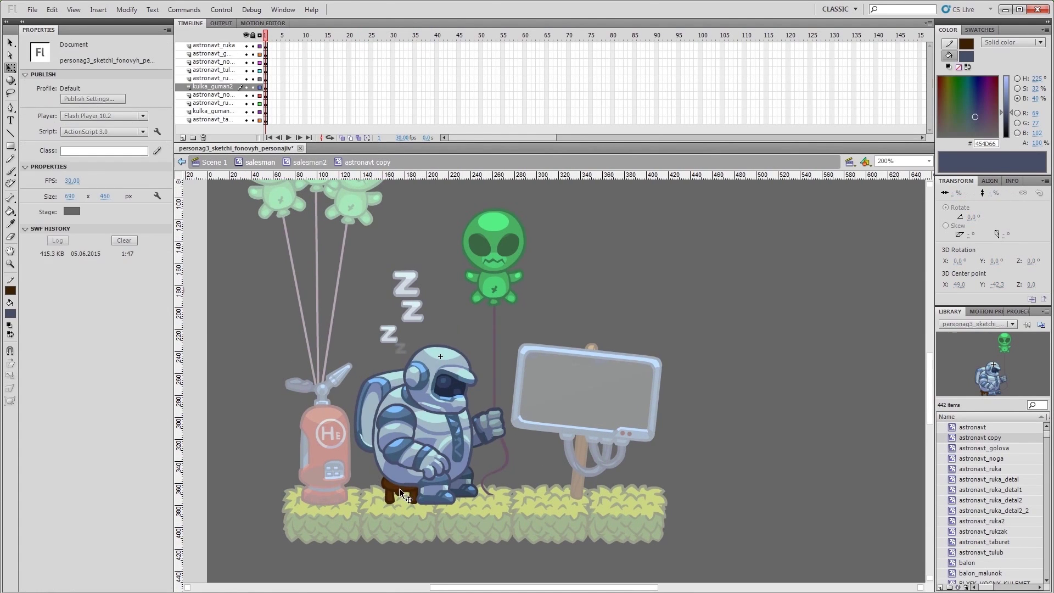
click(440, 481)
key(ctrl+alt+t)
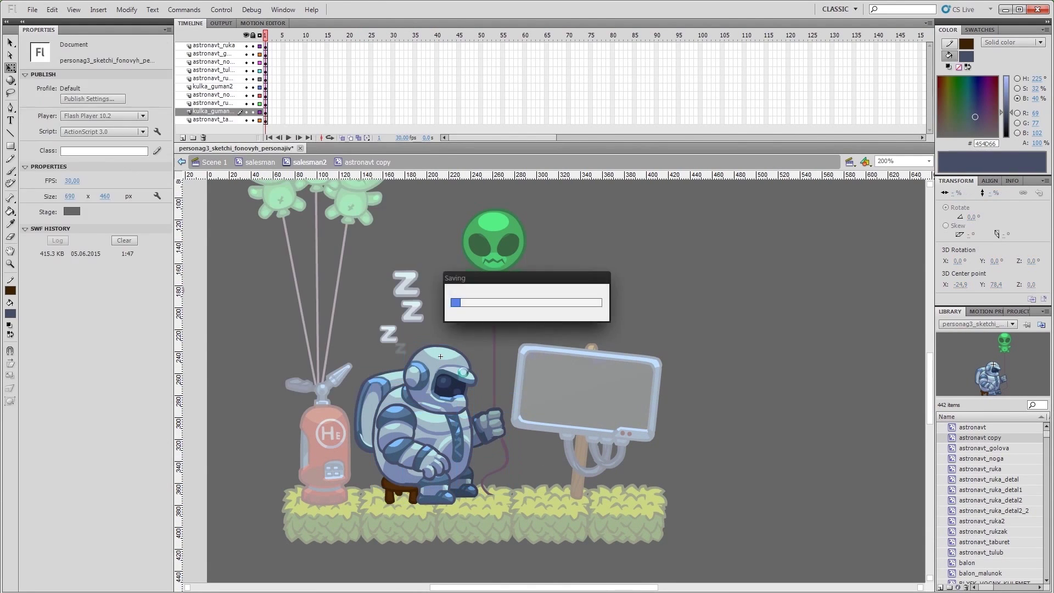
Step: Tween the astronaut's parts with keys at frames 5, 10 and 15, and hunch the arm, legs, head and string at frame 5
click(385, 391)
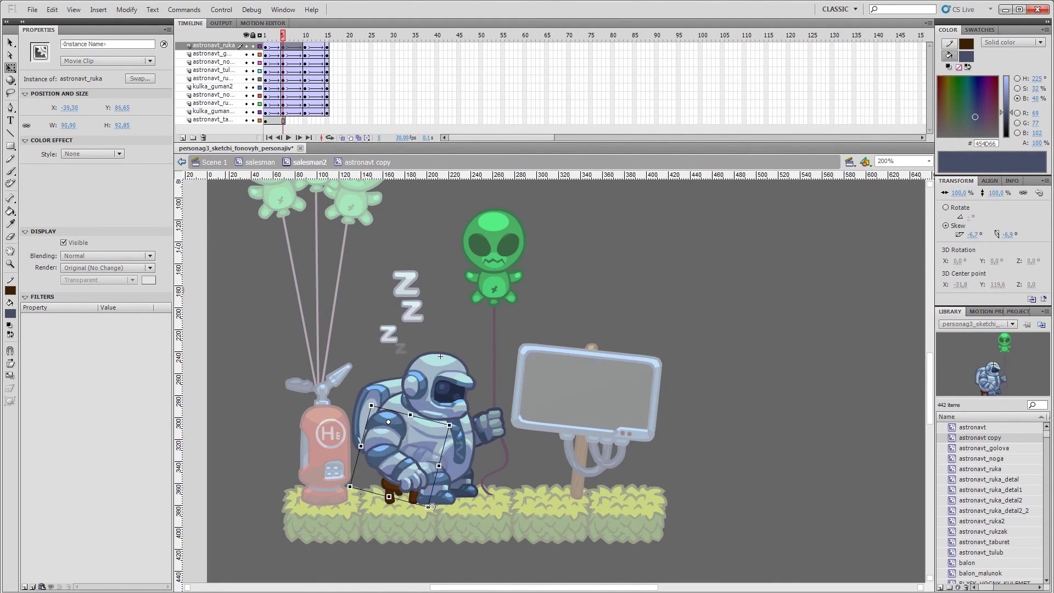
drag(433, 506, 456, 483)
click(450, 488)
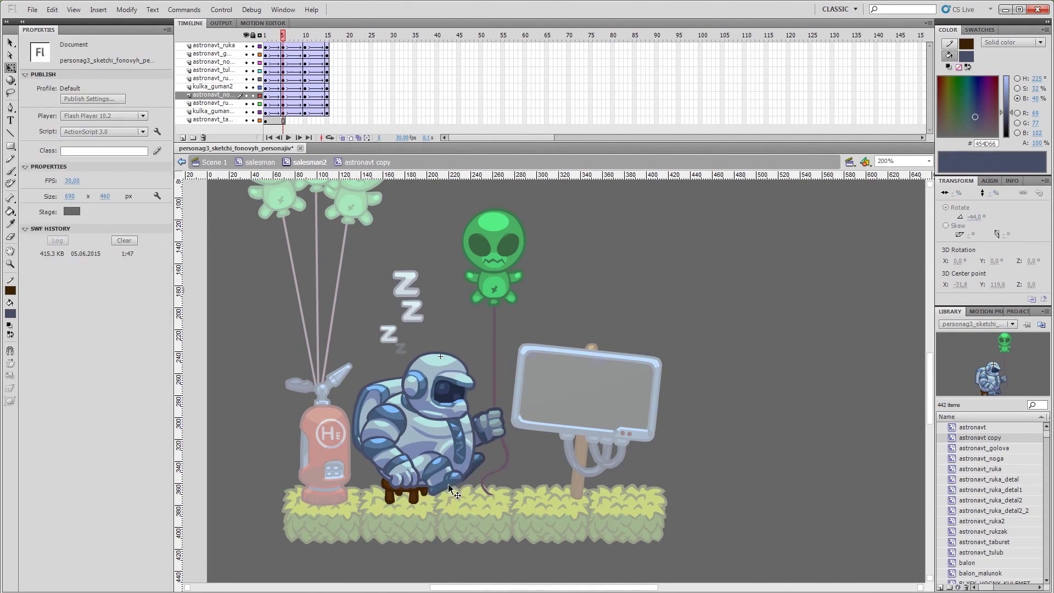
click(442, 378)
drag(487, 358, 491, 366)
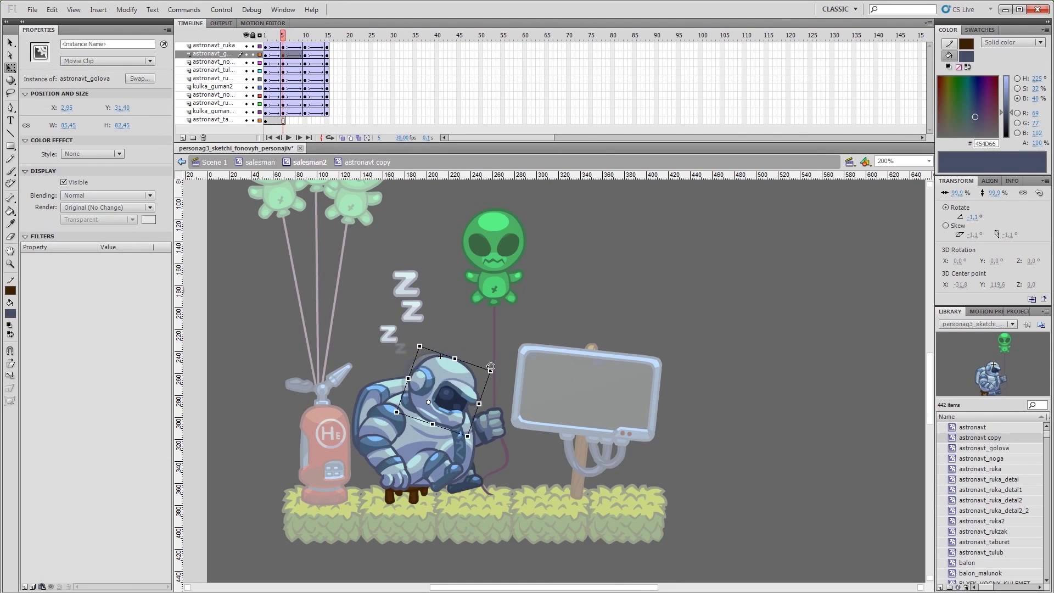
click(494, 351)
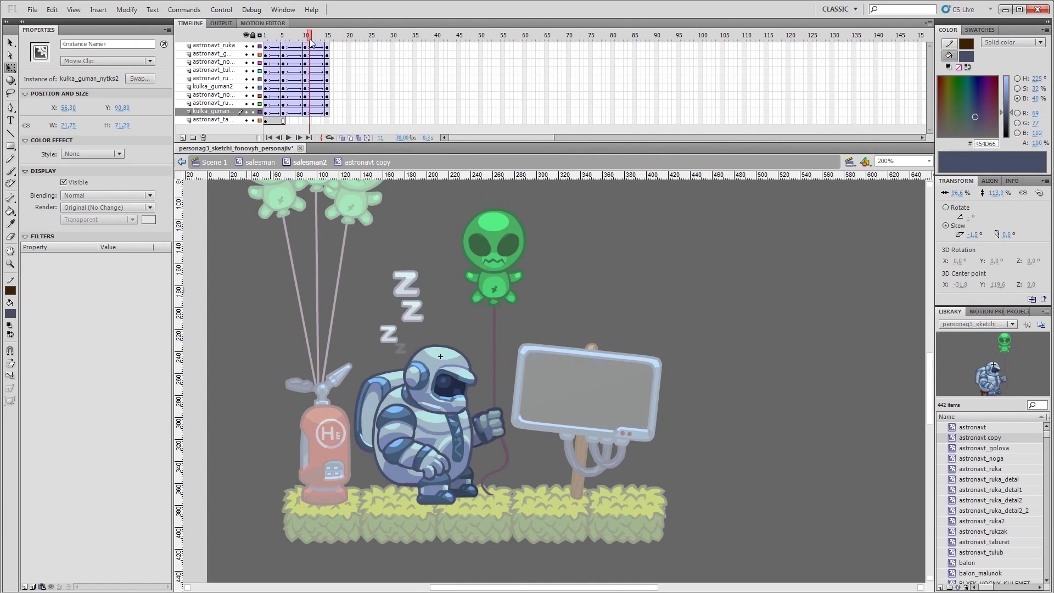
Step: Extend the stool layer to frame 15 and rotate the astronaut's head and upper body back at frame 10
click(328, 121)
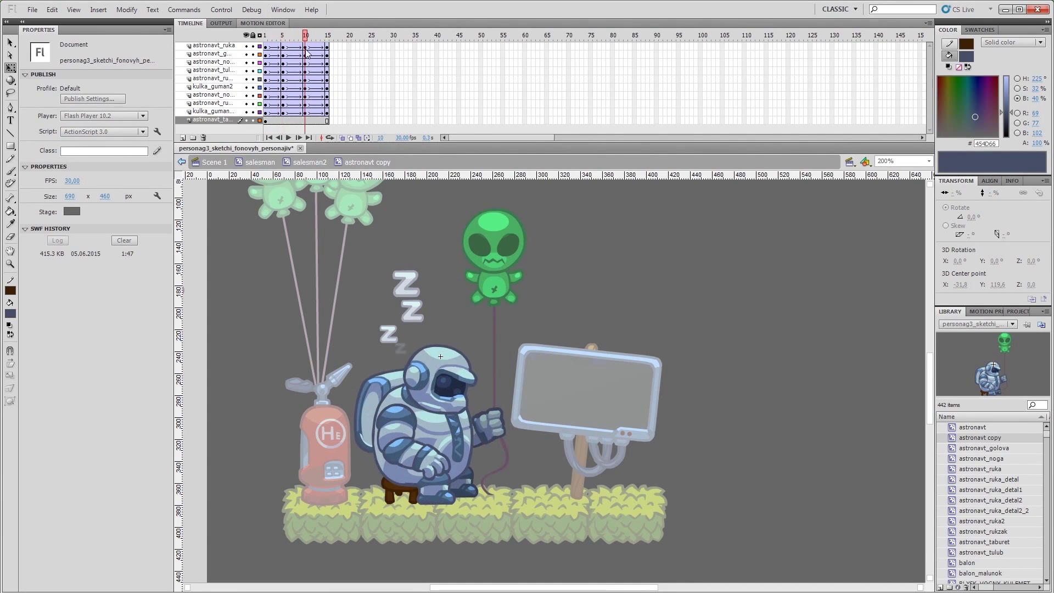
click(307, 54)
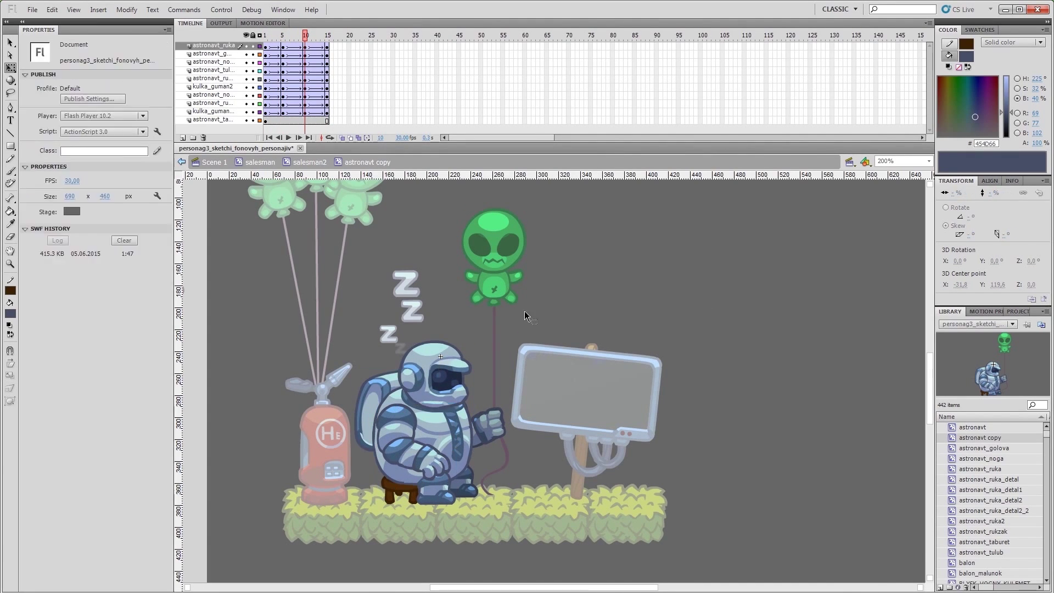
click(414, 373)
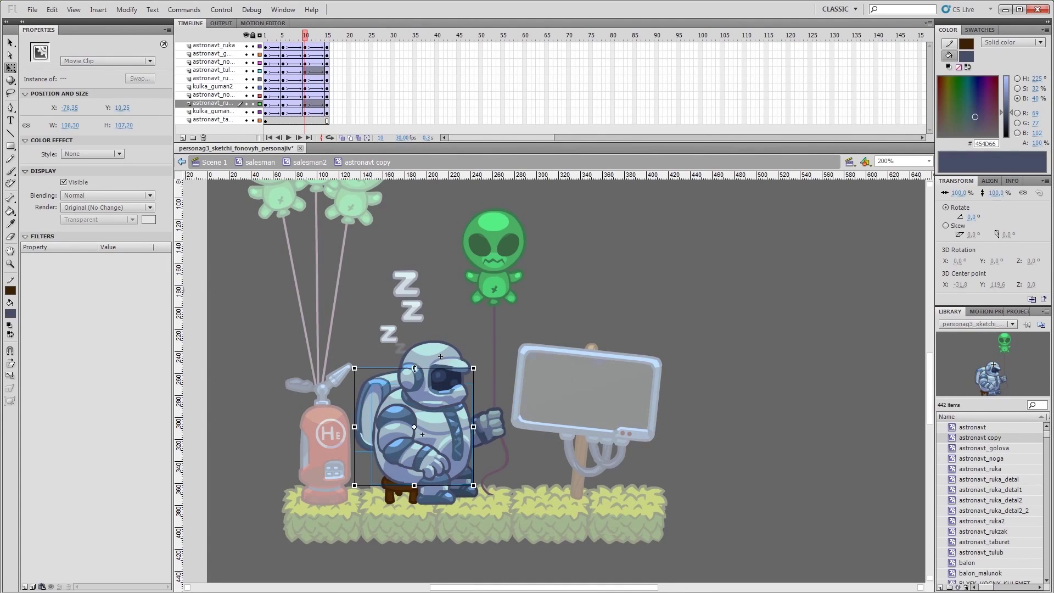
click(434, 368)
drag(476, 324, 469, 316)
mouse_move(305, 34)
mouse_down()
mouse_move(336, 43)
mouse_move(321, 44)
mouse_up()
key(Return)
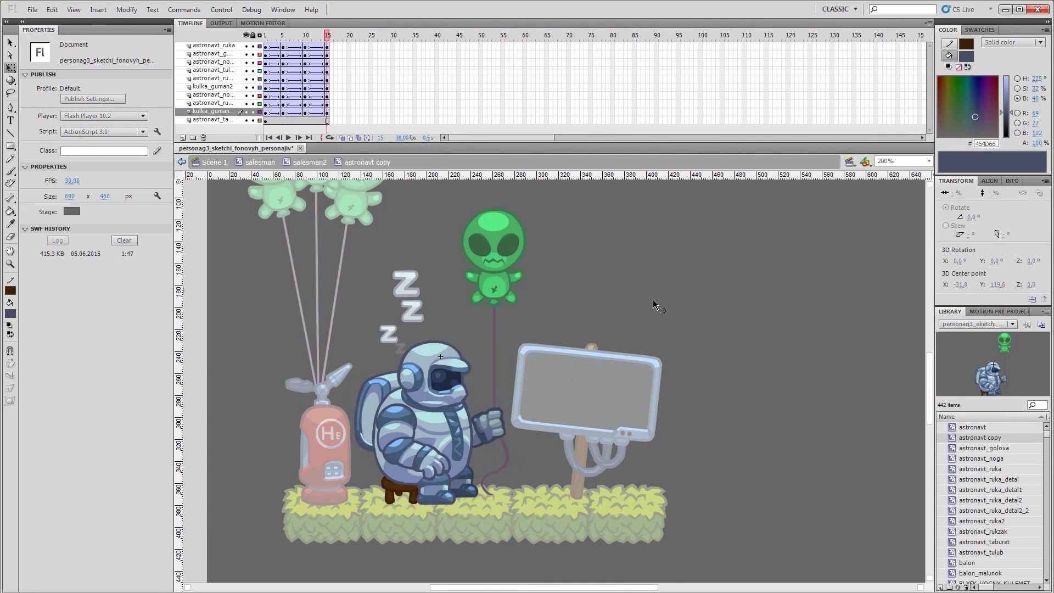
Step: Compare the sleeping loop in astronavt with the waking pose in salesman2, and reopen astronavt copy
double_click(633, 252)
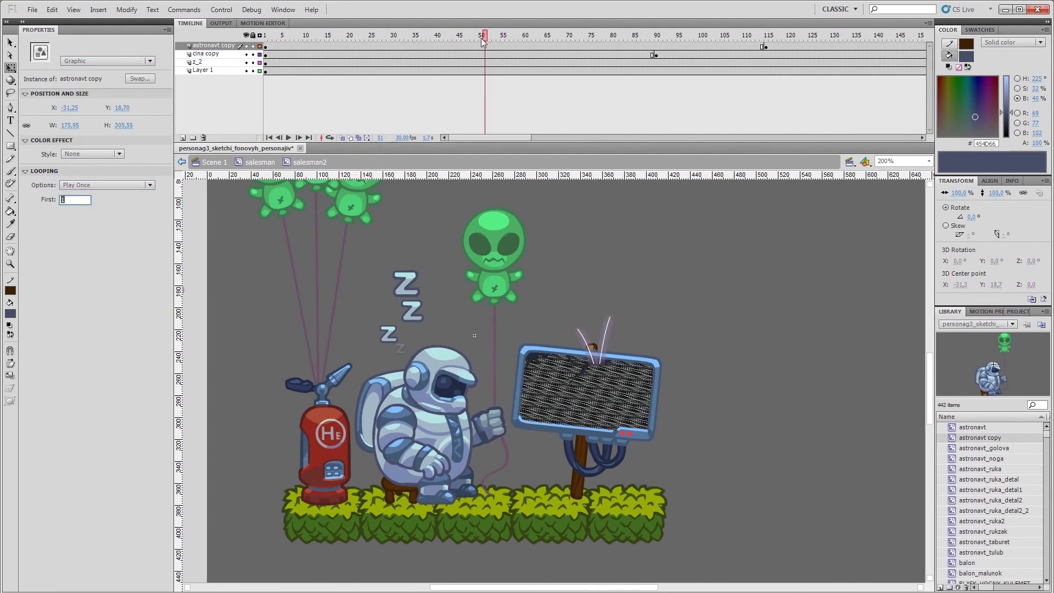
click(425, 34)
double_click(433, 417)
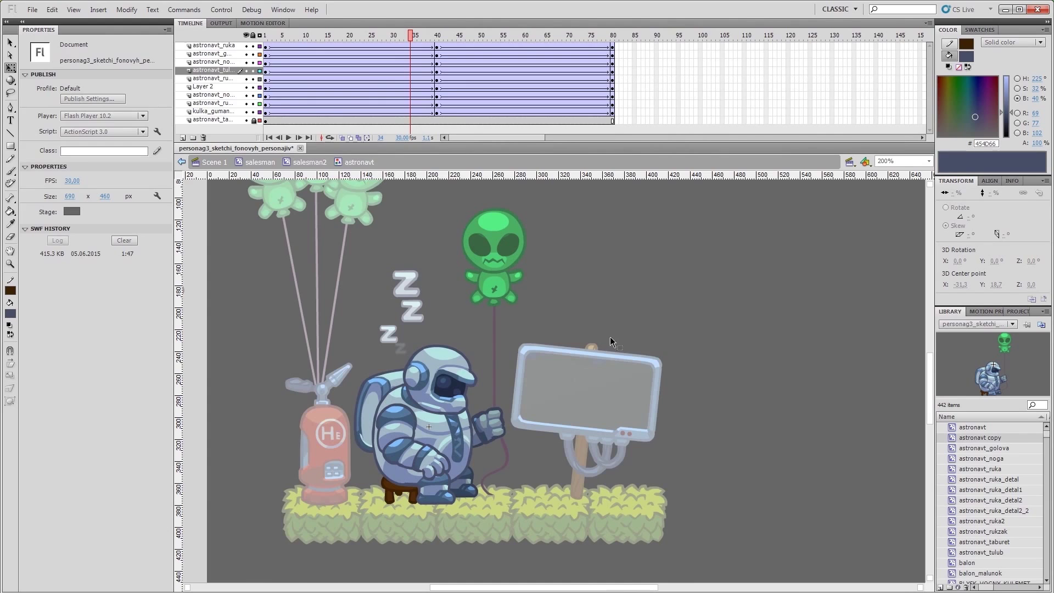
double_click(631, 290)
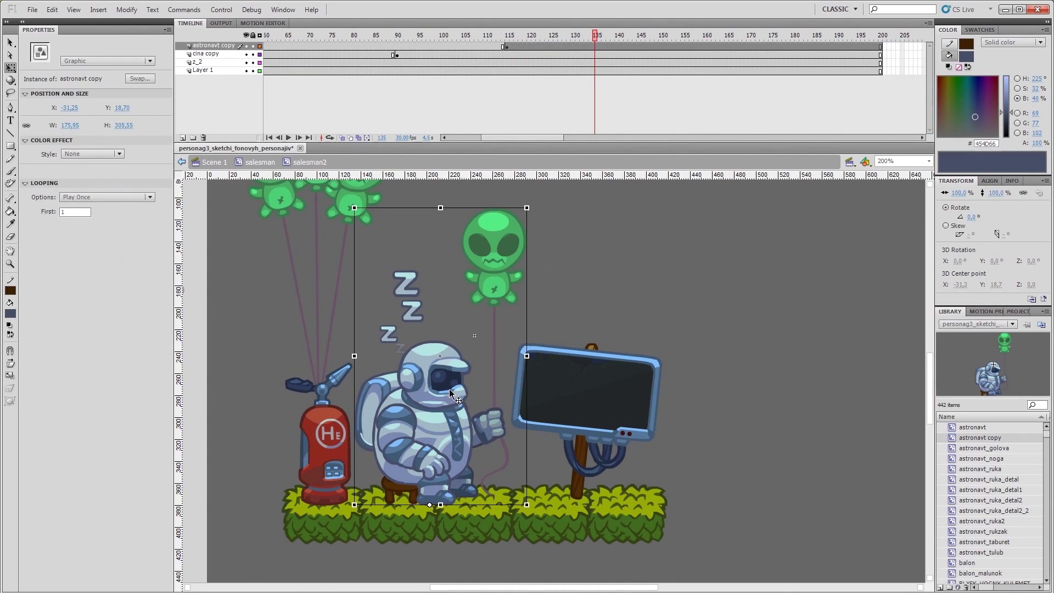
double_click(431, 417)
Step: Extend the astronaut animation to frame 25 with keys at frames 20 and 25, and lean the body, leg and head back at frame 25
click(372, 112)
click(459, 391)
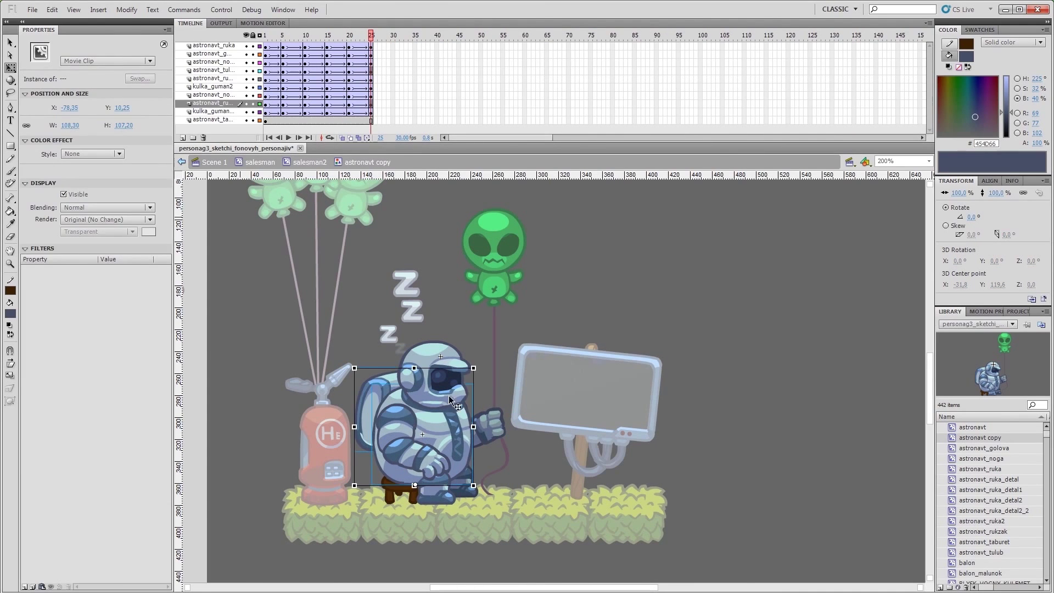
click(429, 498)
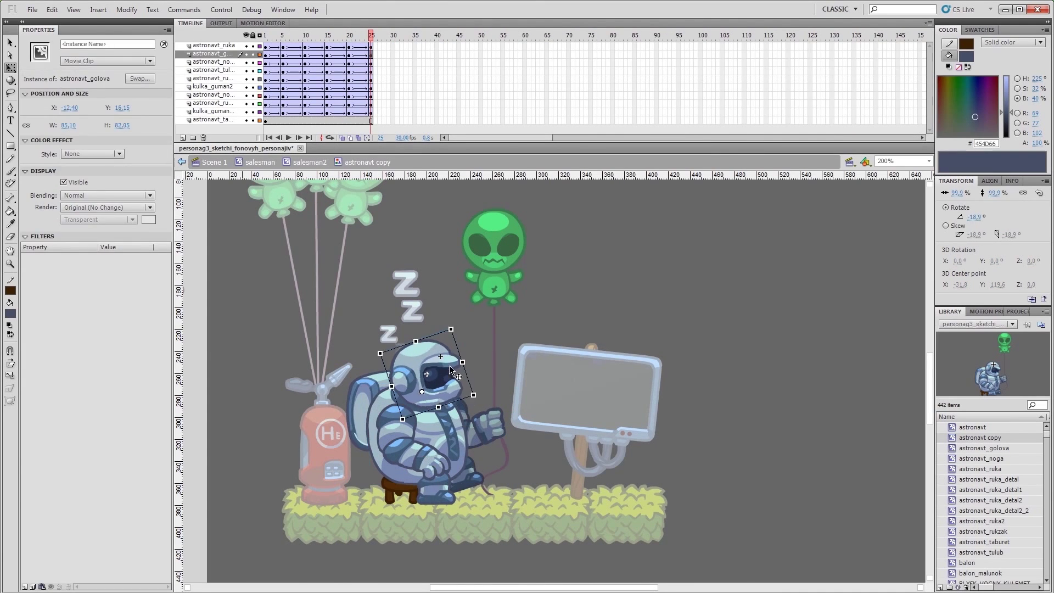
click(481, 433)
click(529, 337)
Step: Clear the tween and extra keys on the kulka_guman2 layer, keeping one static span through frame 25, and save the document
drag(315, 34, 266, 34)
click(499, 270)
key(ctrl+s)
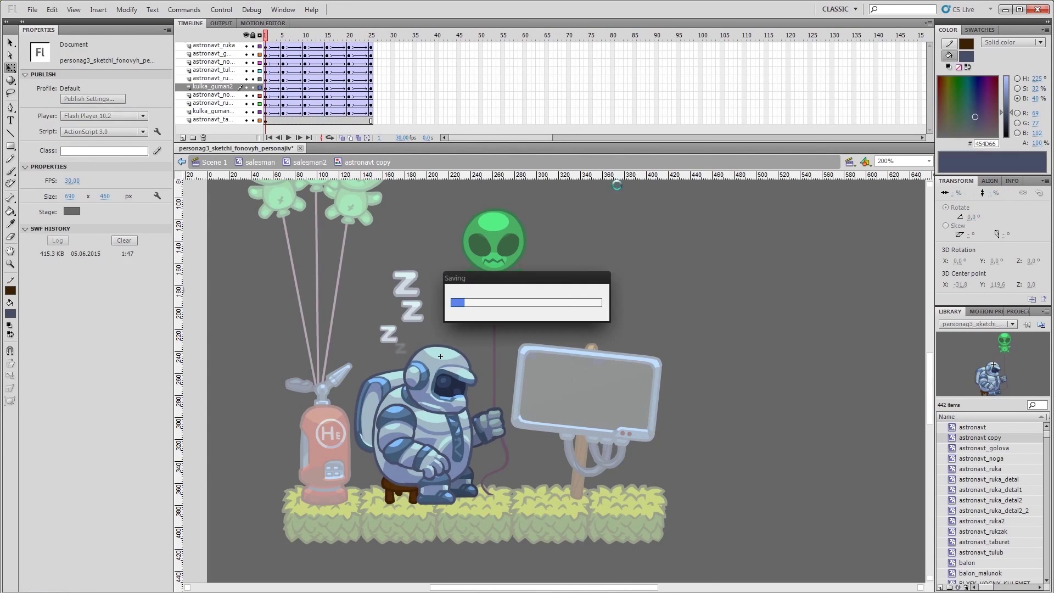
click(372, 86)
right_click(278, 87)
click(307, 141)
key(ctrl+s)
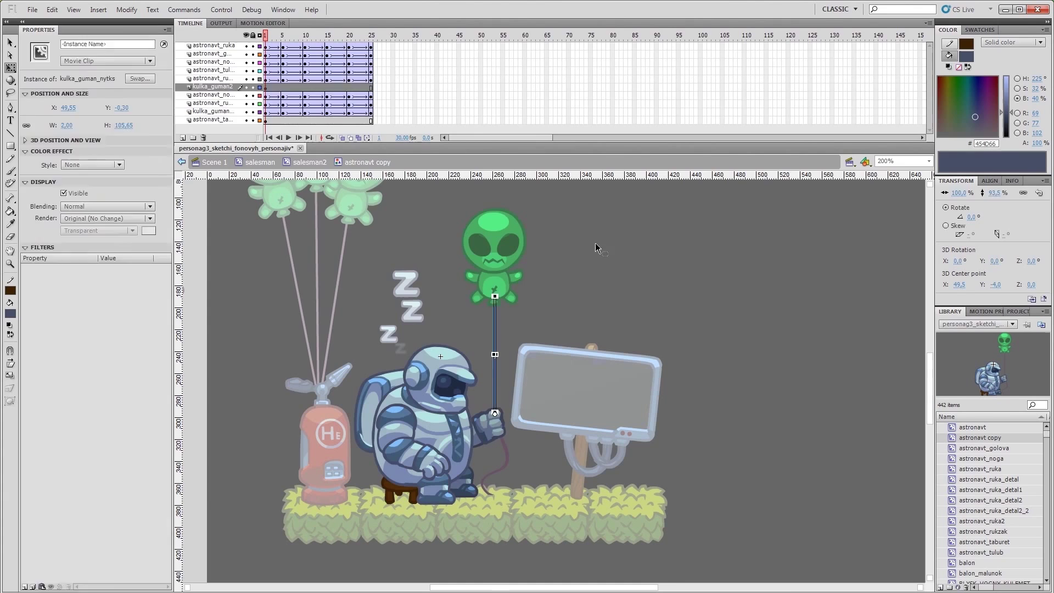
Step: Put the balloon and its string on separate layers, and tween the balloon with keys at frames 5 and 10
click(266, 35)
drag(268, 35, 283, 36)
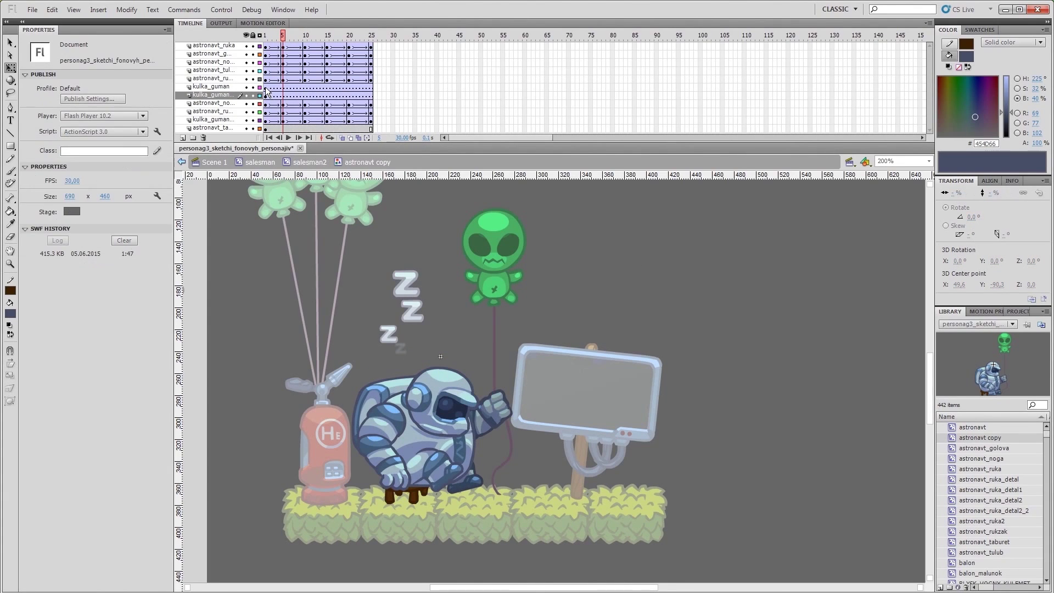
click(494, 253)
scroll(529, 232, up, 1)
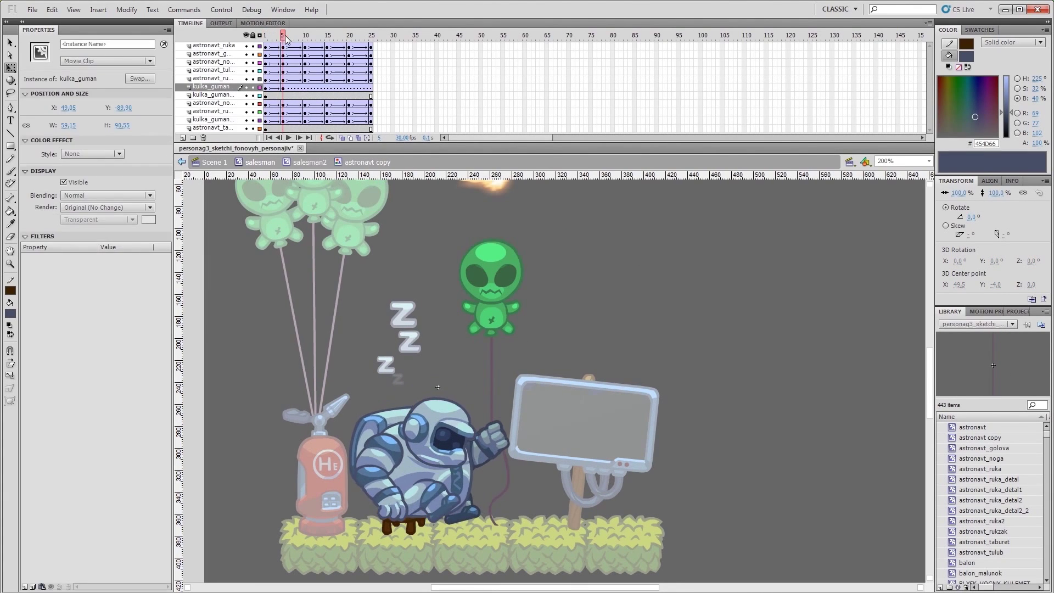
drag(289, 42, 285, 40)
key(Return)
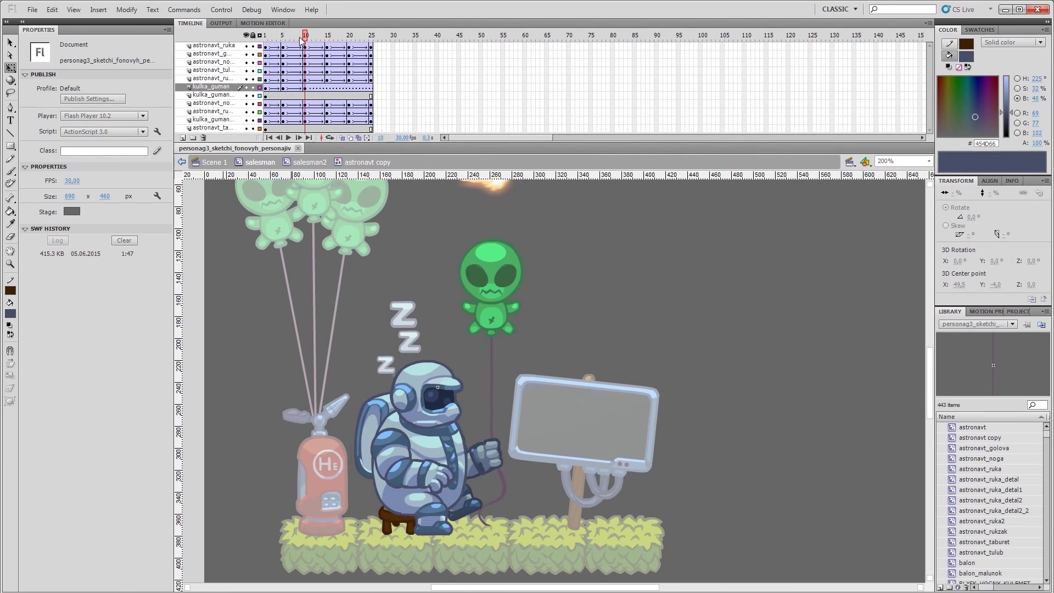
Step: Rotate the balloon to -1.7° at frame 5, add balloon keys at frames 15 and 20, and play back the sway
click(305, 86)
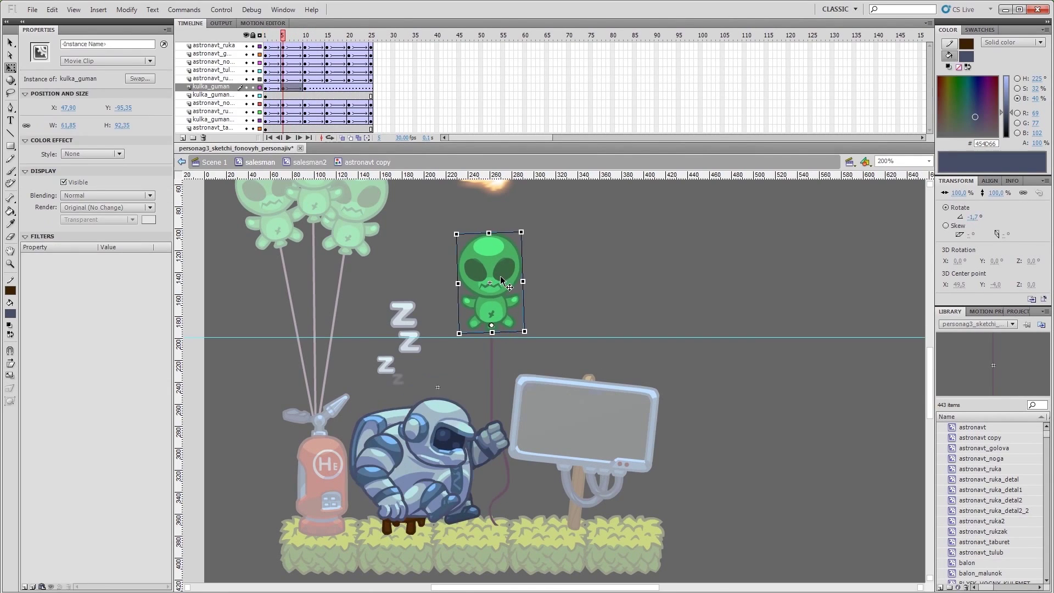
drag(306, 88, 326, 88)
key(Return)
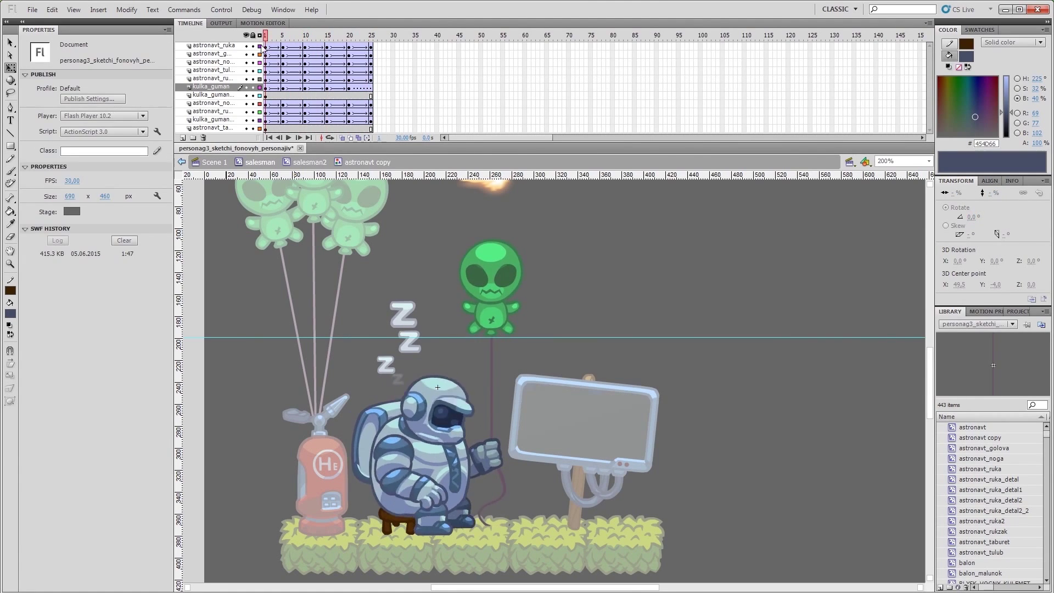
key(Return)
key(Return)
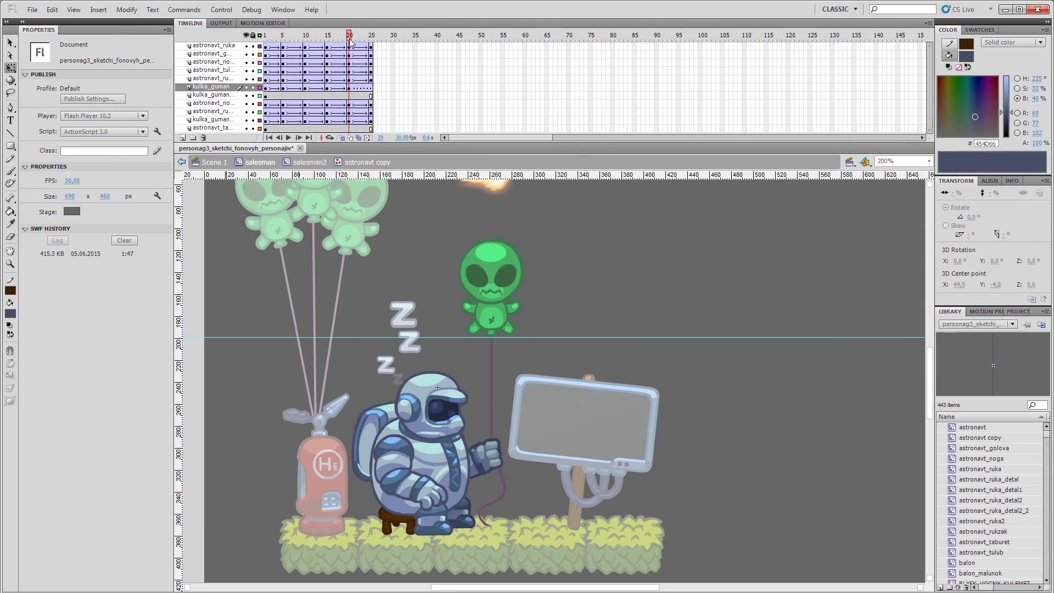
Step: Key the balloon at frame 25 and rotate it to 4.7°
click(372, 87)
click(491, 286)
drag(533, 237, 539, 232)
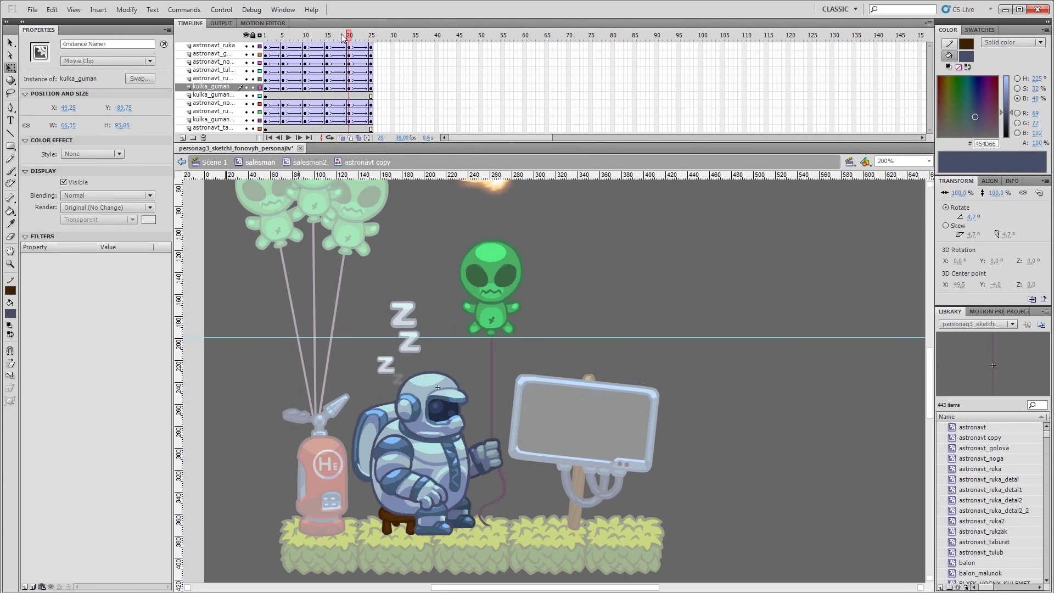
Step: Extend all layers to frame 30 and lean the astronaut's body, arms and head forward at frame 30
key(F5)
click(350, 67)
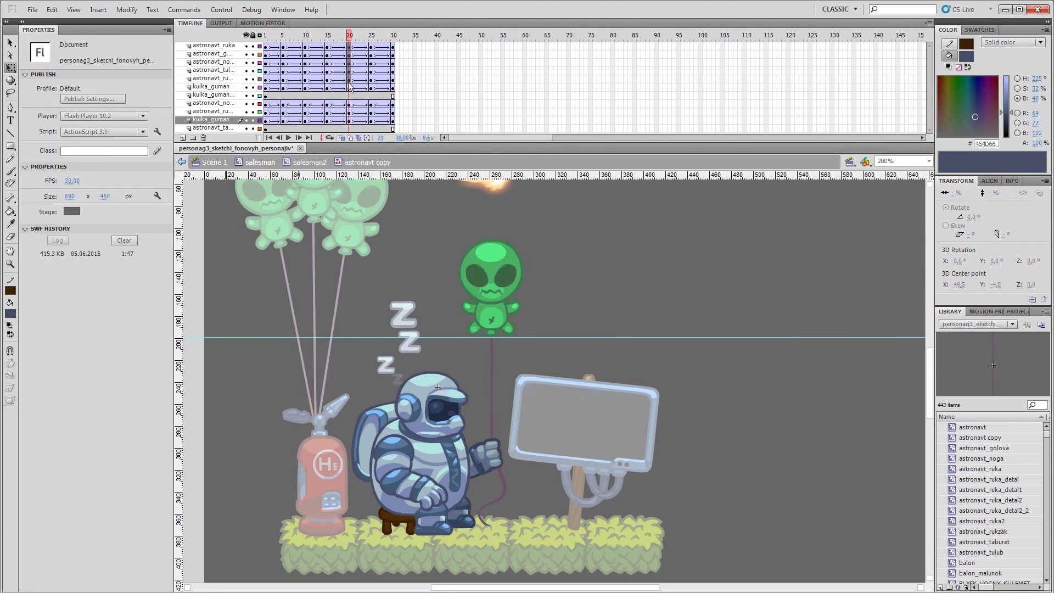
click(393, 48)
click(416, 512)
click(464, 409)
drag(526, 358, 492, 375)
click(445, 412)
key(Return)
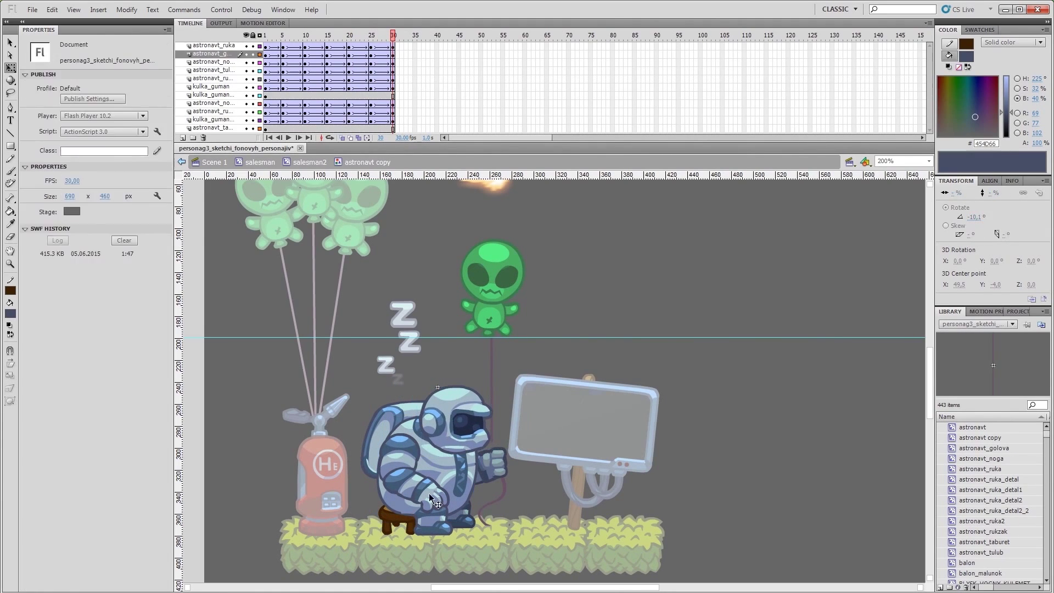
Step: Refine frame 30 by lowering the near arm to the stool, rotating the head to -15.6° and fitting the loose string under the fist
click(386, 35)
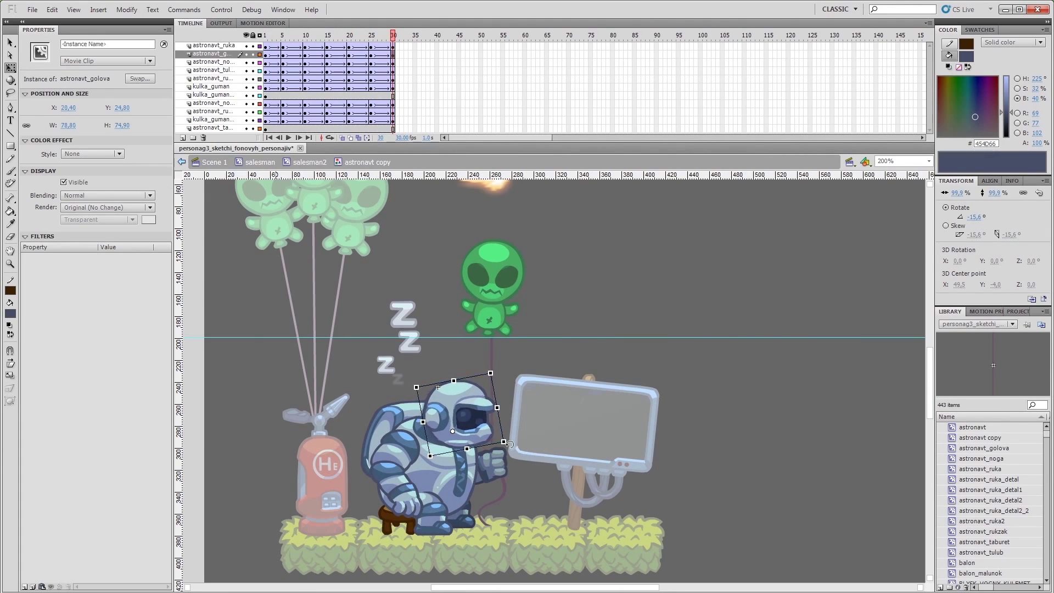
click(371, 53)
key(Return)
click(497, 477)
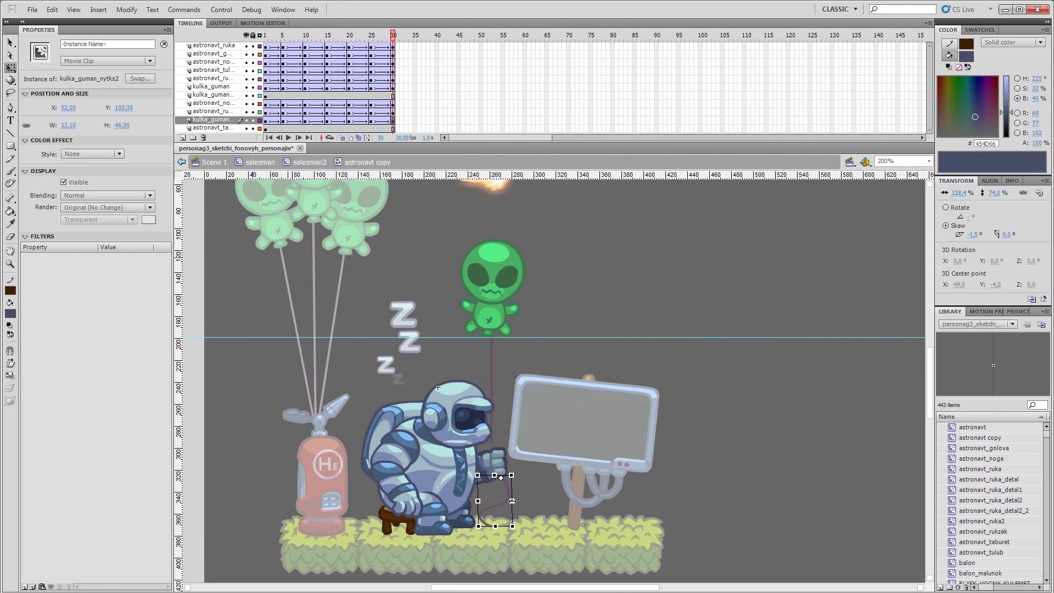
key(ctrl+Return)
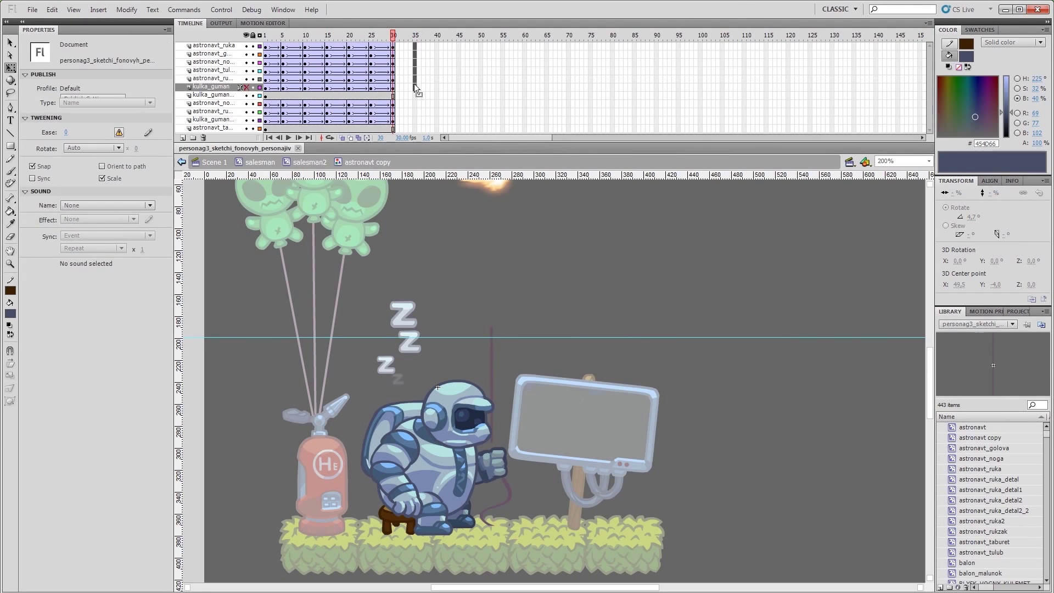
Step: Extend the layers to frame 35, tilt the astronaut's upper body slightly further forward at frame 30, and save the document
click(414, 79)
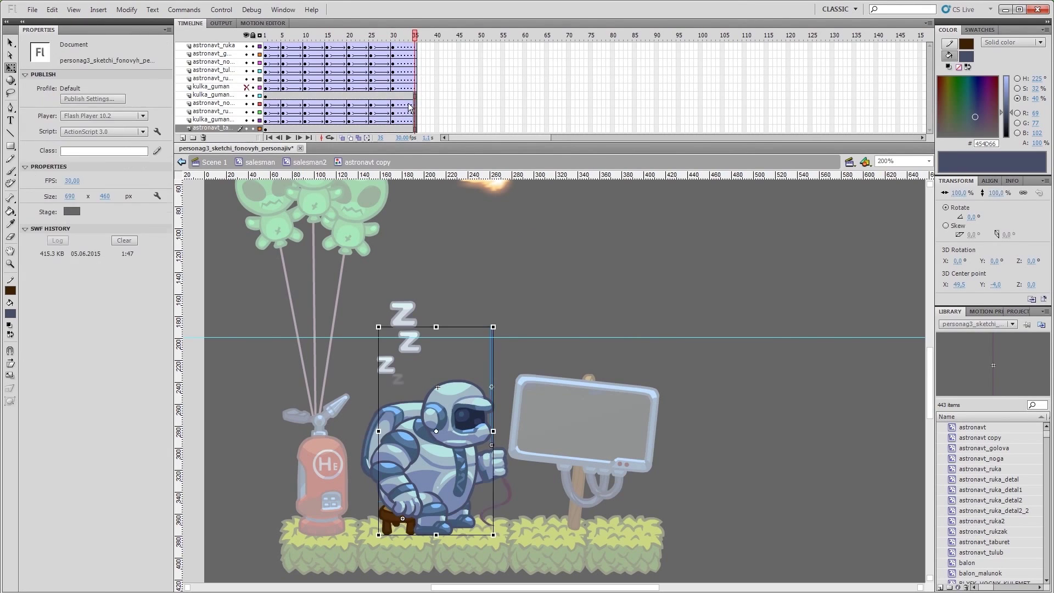
drag(416, 35, 390, 36)
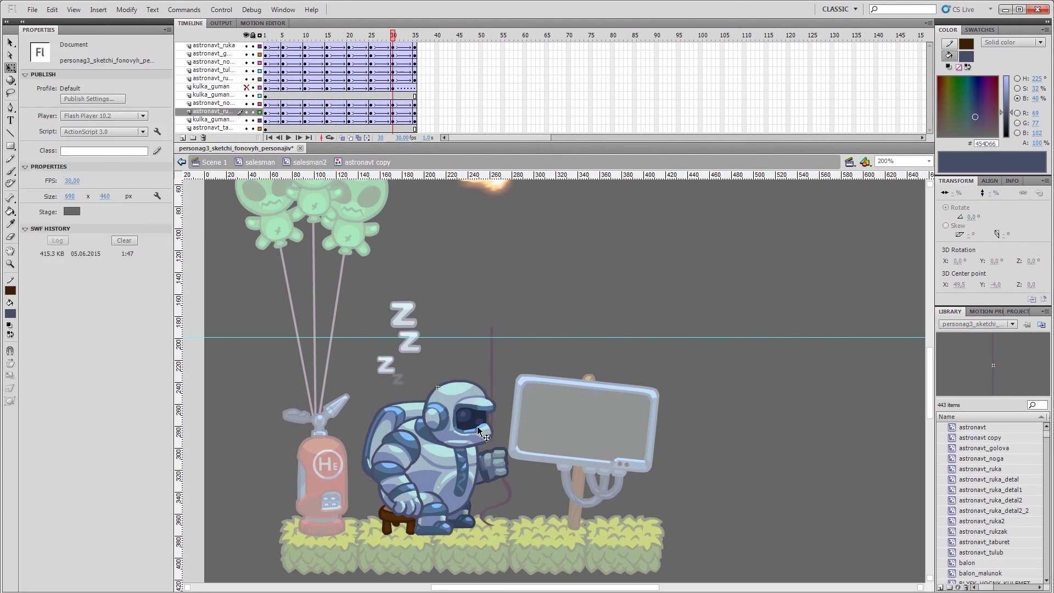
click(393, 54)
key(Return)
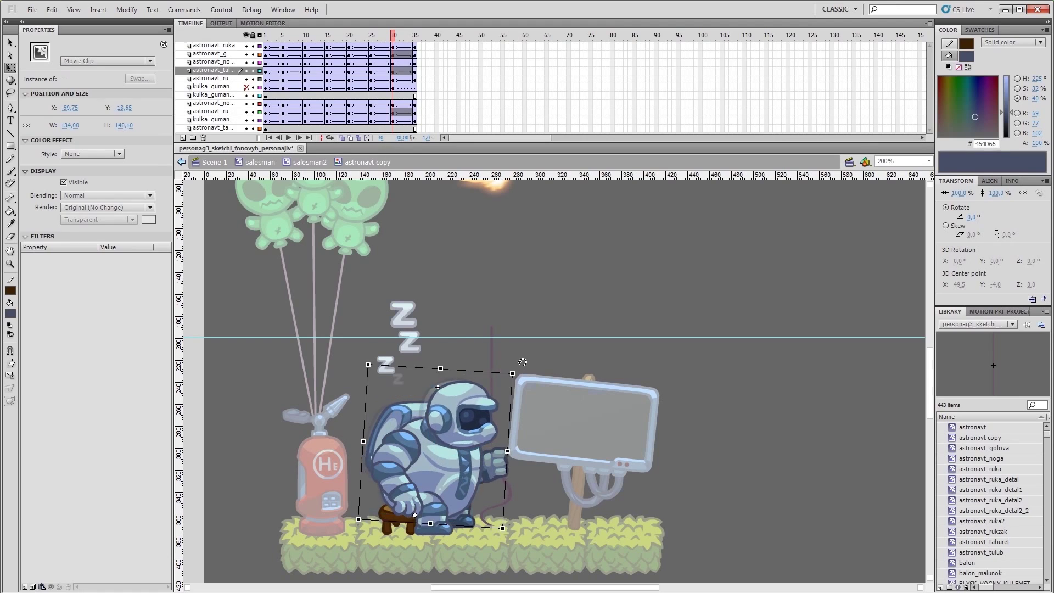
key(ctrl+s)
Step: Extend the layers to frame 45 with keys at frames 40 and 45, and turn the astronaut's head upward at frame 45
drag(459, 45, 459, 127)
key(F5)
click(459, 54)
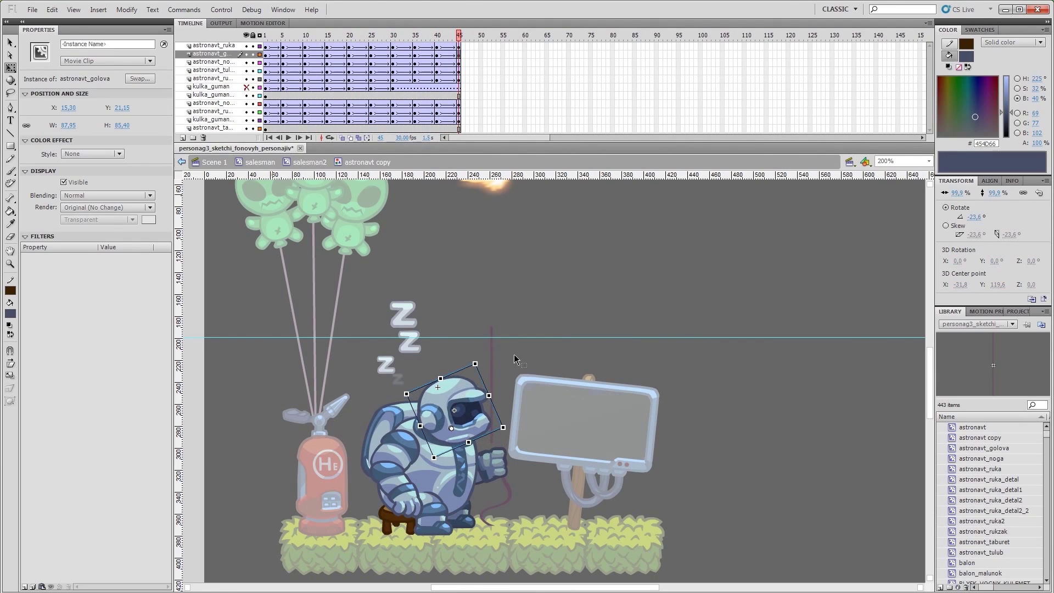
Step: Extend the layers to frame 60 with keys at frames 50, 55 and 60, and tilt the head down at frame 55
drag(481, 45, 503, 128)
key(F5)
click(502, 54)
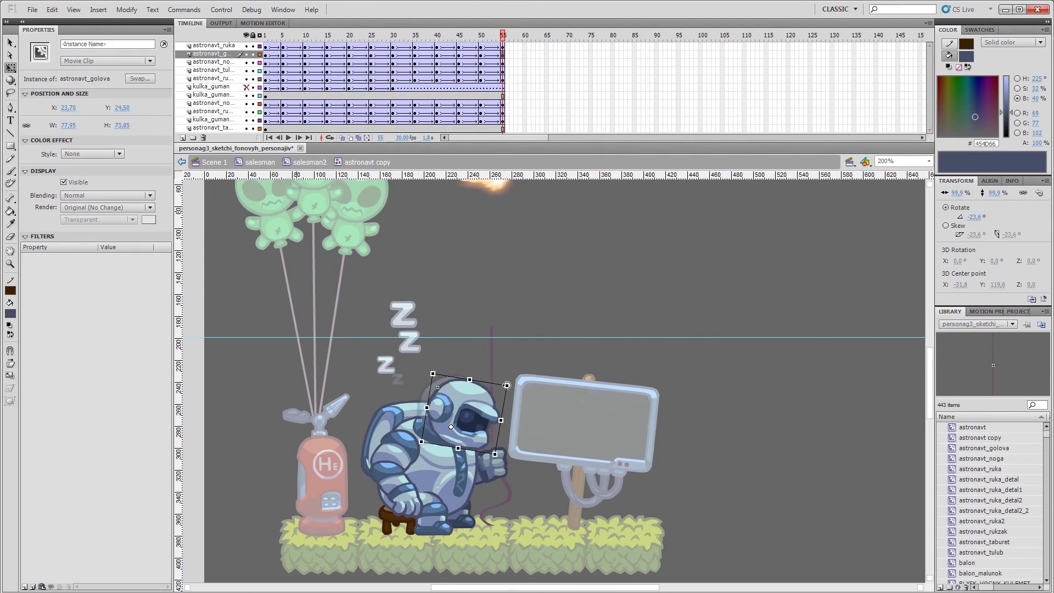
drag(525, 45, 525, 128)
key(F5)
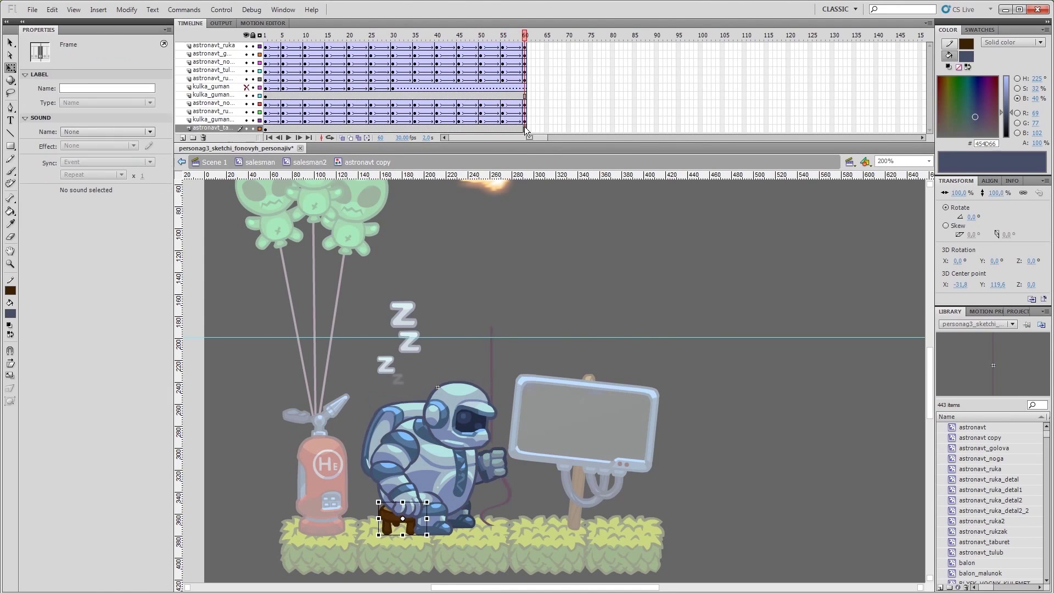
Step: Add in-between head keys at frames 42 and 47, rotating the head to -6.0° at frame 42, and extend the layers to frame 65
click(446, 55)
drag(448, 379, 457, 380)
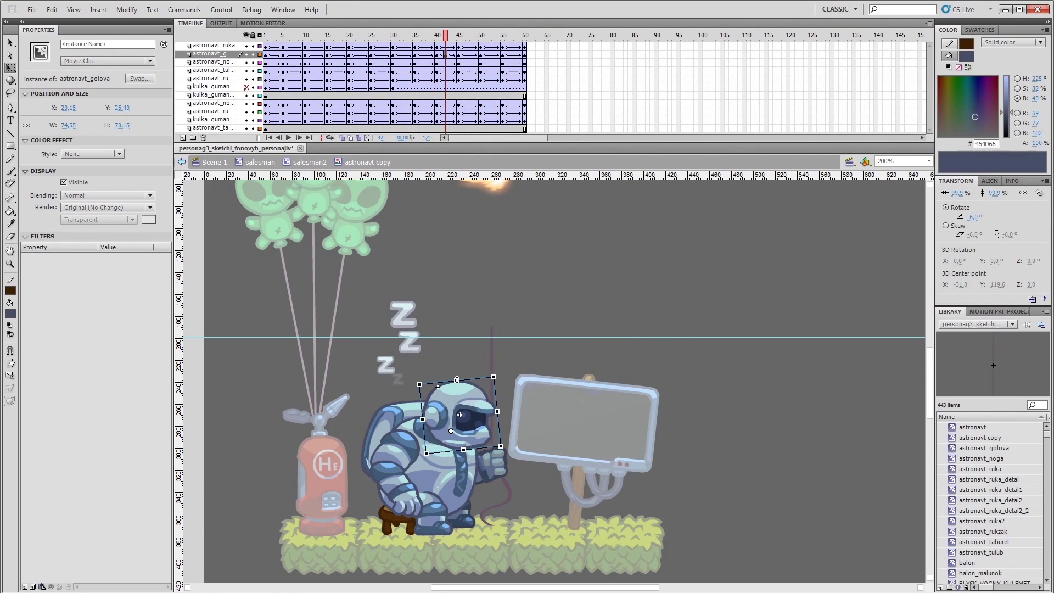
click(438, 54)
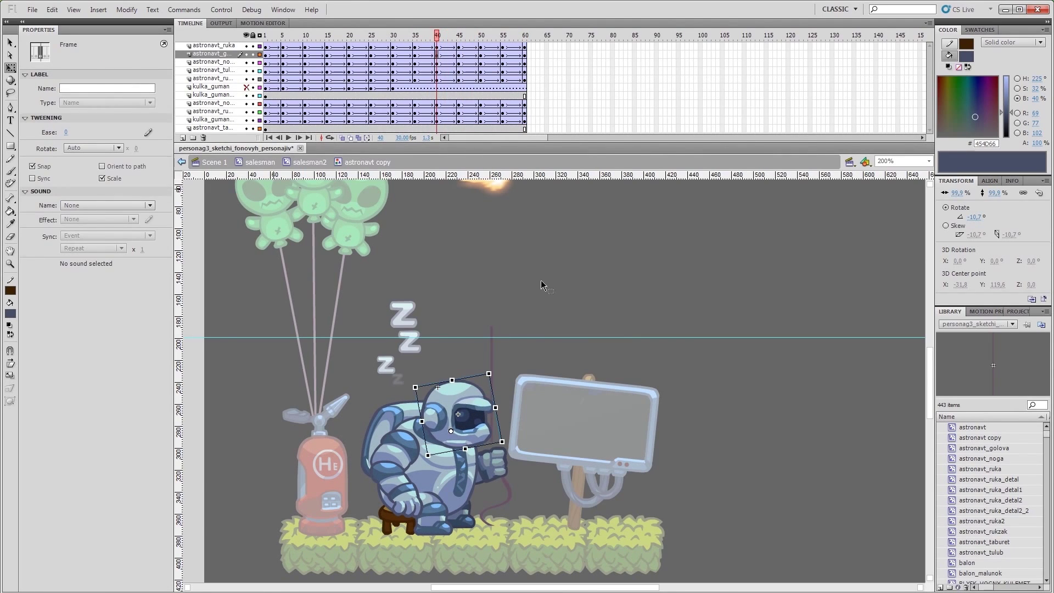
click(461, 42)
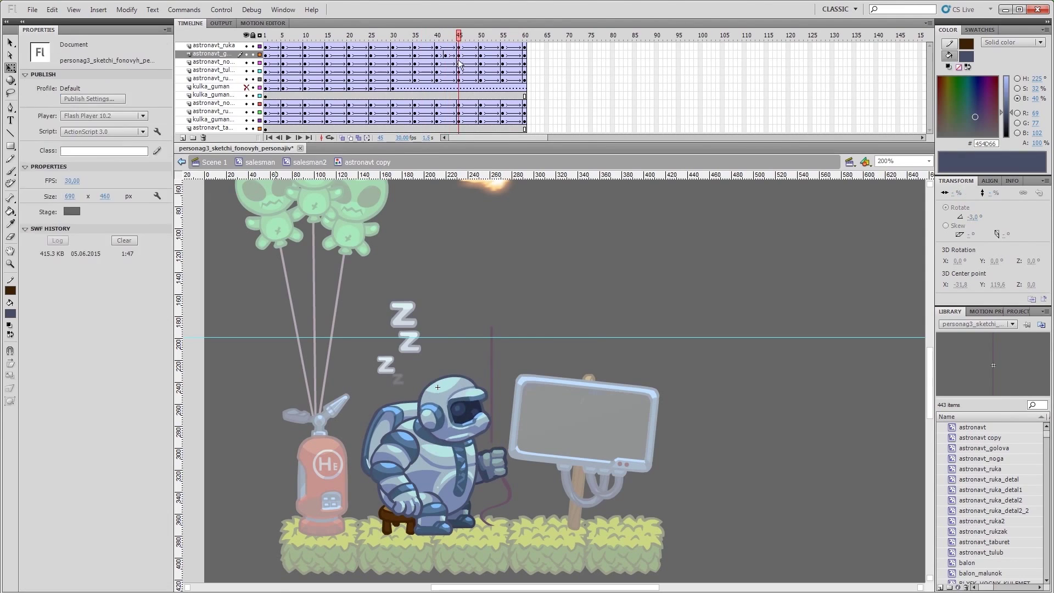
key(period)
key(Return)
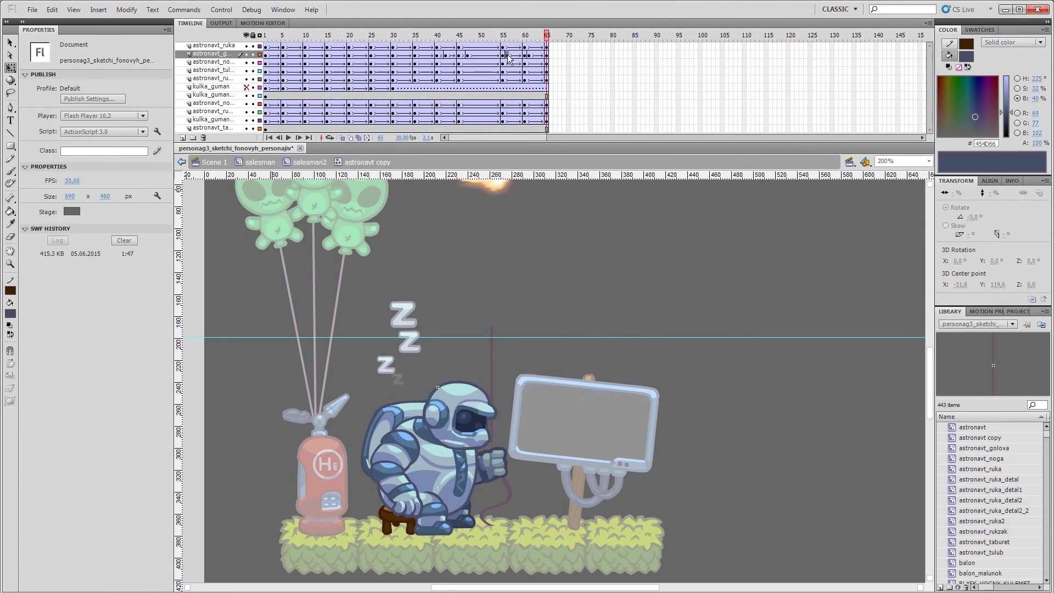
Step: Extend the layers to frame 75, raise the astronaut's balloon-holding arm, and add an in-between arm key at frame 72
click(470, 40)
drag(546, 49, 591, 81)
key(Return)
click(508, 471)
key(comma)
key(comma)
key(comma)
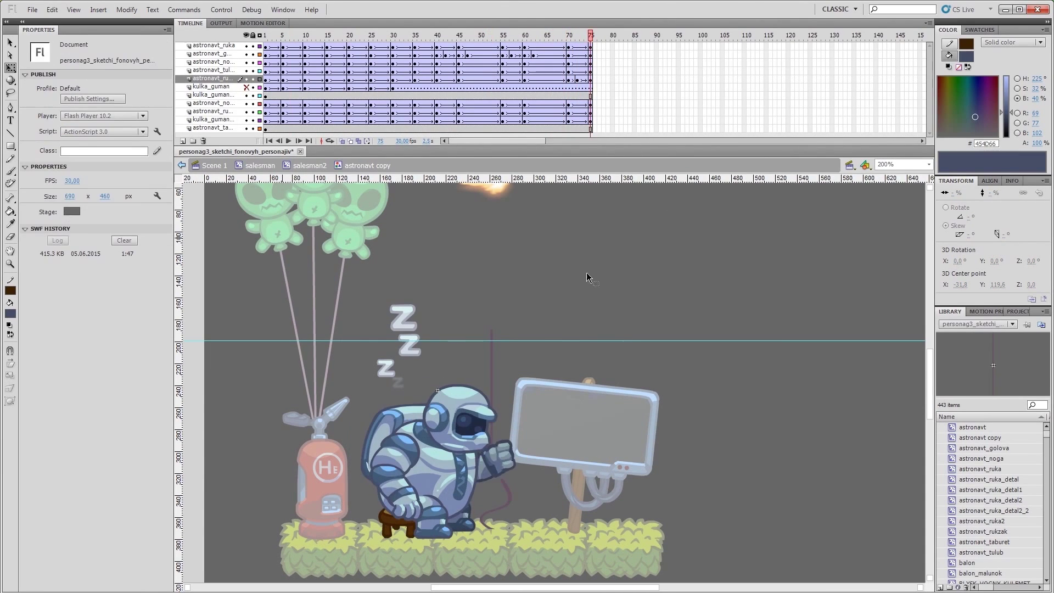
Step: Add keys on the astronaut's layers at frame 72 and repose the head and body leaning back there
key(comma)
key(comma)
key(comma)
click(431, 396)
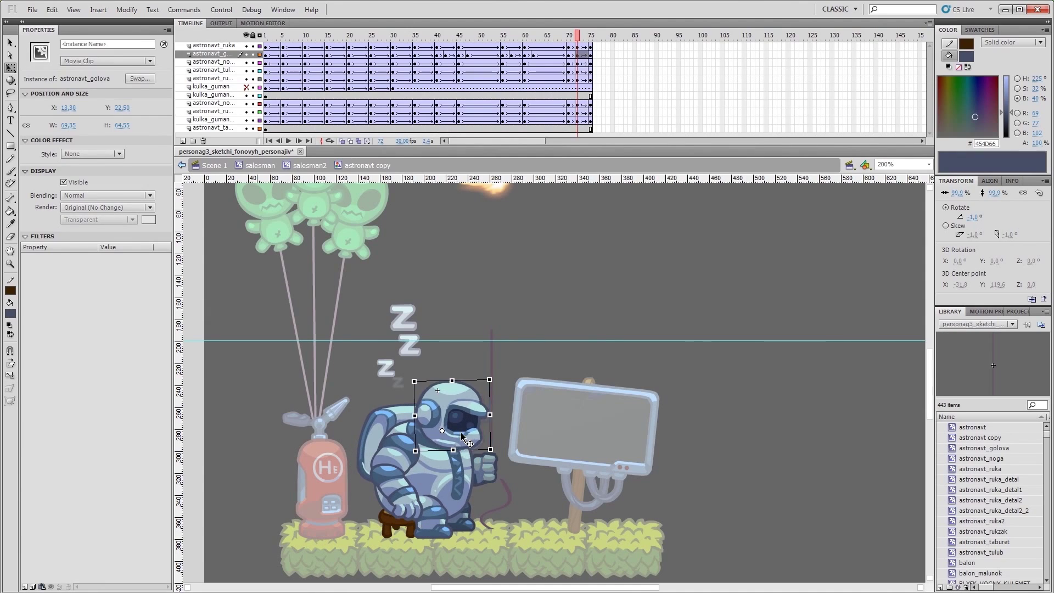
click(591, 45)
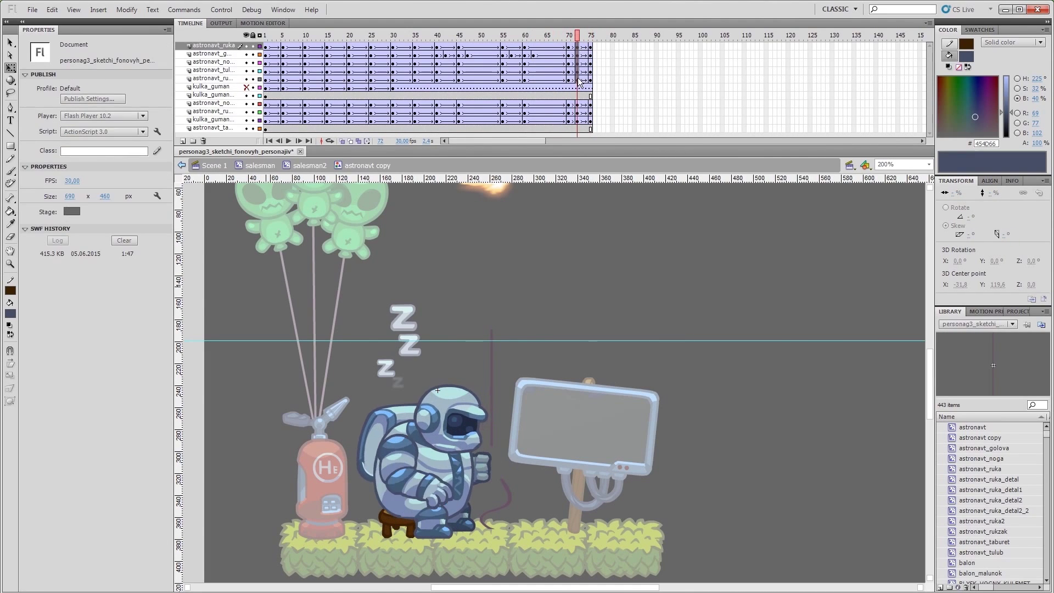
Step: Extend the layers to frame 85 with keys at frame 78, raise the balloon-holding arm at frame 78, and preview the motion
click(578, 119)
click(592, 119)
click(514, 464)
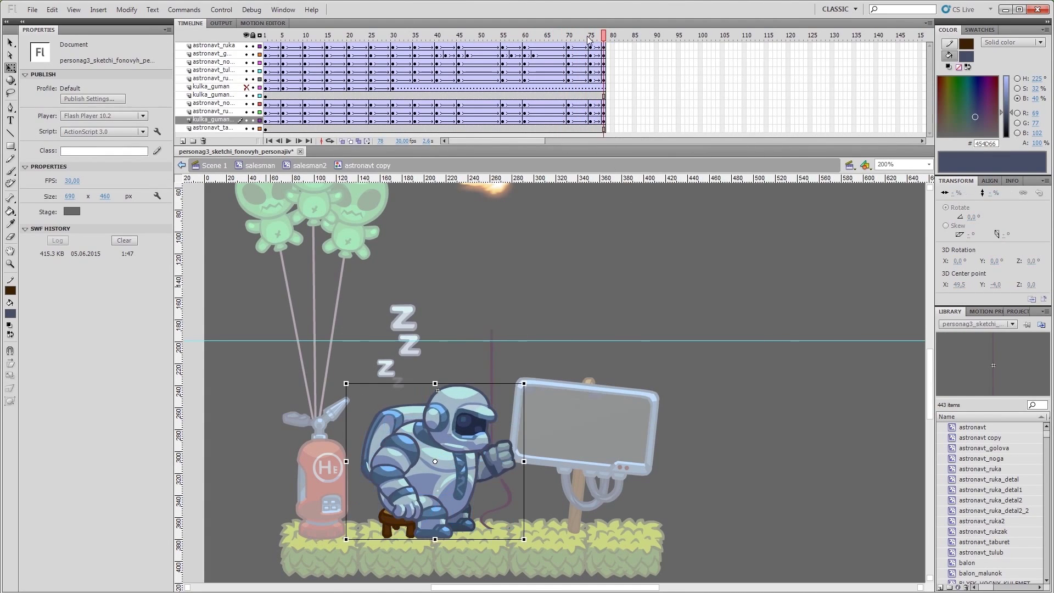
key(comma)
key(comma)
click(515, 464)
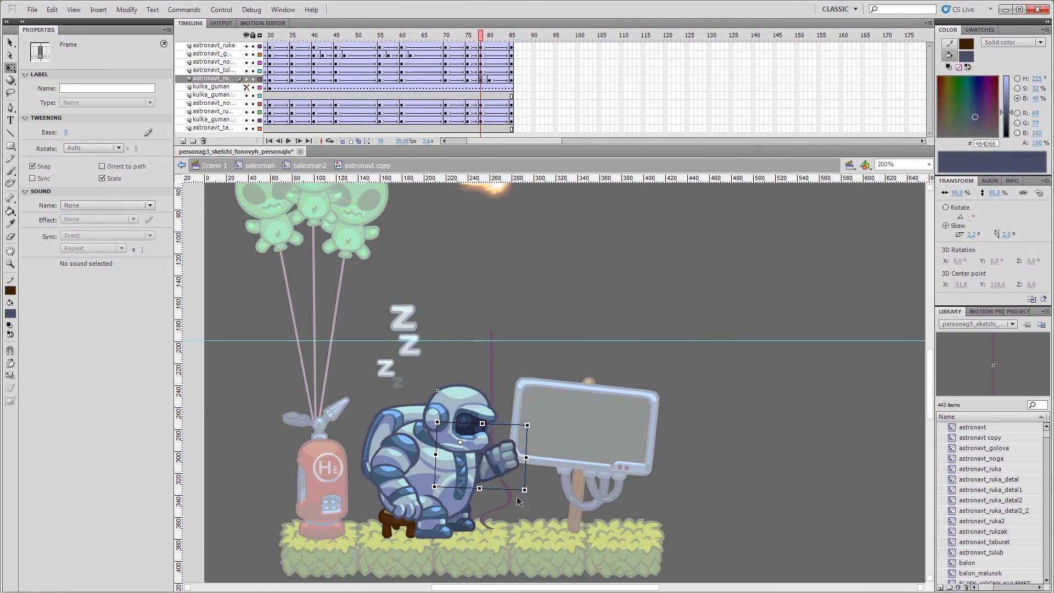
key(Return)
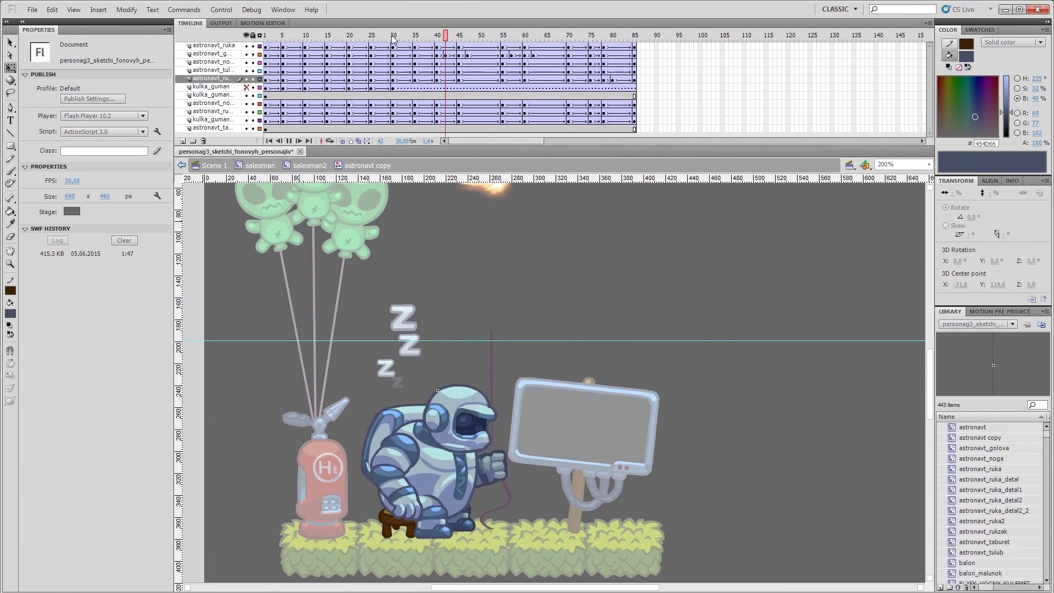
Step: Reposition the astronaut's torso and backpack at frame 78 and play the animation
click(606, 54)
click(610, 70)
click(461, 401)
click(604, 53)
click(604, 70)
click(407, 413)
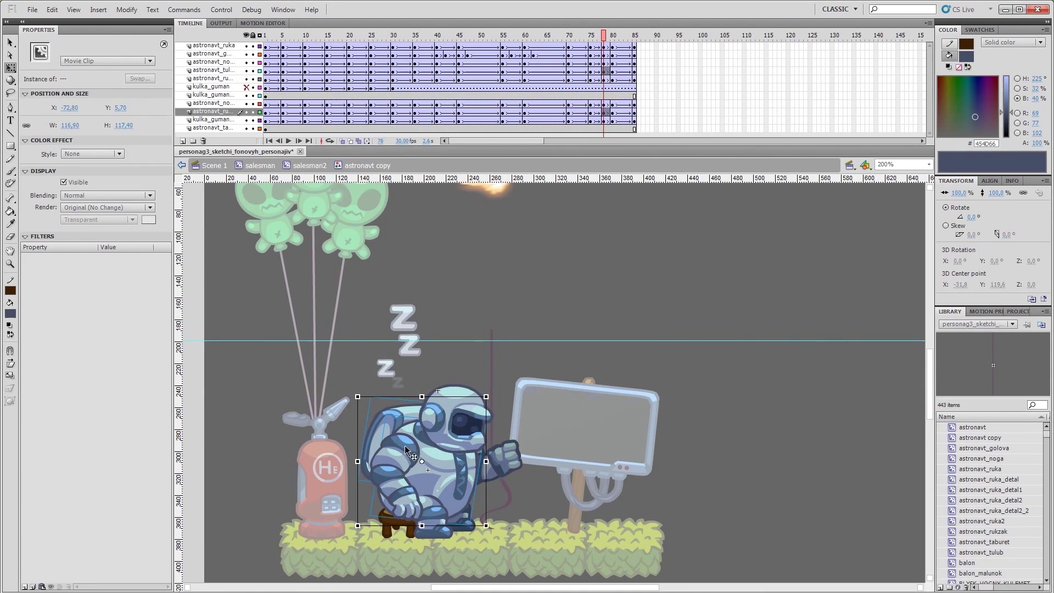
key(Return)
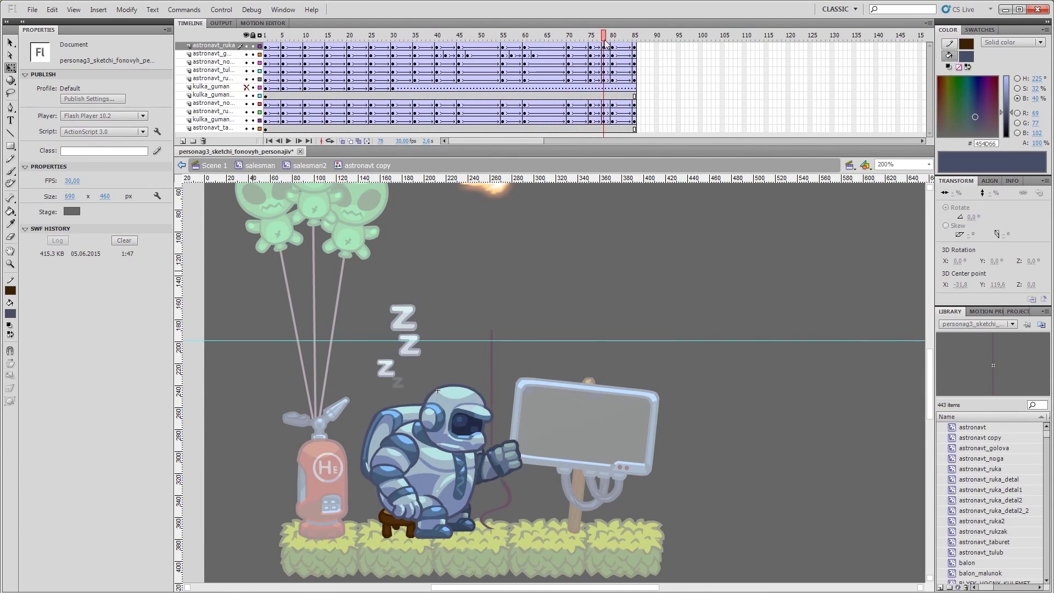
Step: Adjust the balloon-holding arm at frame 78 and lean the whole upper body further back at frame 75
click(604, 78)
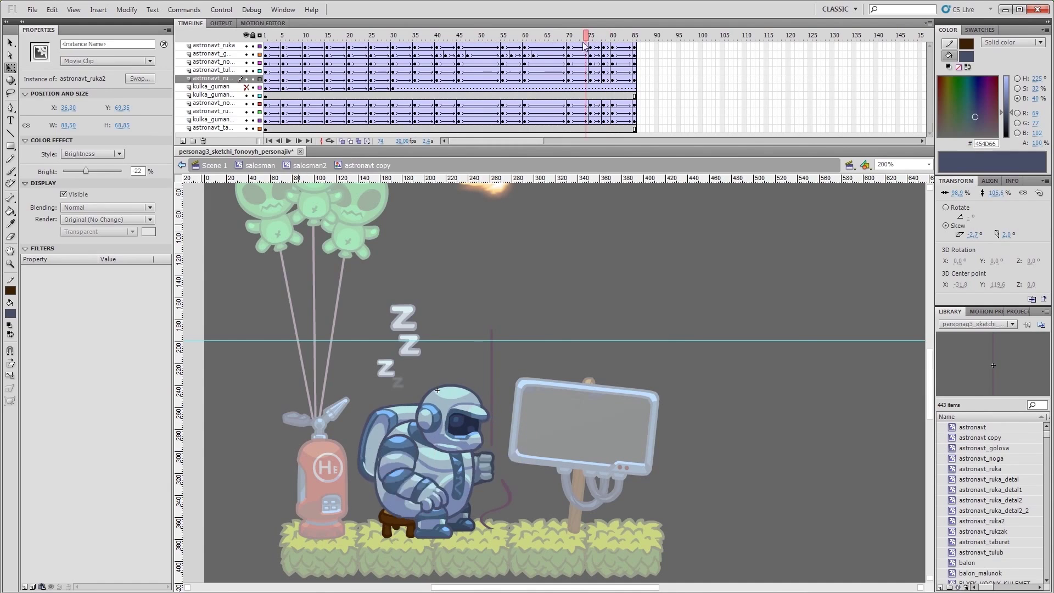
key(Return)
click(595, 55)
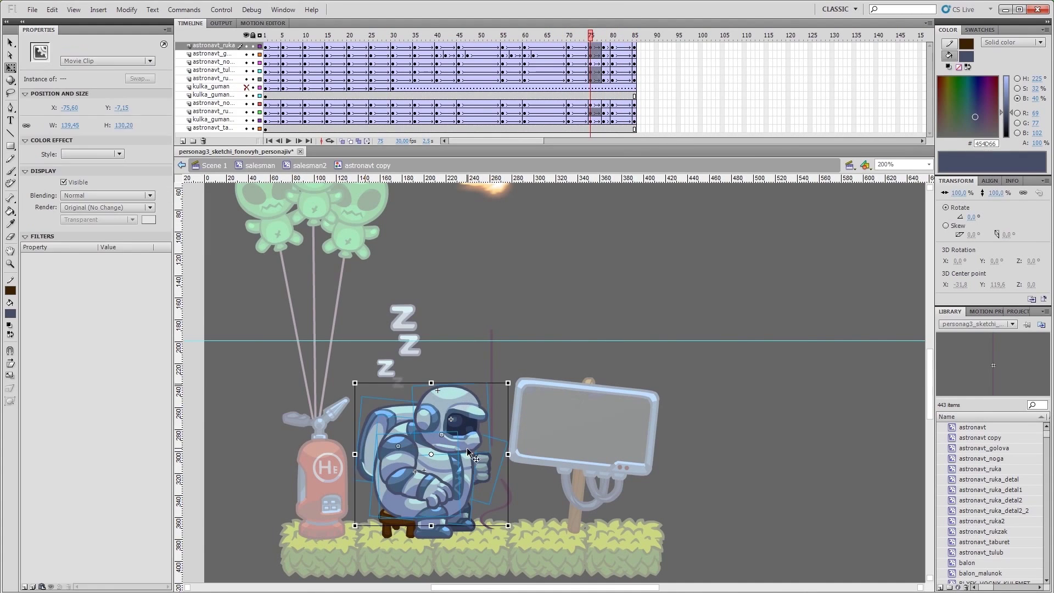
key(Return)
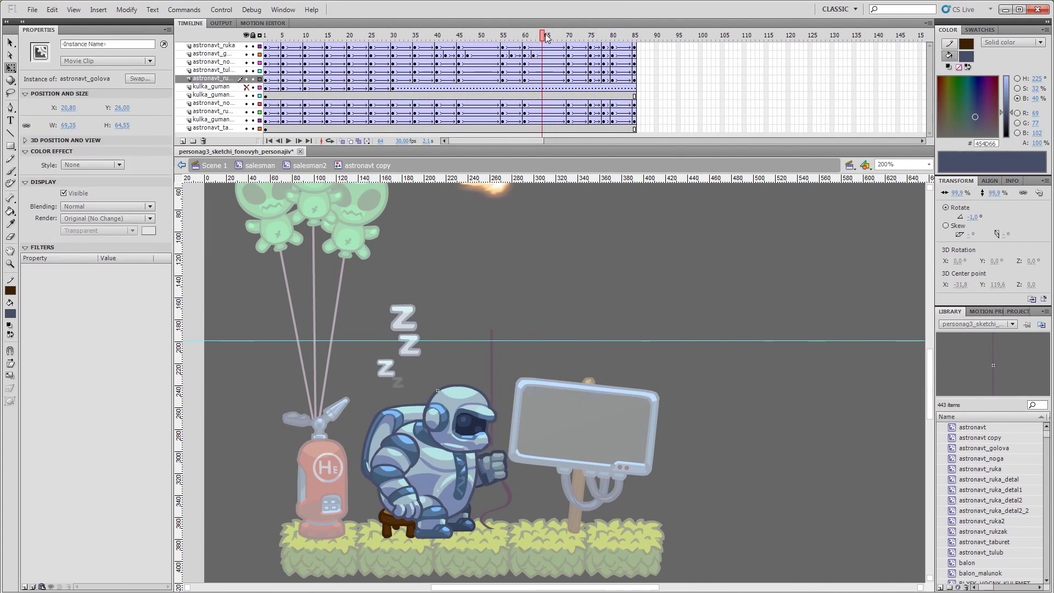
click(634, 72)
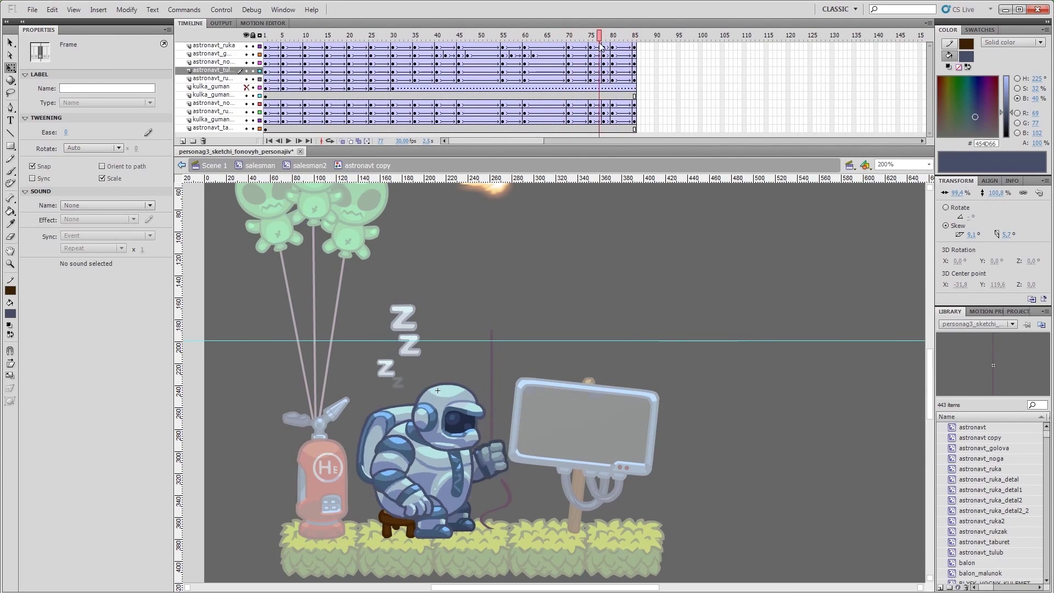
key(Return)
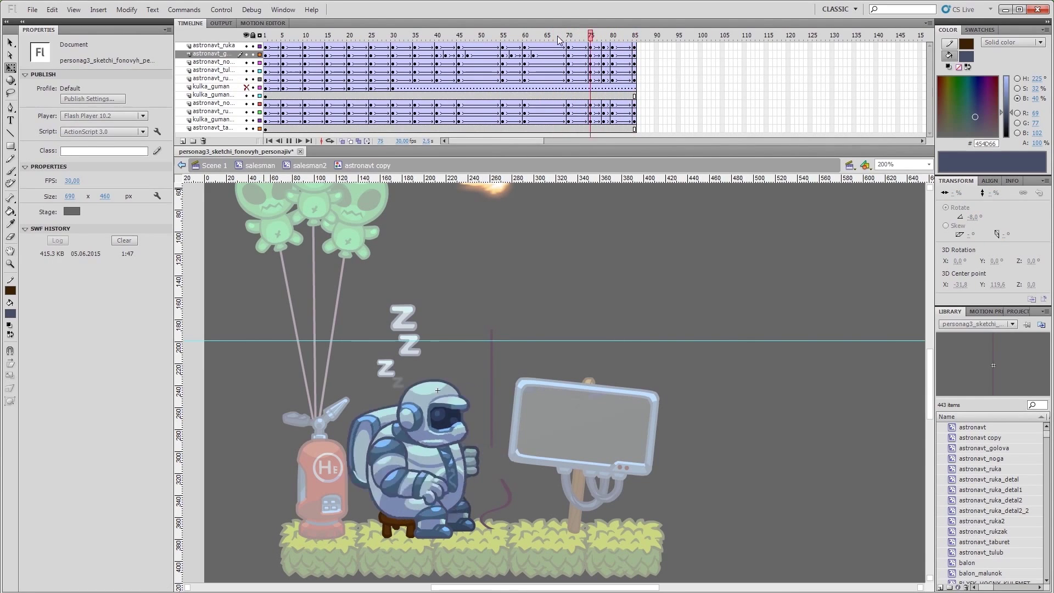
Step: Reangle the balloon-holding arm at frame 75, play the animation through, and save the file
drag(402, 39, 591, 39)
click(475, 471)
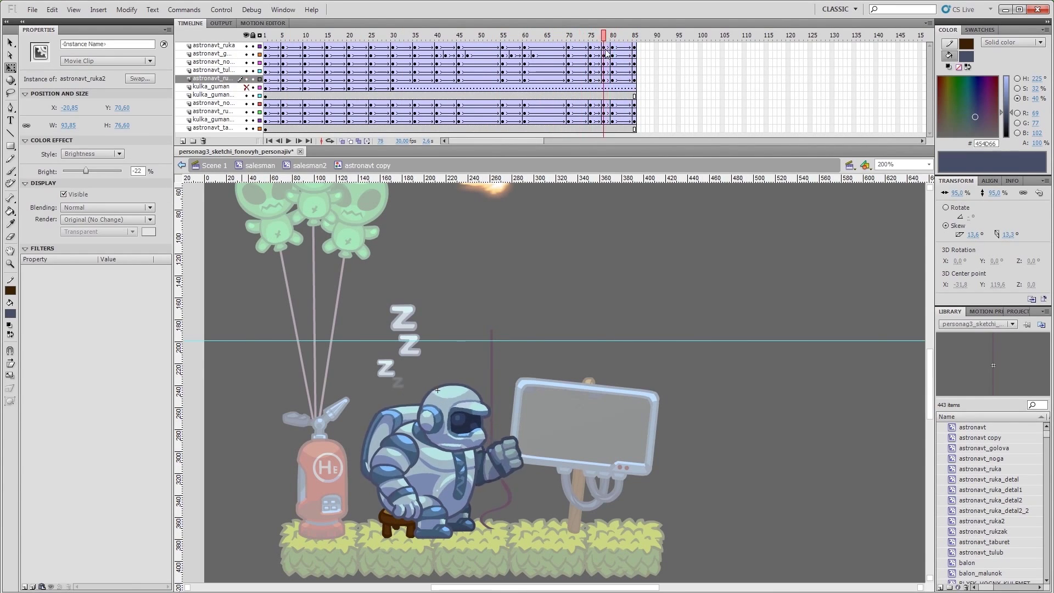
click(570, 36)
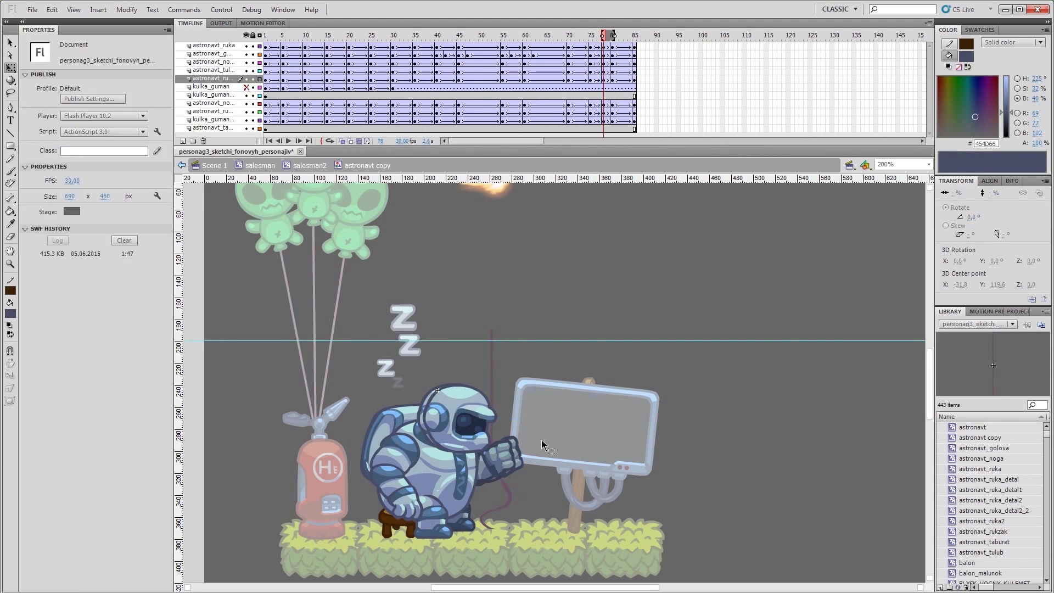
key(Return)
key(ctrl+Return)
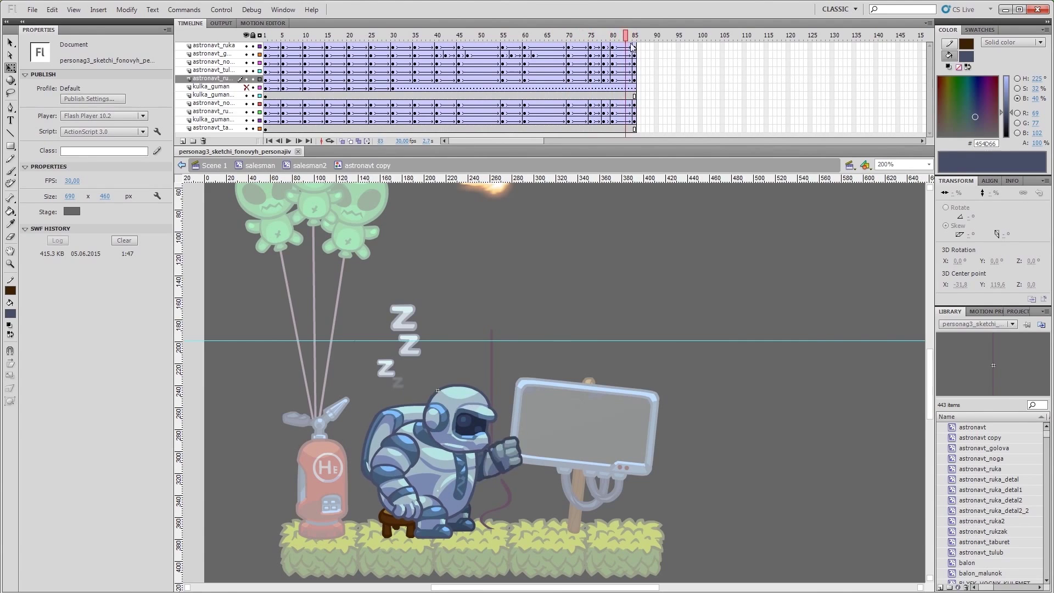
Step: Extend the astronaut's layers to frame 90 by pasting copied pose keys there, and preview the result
click(306, 78)
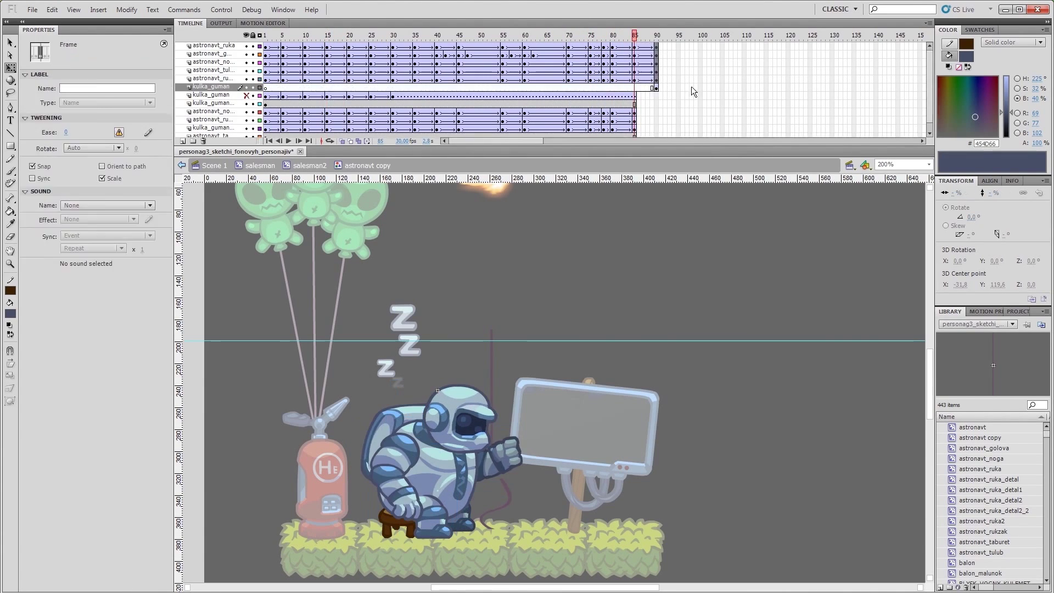
click(374, 36)
click(328, 36)
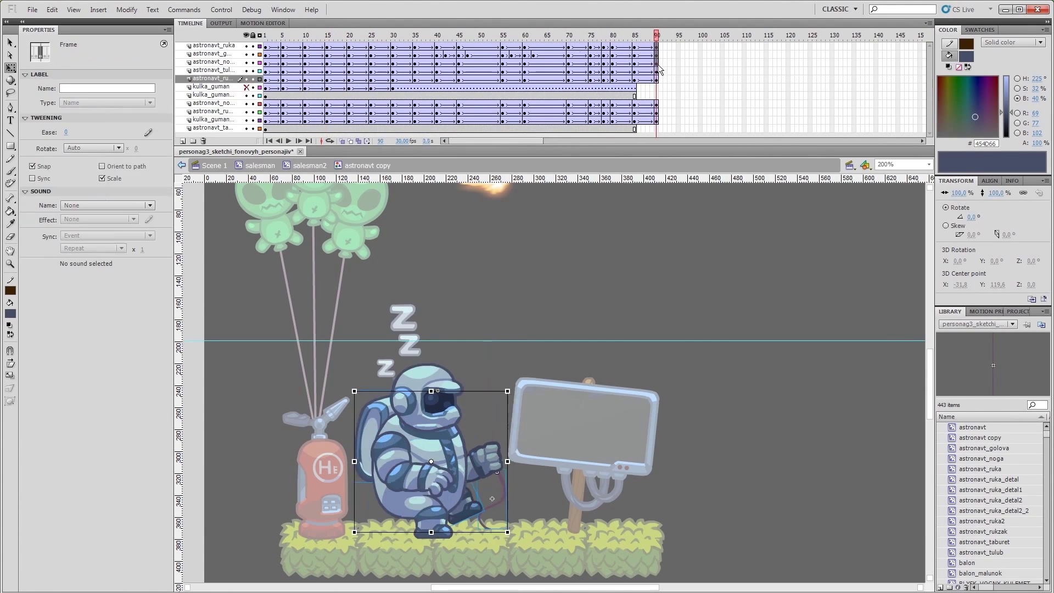
key(Return)
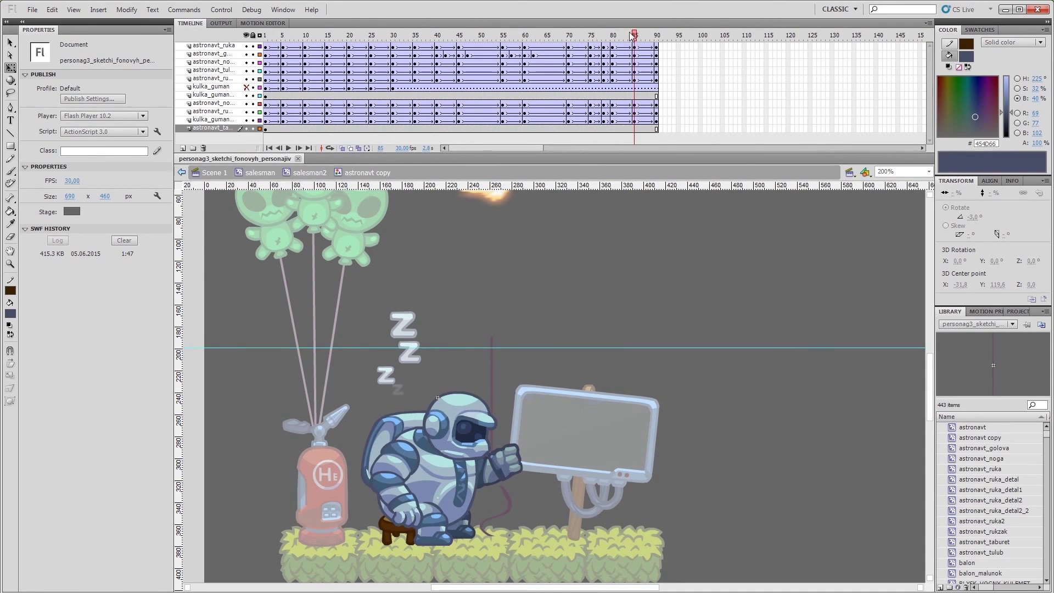
Step: Extend the layers to frame 95 and reuse the balloon-holding arm's frame 70 pose at frame 90
key(ctrl+z)
click(566, 78)
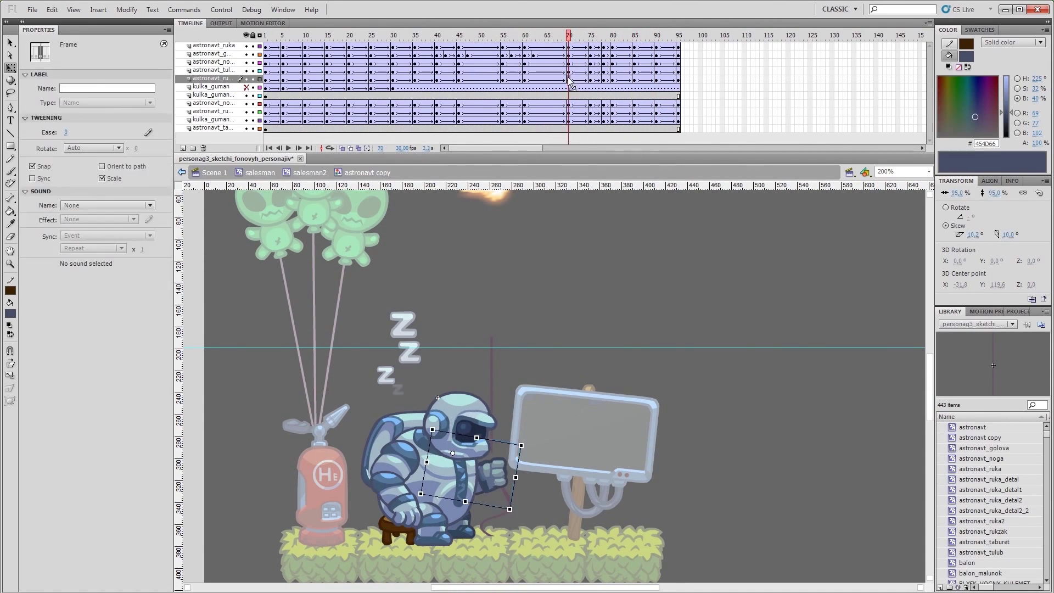
drag(583, 36, 660, 49)
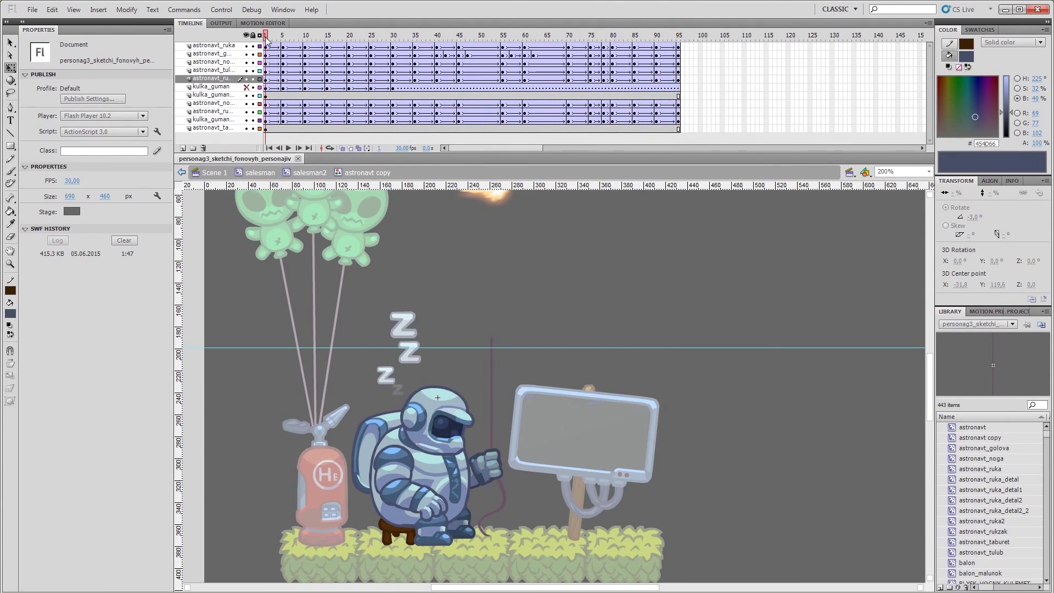
Step: Insert five frames across all layers after frame 90 so the animation runs to frame 100
click(657, 88)
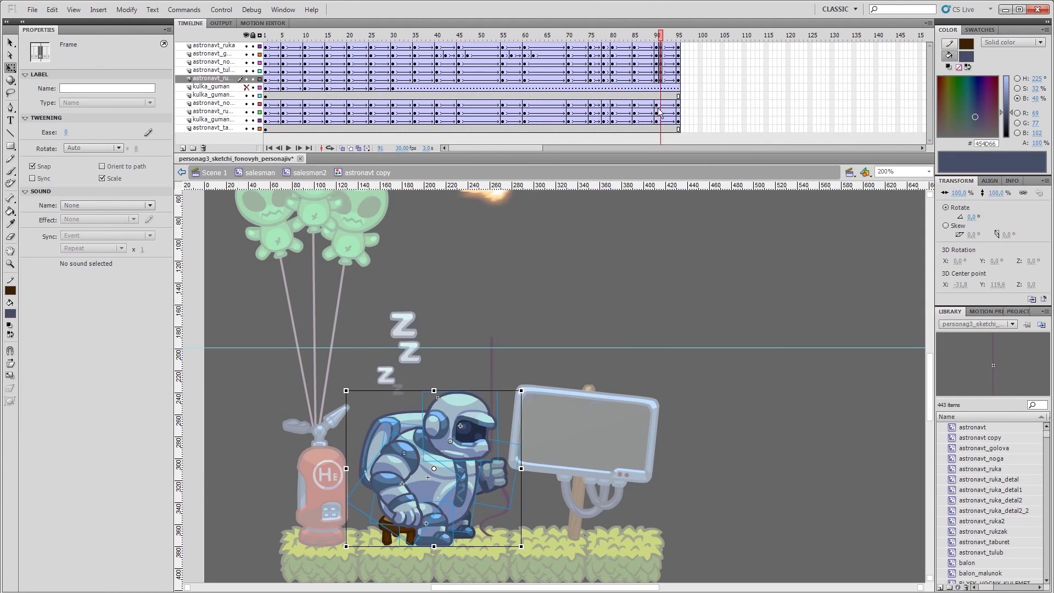
key(F5)
key(F5)
key(F5)
key(F5)
key(F5)
click(648, 35)
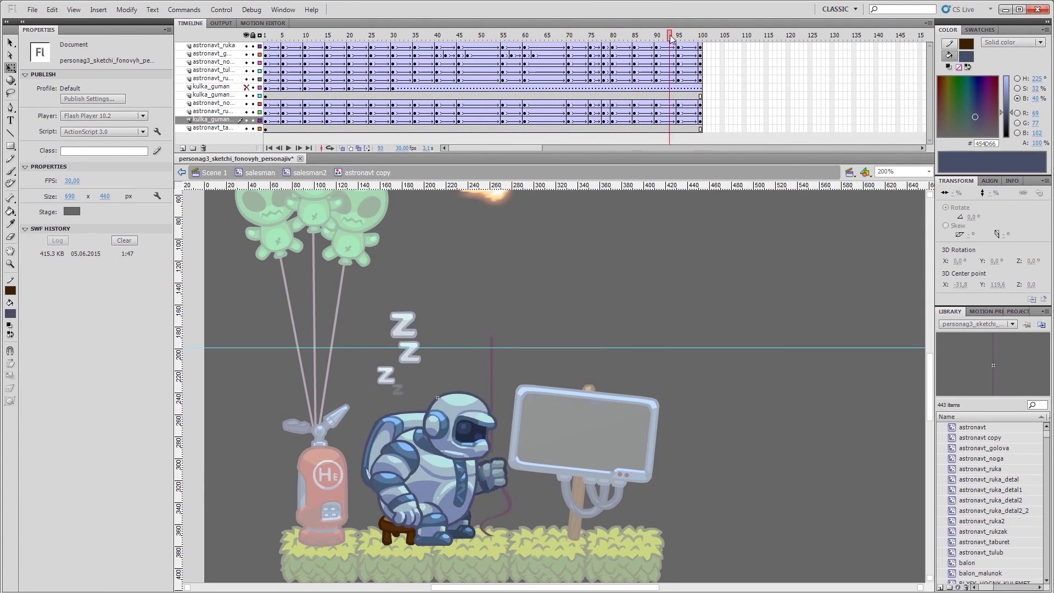
Step: Space out the ending keys to frames 98 and 110 and extend the astronaut's layers to a key at frame 120
drag(692, 45, 691, 78)
drag(583, 36, 722, 35)
key(F5)
click(519, 120)
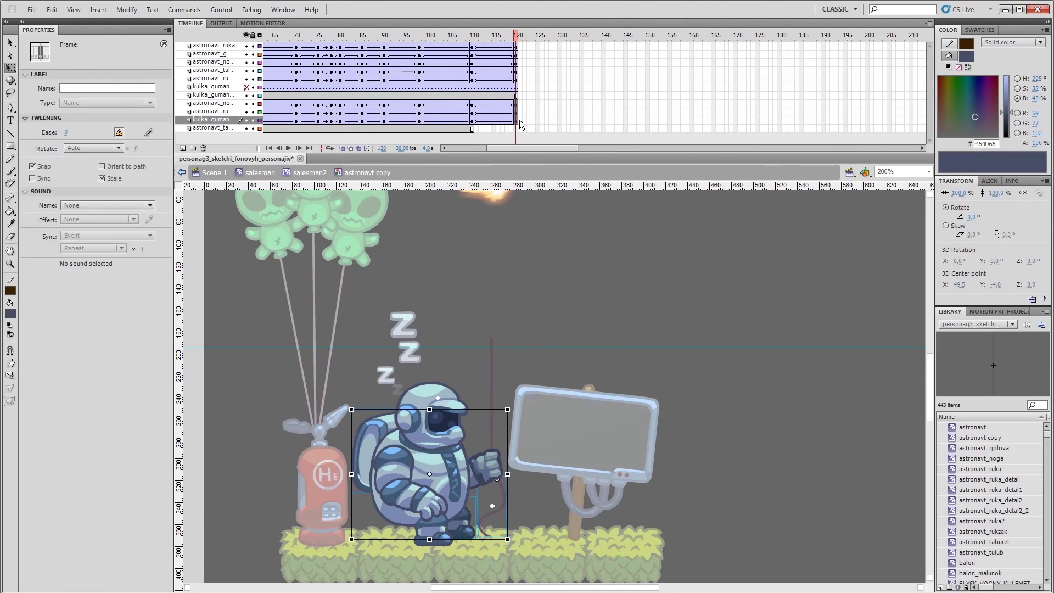
Step: In the salesman2 symbol, key the astronavt copy layer at frame 115 and place the original astronavt symbol there
double_click(579, 224)
click(763, 39)
click(766, 36)
click(451, 440)
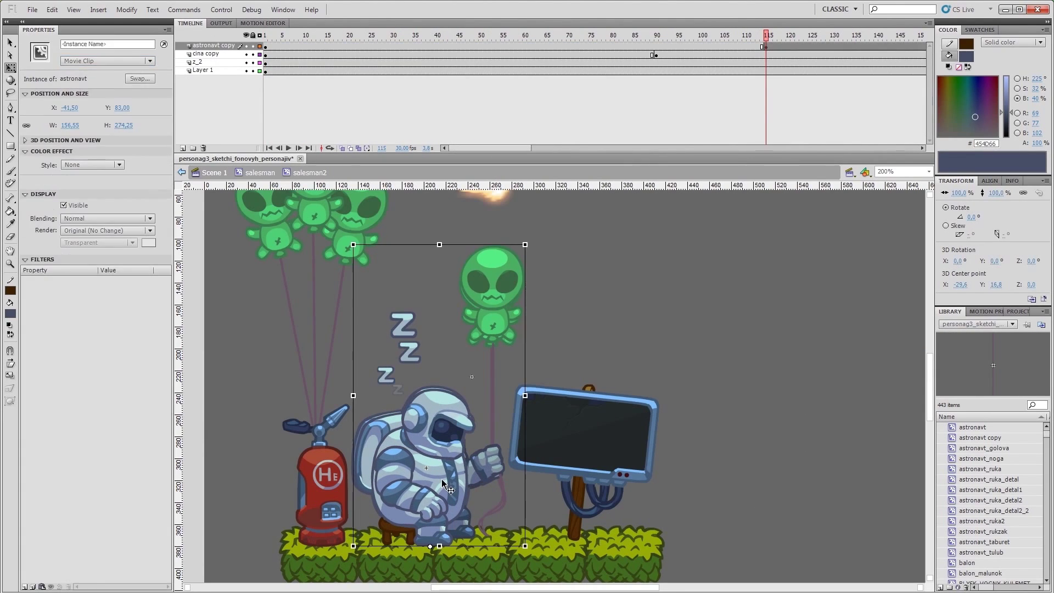
Step: Copy the original astronaut's first-frame artwork and paste it in place on a new layer at frame 140 of astronavt copy
double_click(429, 476)
click(267, 112)
right_click(266, 112)
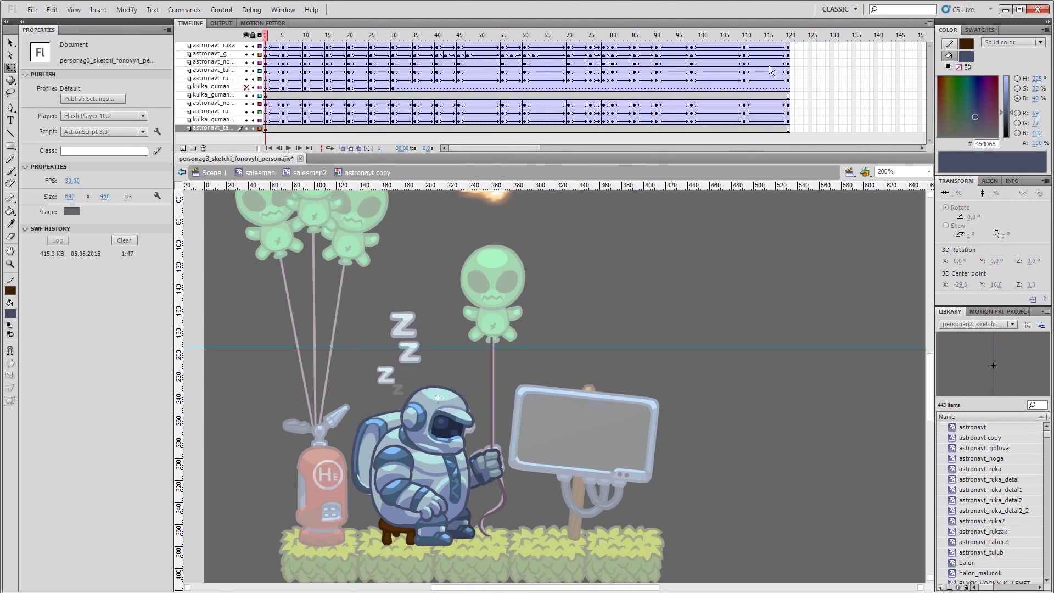
click(639, 46)
key(ctrl+shift+v)
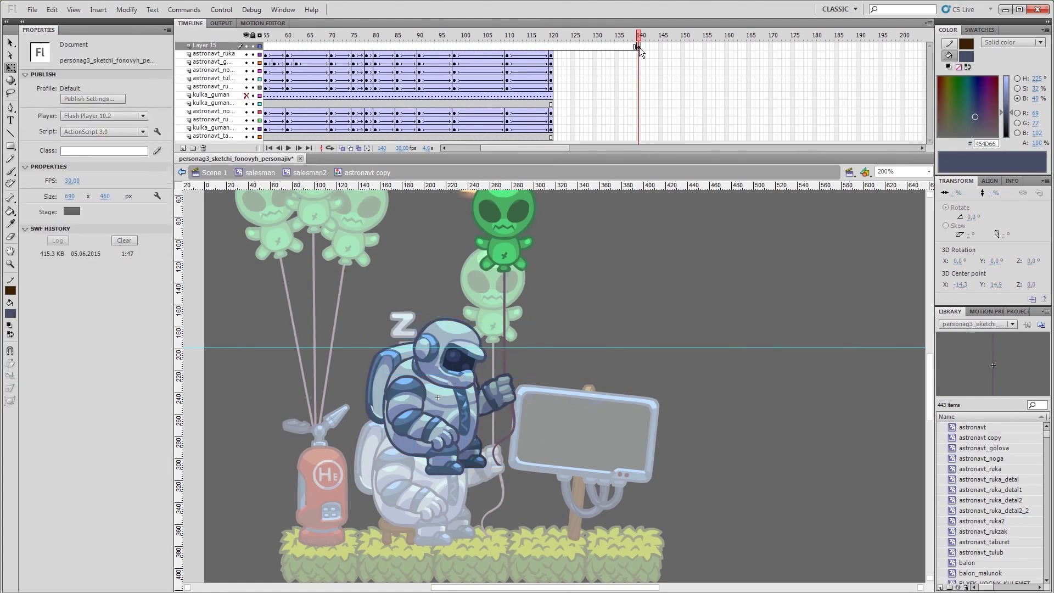
Step: Move the pasted astronaut and balloon down onto the original sleeping figure at frame 140
click(439, 384)
key(ctrl+=)
key(ctrl+=)
key(ctrl+=)
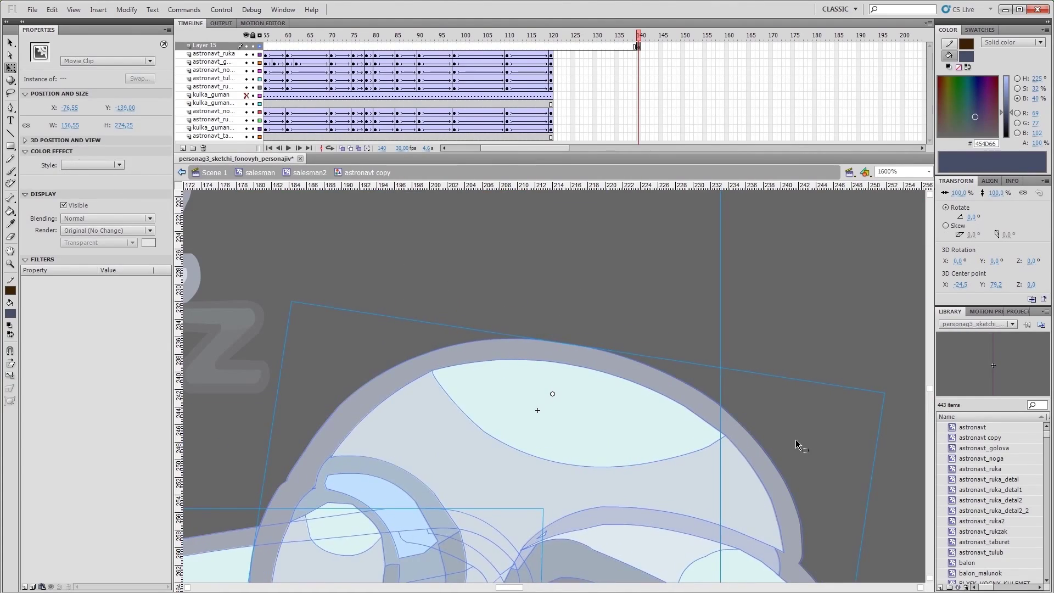
click(621, 421)
key(ctrl+=)
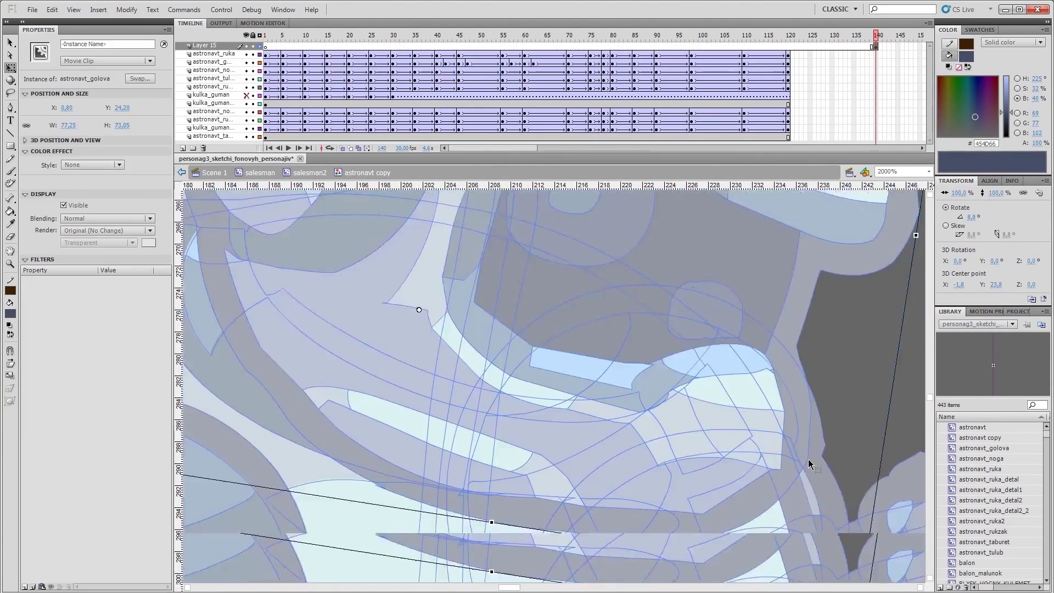
Step: Fine-tune the pasted astronaut's alignment by comparing its head, hand and foot outlines with the underlying artwork
scroll(808, 459, down, 10)
click(681, 516)
scroll(752, 485, up, 3)
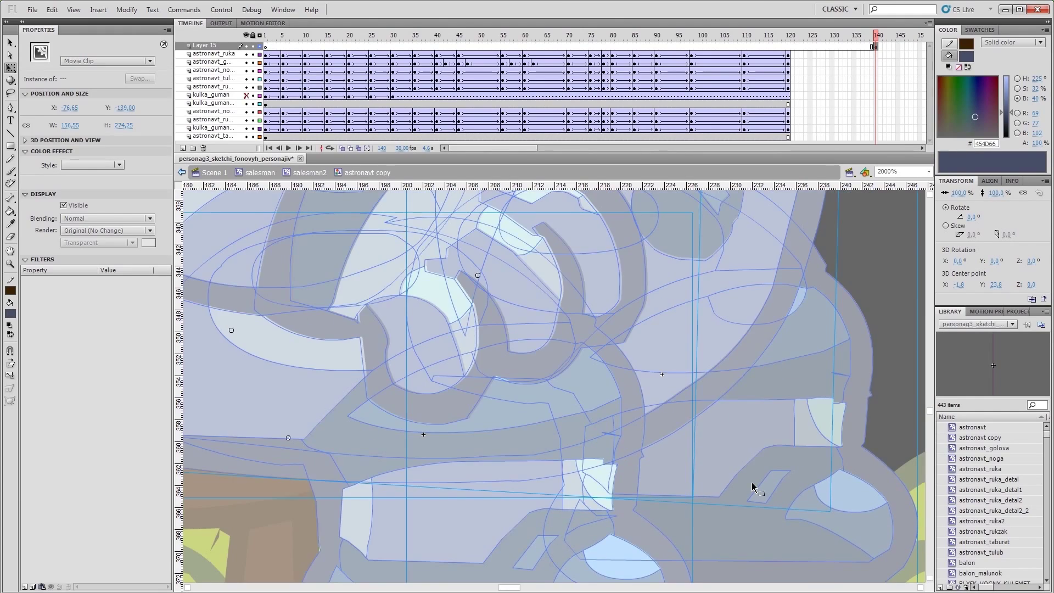
scroll(752, 483, up, 12)
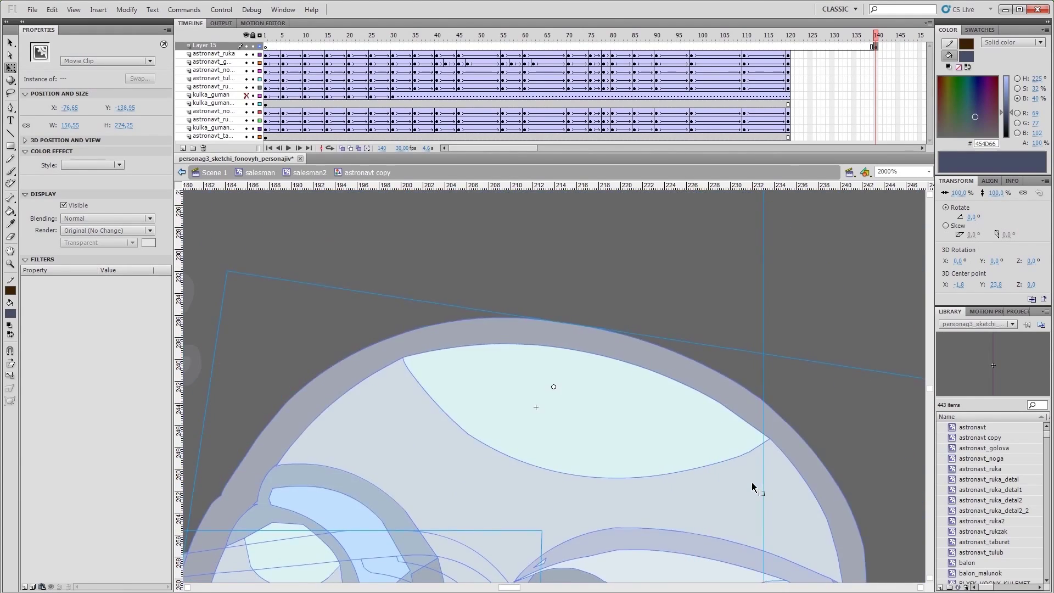
scroll(752, 483, down, 13)
click(427, 376)
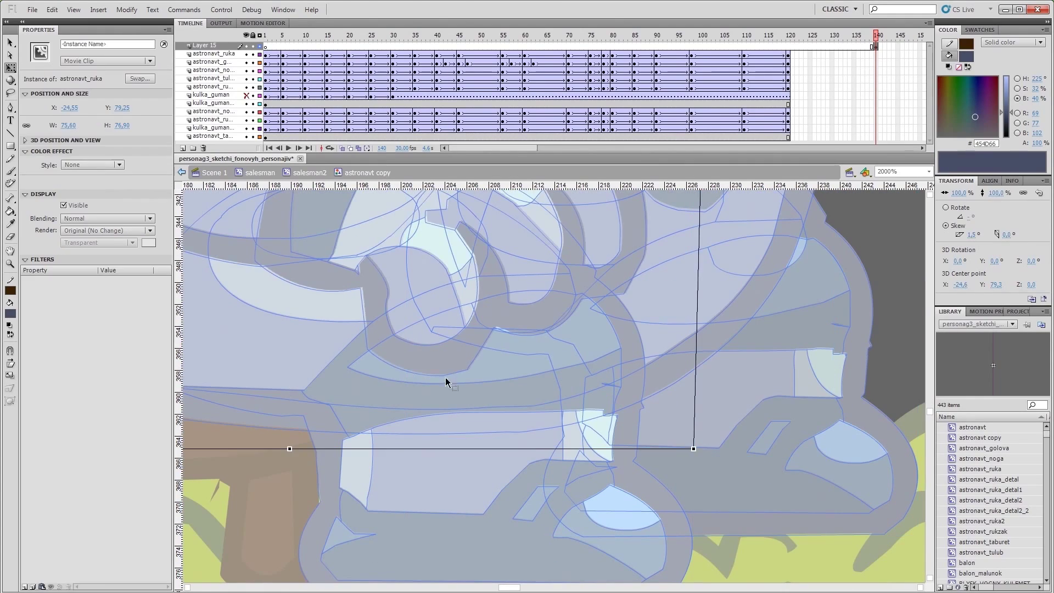
click(694, 560)
click(708, 560)
scroll(708, 560, up, 2)
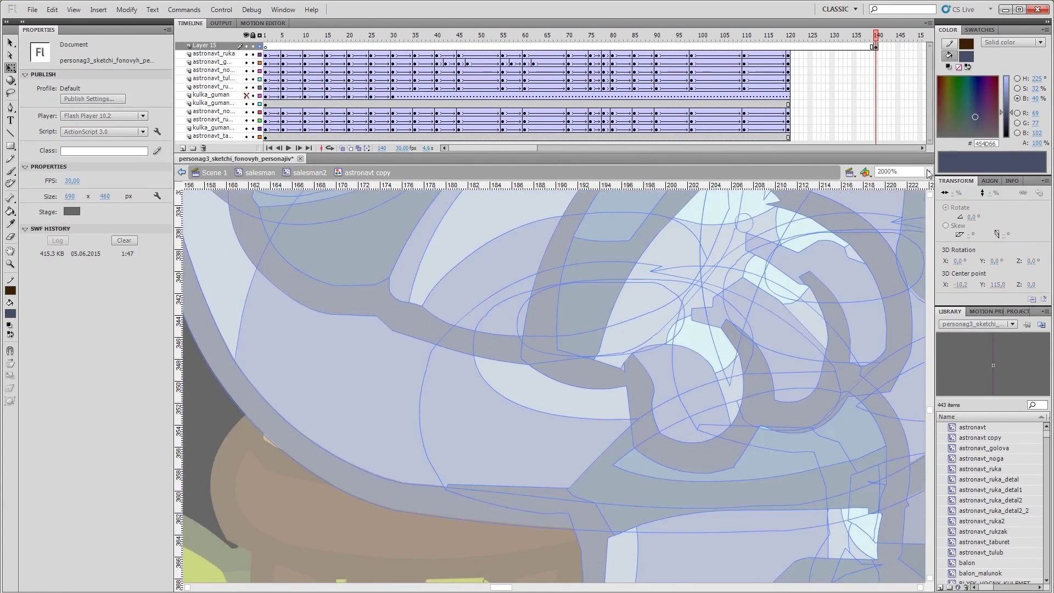
scroll(782, 392, down, 5)
click(782, 392)
scroll(782, 392, down, 2)
click(719, 336)
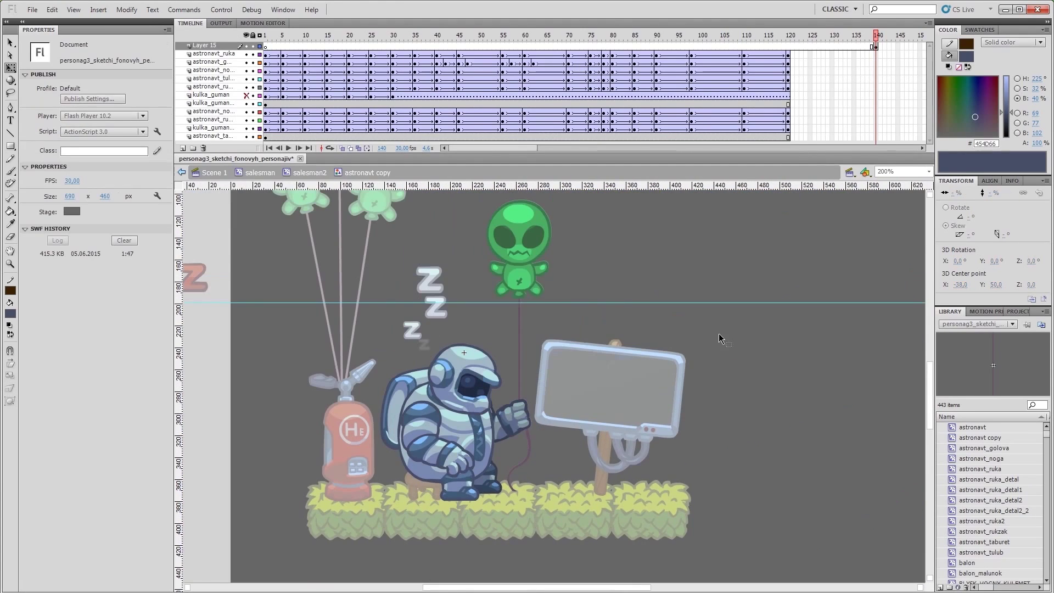
Step: Place the pasted astronaut's head and front arm on the astronavt_golova and astronavt_ruka layers at frame 140
click(626, 147)
drag(263, 93, 283, 93)
right_click(483, 250)
key(Escape)
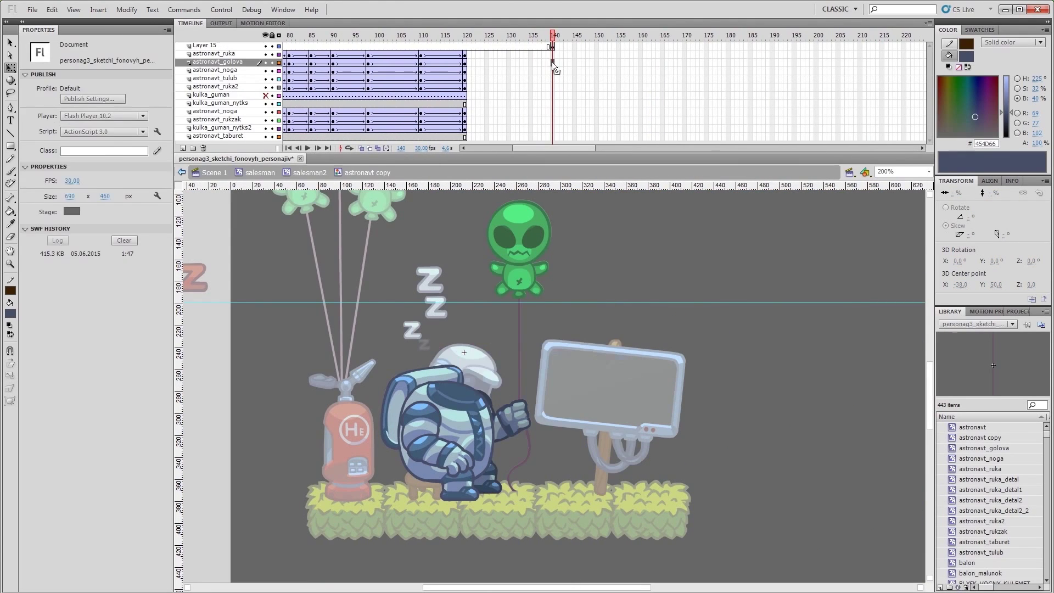
click(555, 64)
key(F5)
drag(556, 66, 549, 55)
click(254, 107)
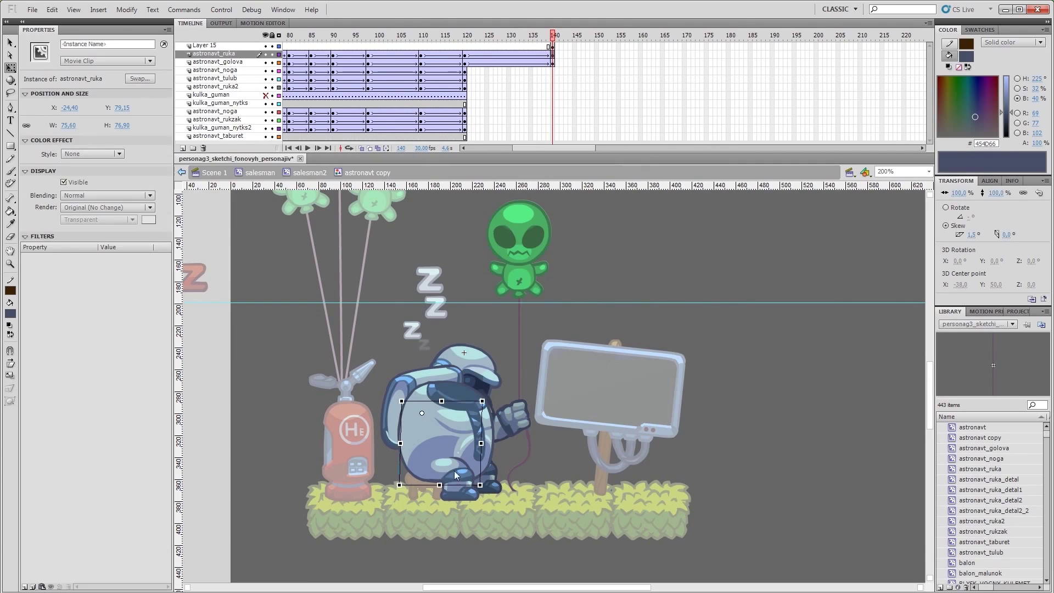
Step: Place the pasted legs and torso on the two astronavt_noga layers and the astronavt_tulub layer at frame 140
click(553, 71)
key(F5)
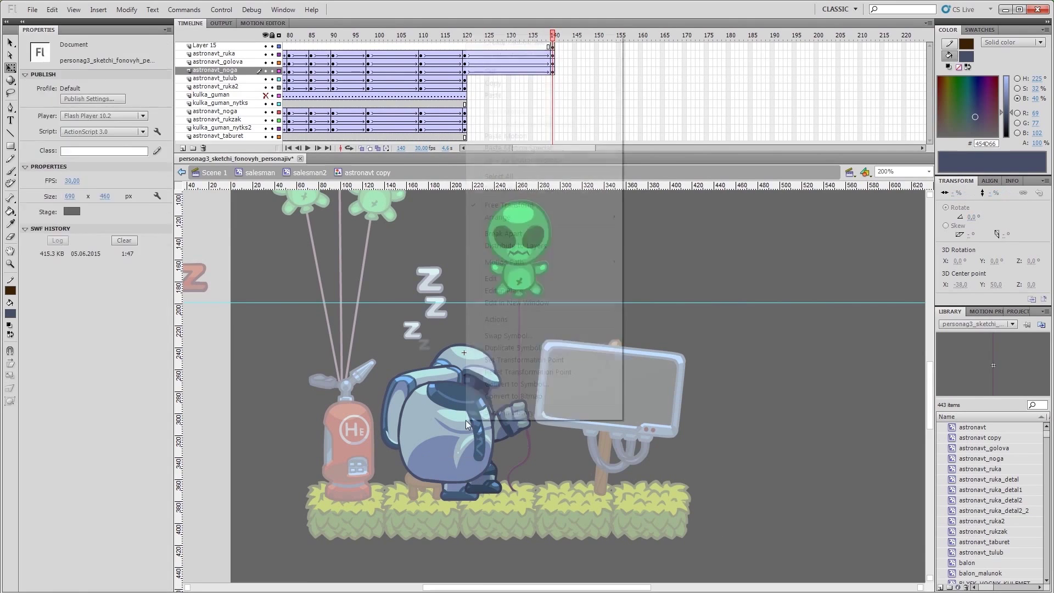
right_click(553, 78)
click(566, 88)
click(553, 112)
key(F5)
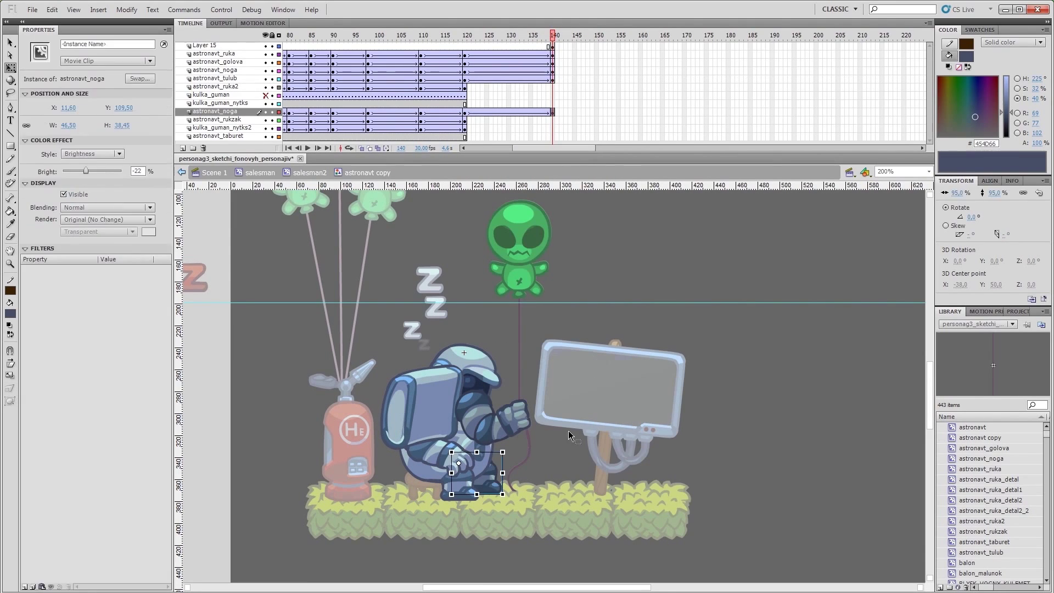
Step: Place the pasted backpack and raised arm on the astronavt_rukzak and astronavt_ruka2 layers at frame 140
click(267, 77)
click(552, 87)
key(F5)
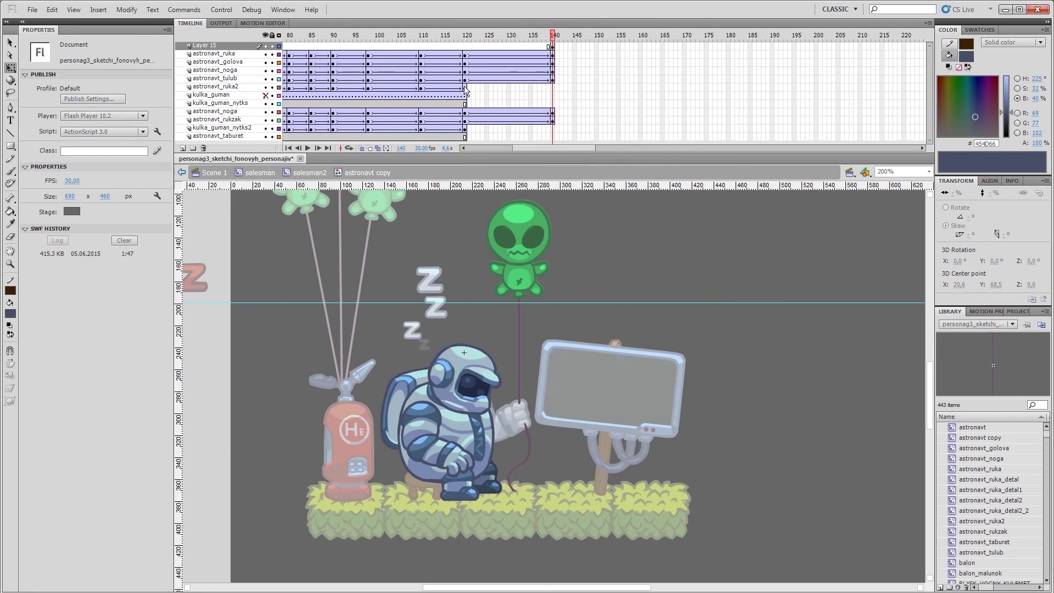
right_click(602, 302)
click(703, 283)
Step: Shift the astronaut's closing keyframes from frame 140 to frame 145 and save the file
drag(464, 35, 575, 136)
key(F5)
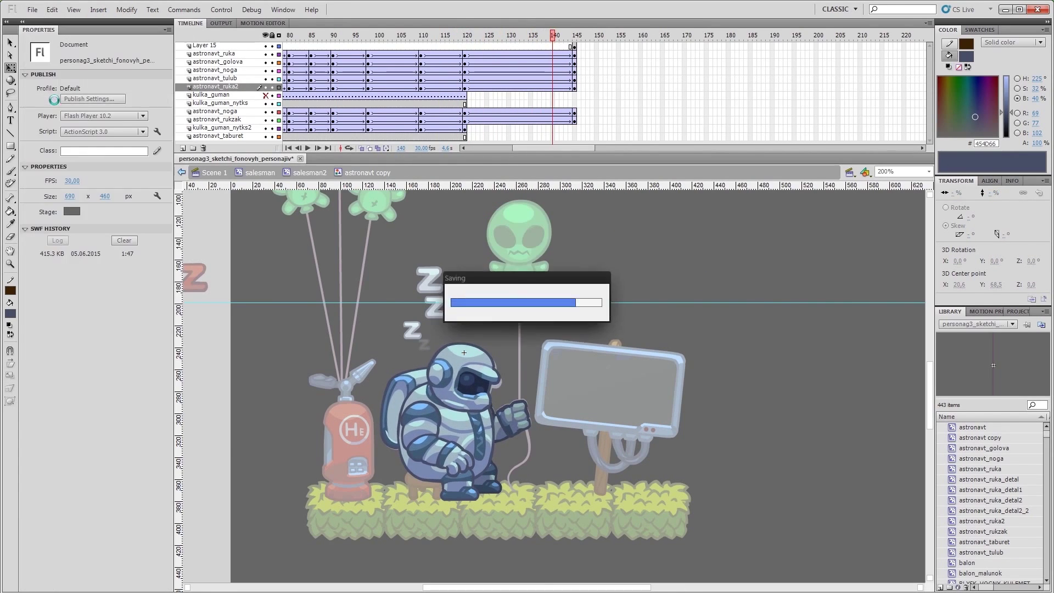
click(476, 127)
key(ctrl+s)
Step: Put the pasted balloon and string on the kulka_guman and kulka_guman_nytks layers, keyed at frame 120 and extended to frame 145
click(519, 247)
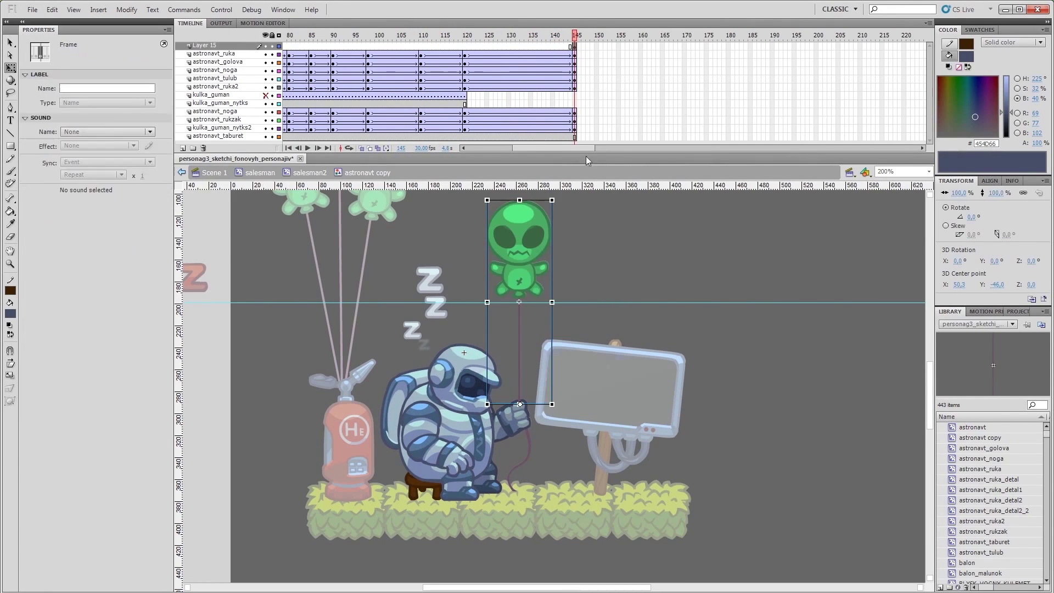
click(465, 93)
click(465, 95)
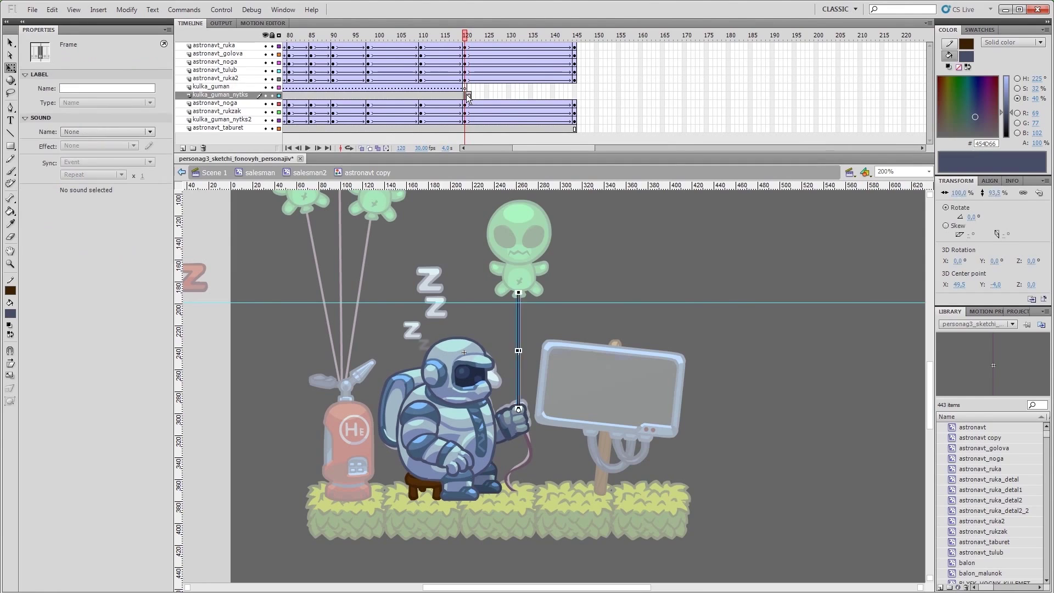
click(564, 205)
click(574, 94)
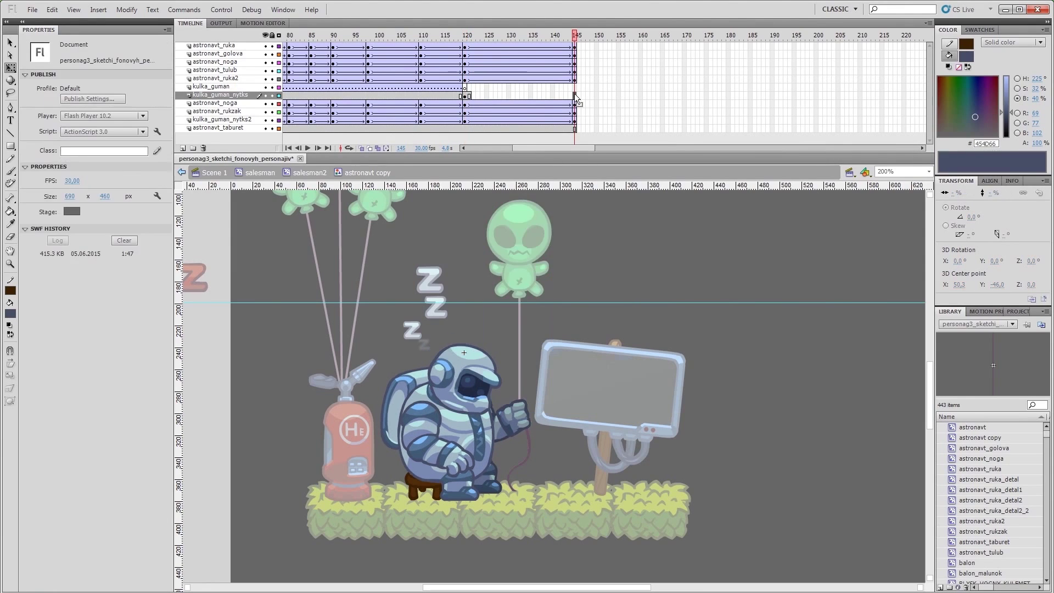
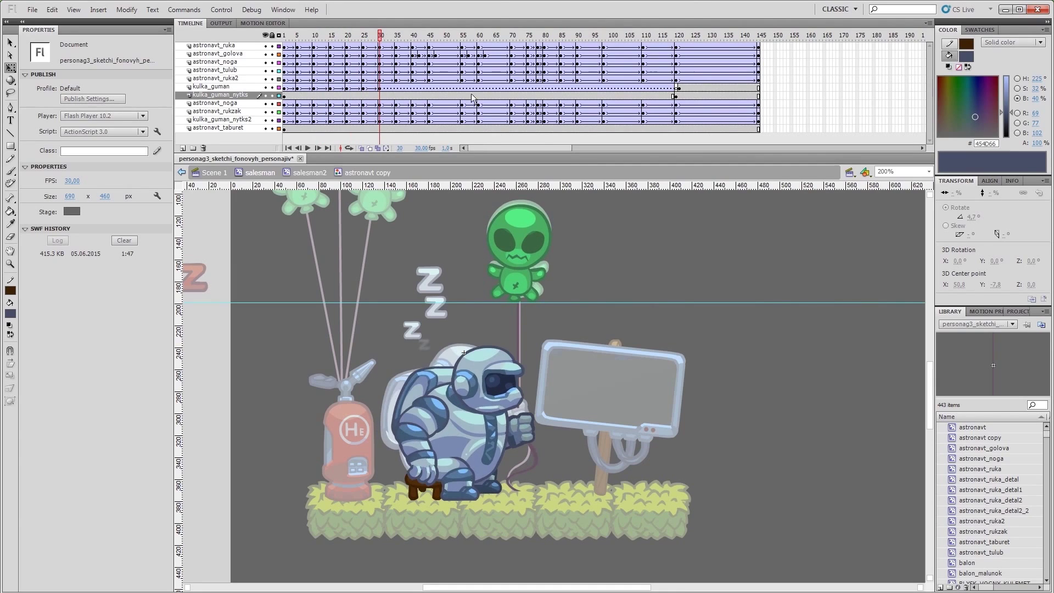
Step: Key the balloon's sway on kulka_guman from frame 30 to 45, tilting it -3.5° at frame 35, and play it back
click(516, 247)
drag(551, 202, 547, 197)
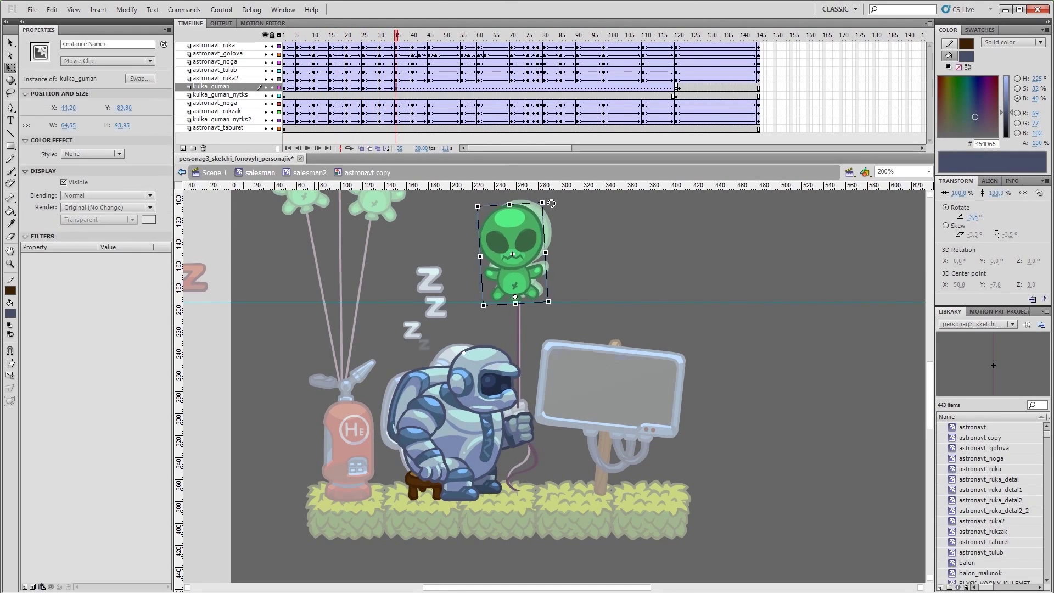
click(414, 89)
drag(430, 35, 380, 35)
click(289, 35)
key(Return)
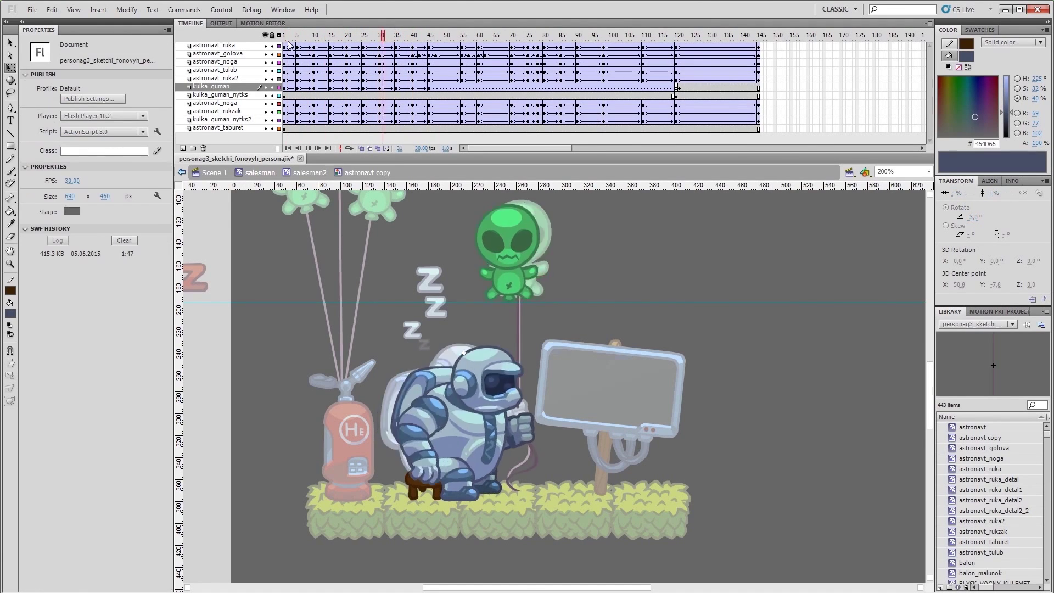
Step: In the salesman2 symbol, key the sleeping Zs on the z_2 layer from frame 115 and tween them through frame 200
double_click(606, 312)
click(862, 35)
drag(624, 42, 410, 60)
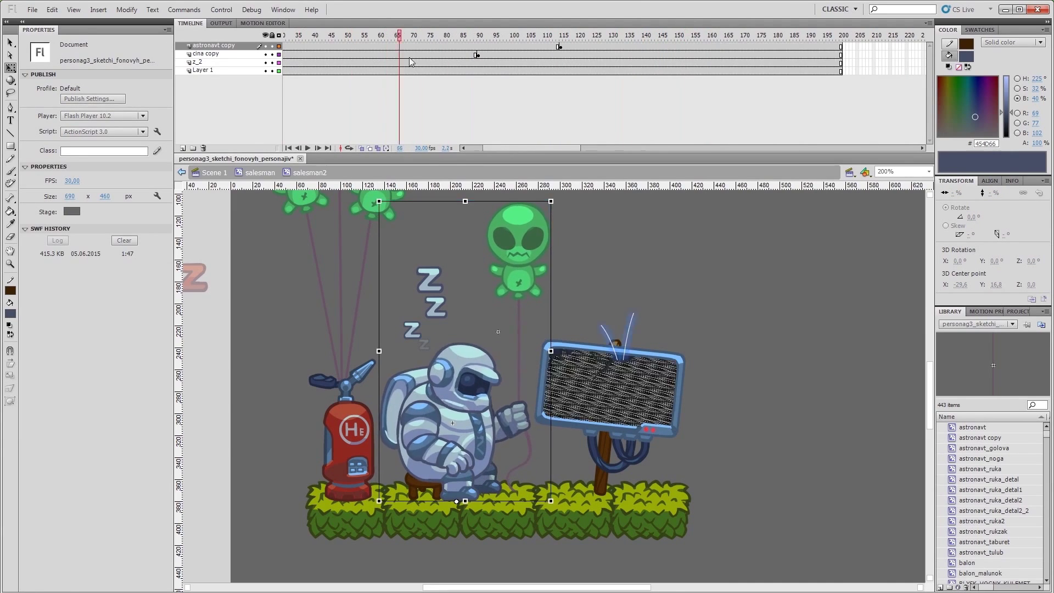
click(561, 63)
click(608, 36)
click(626, 36)
key(F6)
click(547, 36)
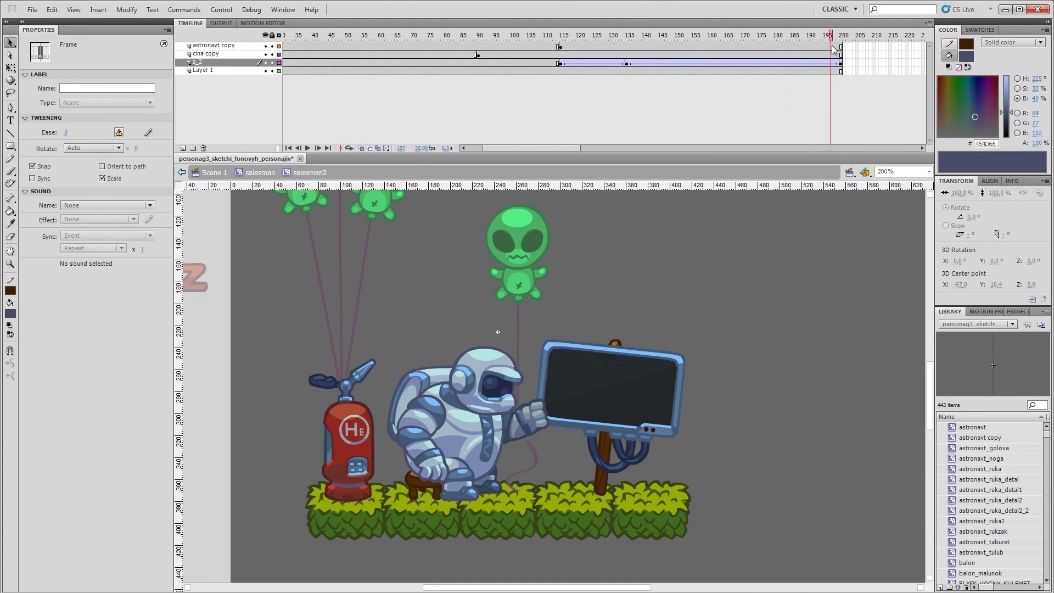
Step: Play and scrub the astronaut and balloon animation to check the motion inside astronavt copy and in salesman2
double_click(466, 418)
click(562, 36)
key(Return)
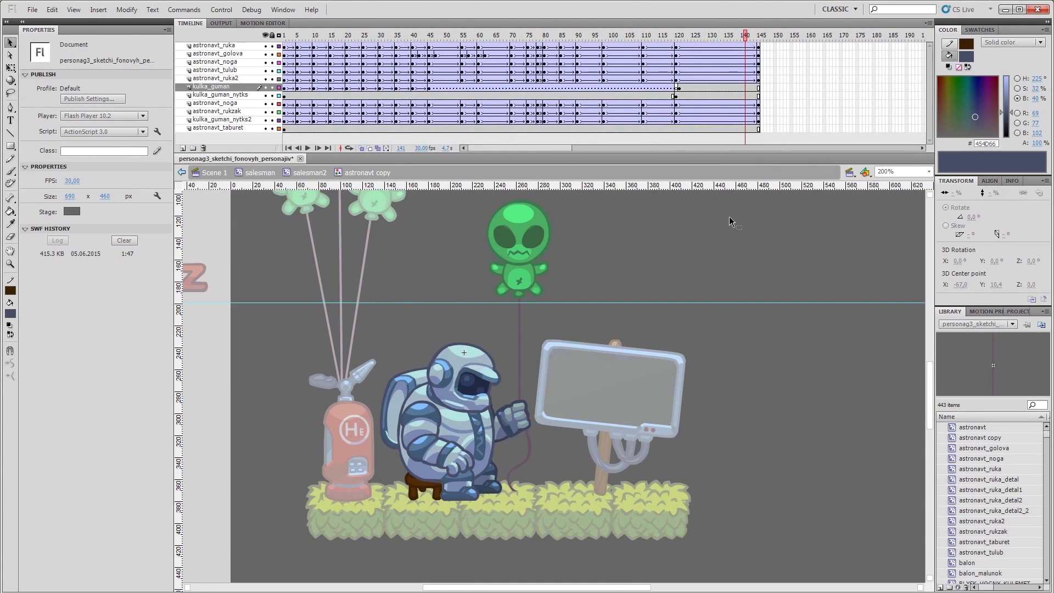
double_click(729, 217)
drag(390, 36, 772, 37)
drag(333, 38, 771, 64)
click(33, 9)
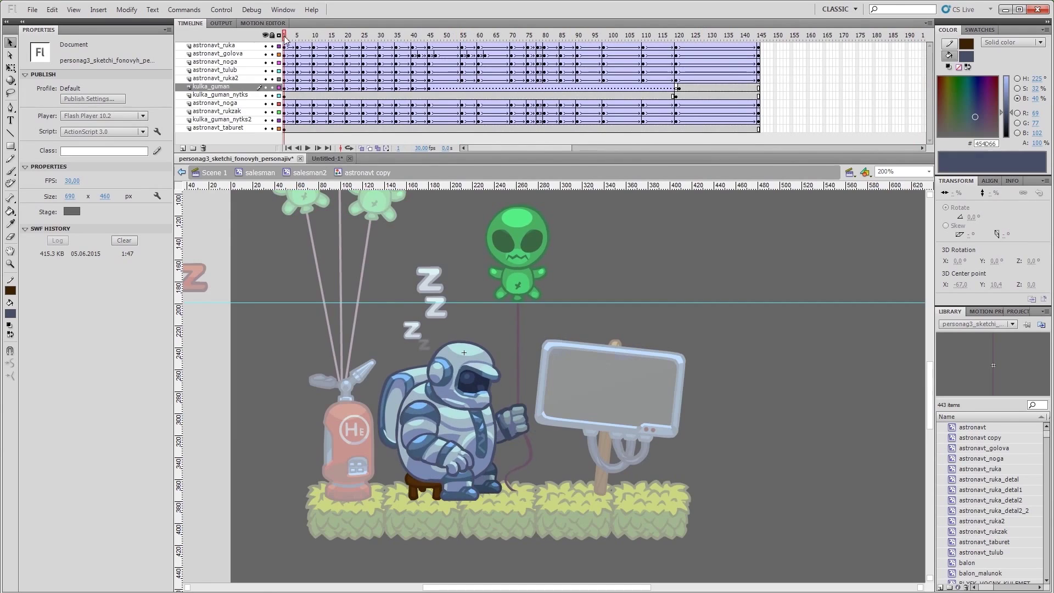
Step: Key further rotated balloon poses on the kulka_guman layer, continuing the sway from frame 45 to about frame 110
drag(412, 40, 428, 44)
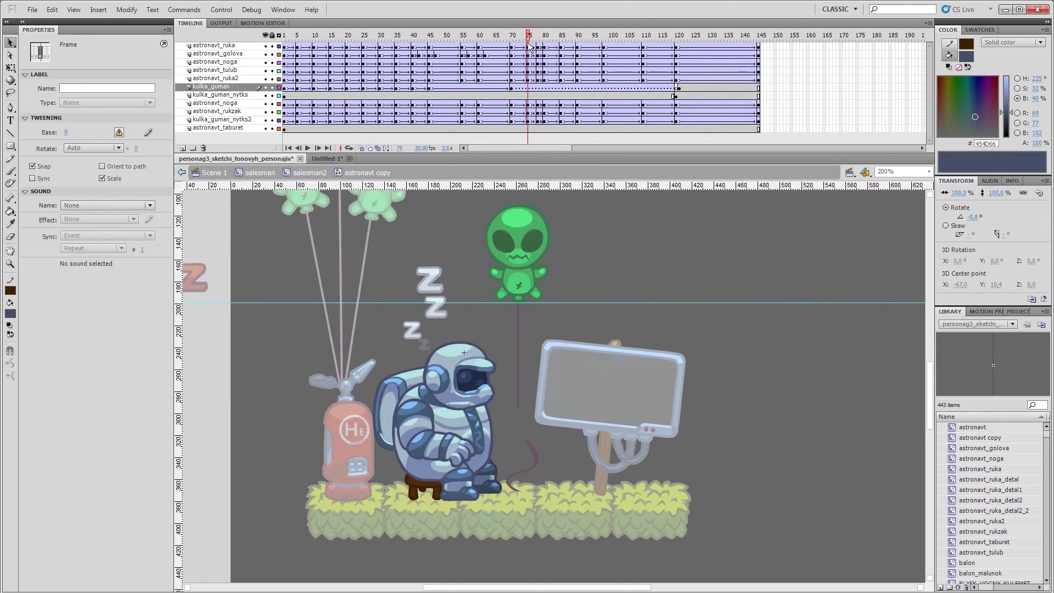
click(544, 88)
key(q)
drag(526, 202, 468, 203)
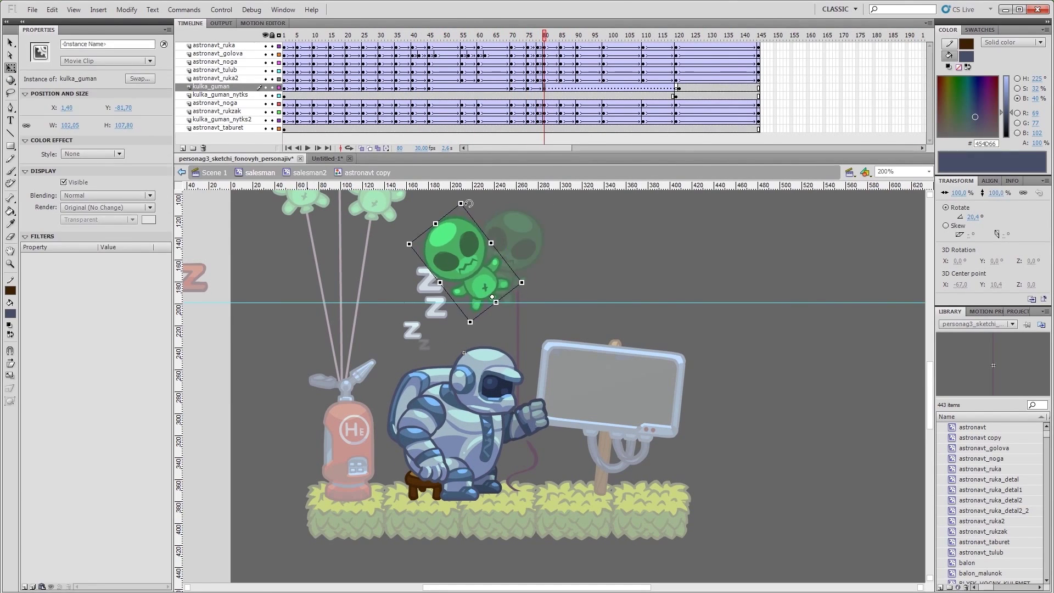
drag(490, 56, 634, 89)
click(628, 39)
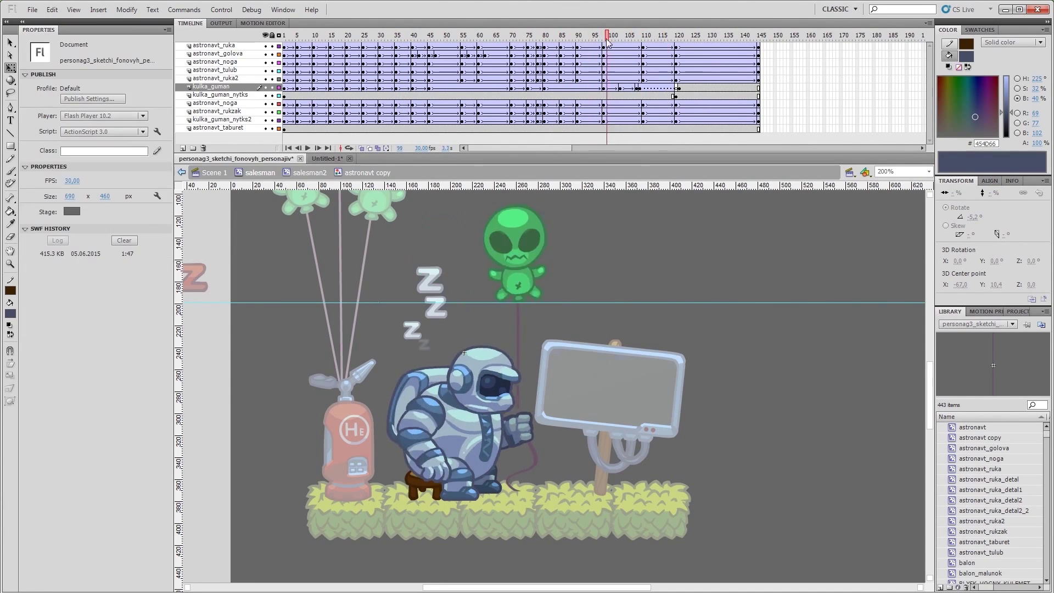
Step: Tween the balloon from frame 120 to 145, tilt it -4.2° at frame 110, and save the file
key(Return)
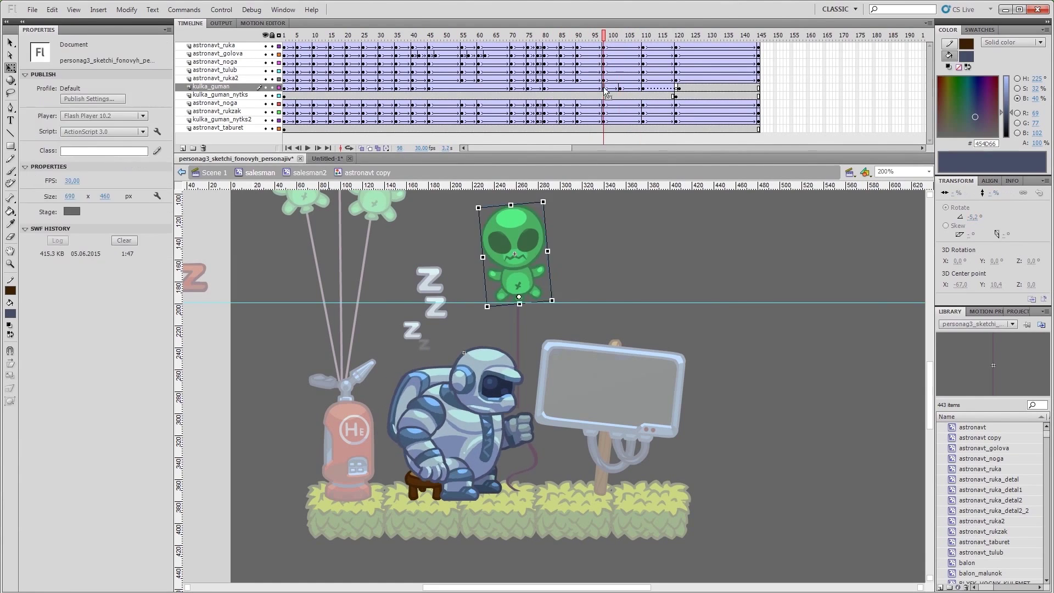
key(alt+f)
key(Escape)
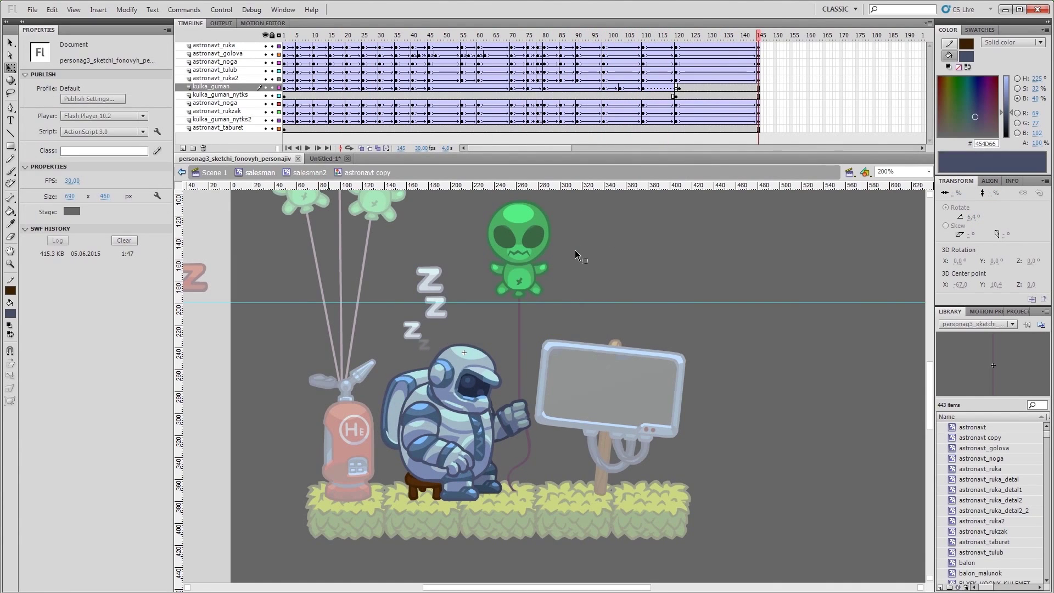
click(679, 87)
right_click(679, 89)
click(681, 92)
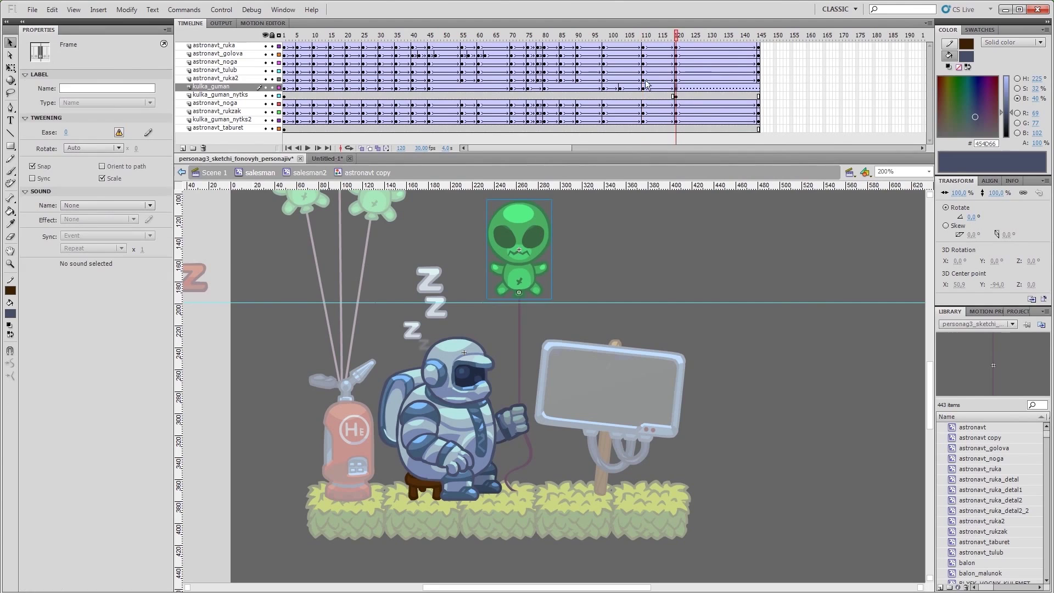
key(Return)
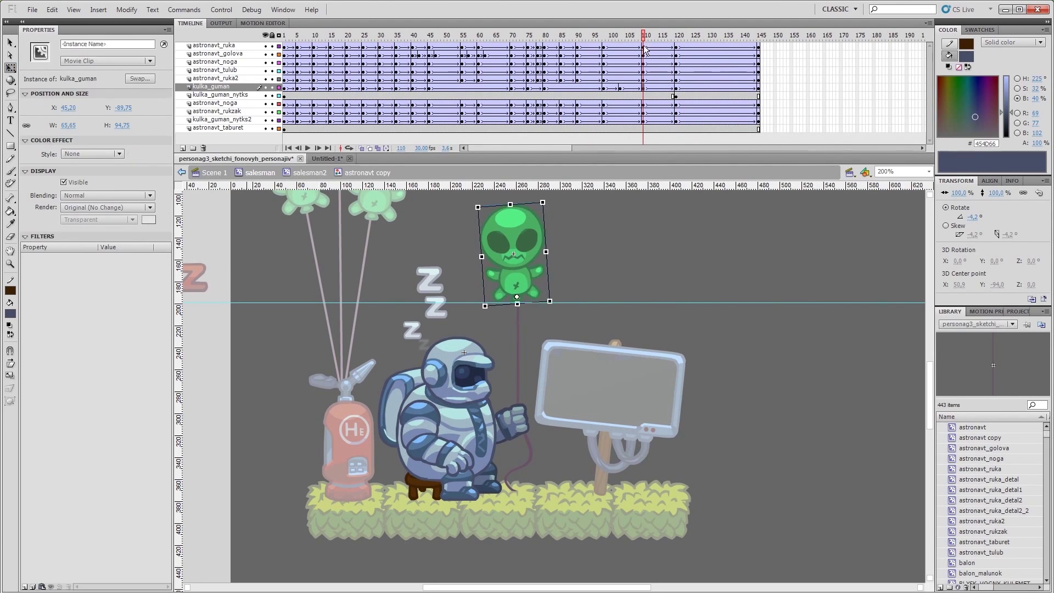
key(ctrl+s)
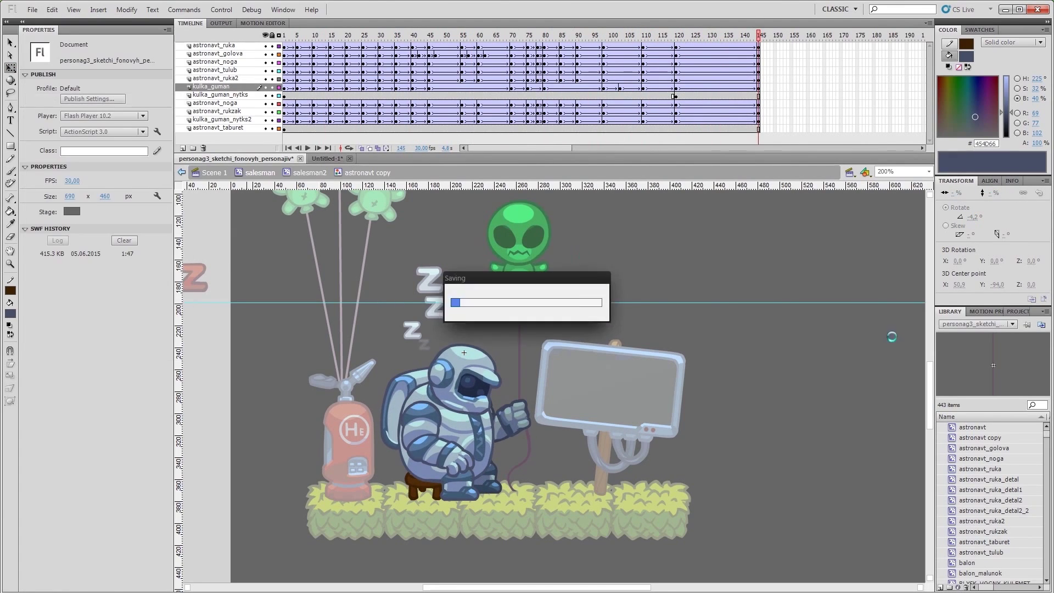
Step: Examine up close how the balloon string meets the balloon and the astronaut's hand at frame 5
click(285, 95)
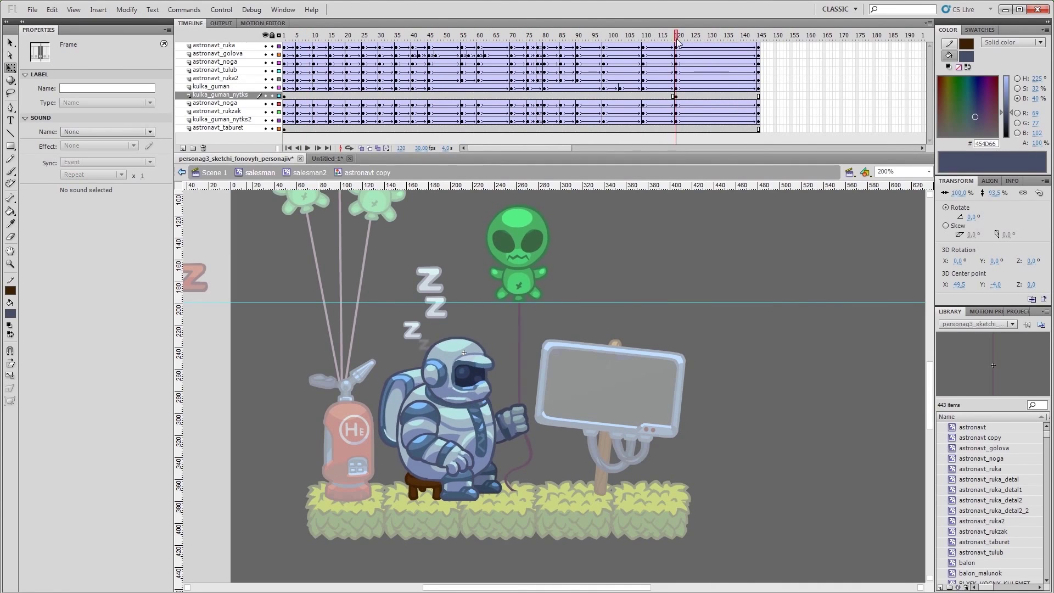
double_click(520, 338)
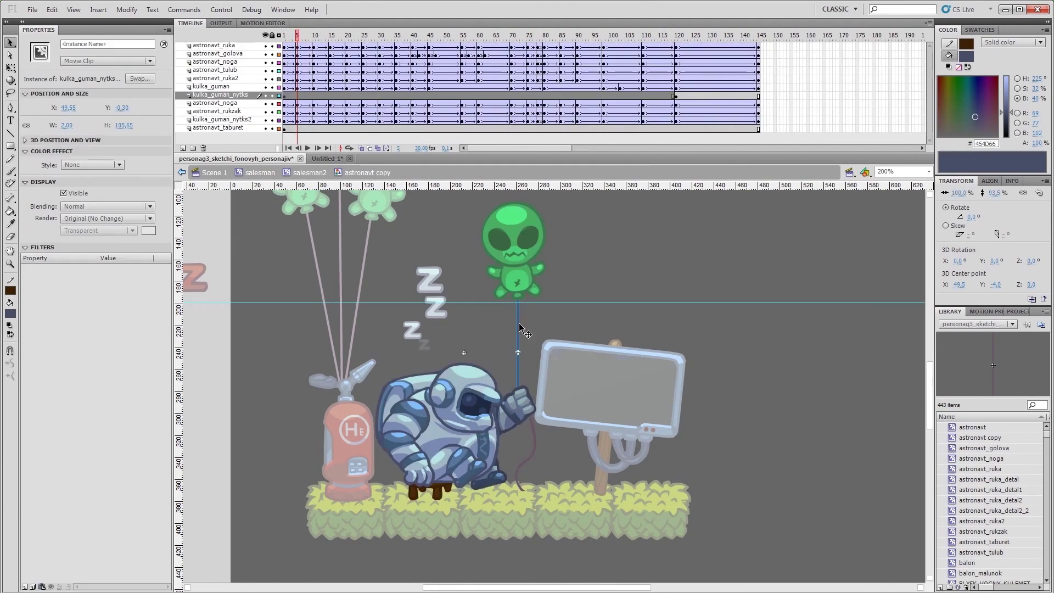
click(928, 171)
click(883, 232)
drag(486, 383, 472, 411)
key(q)
click(472, 420)
click(367, 172)
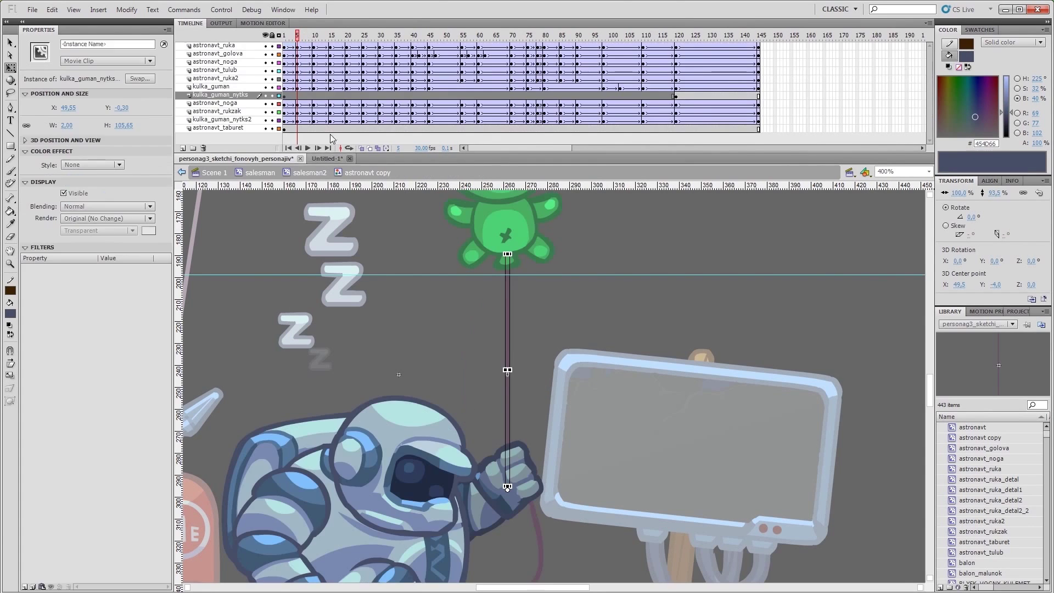
Step: Make the balloon string a play-once graphic, shape-tween its bend with keyframes up to frame 10, and save
double_click(468, 351)
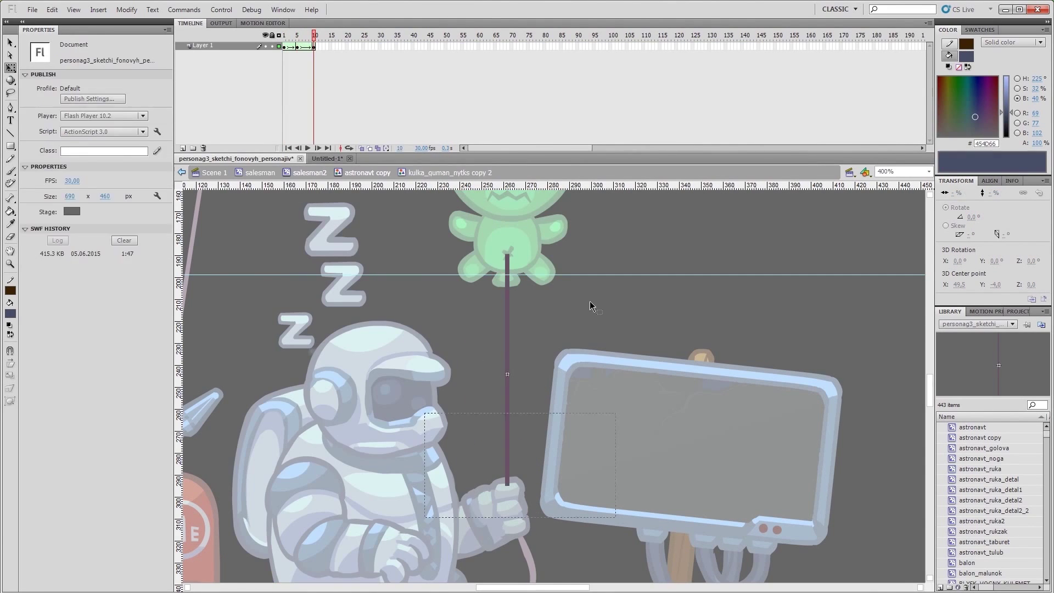
double_click(588, 306)
click(301, 36)
key(ctrl+minus)
key(ctrl+s)
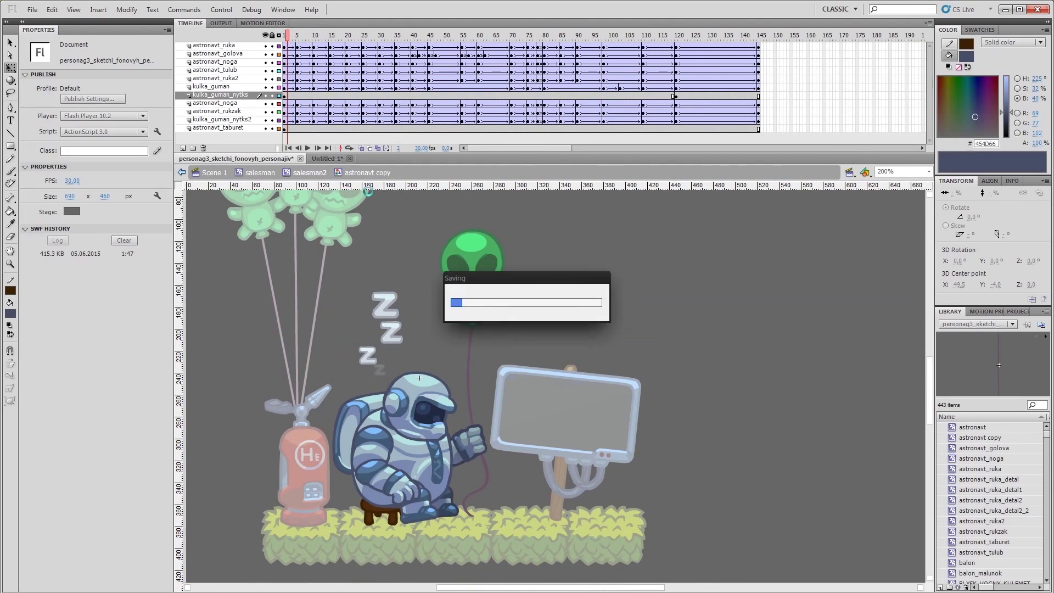
Step: Bend the string inside its symbol to follow the balloon and hand, adding a shape-tweened keyframe at frame 12
drag(292, 39, 316, 49)
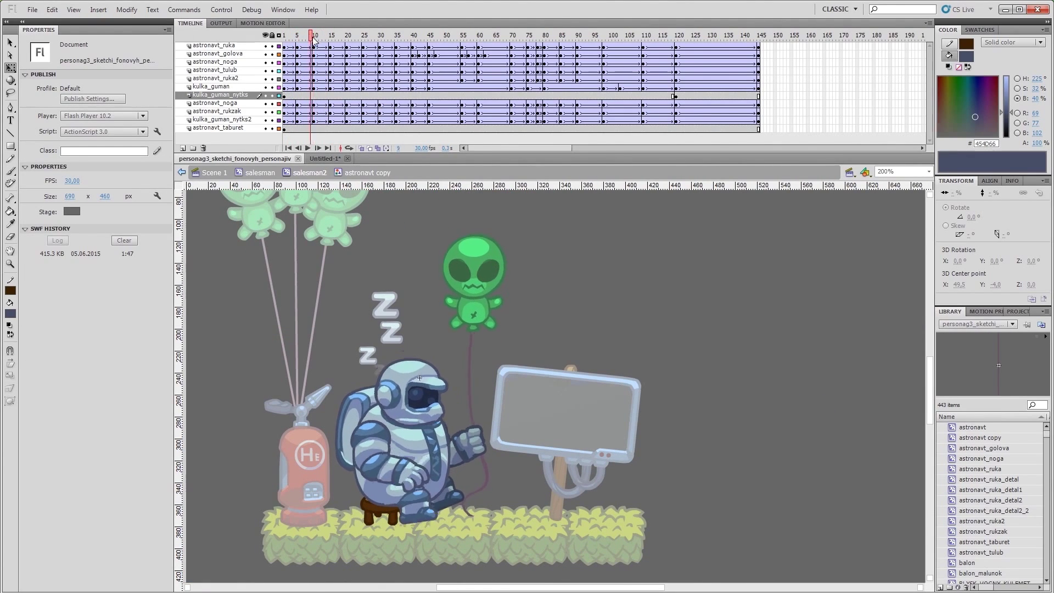
double_click(472, 403)
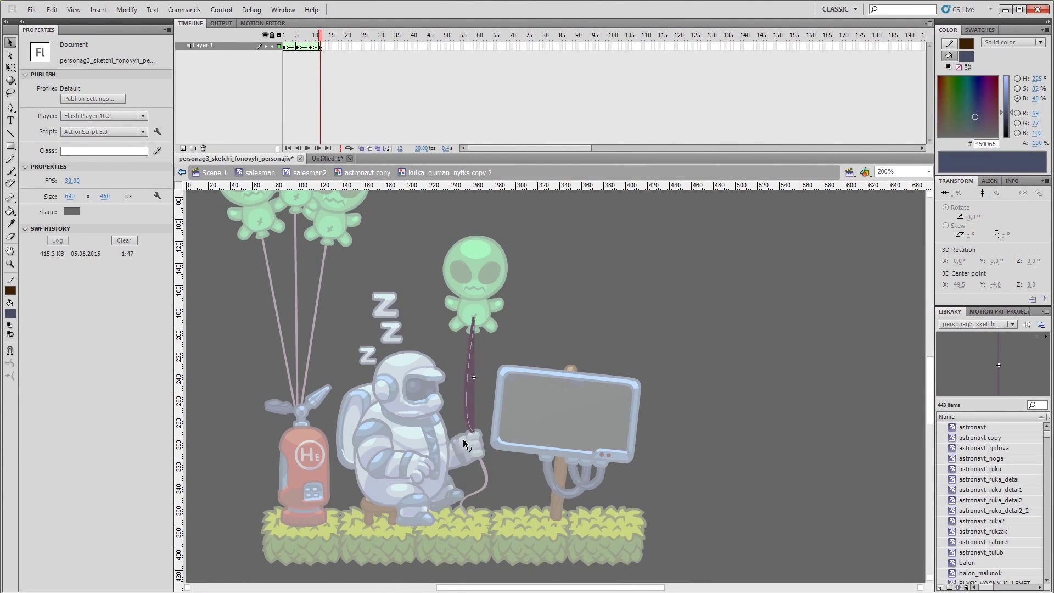
double_click(463, 440)
double_click(470, 340)
click(320, 48)
drag(320, 50, 339, 54)
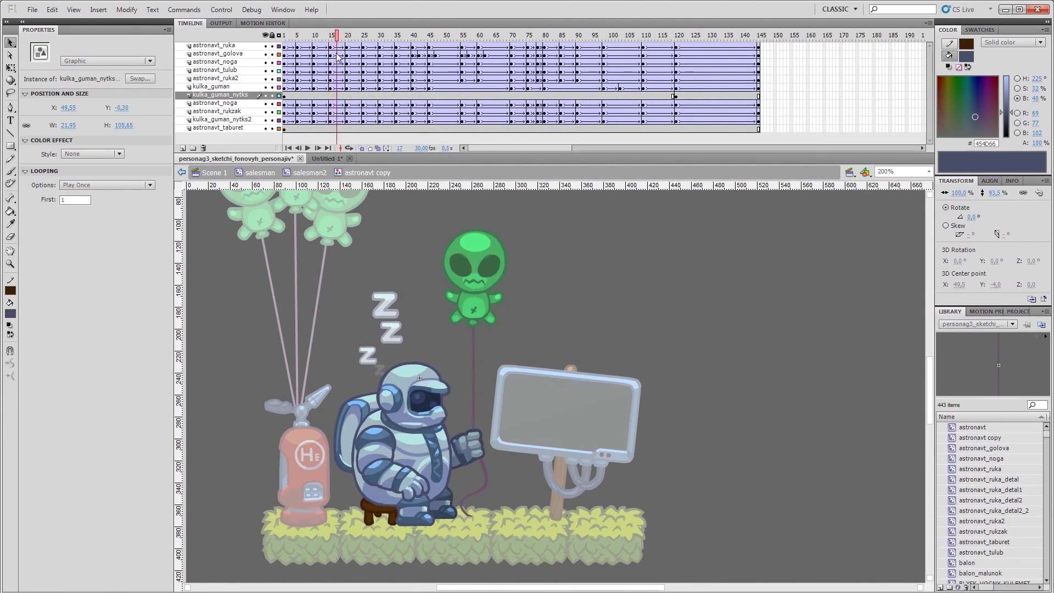
Step: Inside the string symbol, extend the shape tween to frame 25 and slant the string's lower end to the astronaut's hand
double_click(472, 371)
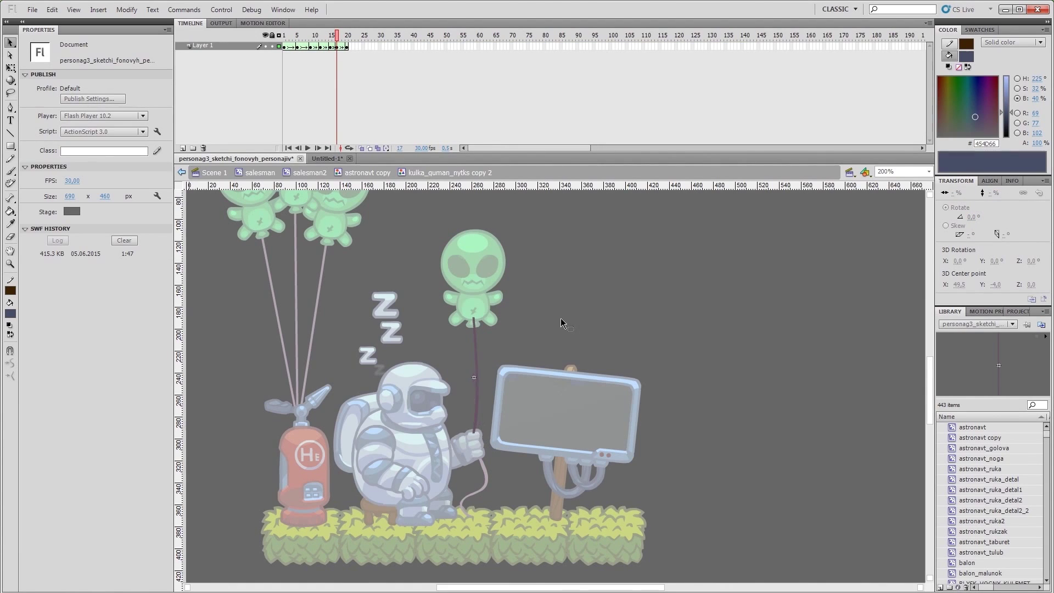
double_click(532, 335)
double_click(473, 356)
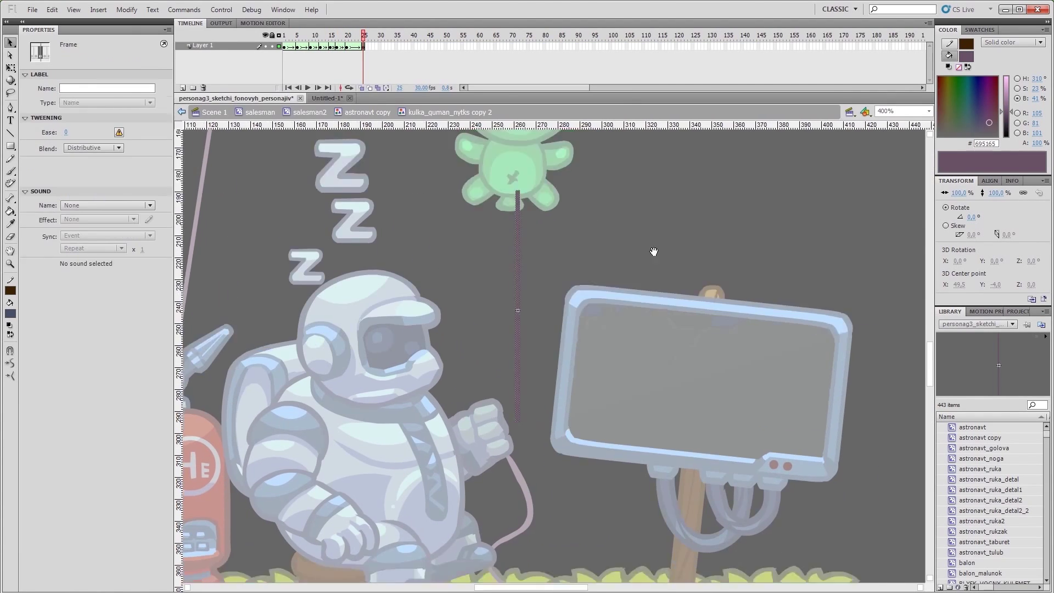
drag(654, 252, 652, 276)
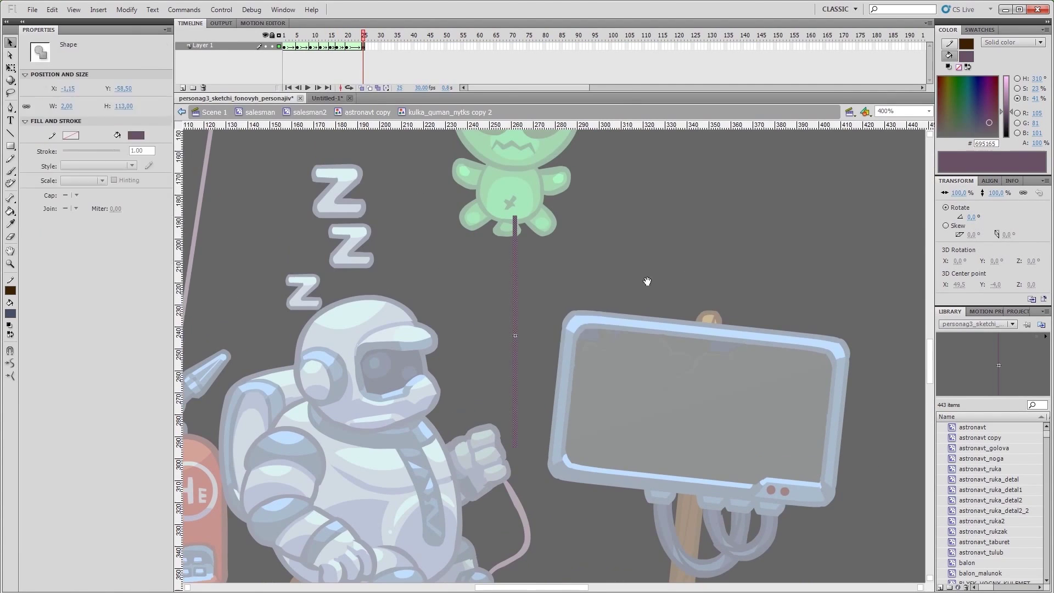
double_click(493, 440)
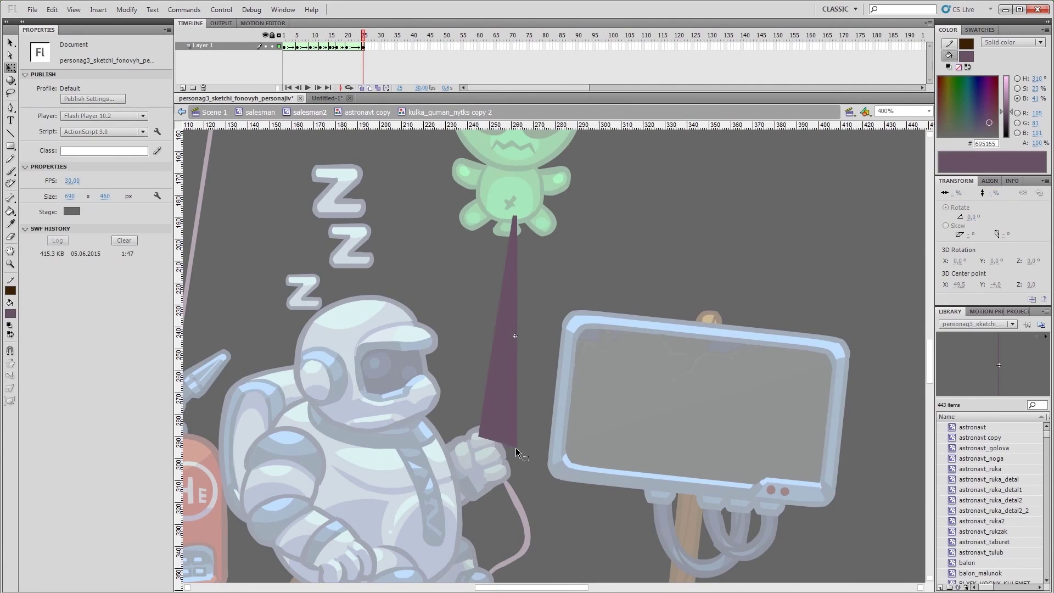
click(350, 47)
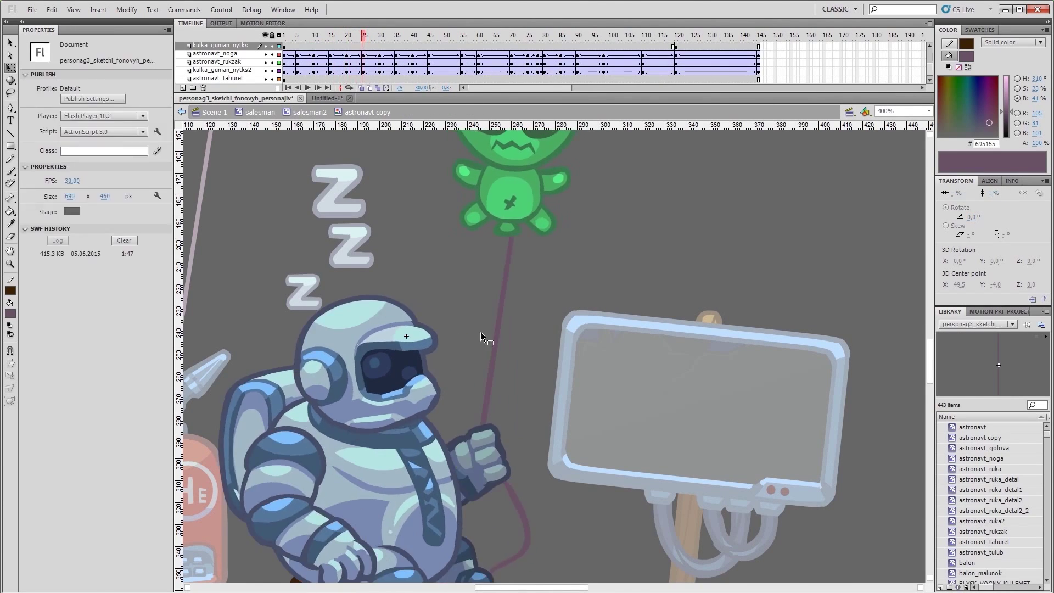
Step: Fit the string's lower end precisely onto the astronaut's fist at frame 25 of the string symbol
double_click(513, 352)
key(ctrl+=)
key(ctrl+=)
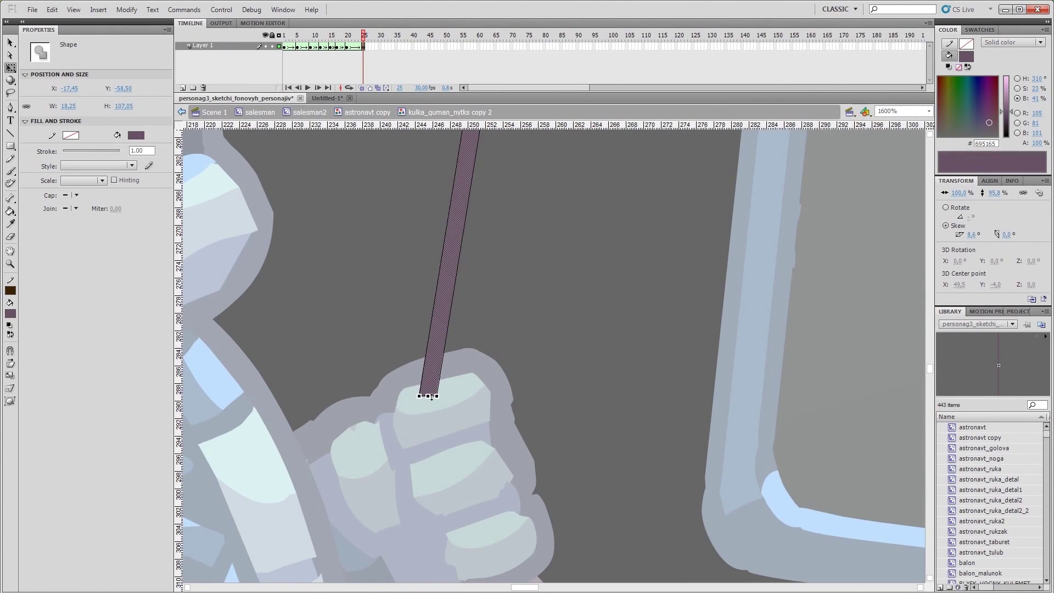
key(ctrl+minus)
key(ctrl+minus)
key(ctrl+minus)
key(shift+comma)
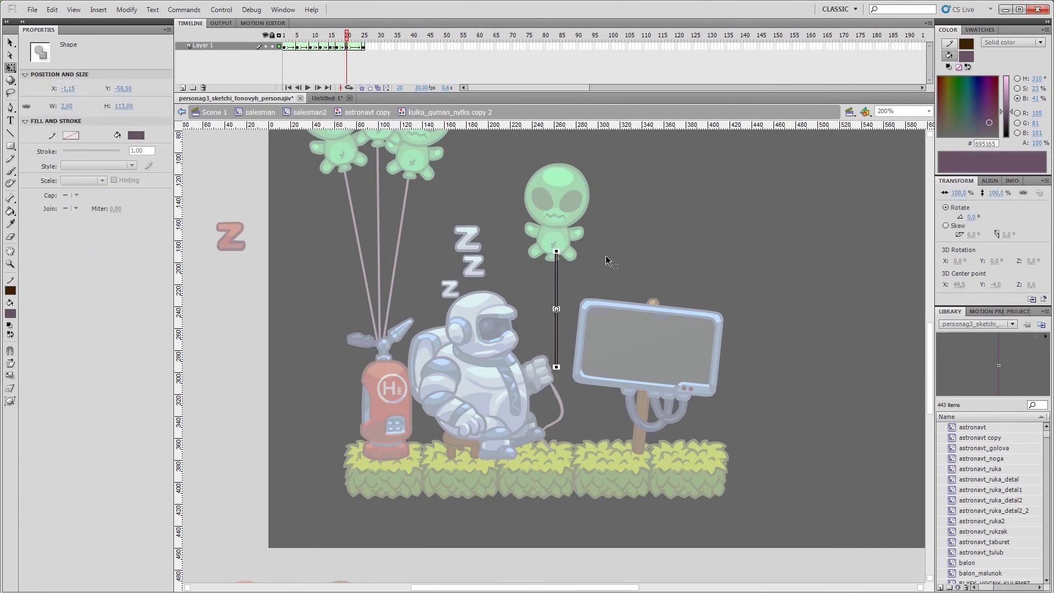
Step: Return to the astronaut's timeline, tween the string from frame 20, align it with the hand at frame 25, and save
double_click(604, 258)
drag(307, 48, 347, 46)
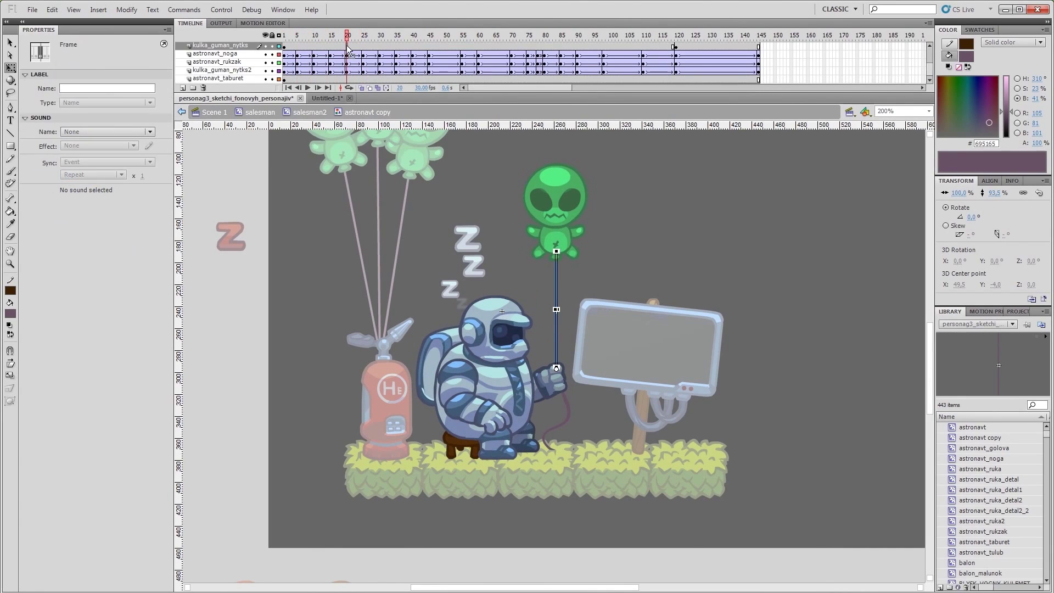
scroll(931, 69, up, 1)
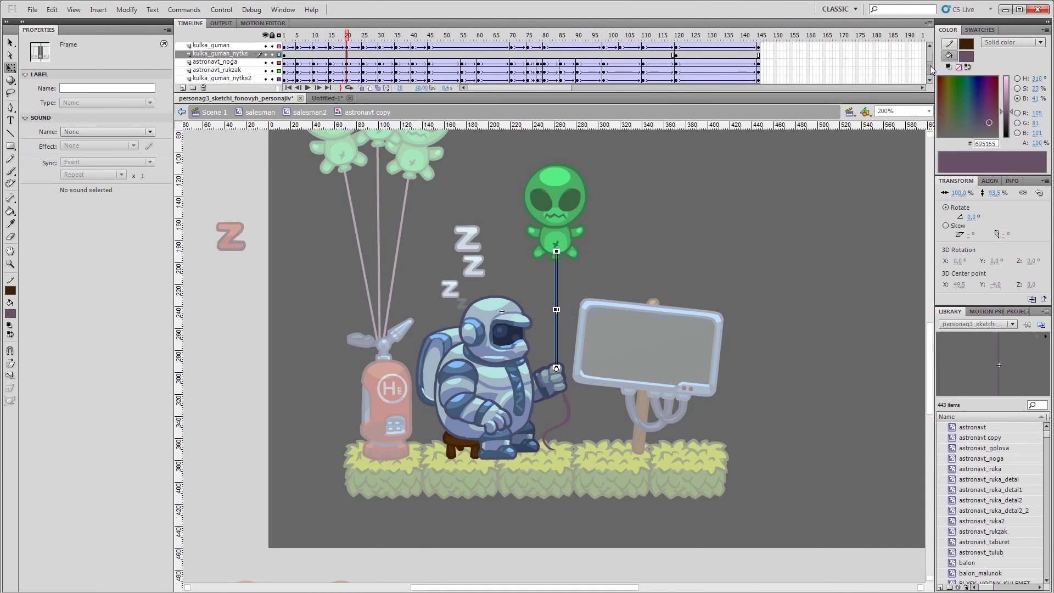
click(362, 63)
drag(573, 314, 563, 313)
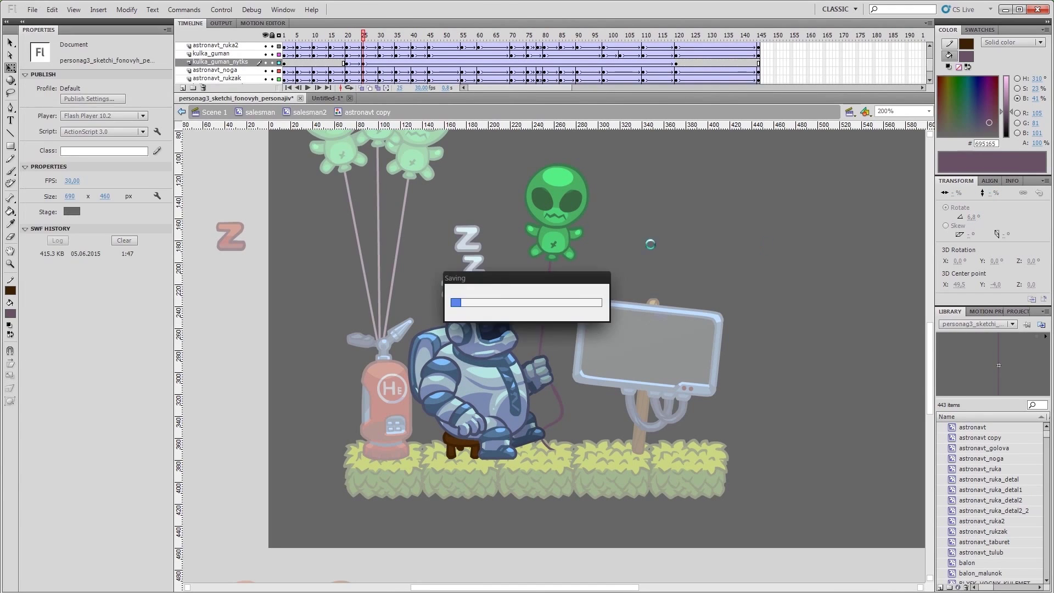
Step: Rotate the string -7.3° at frame 30 and -2.3° at frame 35 so it follows the balloon and hand
click(380, 64)
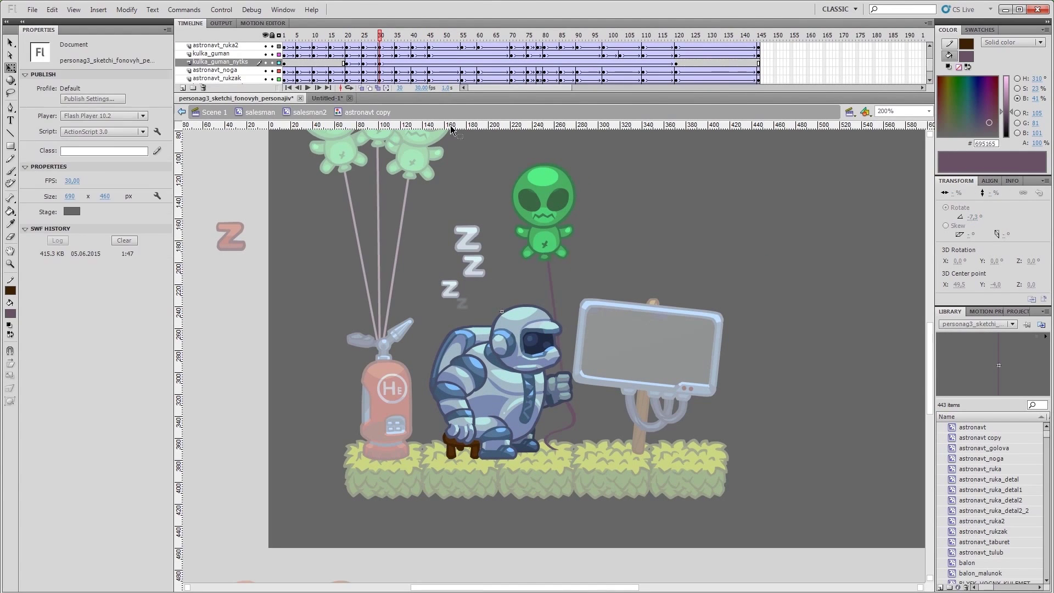
click(396, 63)
click(559, 254)
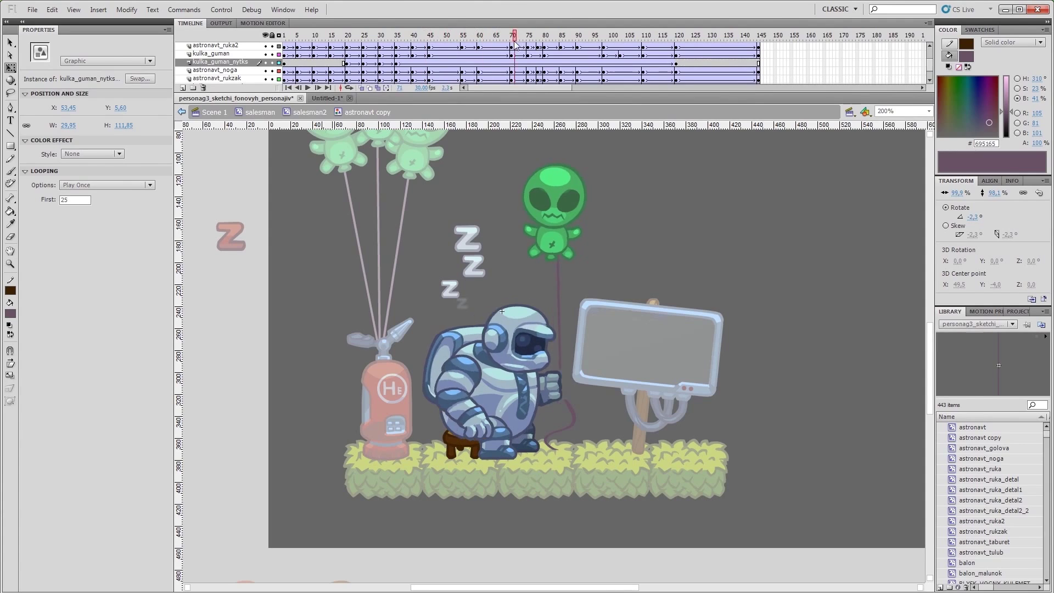
Step: Keyframe the string at frames 70 and 75, rotating it 8.4° at frame 75 to meet the balloon, and save
click(511, 63)
click(528, 62)
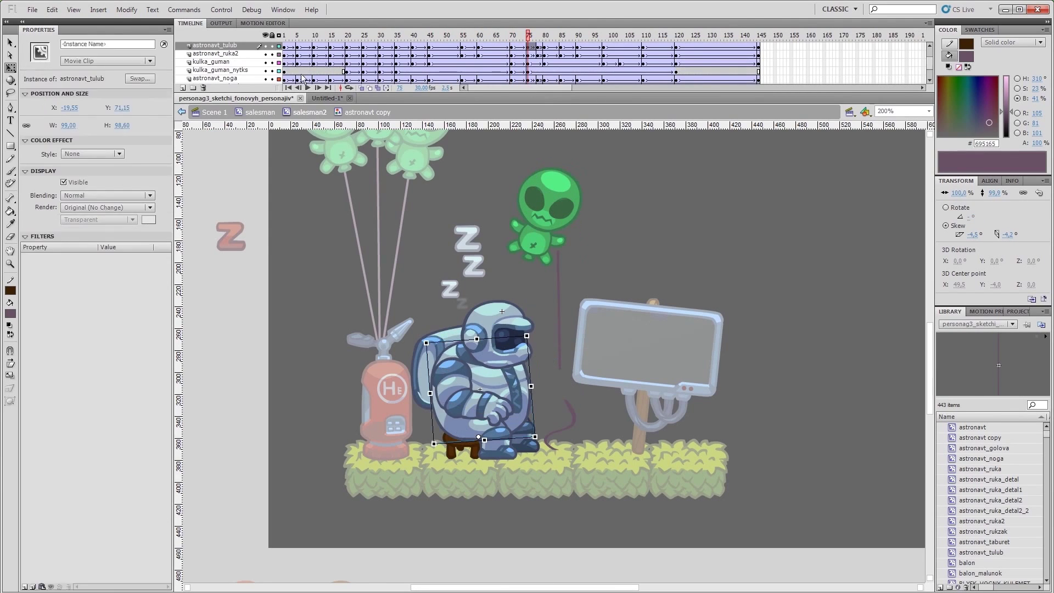
click(515, 254)
click(458, 218)
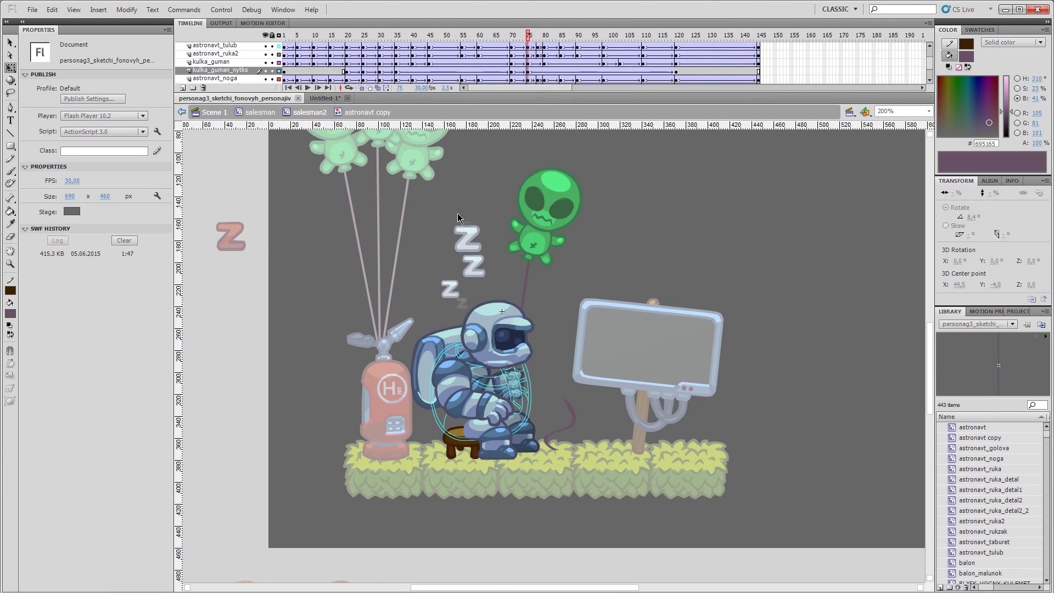
Step: Reposition and rotate the string to join balloon and hand at frames 80, 90 and 98, with 3.2° at frame 98
drag(525, 37, 544, 36)
click(529, 242)
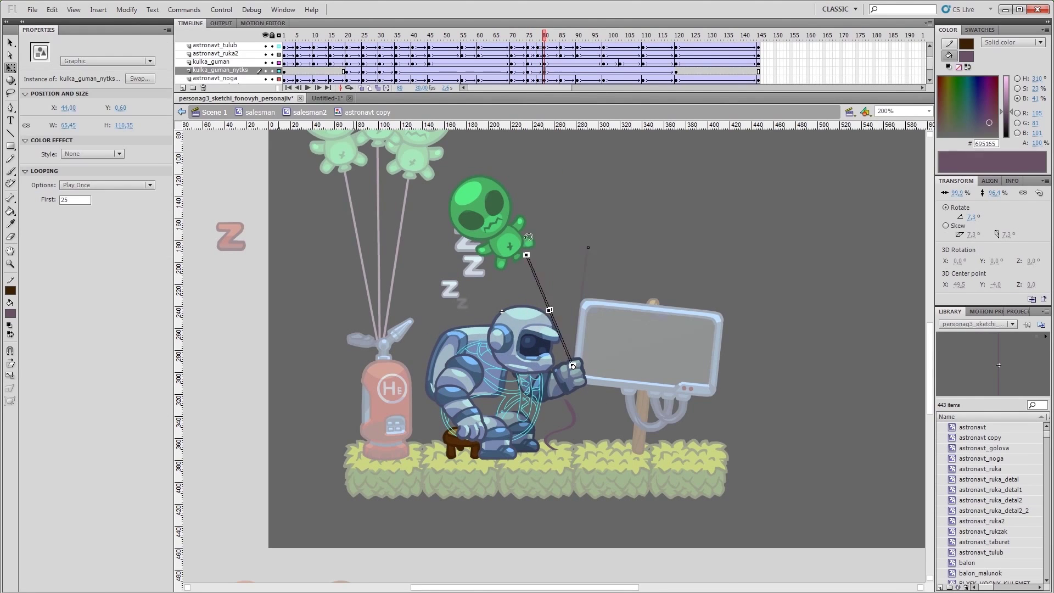
click(545, 36)
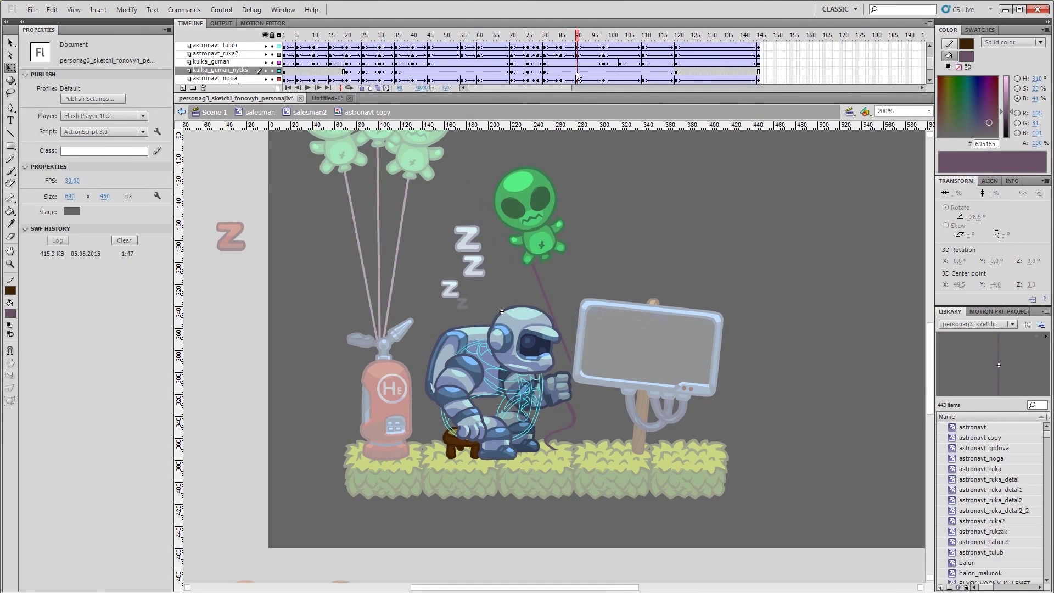
click(549, 318)
click(604, 37)
click(565, 313)
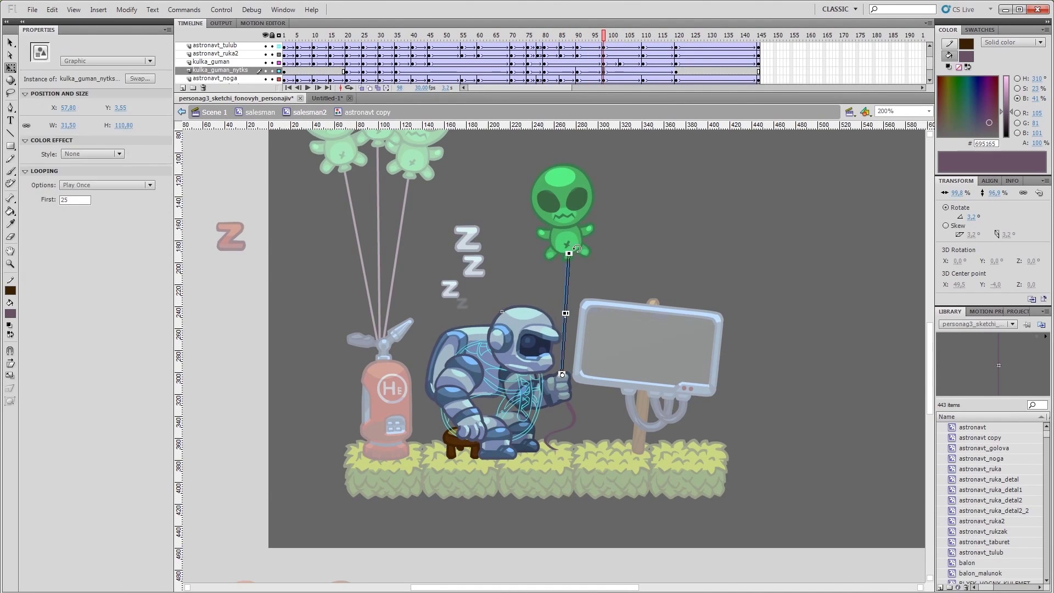
Step: Go through the frames after 98 and play the animation to check how the string follows the balloon
key(period)
key(period)
key(period)
key(period)
key(period)
key(period)
key(period)
key(period)
key(period)
key(period)
key(period)
key(period)
click(671, 246)
key(Return)
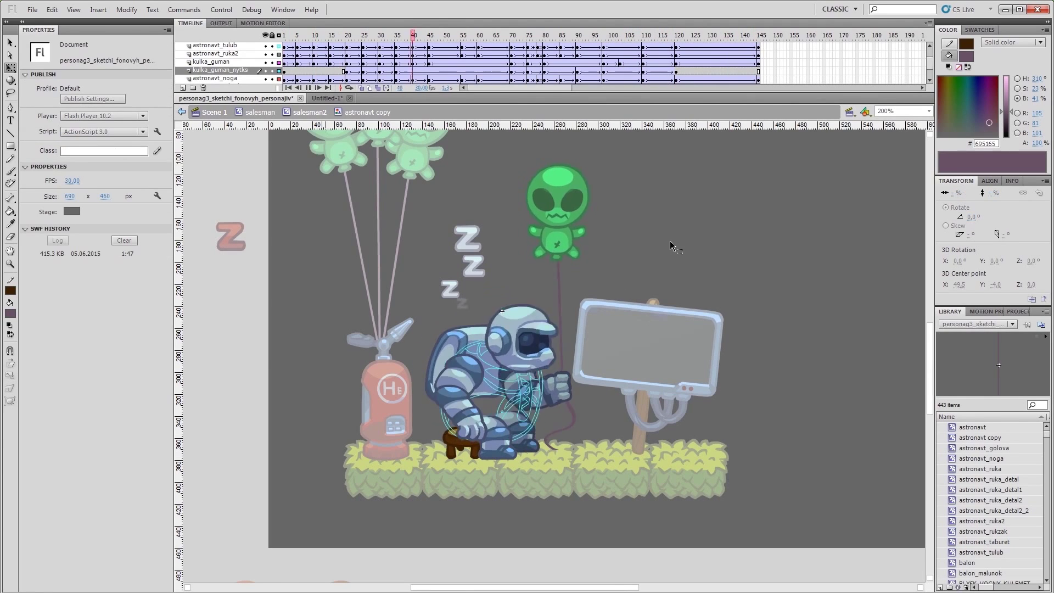
Step: Refine the string's alignment with the balloon and hand around frame 80 and save the file
click(545, 72)
key(ctrl+s)
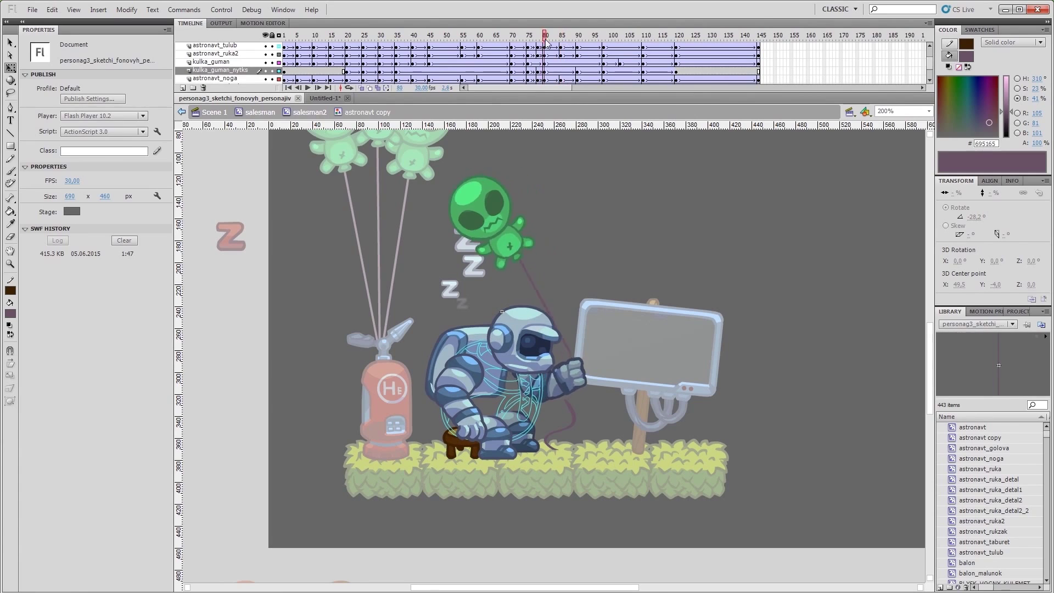
click(598, 276)
click(774, 294)
Step: Play the animation, then add shape-tweened keyframes at frames 70 and 75 inside the string symbol, bending the string at frame 75
key(Return)
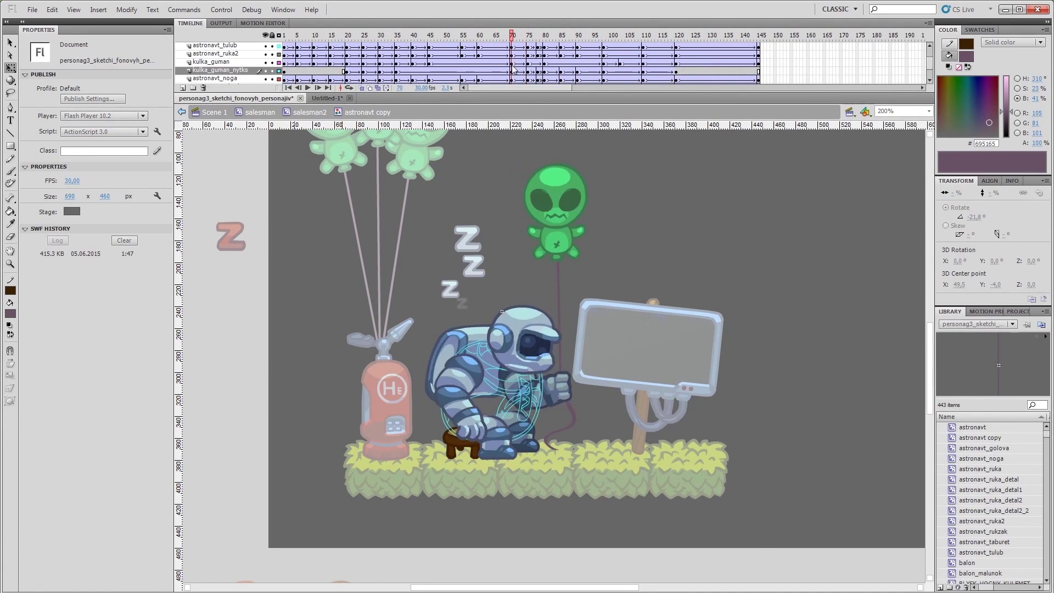
double_click(558, 308)
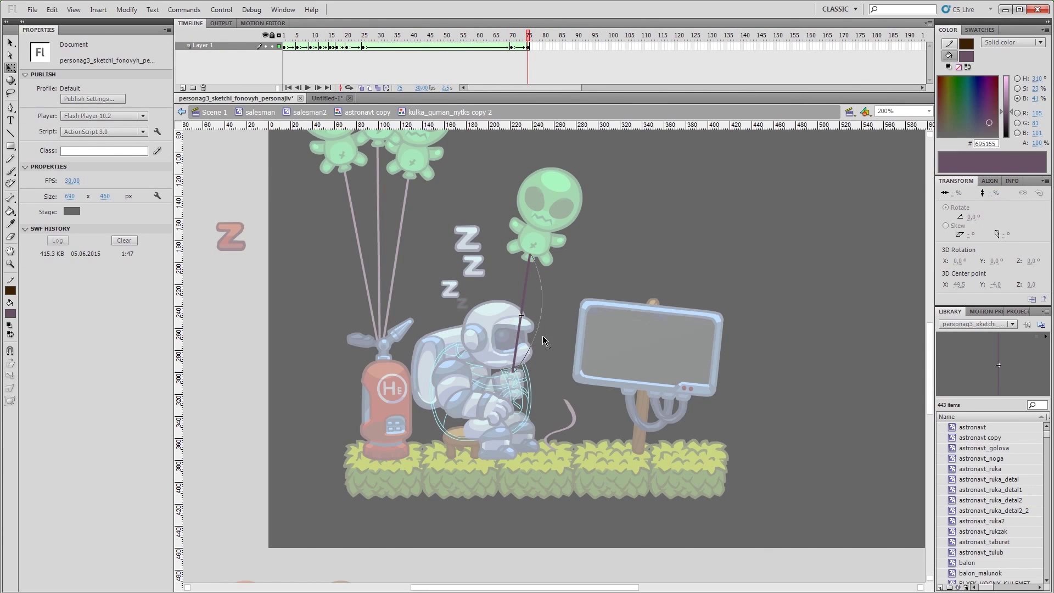
double_click(532, 341)
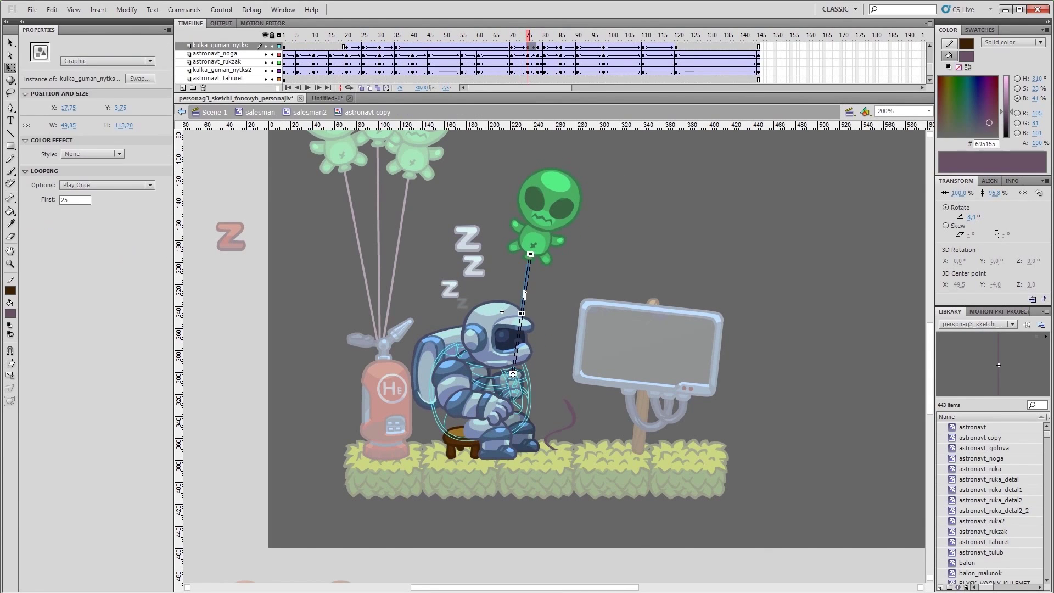
Step: Match the string graphic's first frame to the timeline at its keyframes from frame 35 through 78, using 78 at frame 78
click(396, 35)
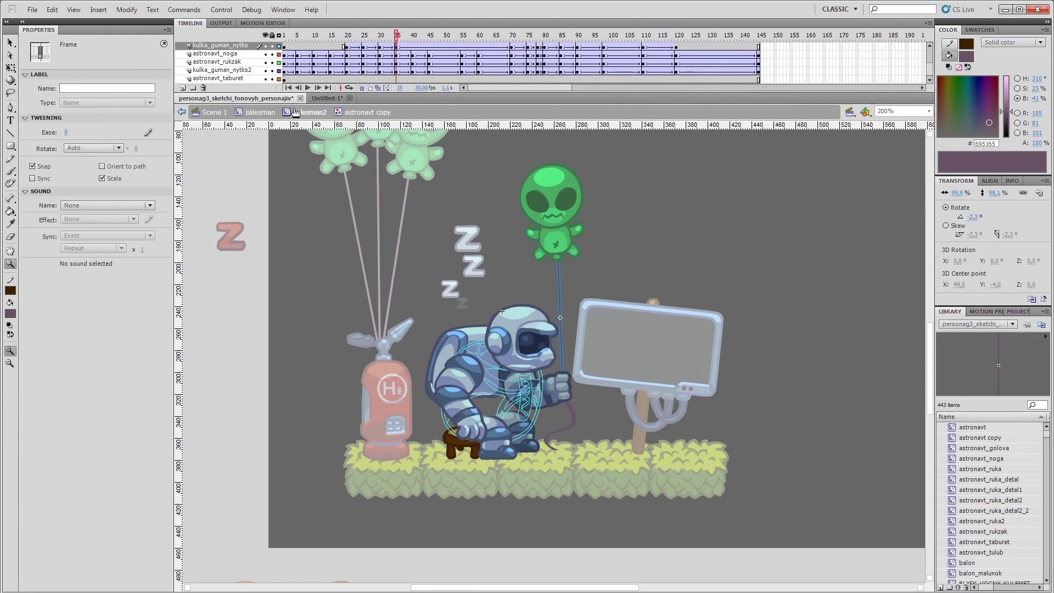
key(v)
click(82, 200)
drag(528, 53, 541, 53)
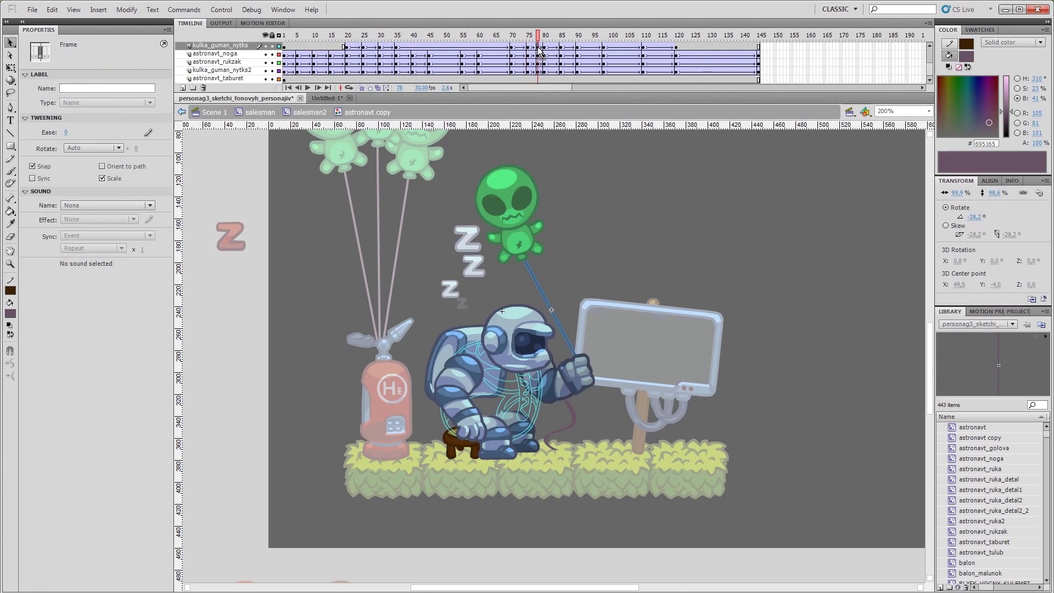
key(ctrl+e)
double_click(629, 186)
click(78, 200)
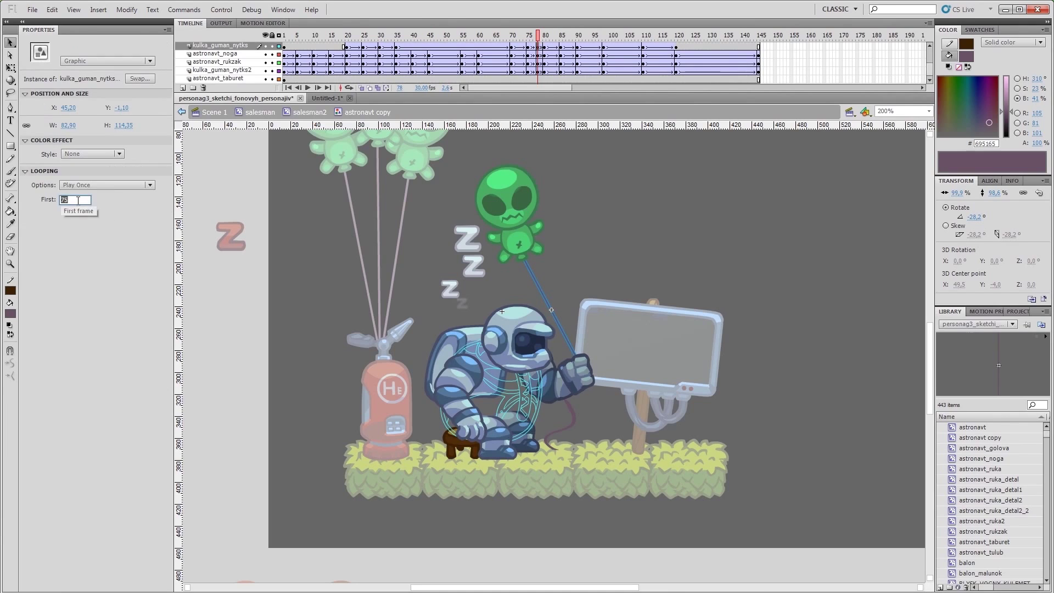
Step: Match the string graphic's first frame to the timeline at its remaining keyframes, up to 110 at frame 110
key(period)
key(period)
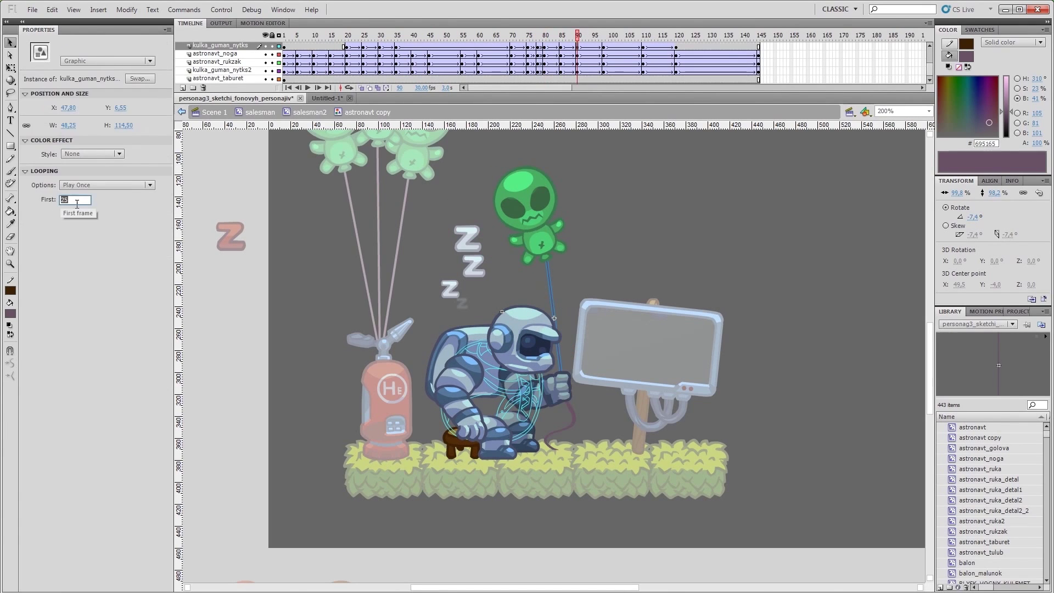
key(period)
key(period)
key(period)
key(period)
key(period)
key(period)
key(period)
key(period)
key(period)
key(period)
key(period)
key(period)
key(period)
key(period)
key(period)
key(period)
key(period)
key(period)
key(period)
key(period)
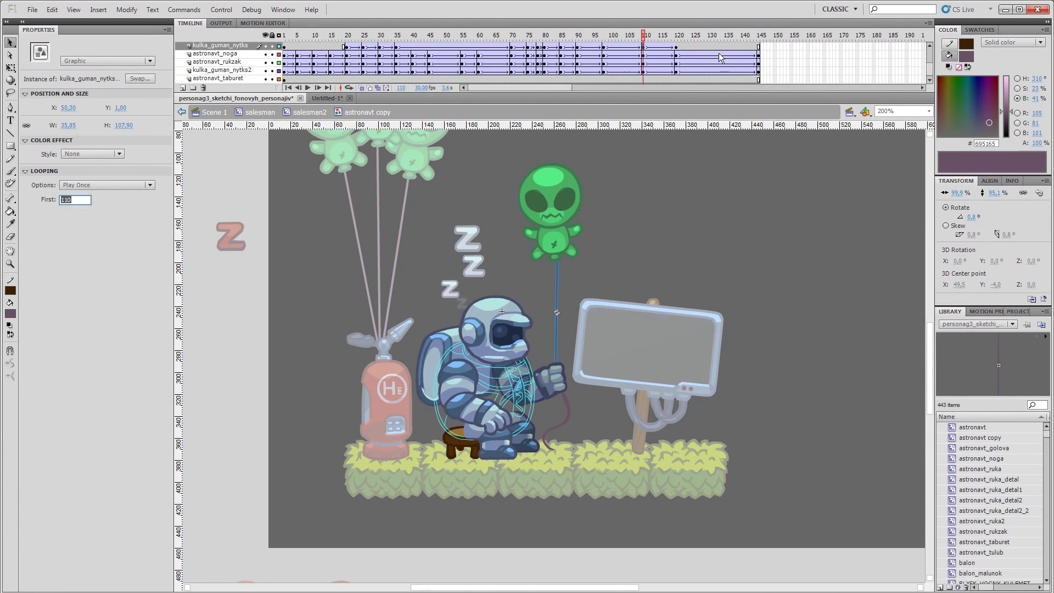
Step: Shape-tween the string's bend through frames 78 and 80 inside its symbol and check the following frames in the astronaut's timeline
double_click(552, 310)
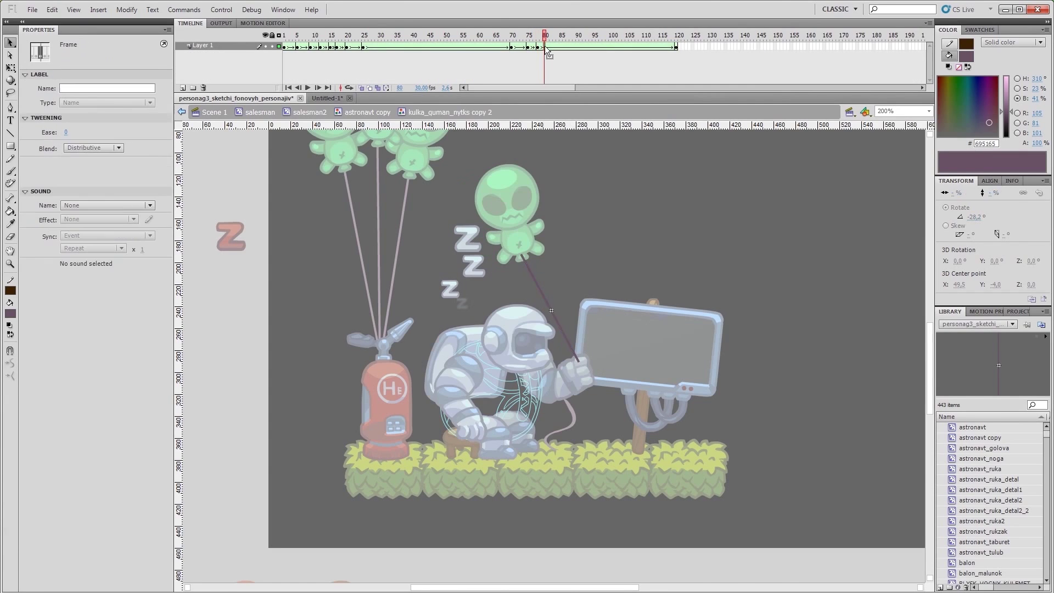
click(367, 112)
key(period)
key(period)
key(period)
key(period)
key(period)
key(period)
key(period)
key(period)
key(period)
key(period)
key(period)
key(period)
key(period)
key(period)
key(period)
key(period)
key(period)
key(period)
key(period)
key(period)
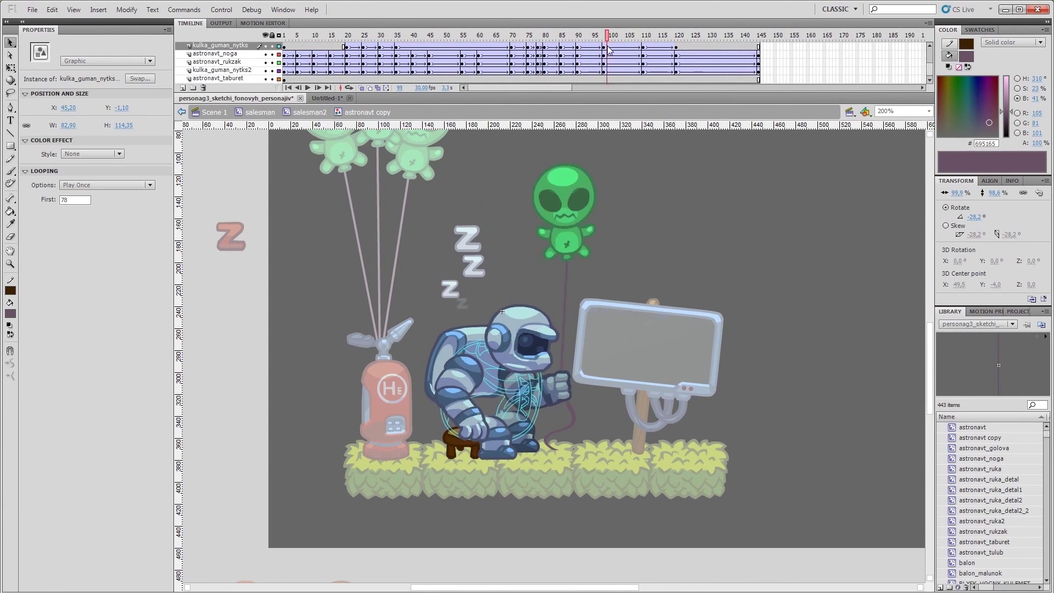
Step: Check and align the string with the balloon around frames 103 and 110
click(644, 73)
click(564, 282)
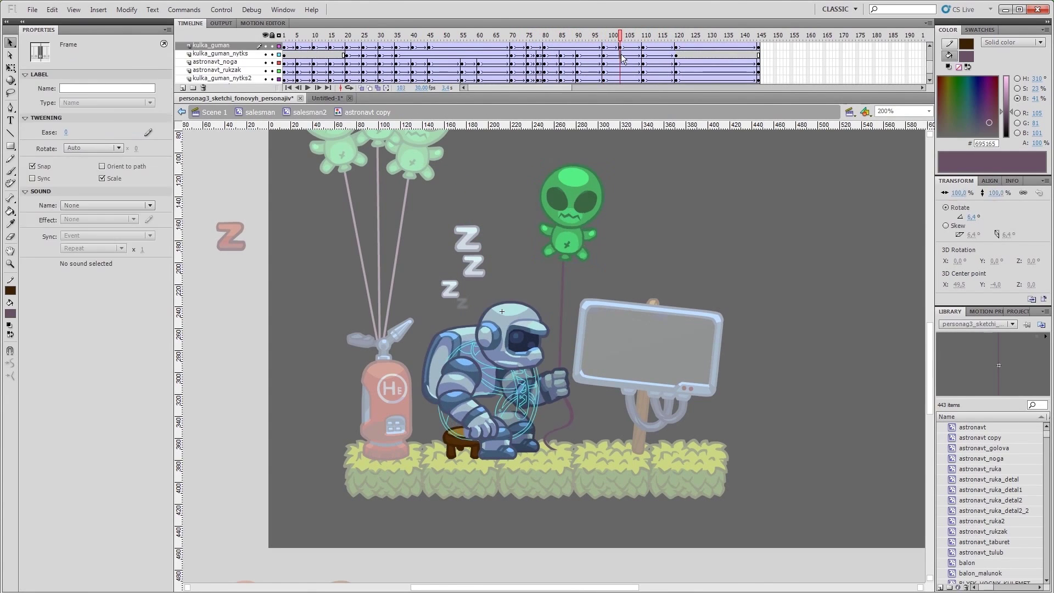
key(q)
drag(631, 35, 745, 37)
Step: Fit the loose lower string beneath the astronaut's hand at frame 145 and save the file
click(33, 10)
key(Escape)
click(542, 400)
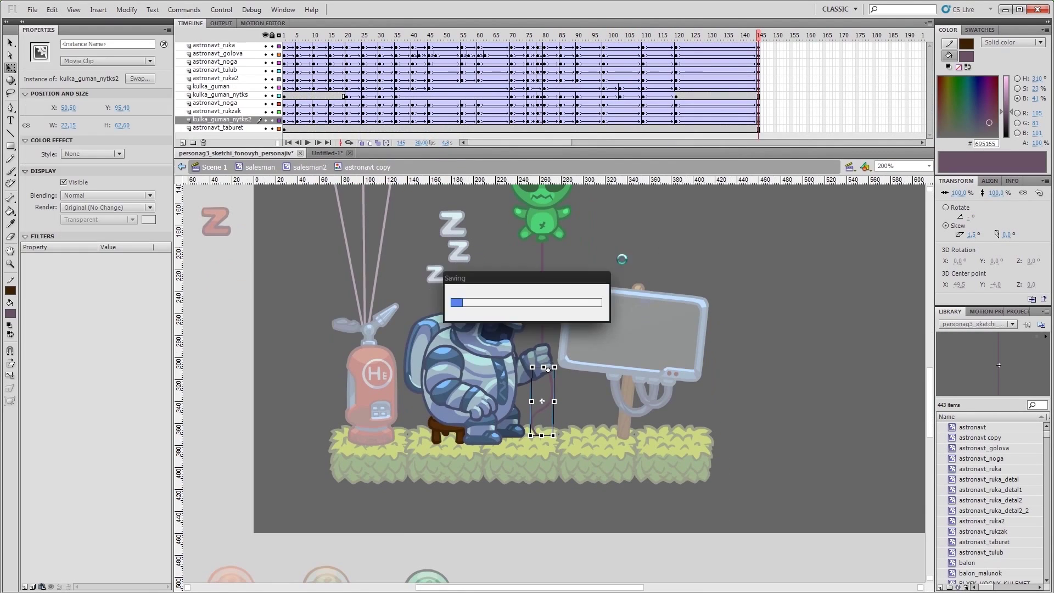
Step: Give the loose lower string a duplicate symbol of its own from frame 70, including the keyframes at 78 and 85
drag(409, 35, 514, 69)
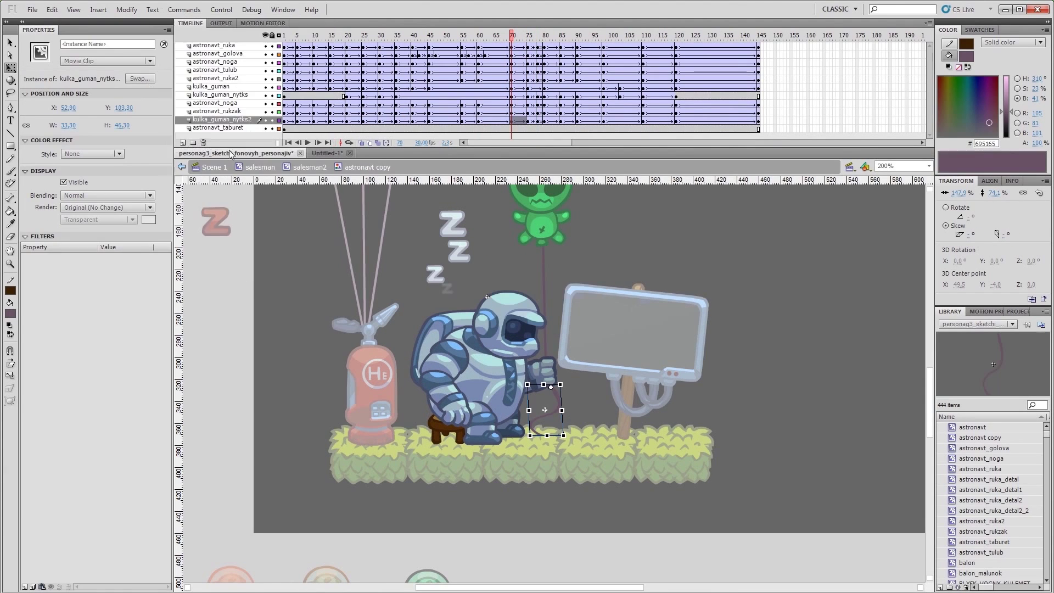
click(184, 9)
click(540, 123)
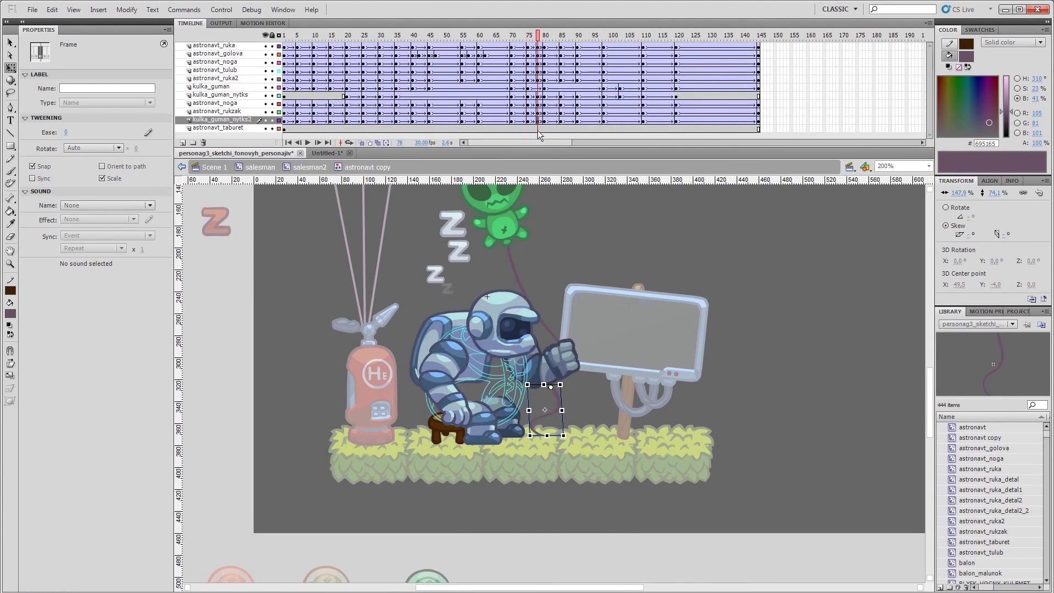
click(561, 119)
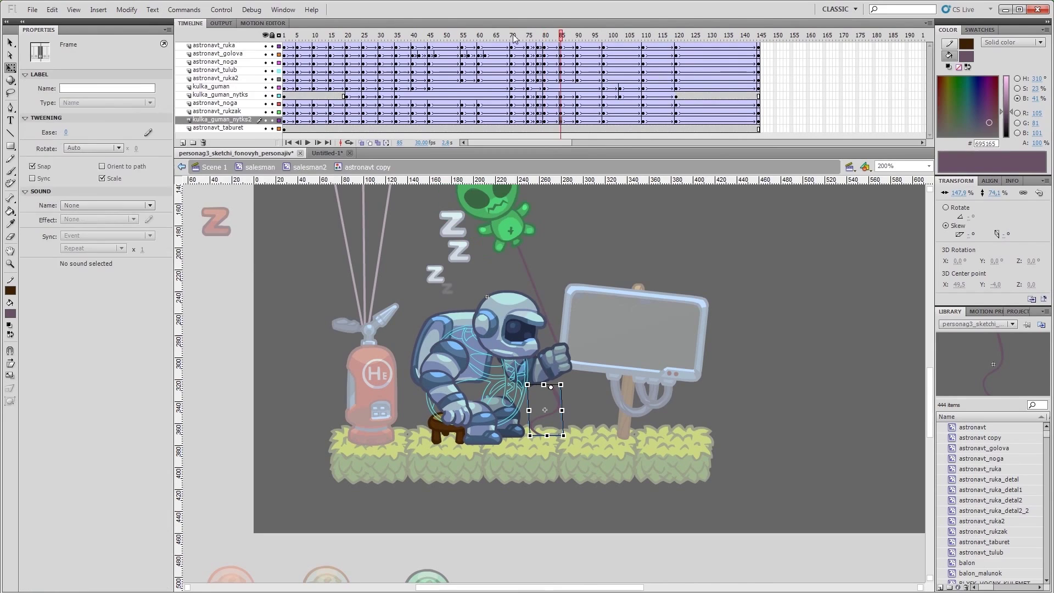
Step: Check the loose lower string frame by frame from frame 85 back to frame 70, and save the file
key(comma)
key(comma)
key(comma)
key(comma)
key(comma)
key(comma)
key(comma)
key(comma)
key(comma)
key(comma)
key(comma)
key(comma)
key(comma)
key(comma)
key(comma)
key(ctrl+s)
Step: Inside the loose string's symbol, brush its shape at frame 5 so it trails from the hand, and trim the tip
key(ctrl+equal)
drag(593, 370, 571, 359)
double_click(514, 348)
key(b)
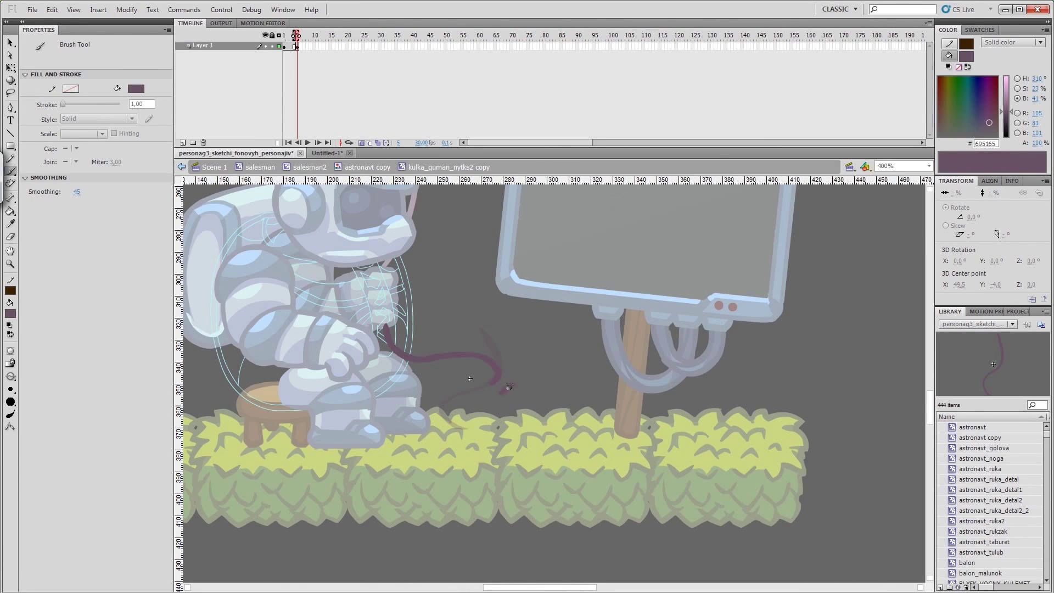
key(w)
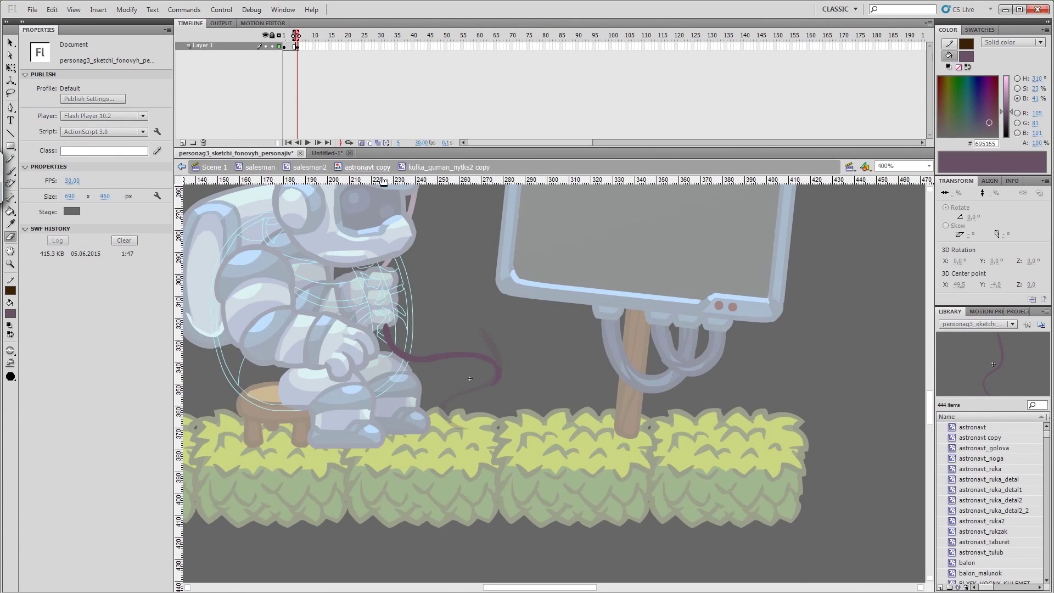
key(ctrl+z)
key(b)
mouse_move(424, 358)
mouse_down()
mouse_move(489, 349)
mouse_move(458, 358)
mouse_move(504, 379)
mouse_up()
key(e)
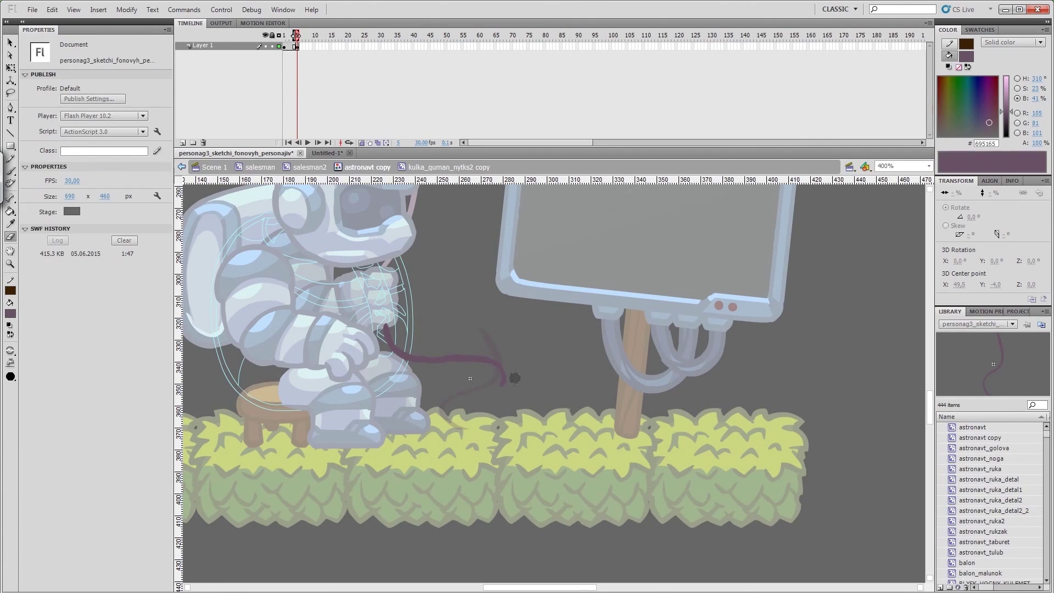
Step: In the astronaut's timeline, set the loose string instance starting at frame 70 to Play Once
double_click(475, 277)
mouse_move(529, 121)
mouse_down()
mouse_move(561, 120)
mouse_move(513, 120)
mouse_up()
click(503, 351)
click(500, 360)
click(107, 185)
click(82, 203)
Step: Brush the loose string at frame 2 of its symbol, starting at the hand and curving down to the grass
click(544, 121)
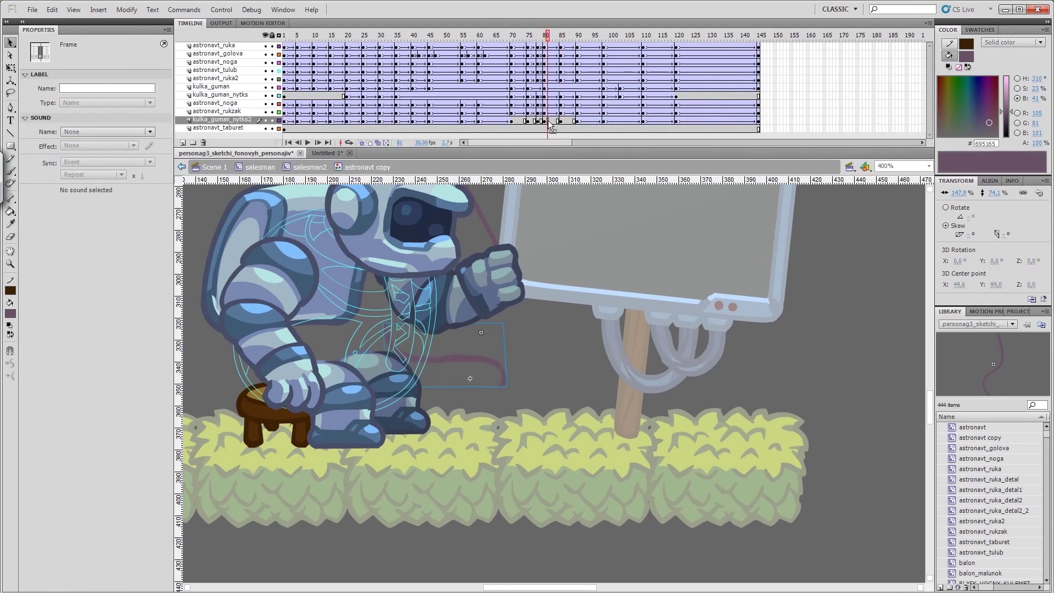
key(comma)
key(comma)
key(comma)
key(comma)
key(comma)
key(comma)
key(comma)
key(comma)
key(comma)
double_click(494, 350)
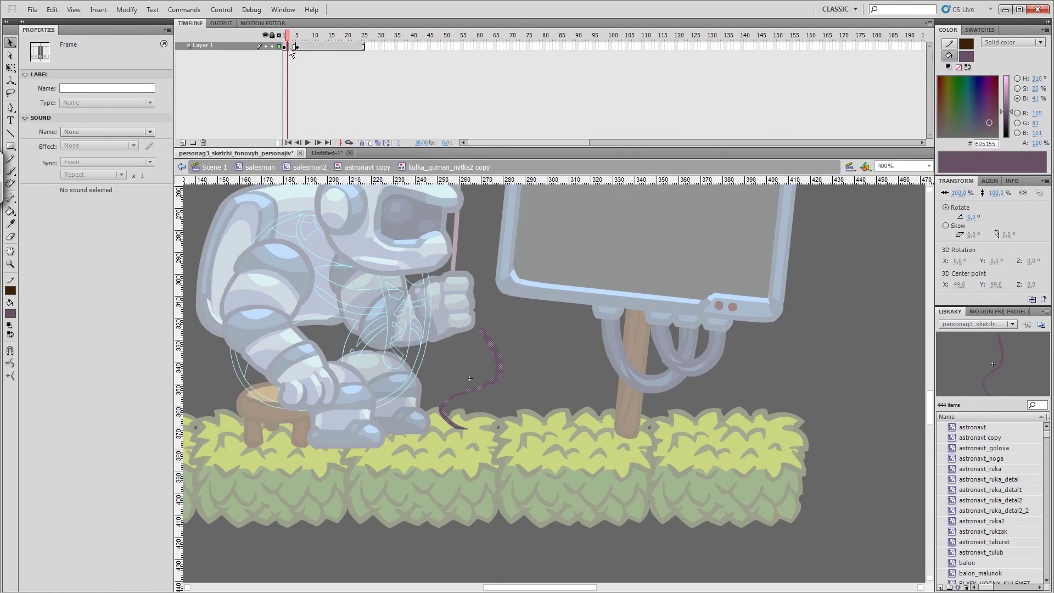
key(b)
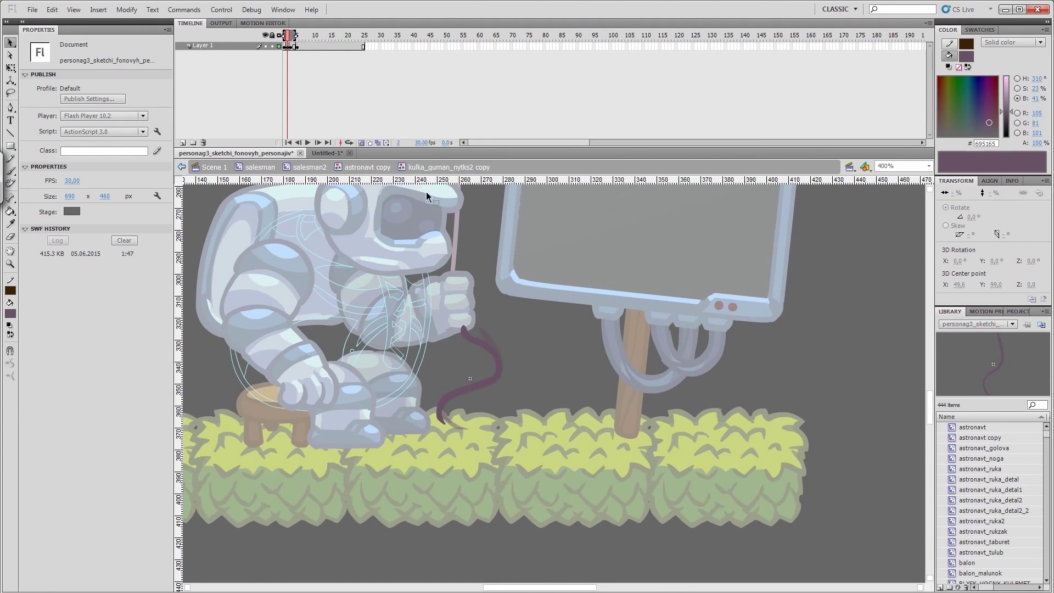
Step: Brush the loose string at symbol frames 3 and 4, following the hand inward, and clean its lower end with the Eraser
double_click(426, 192)
double_click(486, 351)
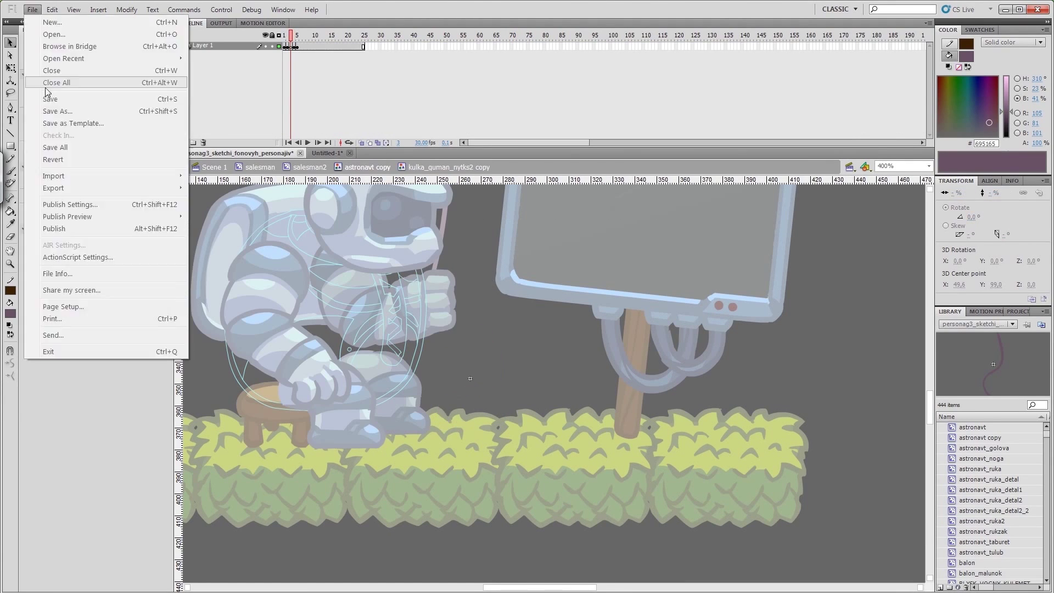
key(ctrl+z)
key(e)
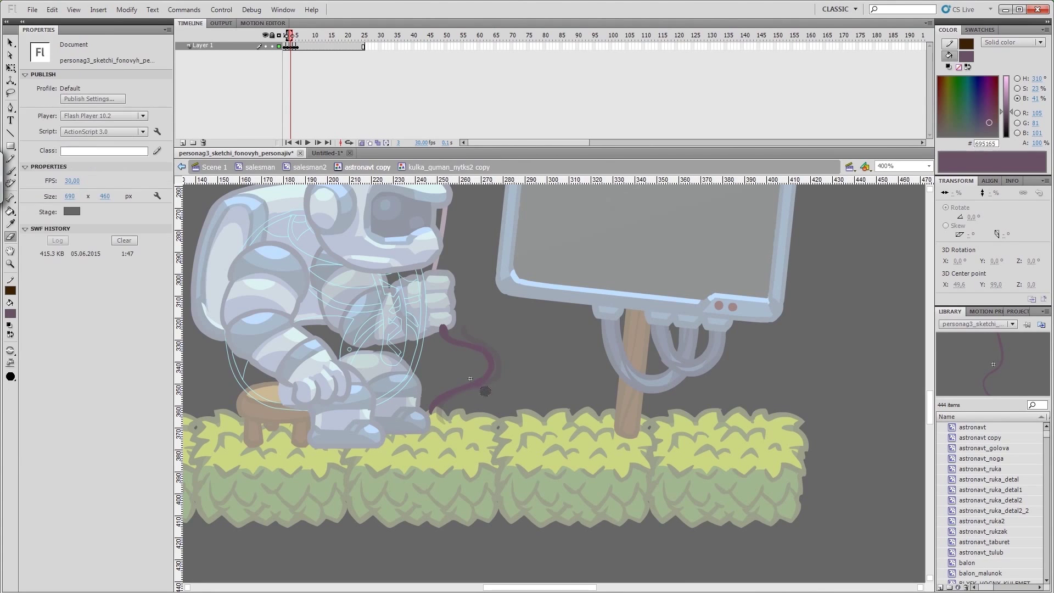
double_click(470, 378)
key(n)
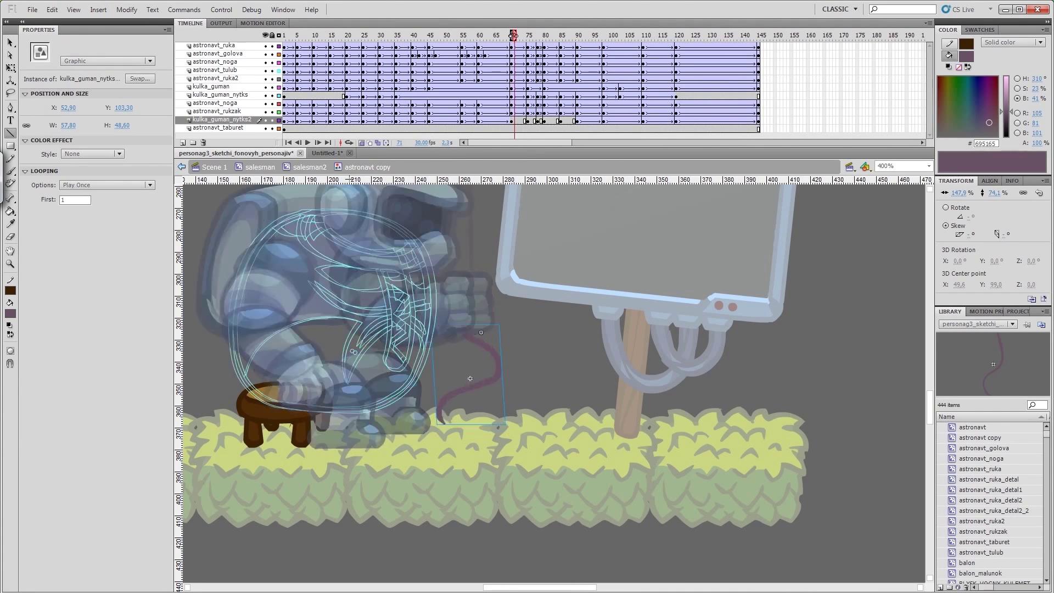
key(v)
double_click(498, 355)
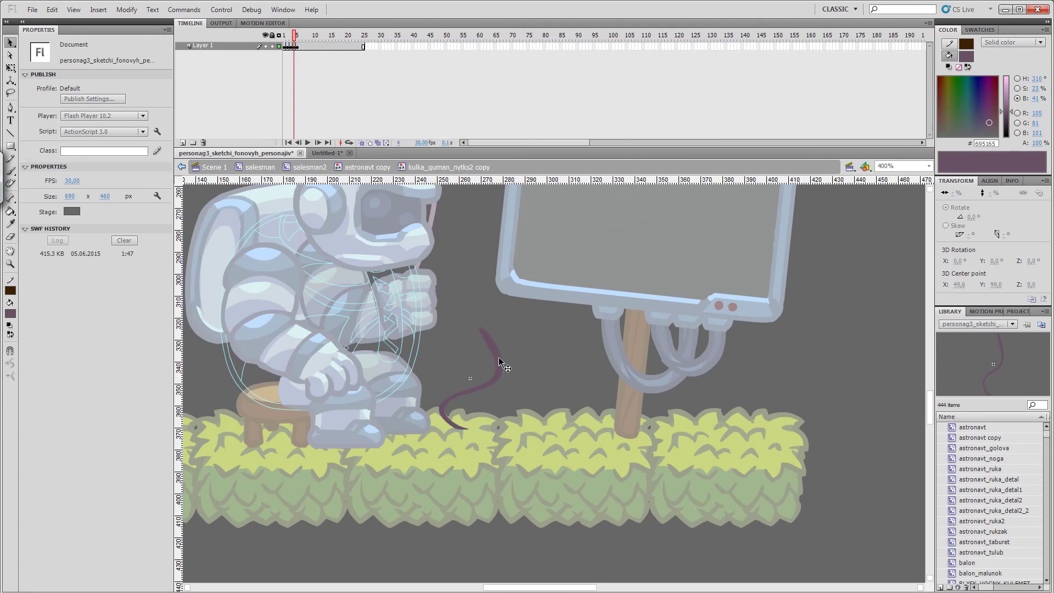
key(e)
key(ctrl+z)
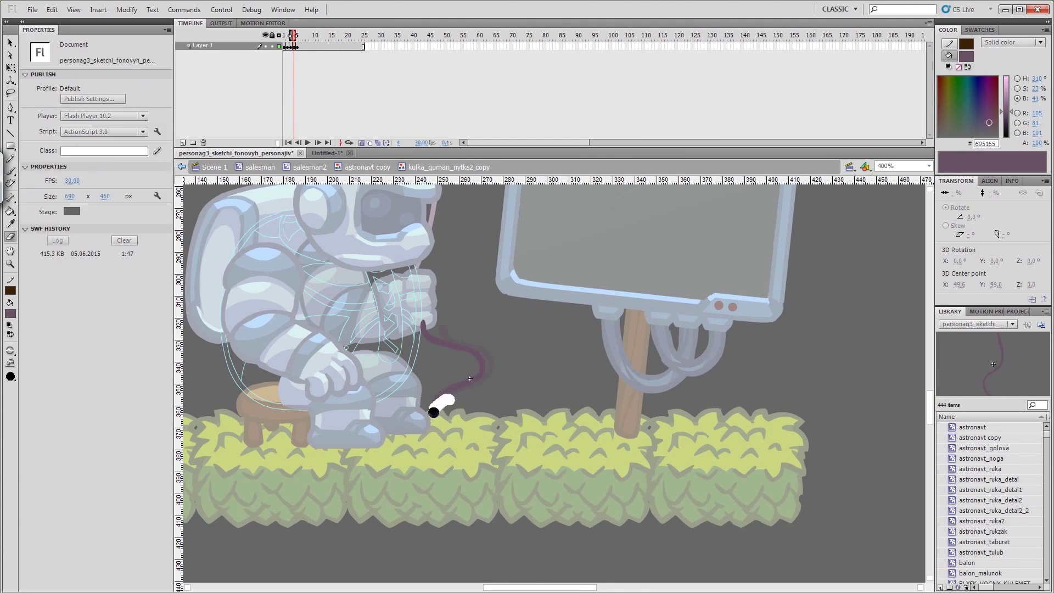
Step: Draw the loose string at symbol frames 5 and 6, attached to the lowered hand with its tail trailing behind
key(v)
double_click(493, 333)
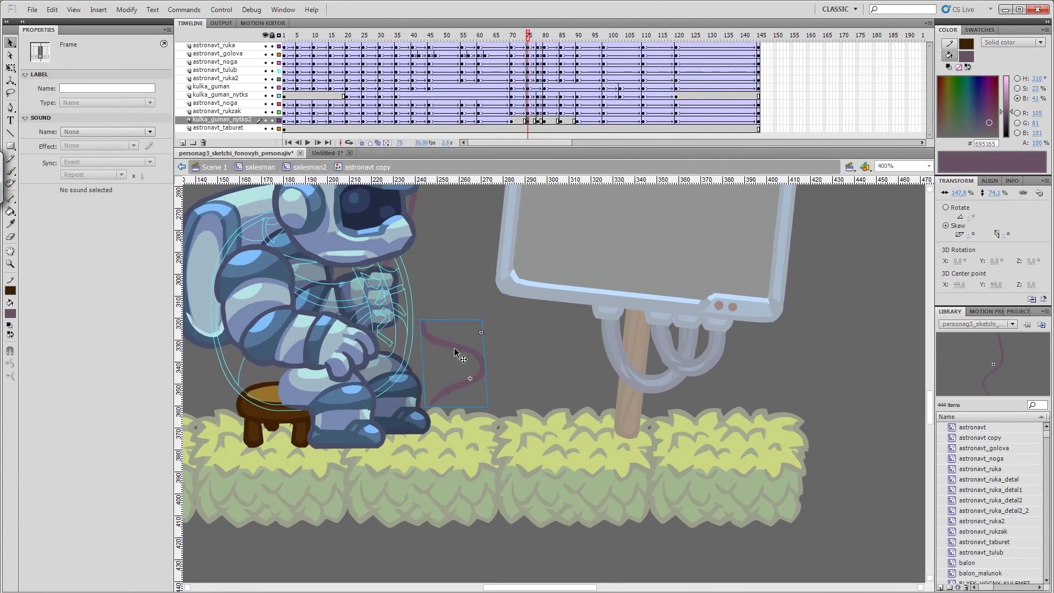
click(464, 359)
double_click(464, 360)
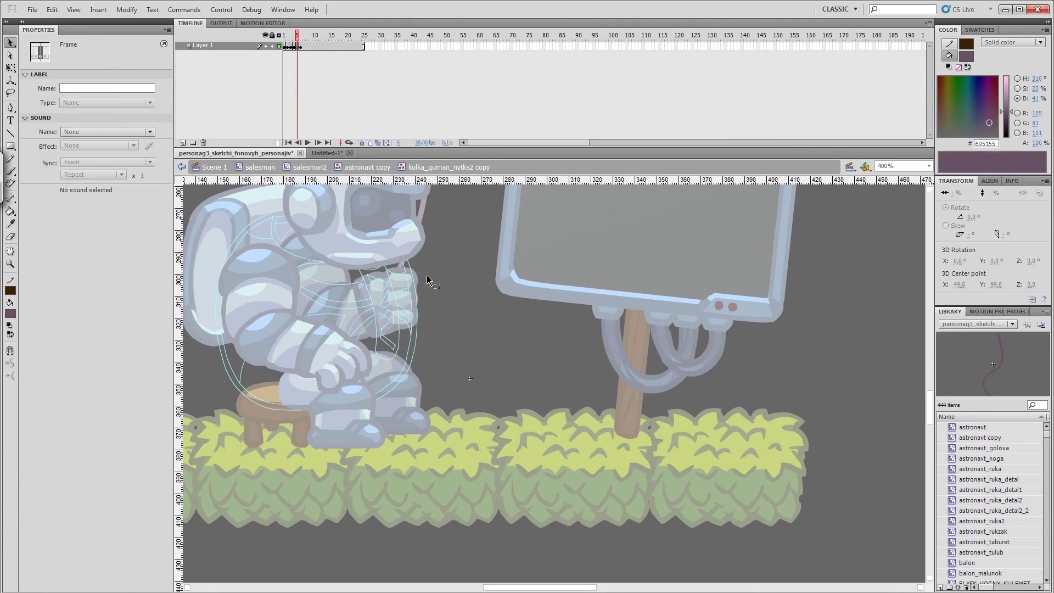
key(b)
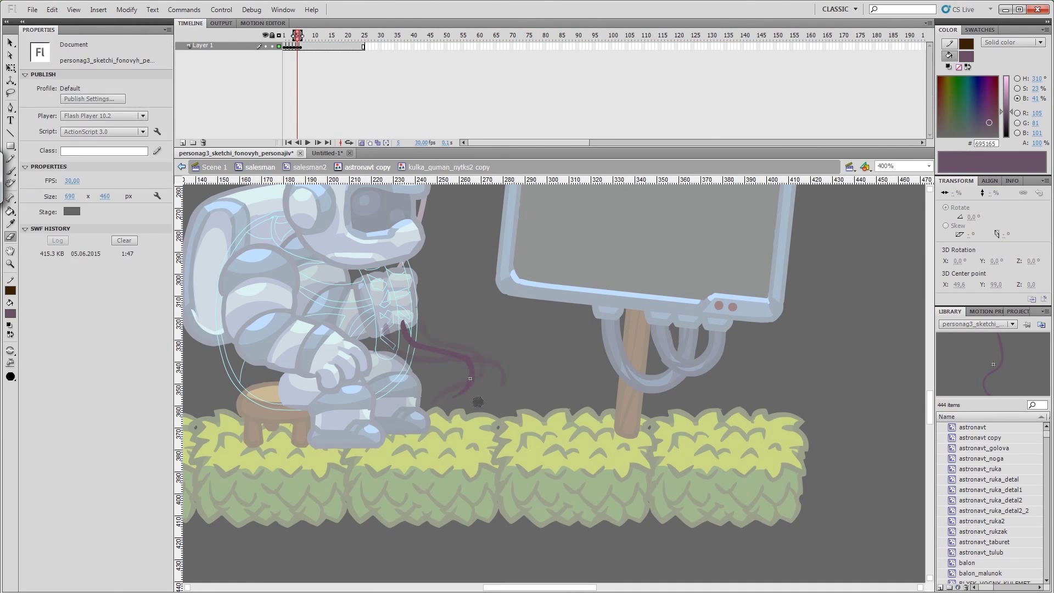
key(v)
click(368, 167)
drag(544, 35, 511, 49)
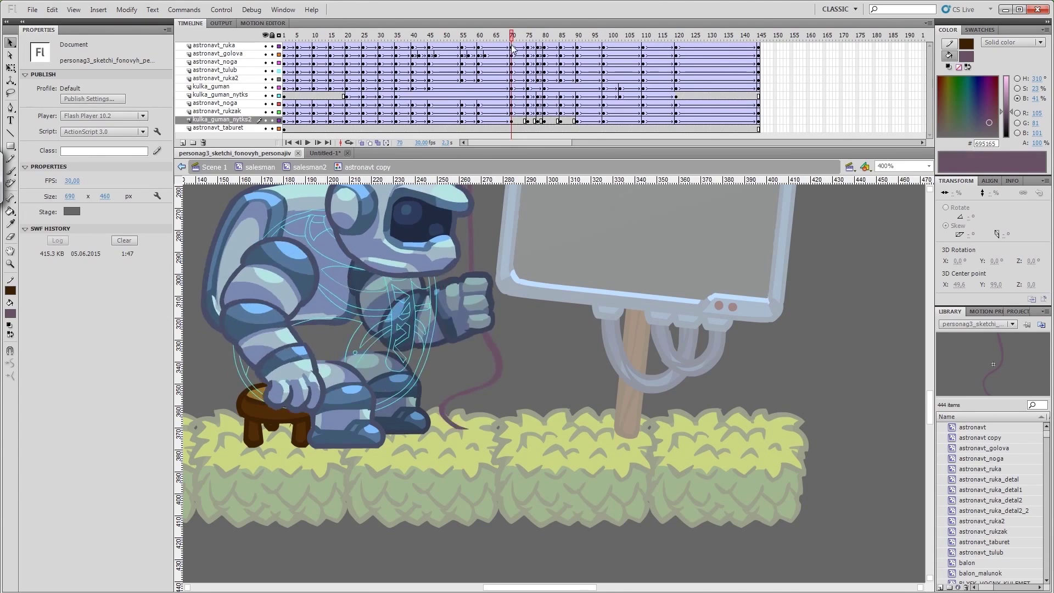
double_click(499, 365)
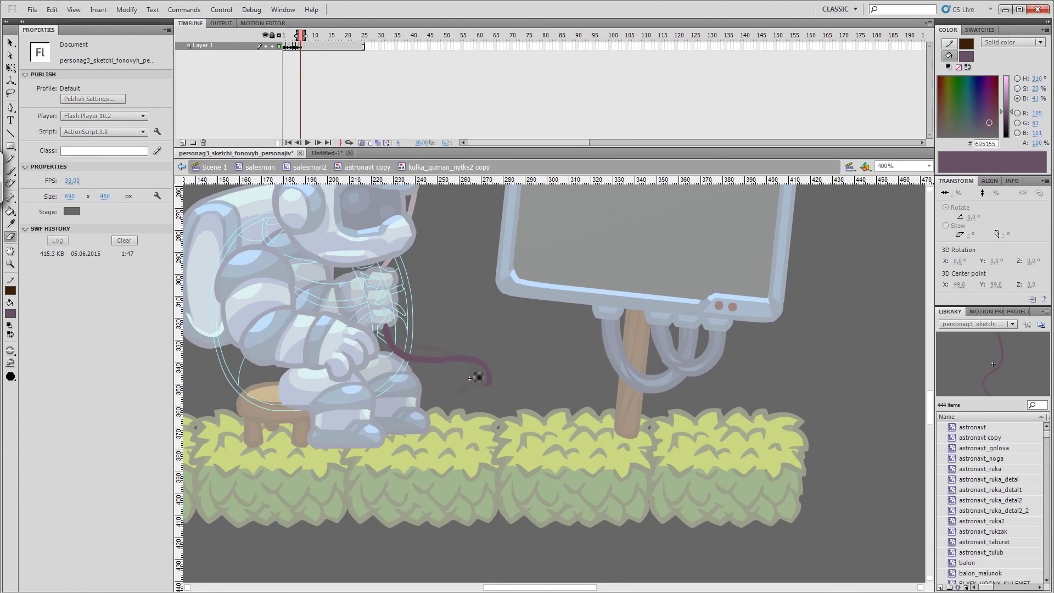
Step: Draw the loose string at symbol frames 7 to 9, whipping it along as the hand jerks toward the sign
key(v)
click(367, 167)
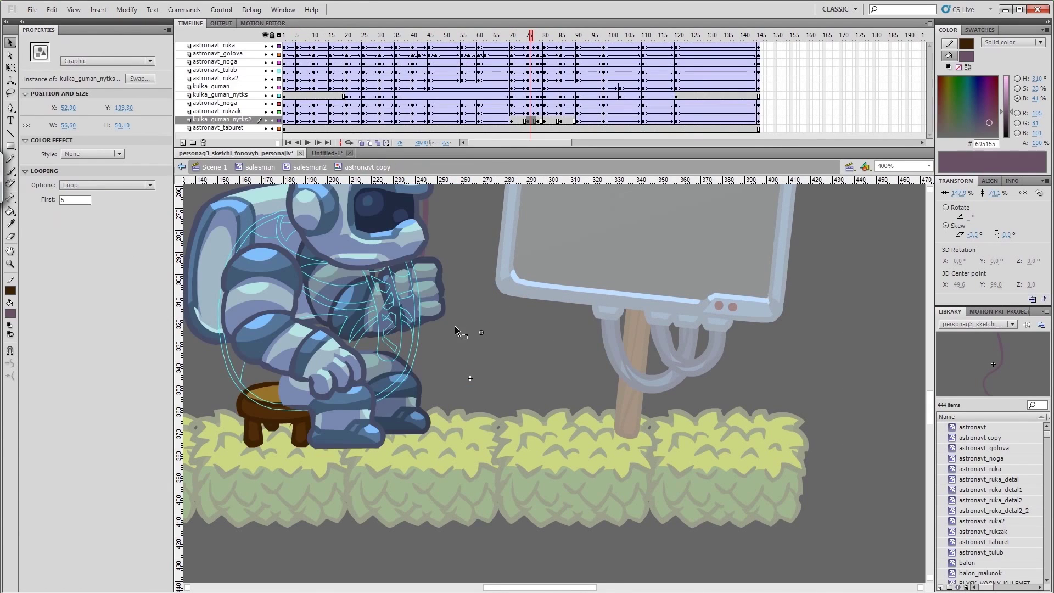
double_click(474, 317)
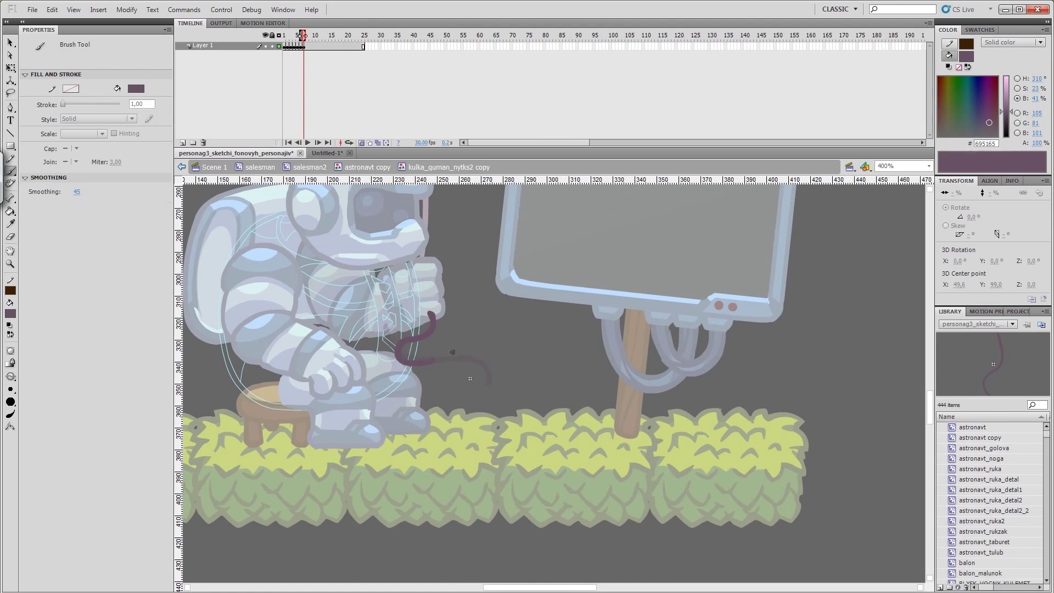
key(v)
click(308, 46)
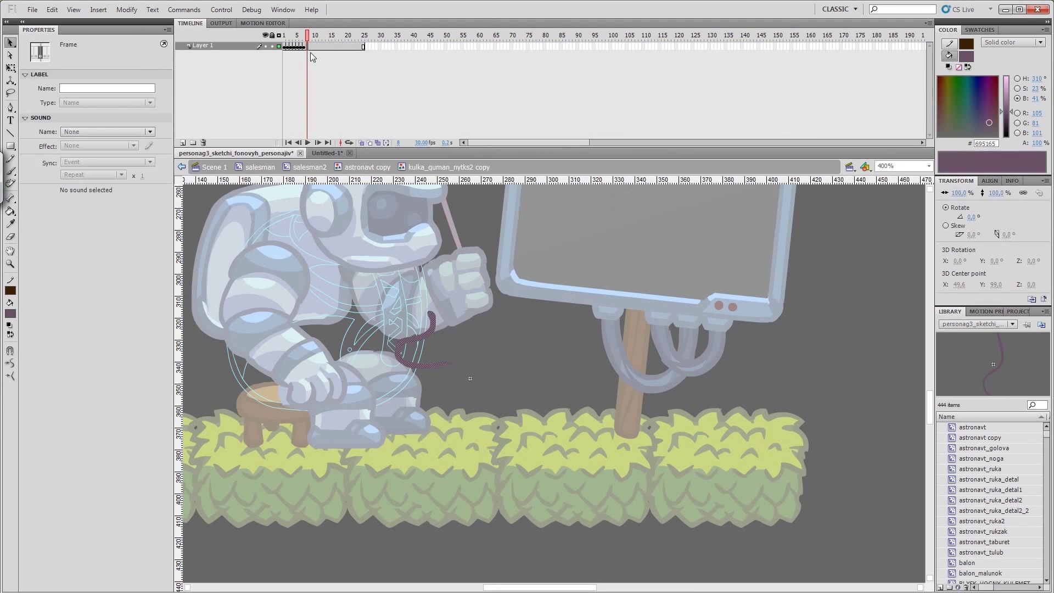
key(v)
click(310, 46)
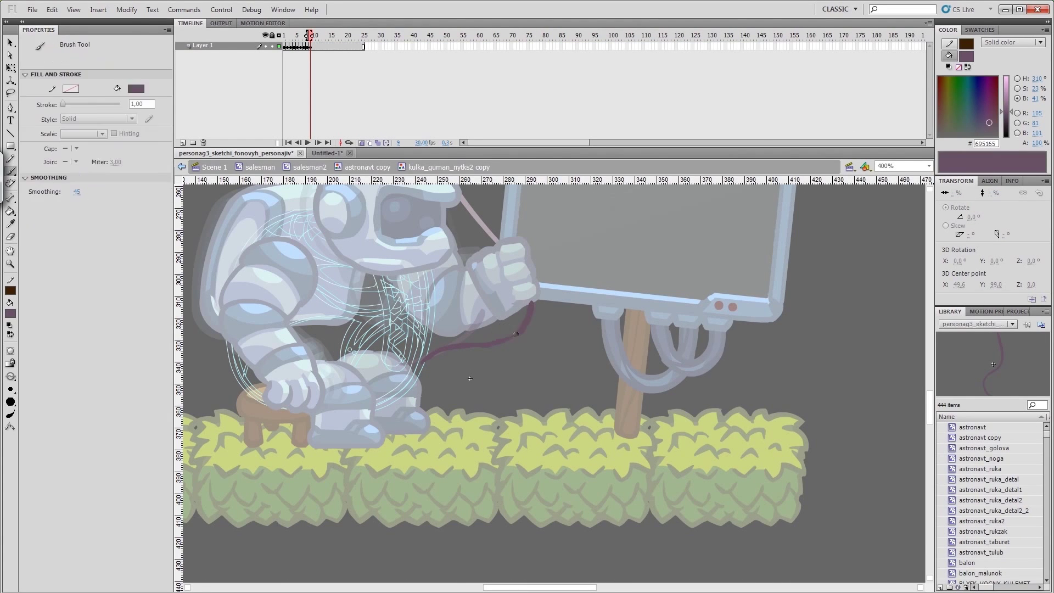
Step: Draw the loose string at symbol frames 10 to 12, swinging its tail past the hand and hooking it beneath
key(period)
key(b)
key(v)
key(period)
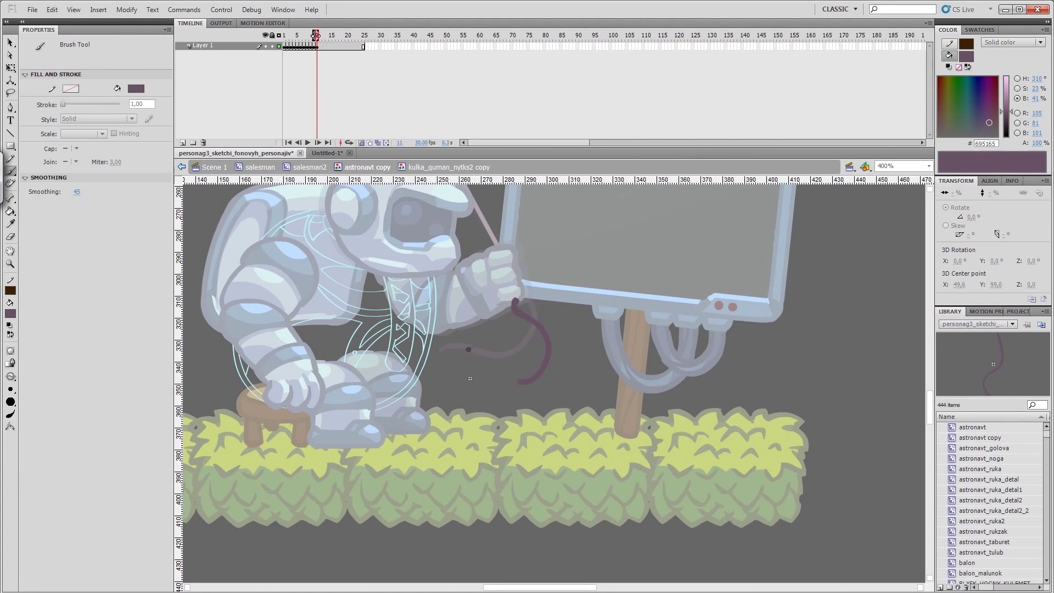
key(v)
click(323, 47)
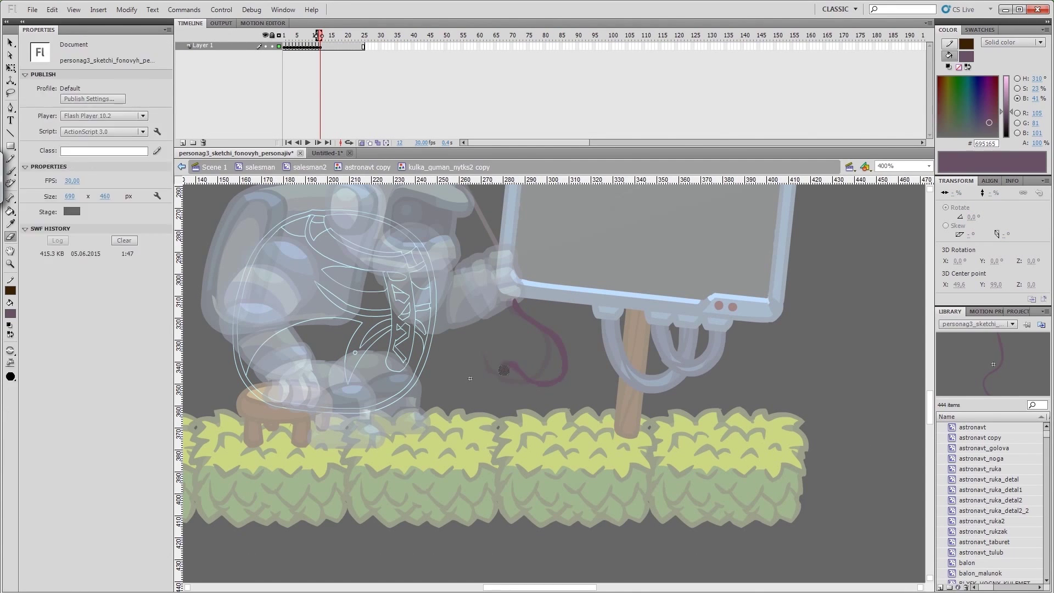
Step: Draw the loose string at symbol frame 16, hanging from the hand with its end swept out toward the signpost
click(324, 47)
key(v)
click(331, 47)
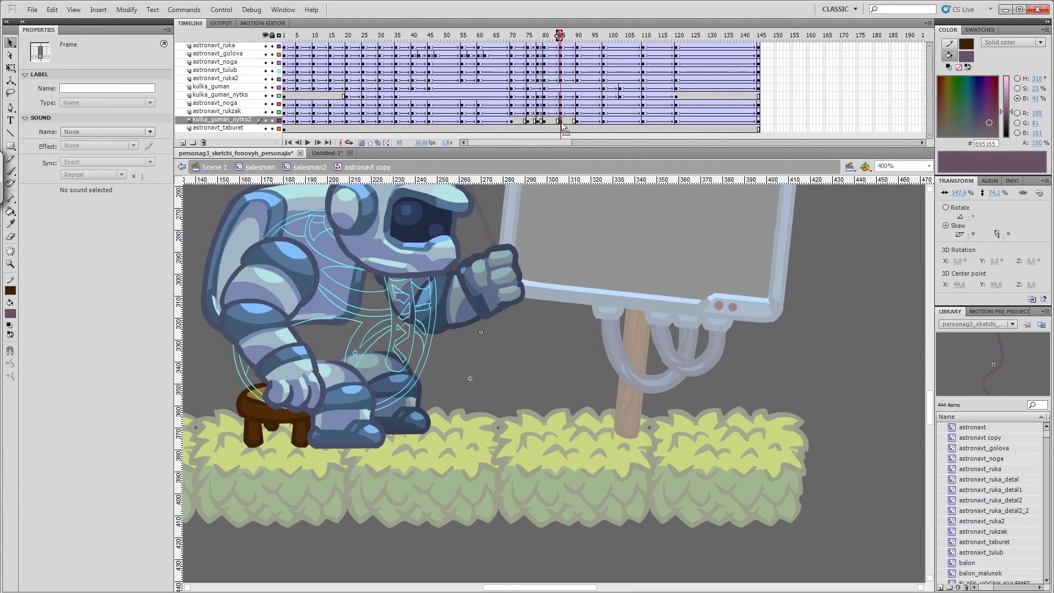
key(b)
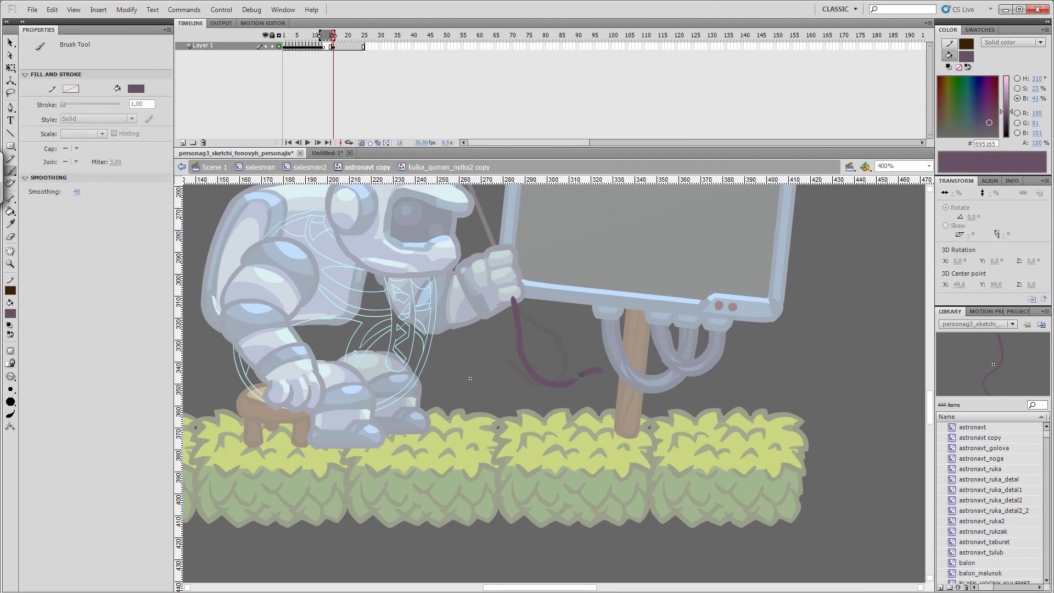
key(e)
Step: Draw the in-between shapes of the loose string at symbol frames 14 and 13
click(329, 47)
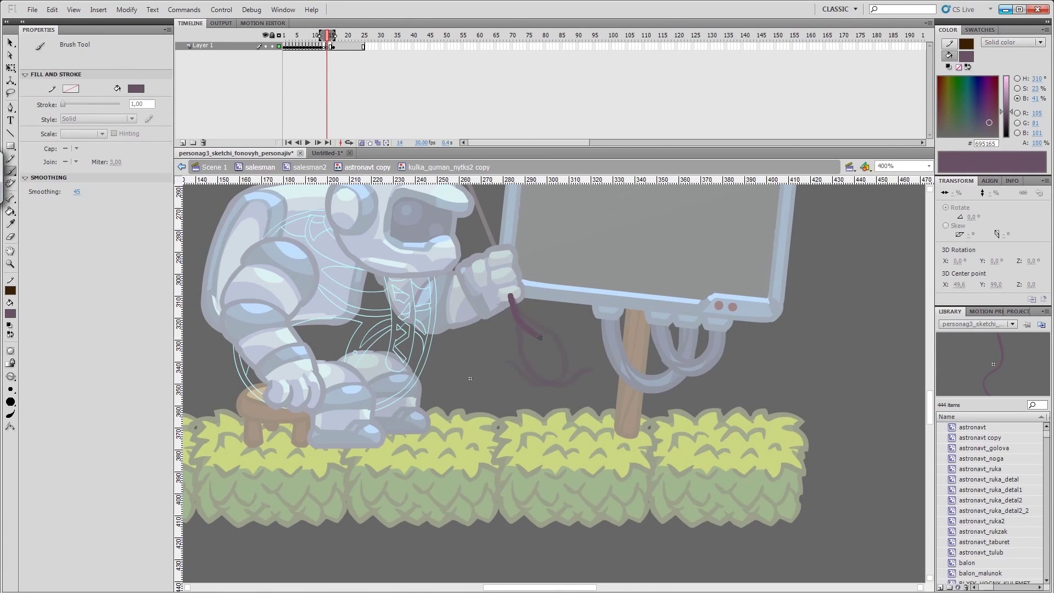
key(b)
drag(512, 296, 509, 330)
click(323, 46)
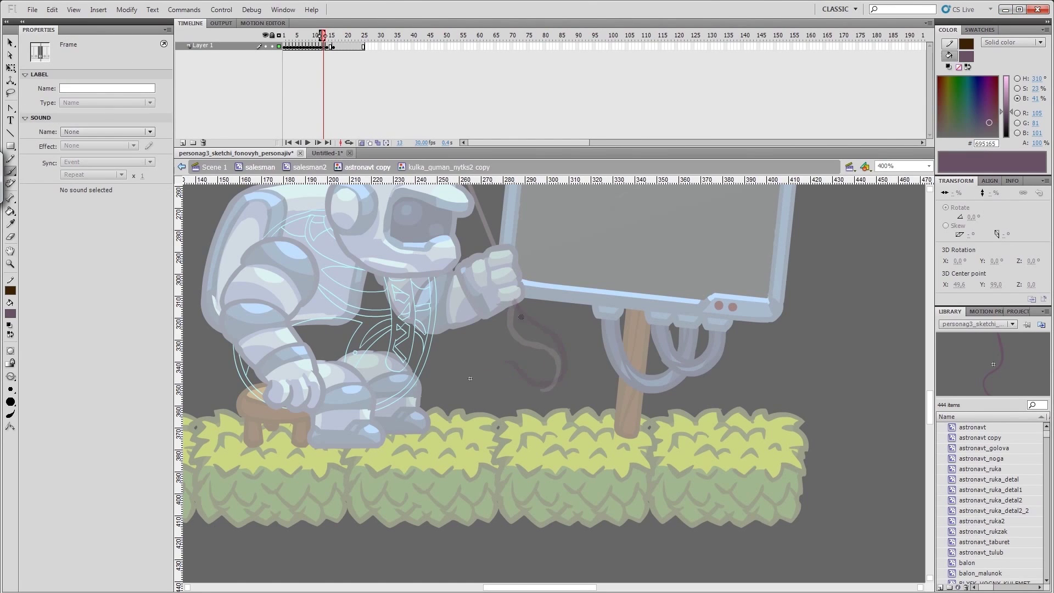
Step: Draw the loose string's in-between shape at symbol frame 15 and refine its outline with the Brush and Eraser
key(period)
key(period)
click(333, 35)
key(e)
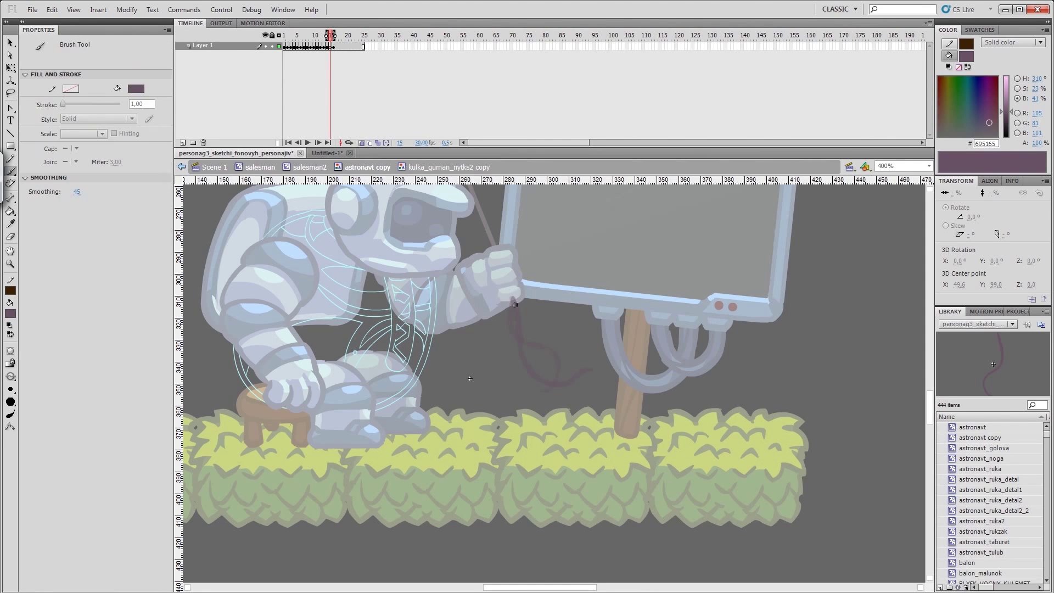
drag(537, 354, 575, 389)
key(b)
key(e)
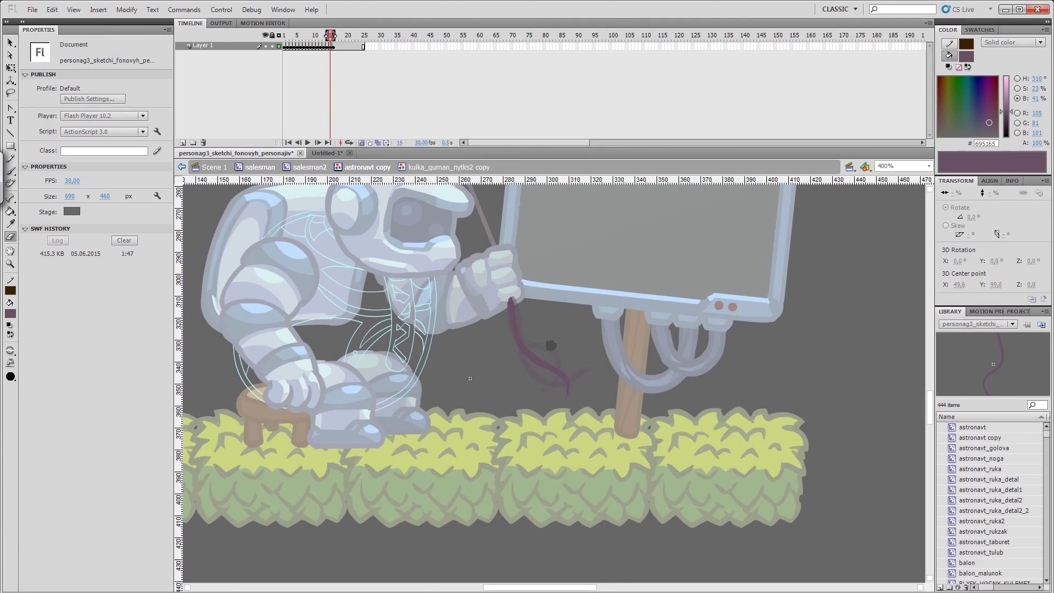
key(b)
key(e)
Step: Check the swing around frame 87 of the astronaut's timeline, and draw the loose string at symbol frames 17 and 18
key(v)
double_click(470, 378)
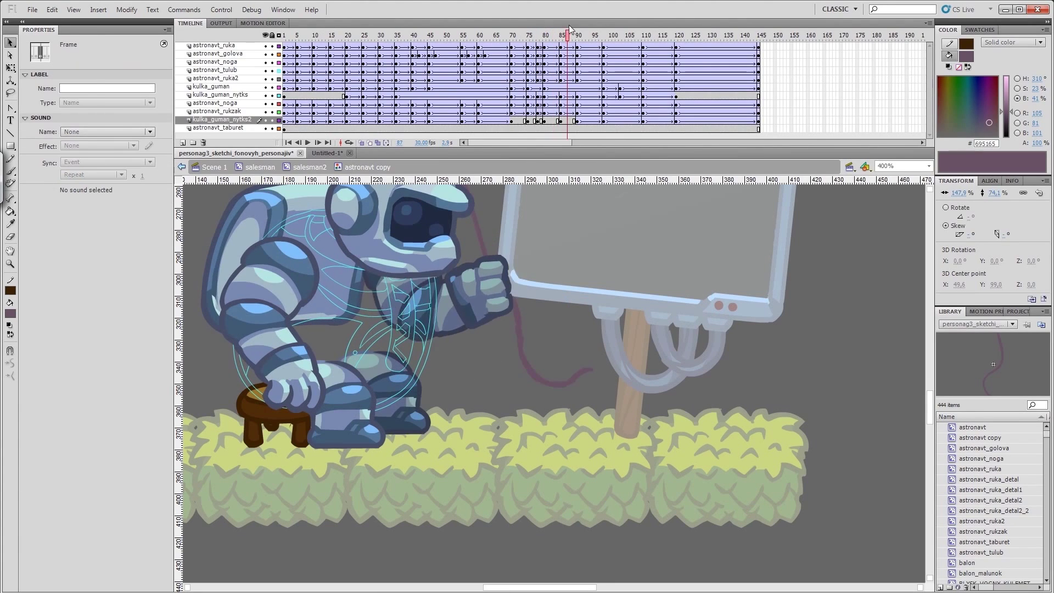
click(574, 35)
drag(575, 34, 563, 35)
double_click(549, 362)
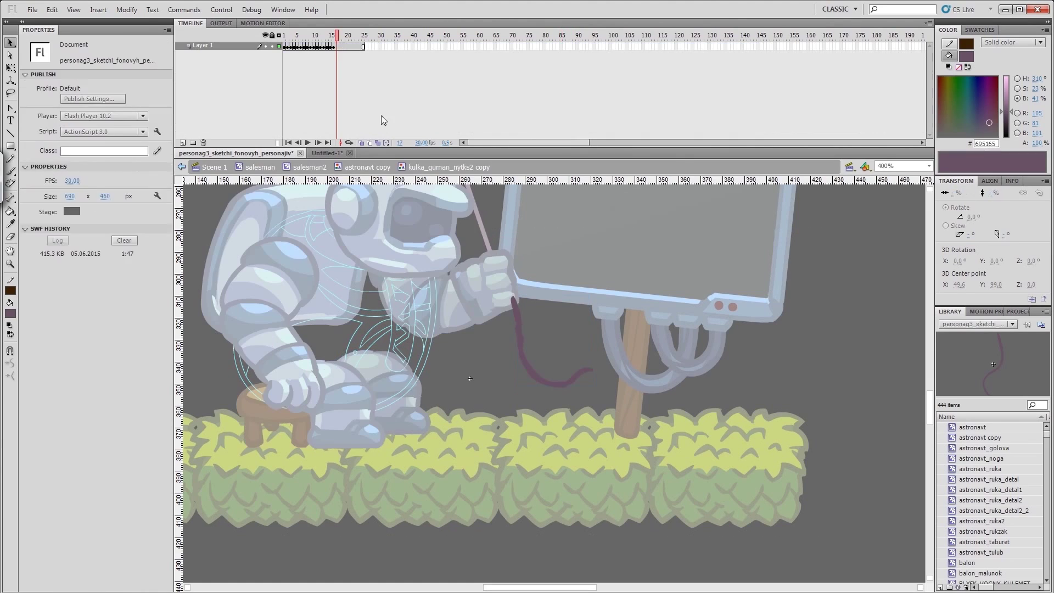
key(e)
key(v)
click(341, 48)
key(e)
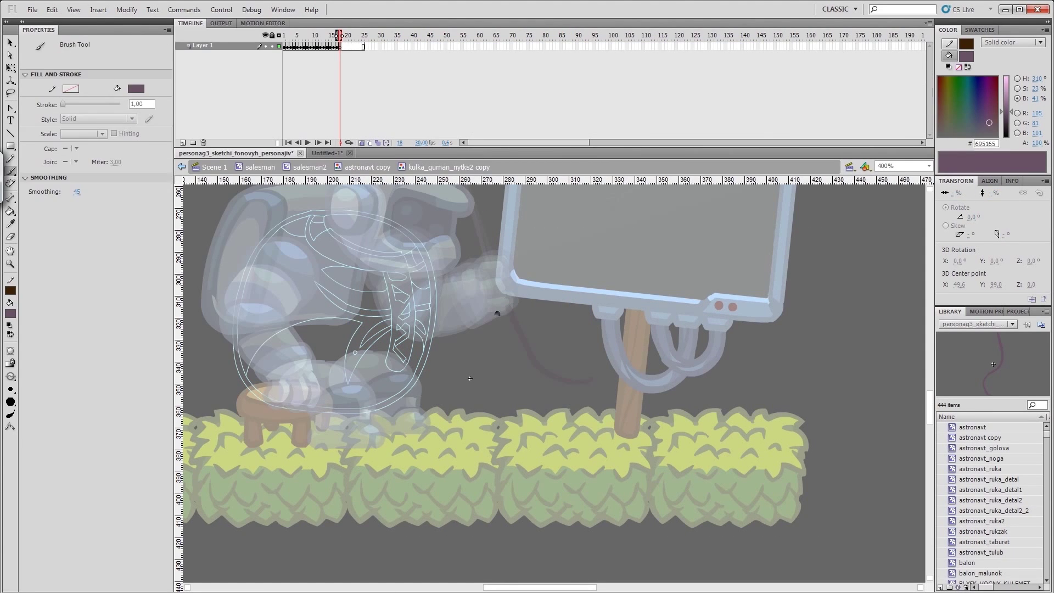
Step: Draw the loose string at symbol frame 19, attached to the hand with its tip lifted near the signpost, and go to frame 20
key(Escape)
double_click(554, 263)
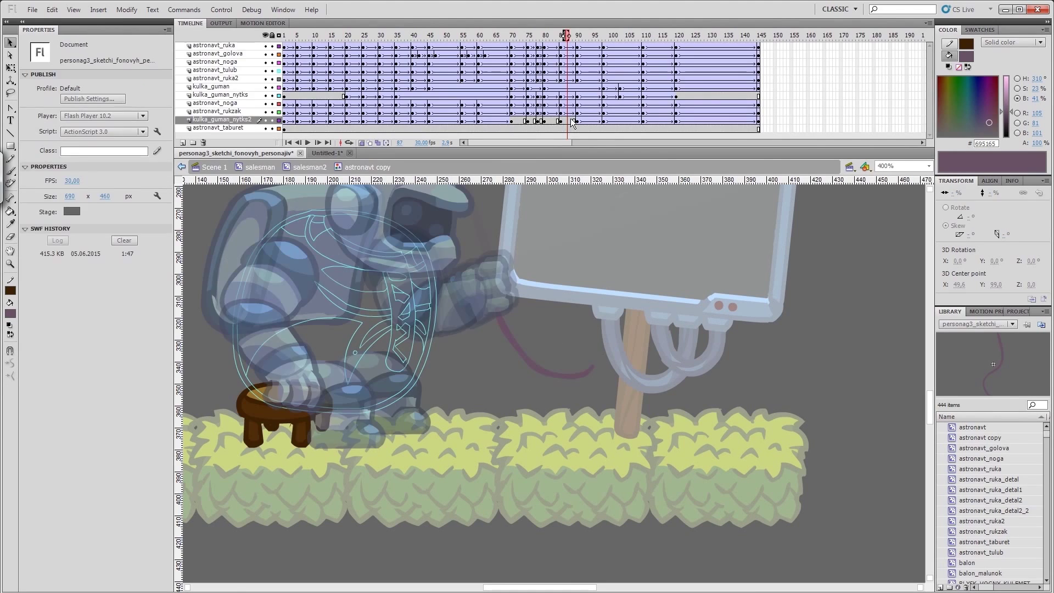
key(q)
click(519, 343)
double_click(519, 343)
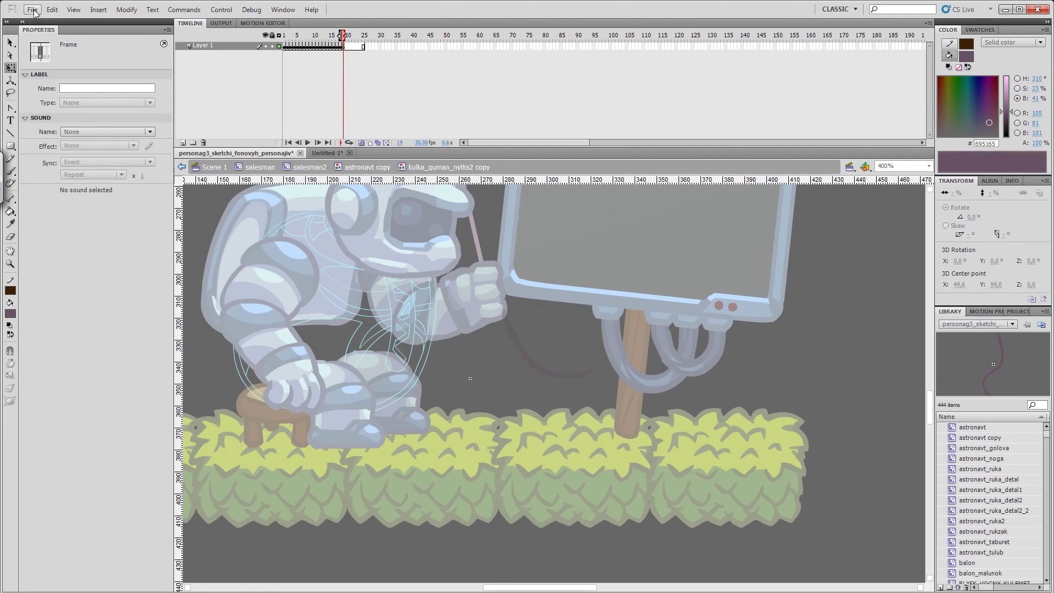
key(e)
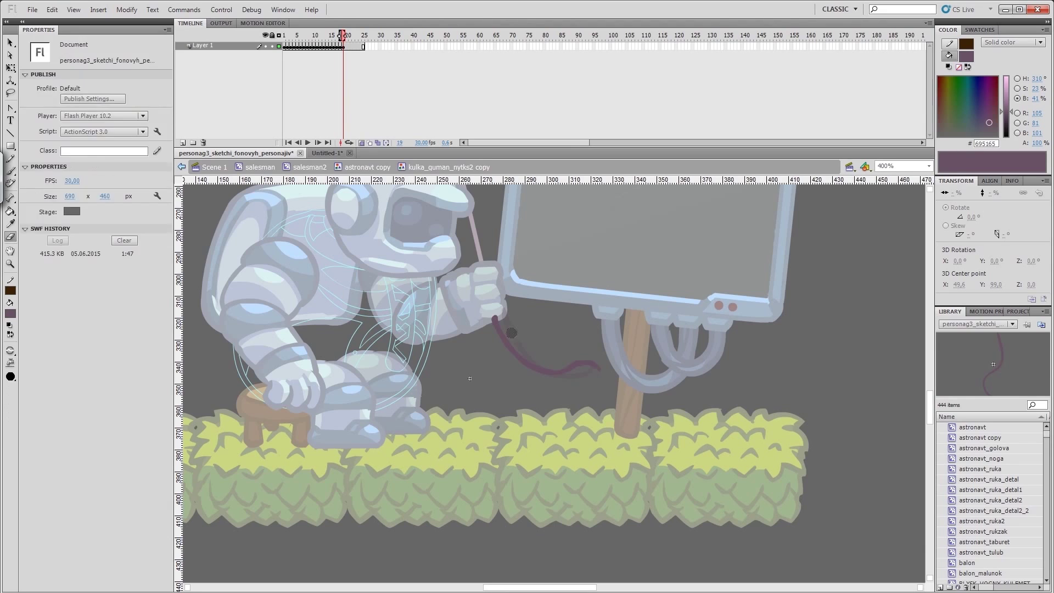
click(346, 45)
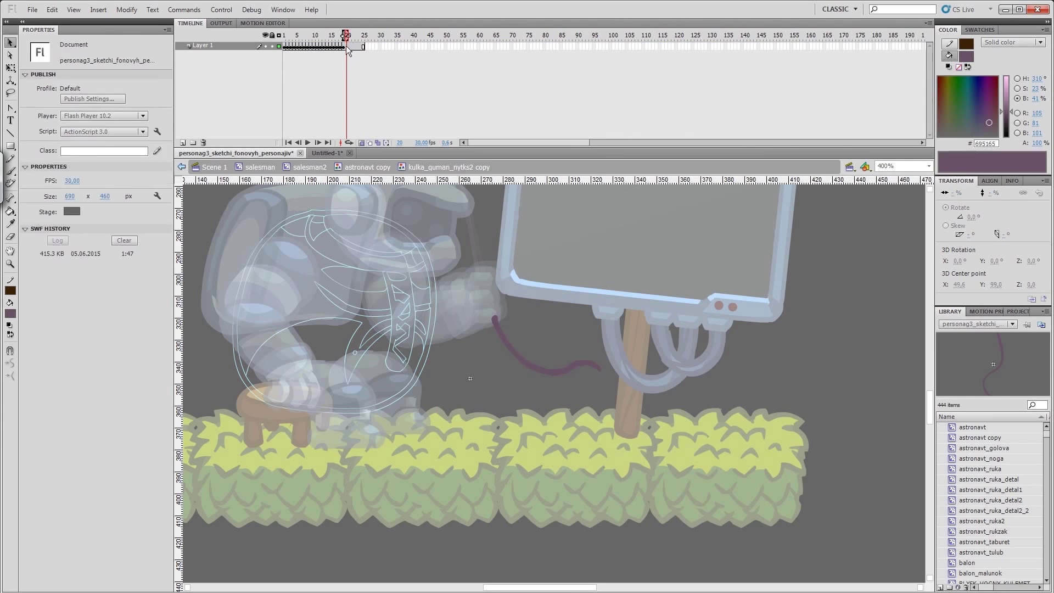
Step: Draw the loose string at symbol frame 20, sagging from the hand and curling up toward the signpost
key(b)
mouse_move(482, 324)
mouse_down()
mouse_move(527, 365)
mouse_move(575, 367)
mouse_up()
double_click(470, 379)
key(q)
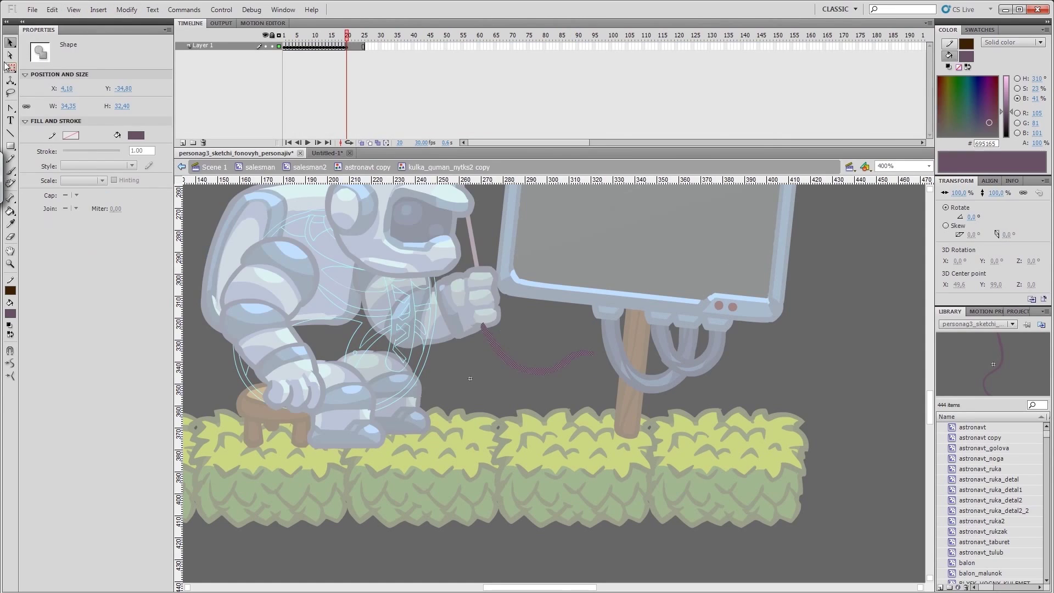
Step: Copy the hanging string shape from symbol frame 1 to symbol frame 26 and save the file
click(602, 41)
click(578, 120)
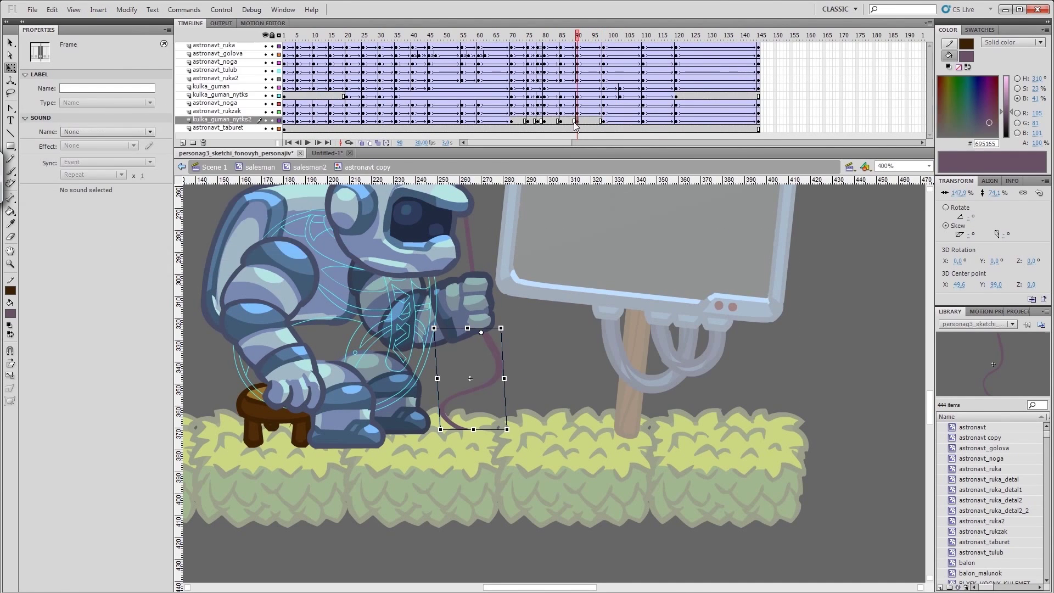
click(470, 378)
double_click(470, 378)
click(285, 47)
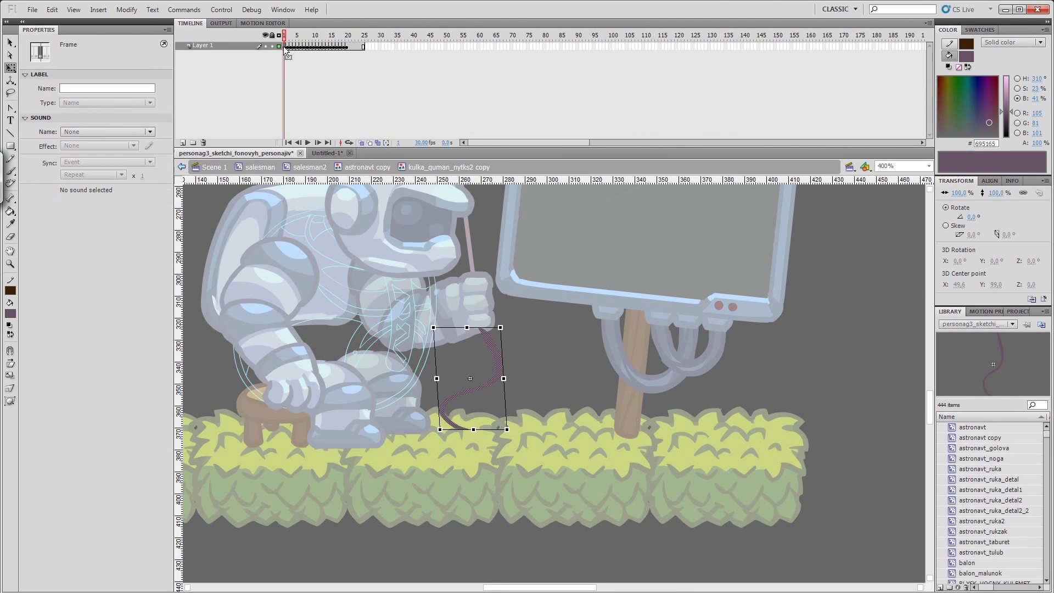
double_click(492, 272)
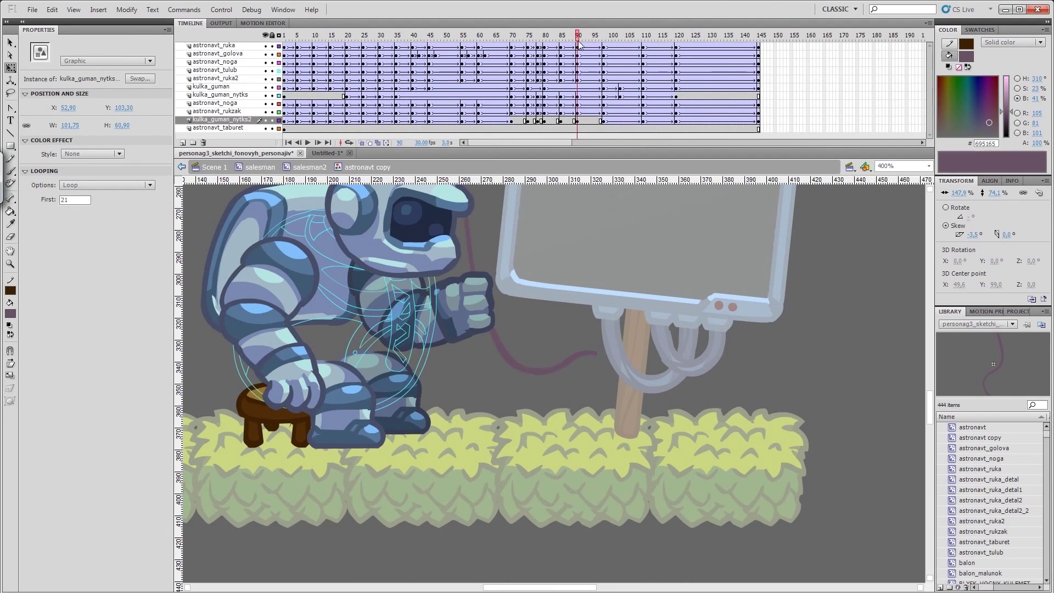
double_click(470, 378)
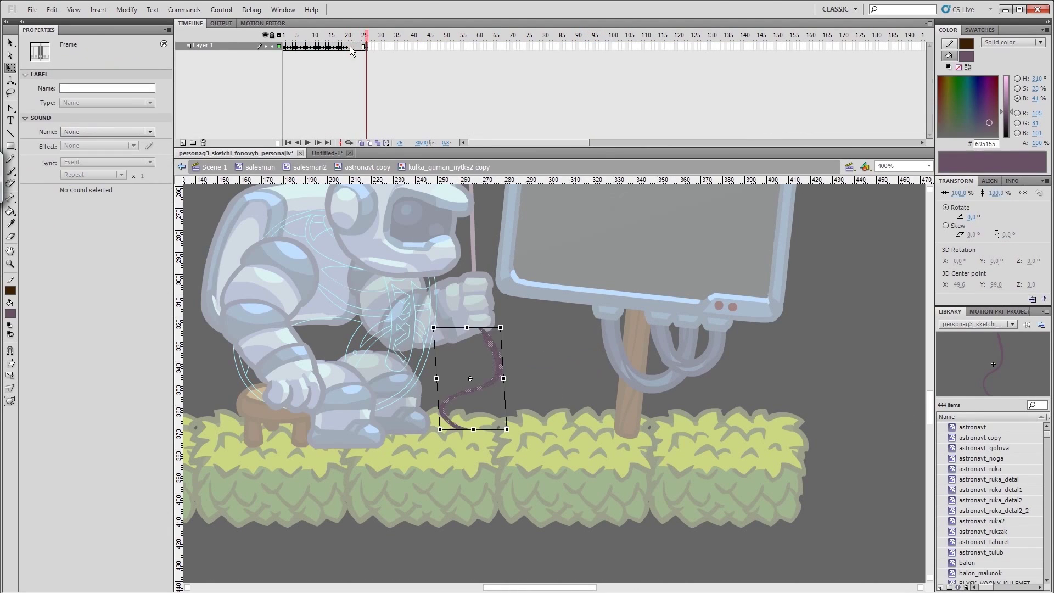
click(365, 45)
click(33, 10)
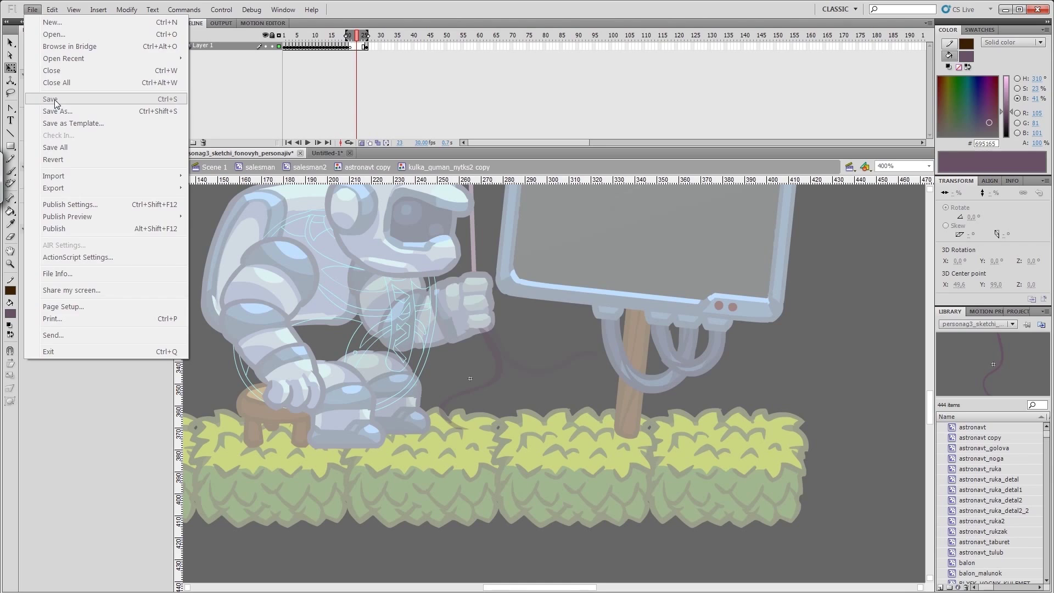
click(51, 99)
Step: Draw and trim the loose string's in-between shapes at symbol frames 23 and 21
key(b)
key(e)
click(359, 46)
drag(357, 47, 350, 46)
key(b)
key(e)
click(353, 46)
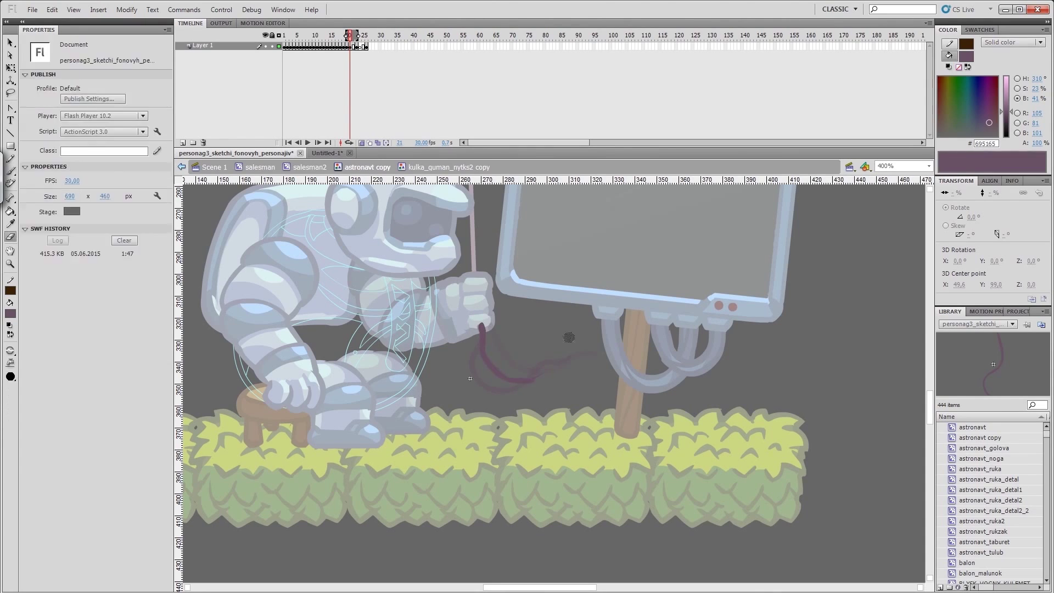
Step: Draw the loose string's in-between shapes at symbol frames 22 and 24 and clean up their edges
key(b)
drag(474, 328, 496, 380)
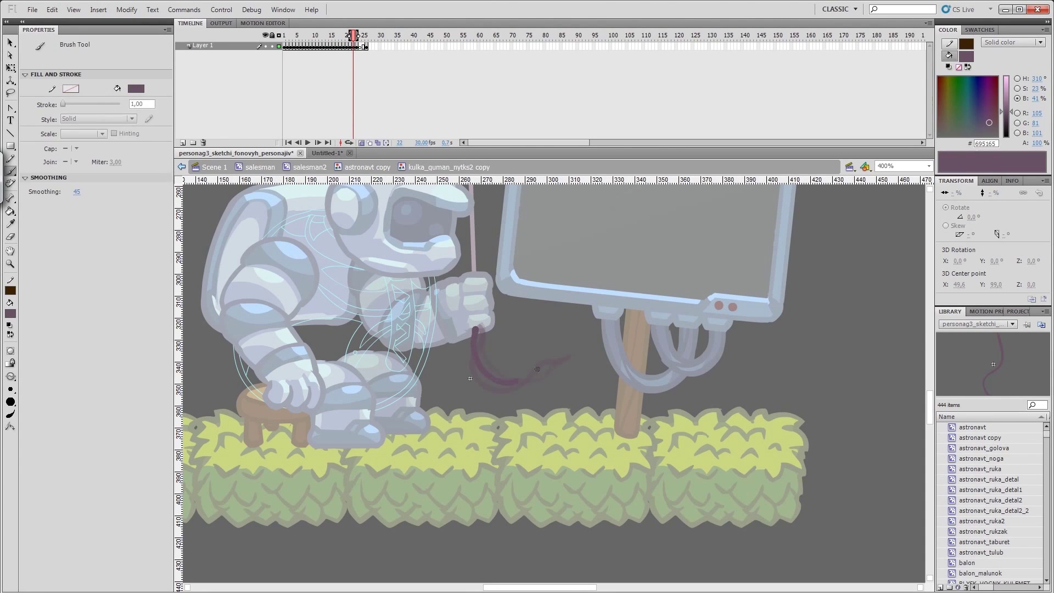
key(period)
key(period)
key(e)
key(b)
key(e)
Step: Draw the loose string at symbol frame 25 with its tip settling on the grass, and trim the shape at frame 24
click(368, 47)
key(b)
mouse_move(479, 325)
mouse_down()
mouse_move(476, 397)
mouse_move(502, 400)
mouse_move(493, 423)
mouse_up()
key(e)
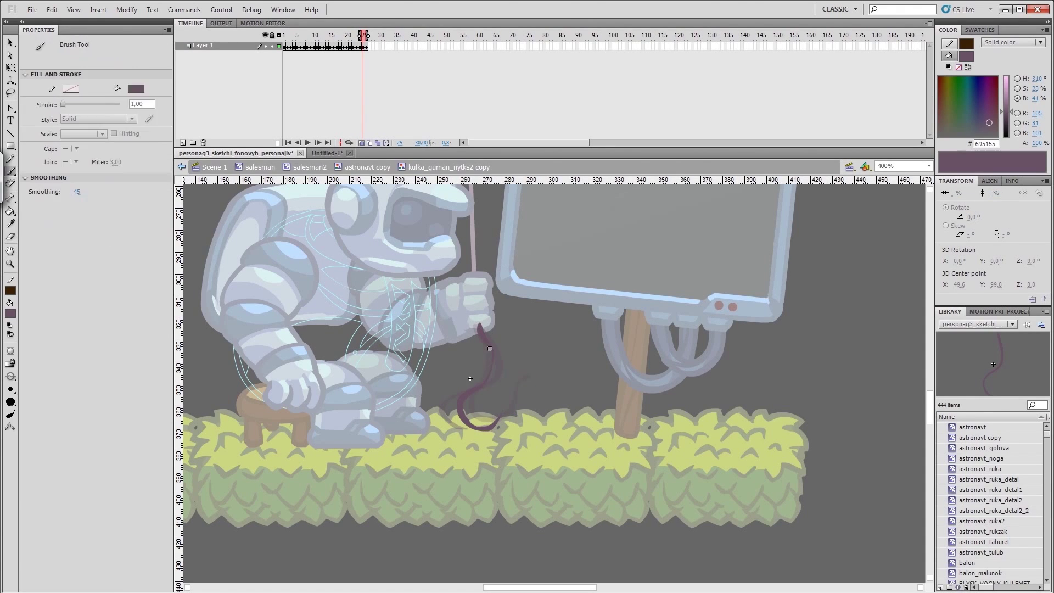
key(b)
key(comma)
key(e)
drag(535, 380, 515, 375)
Step: Play the astronaut's animation at a reduced zoom of 200% and check its late frames in salesman2
key(v)
double_click(470, 378)
click(928, 166)
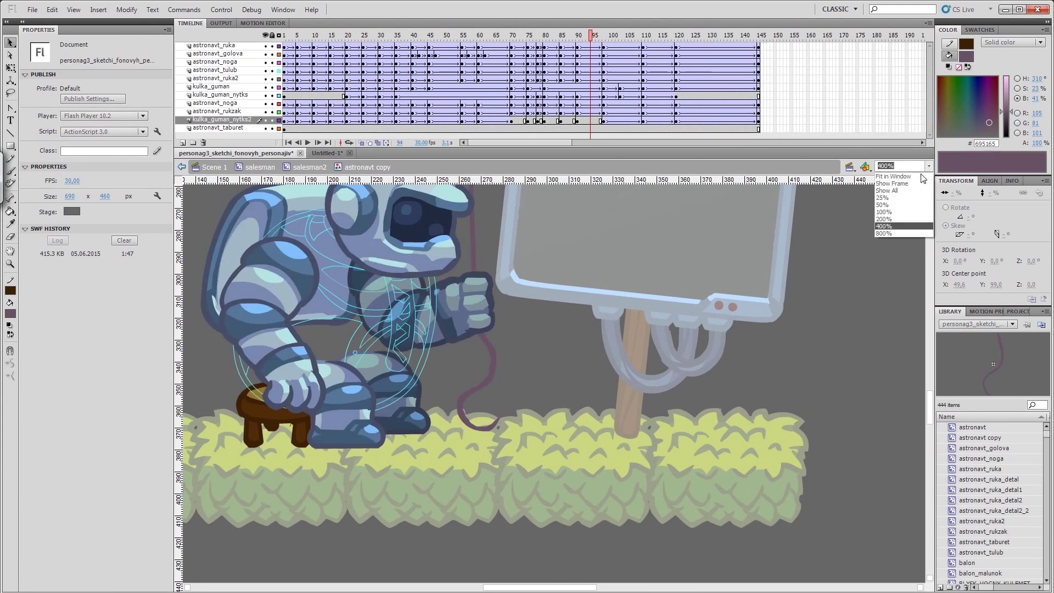
click(900, 212)
key(Return)
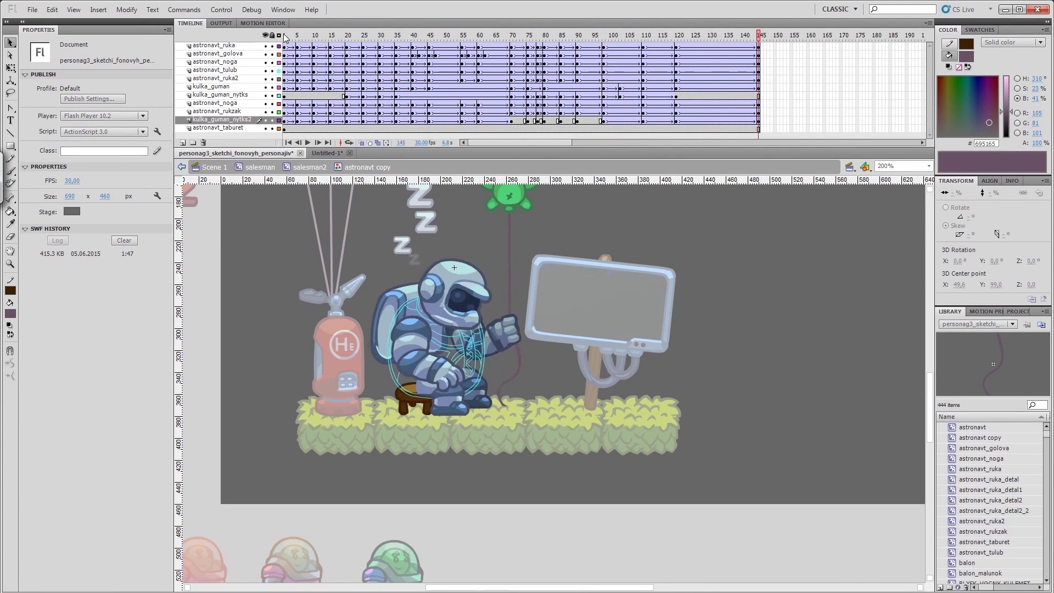
double_click(769, 247)
click(785, 36)
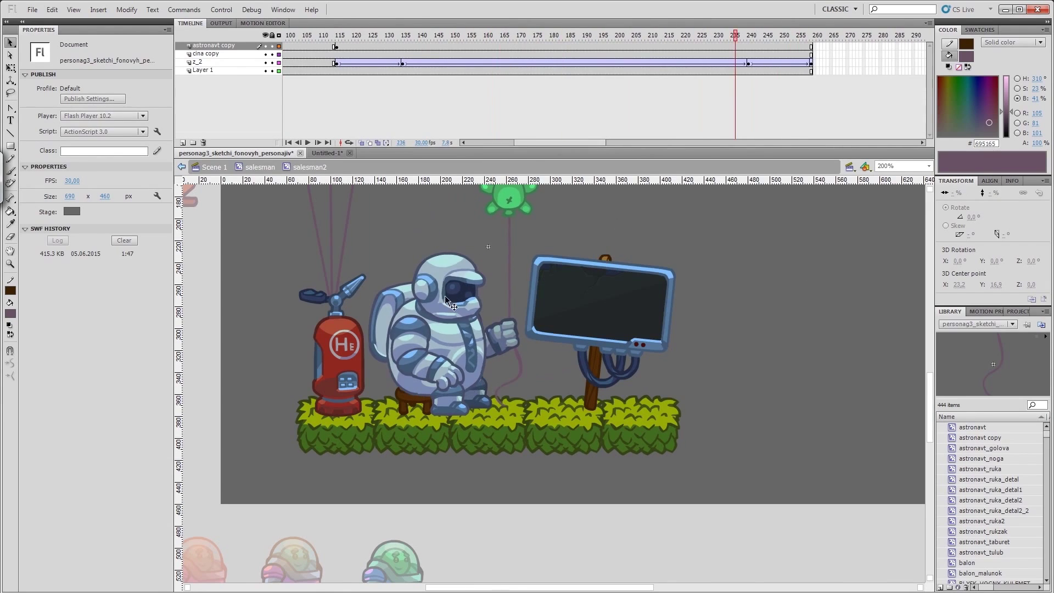
Step: Extend the astronaut's animation to 180 frames, lengthen the salesman2 layers to frame 295, and play the result
double_click(445, 295)
key(Return)
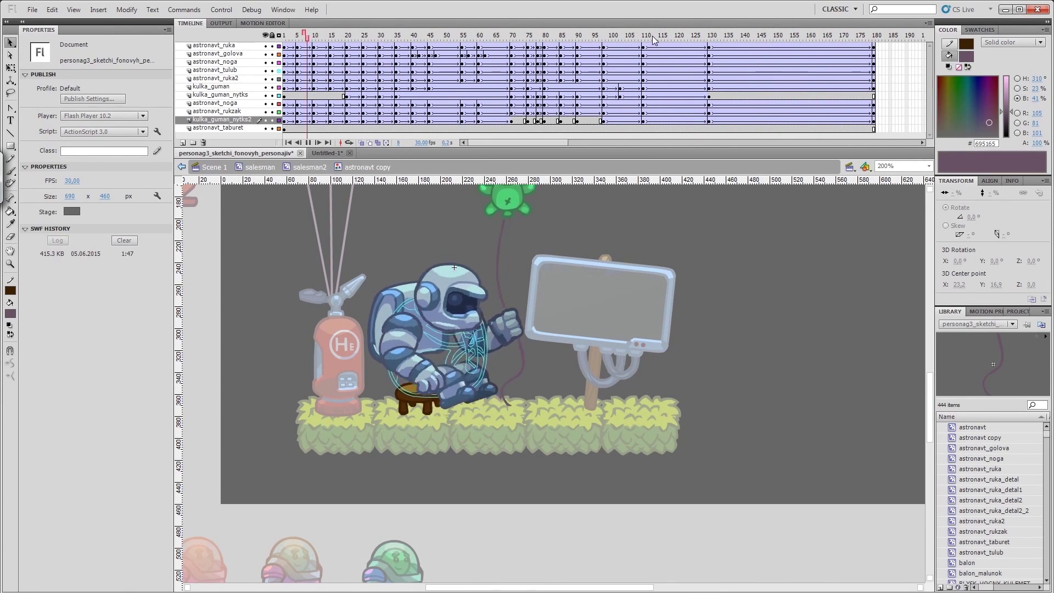
click(761, 37)
double_click(769, 247)
drag(494, 46, 444, 71)
key(F5)
key(Return)
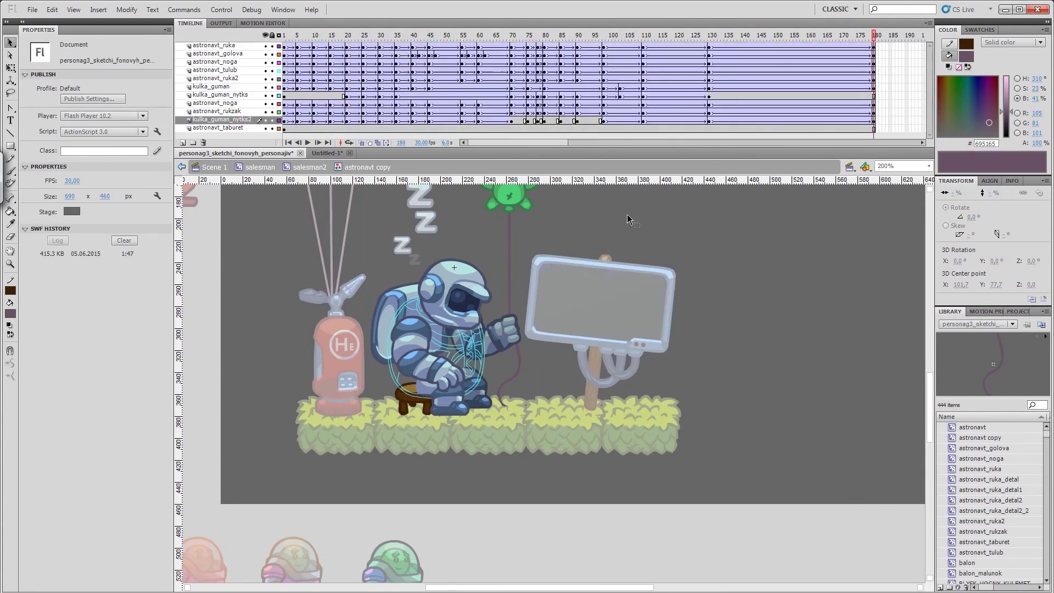
Step: Move the late keyframe of the z_2 layer to about frame 269 and save the file
drag(594, 142, 557, 143)
click(699, 62)
click(32, 9)
click(51, 98)
Step: Insert a keyframe for the signboard at salesman2 frame 192 and give it a duplicated symbol of its own
drag(357, 35, 514, 31)
click(651, 326)
key(F6)
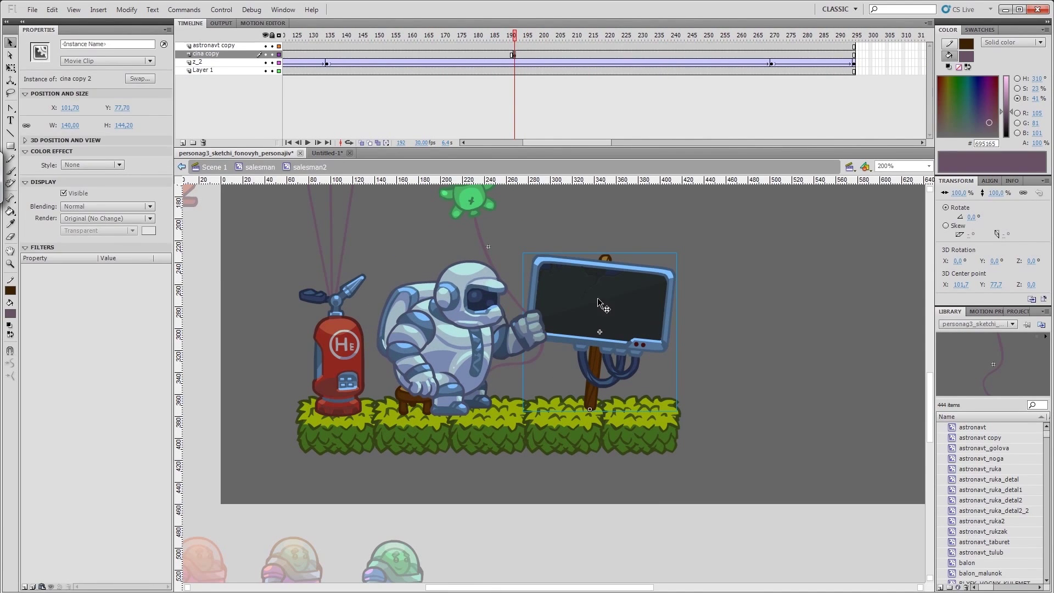
double_click(593, 277)
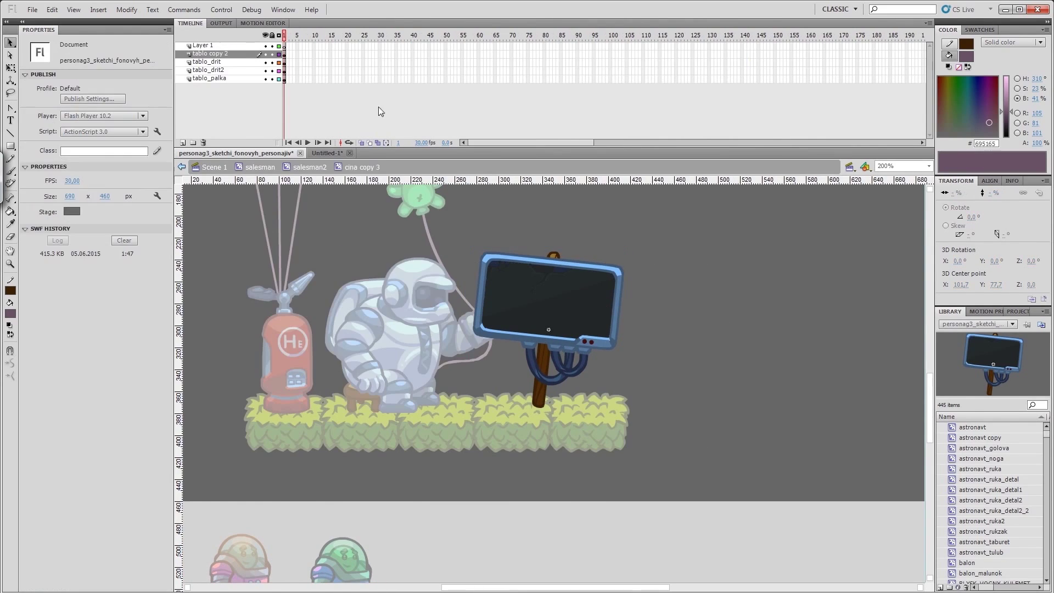
double_click(651, 211)
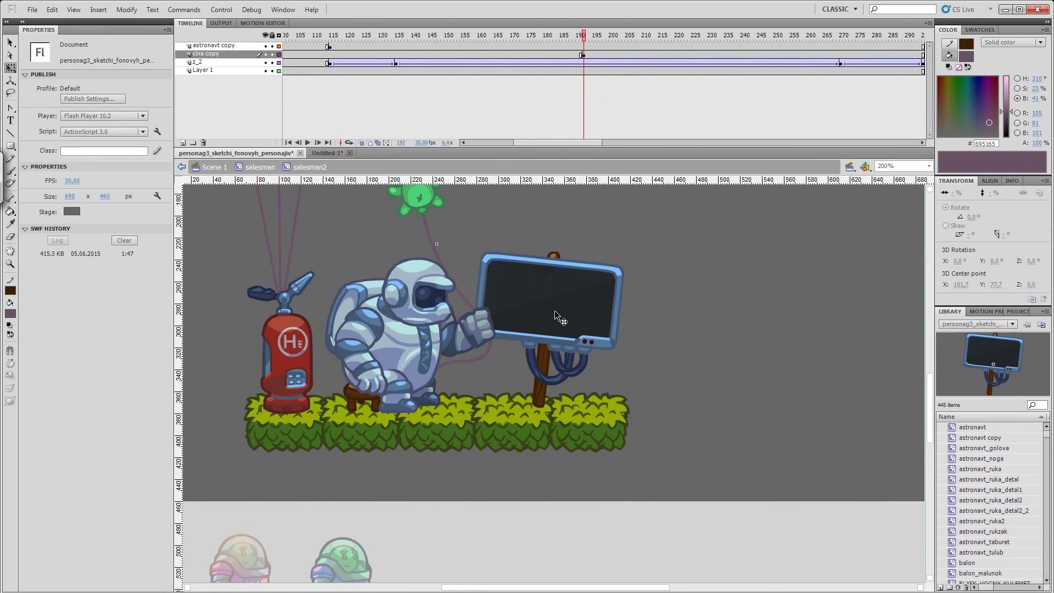
Step: Add keyframes at frames 5 and 30 with classic tweens to the duplicated signboard's layers, and show the board as an outline
double_click(558, 318)
click(378, 58)
click(285, 61)
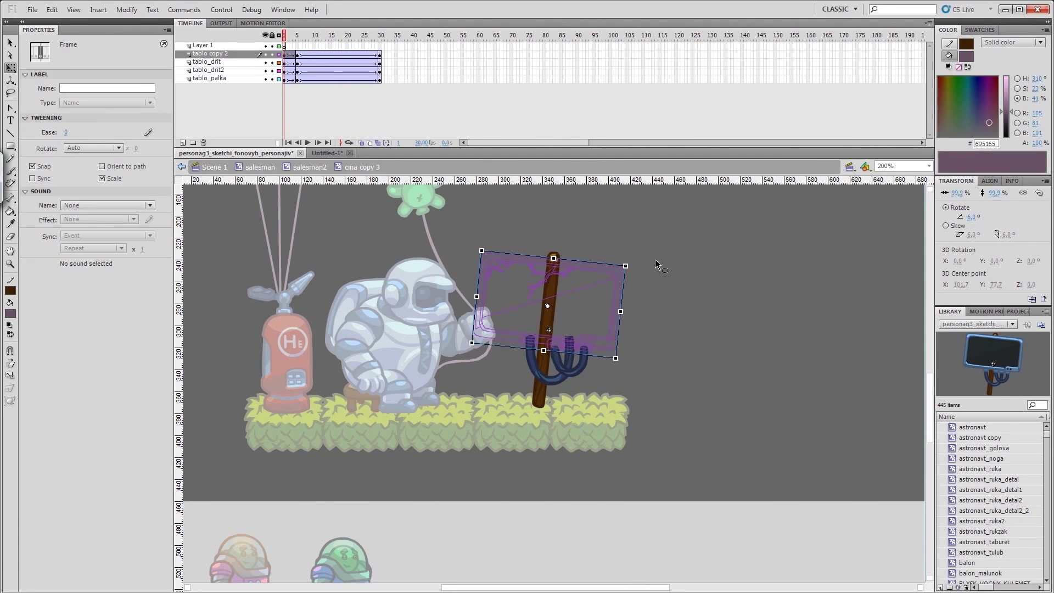
Step: Tilt the signboard with its post and wires clockwise about the post's base at frame 5, and check the tween
click(661, 253)
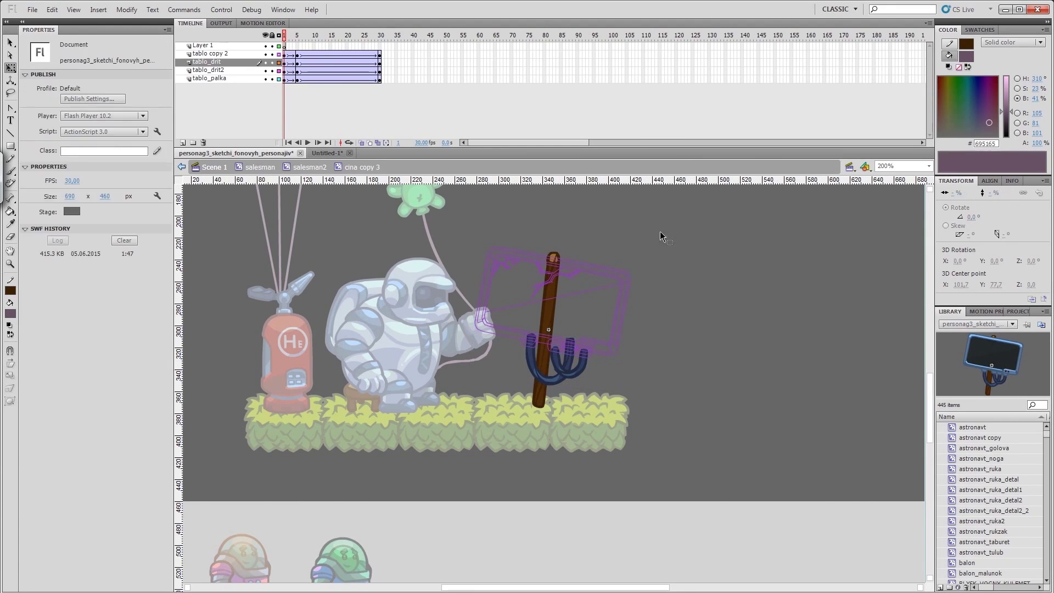
click(525, 405)
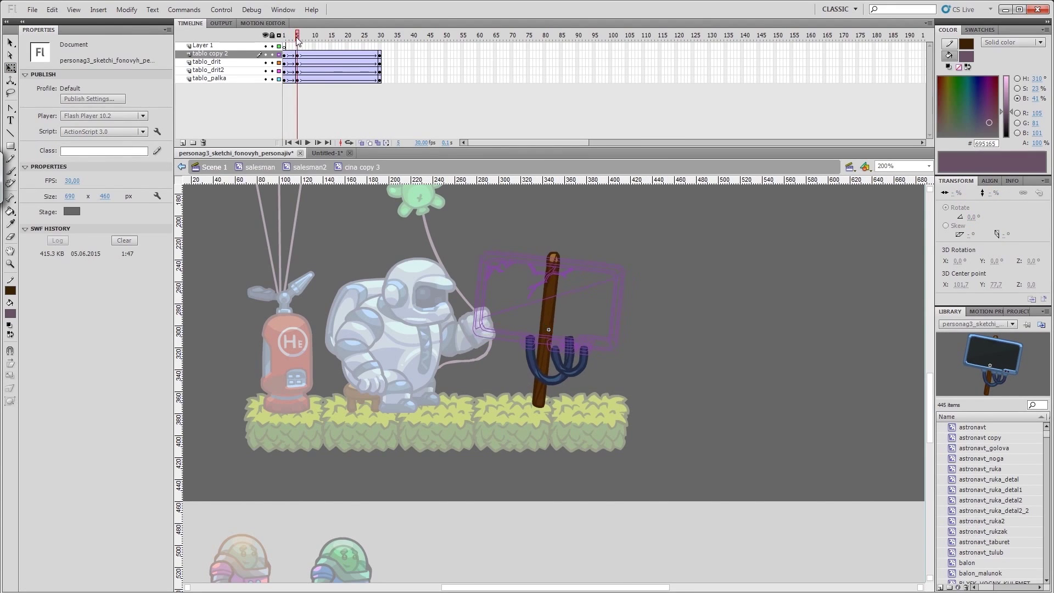
click(308, 79)
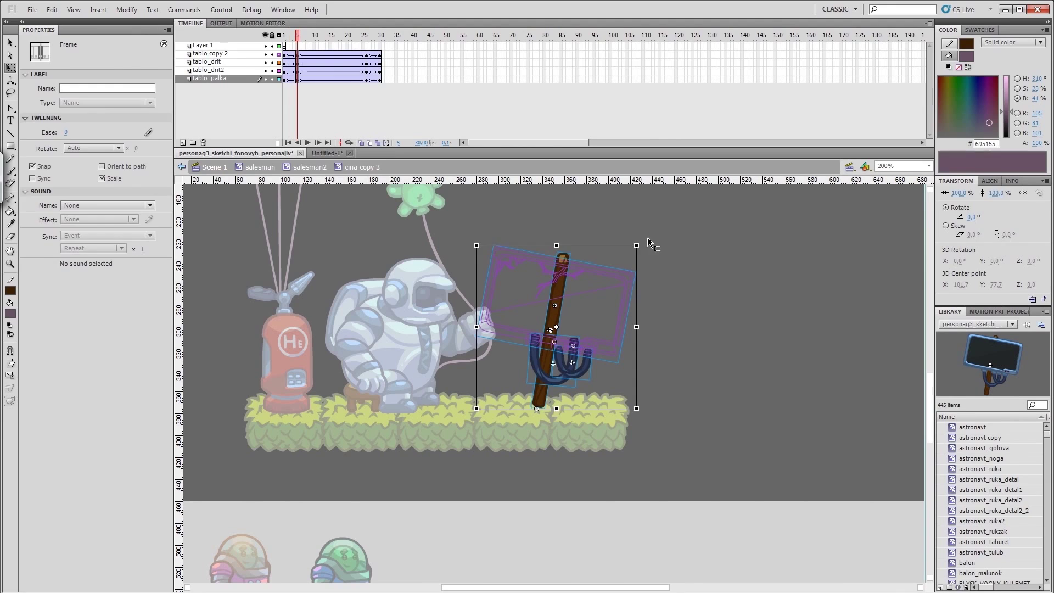
click(595, 321)
drag(648, 247, 664, 257)
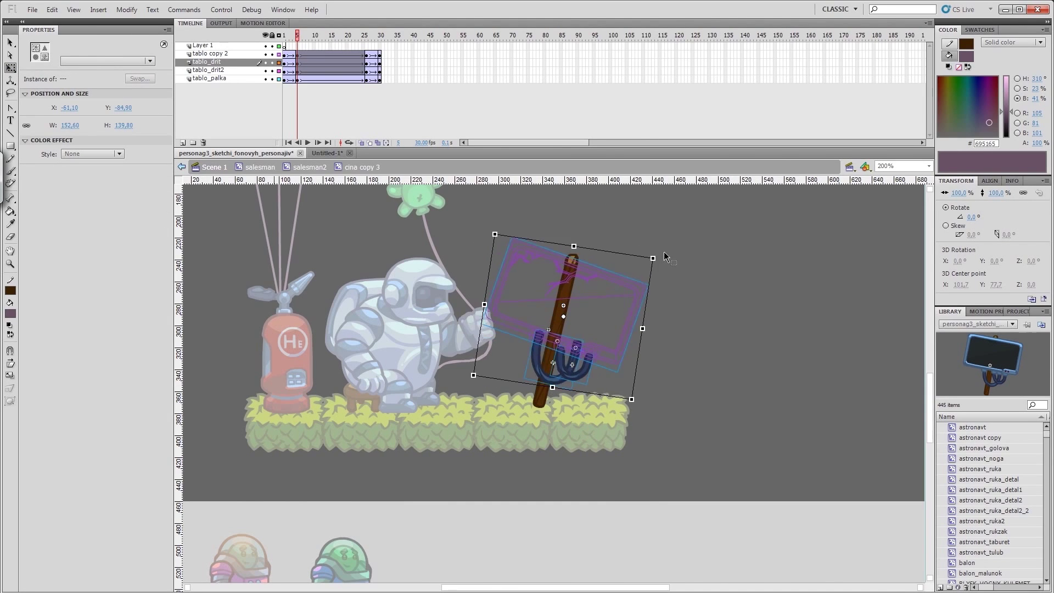
drag(297, 35, 341, 51)
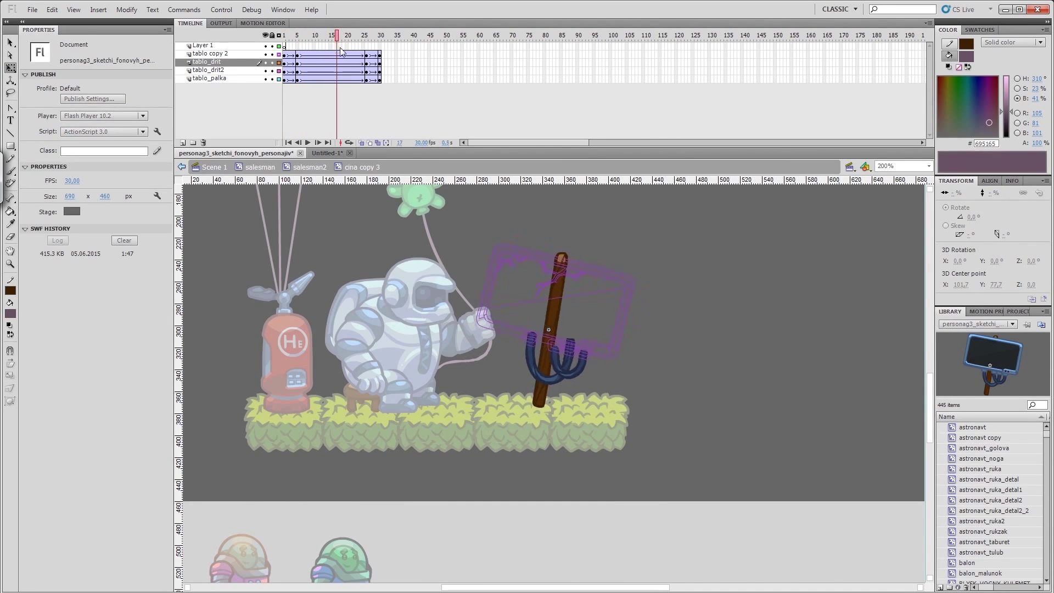
Step: Rotate the signboard parts counterclockwise at frame 10 for the return swing and play the motion
click(314, 53)
drag(624, 246, 610, 236)
drag(314, 36, 296, 54)
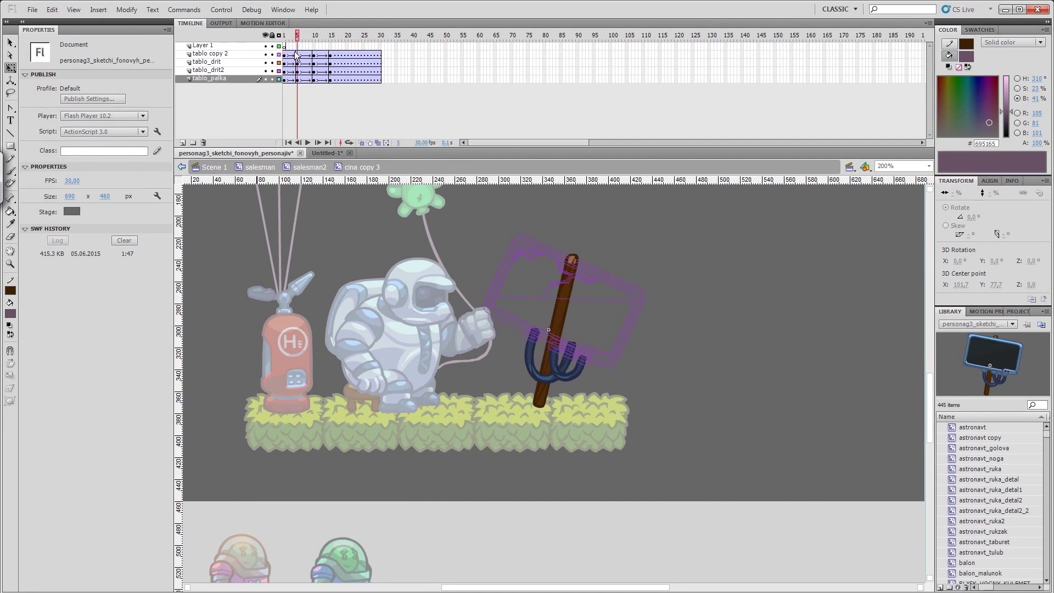
key(Return)
Step: Tighten the sway to keyframes at frames 3, 8, 13 and 17, increase the tilt at frame 3, and play it
click(324, 54)
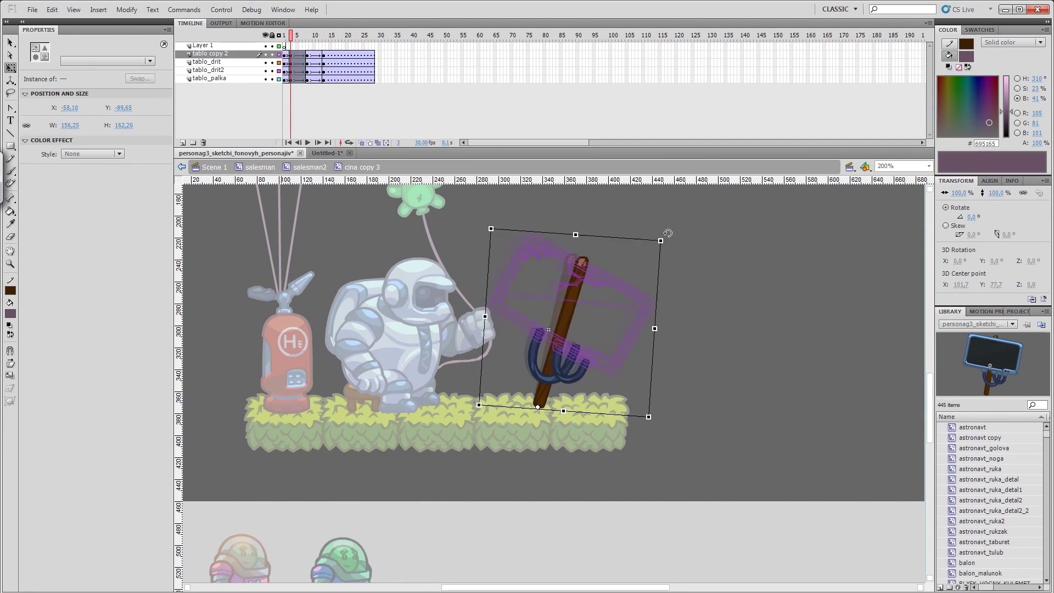
click(330, 78)
click(534, 257)
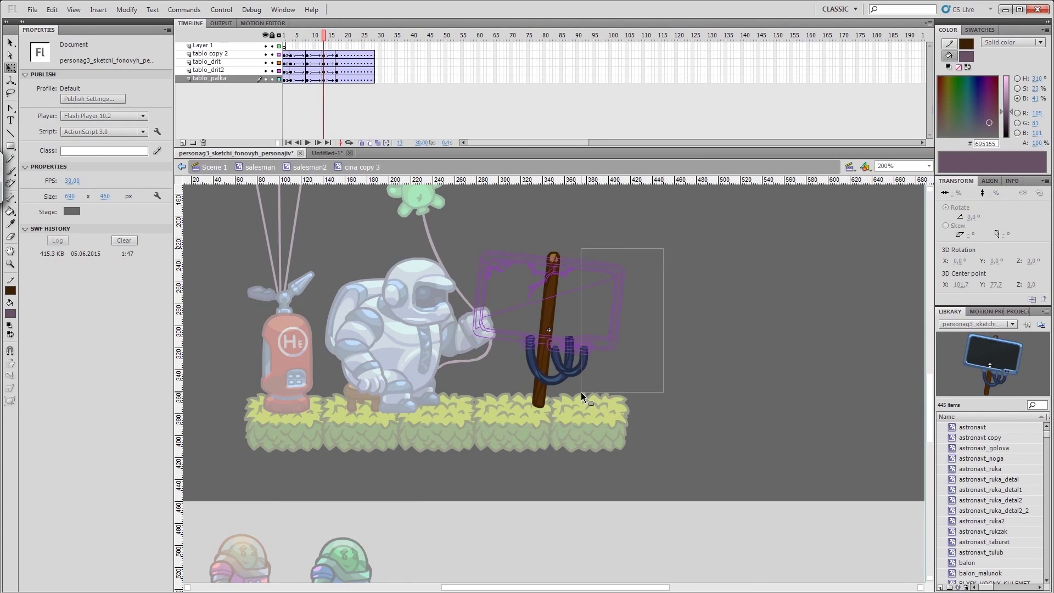
drag(580, 392, 579, 393)
key(Return)
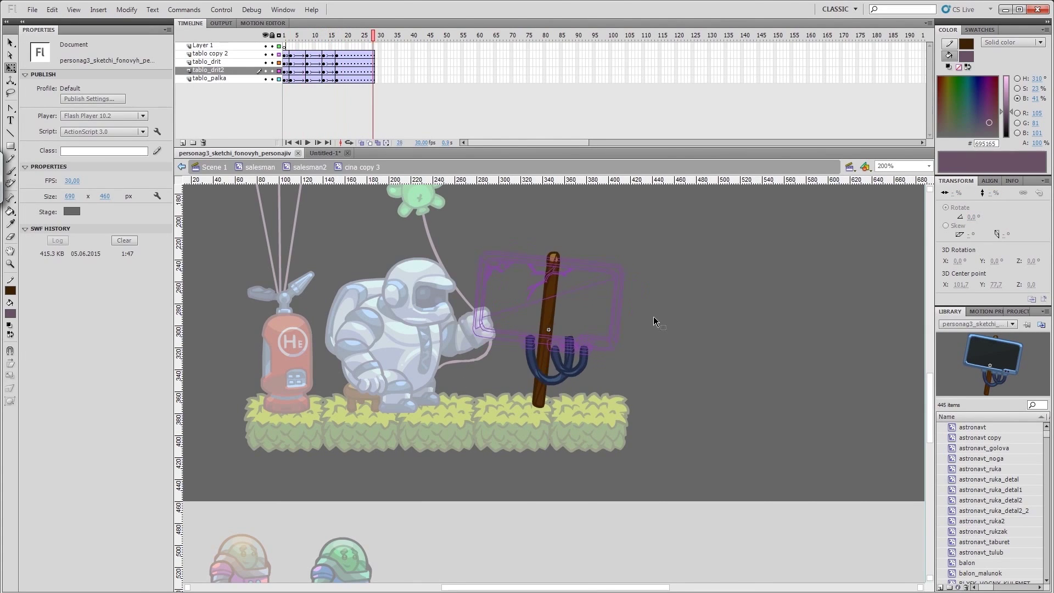
Step: Skew and rotate the wires below the board at frame 3 so they stay attached to the tilted board
click(290, 71)
drag(571, 329, 583, 348)
click(544, 386)
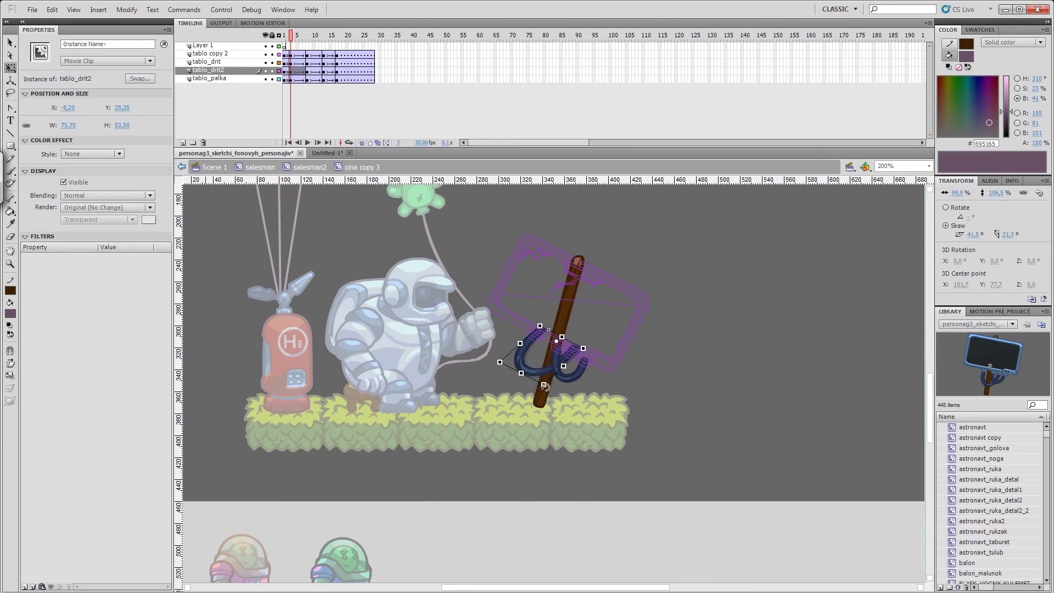
click(544, 385)
drag(524, 338, 516, 336)
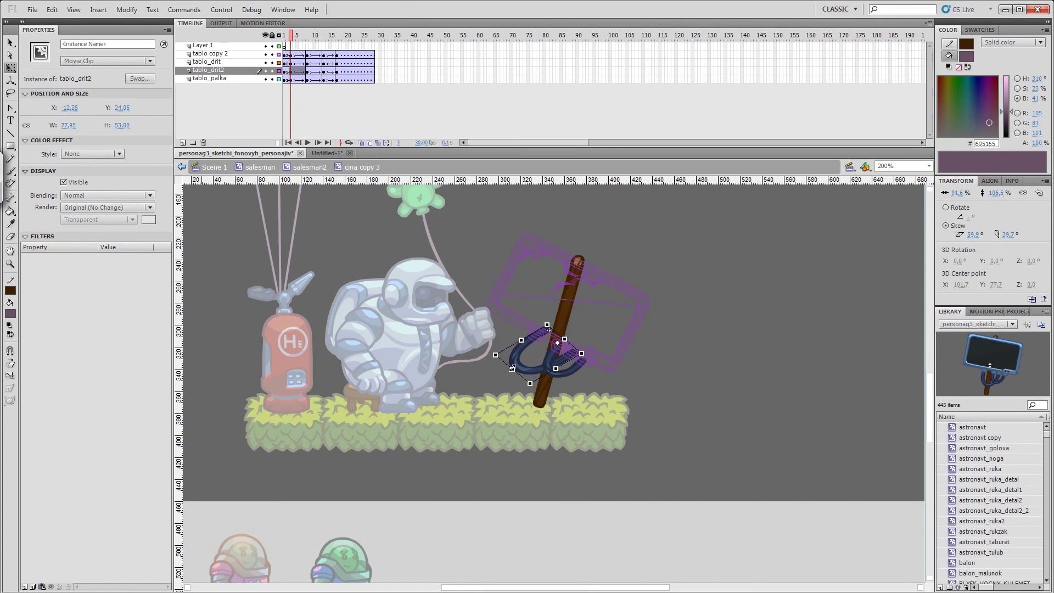
click(549, 377)
click(575, 371)
Step: Adjust the keyframes of both wire layers around frame 5 so the wires trail the board, checking frame by frame
key(comma)
key(comma)
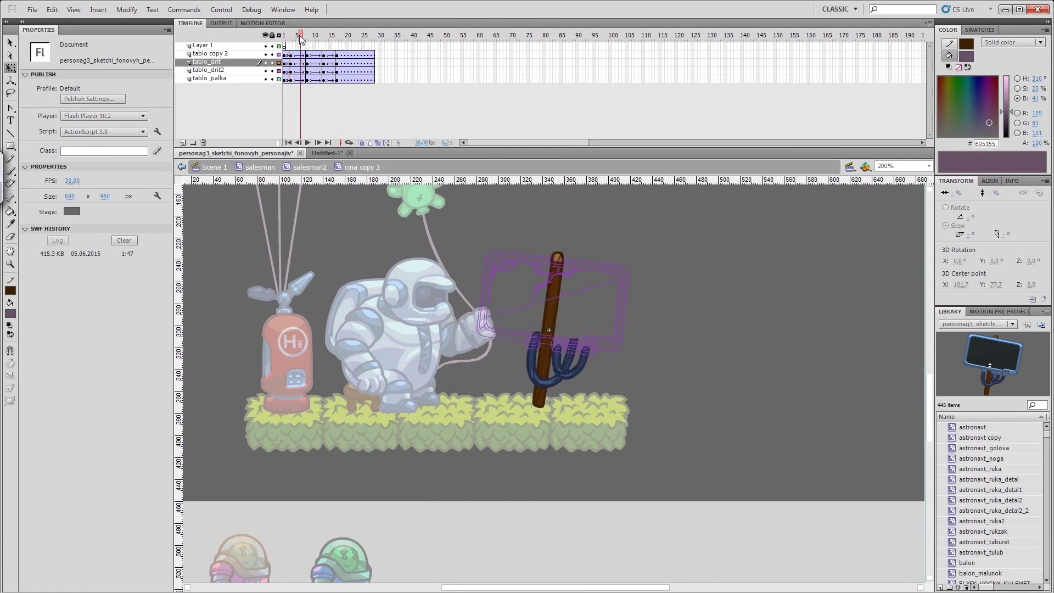
click(575, 369)
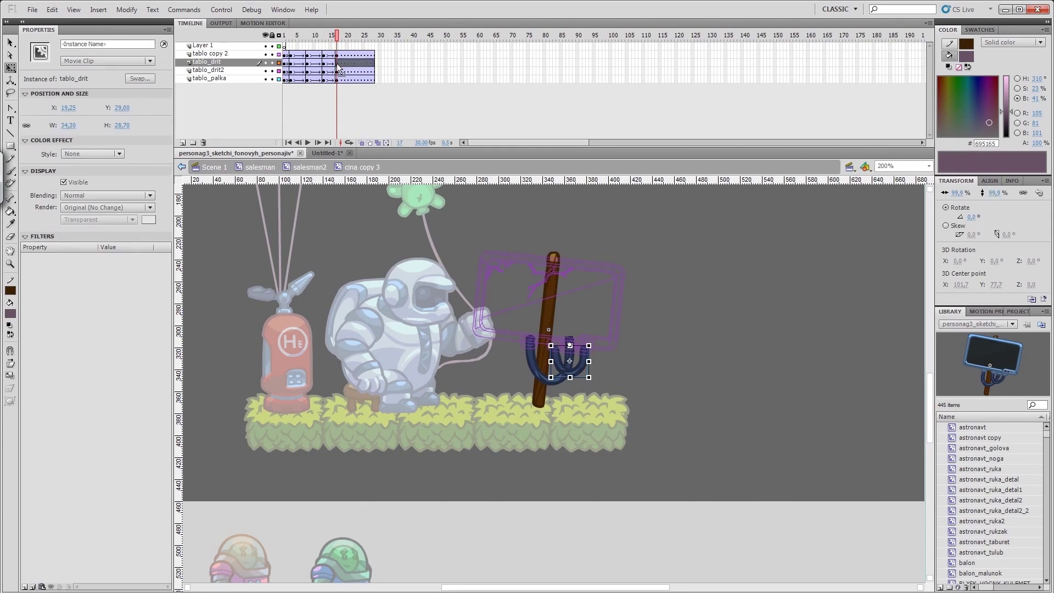
click(294, 36)
key(period)
key(period)
key(period)
key(period)
key(period)
key(period)
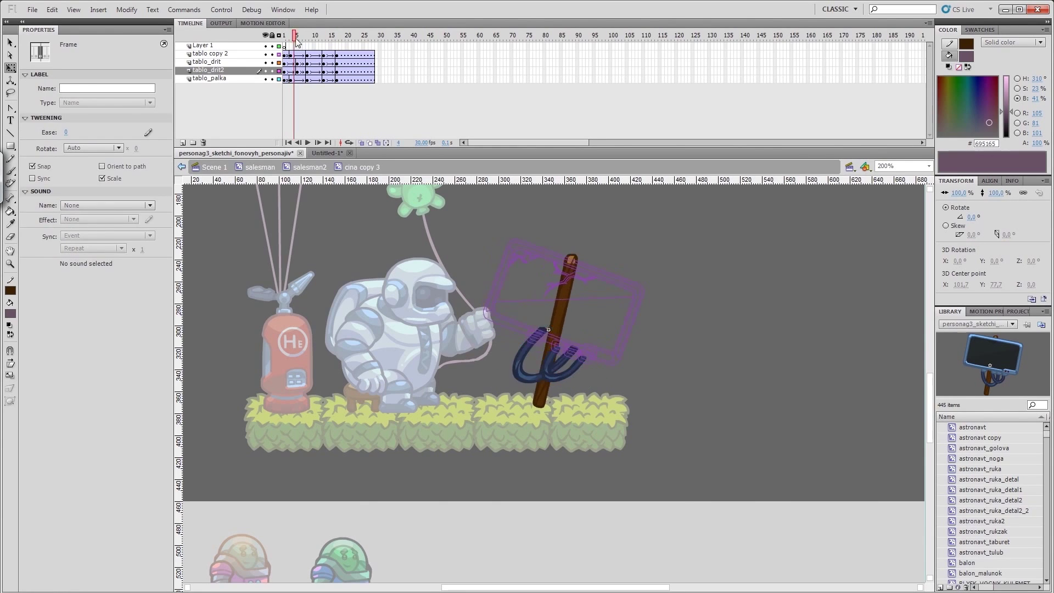
Step: Skew the smaller wires on the tablo_drit layer at frame 8 to follow the board's return swing
click(598, 353)
key(comma)
key(comma)
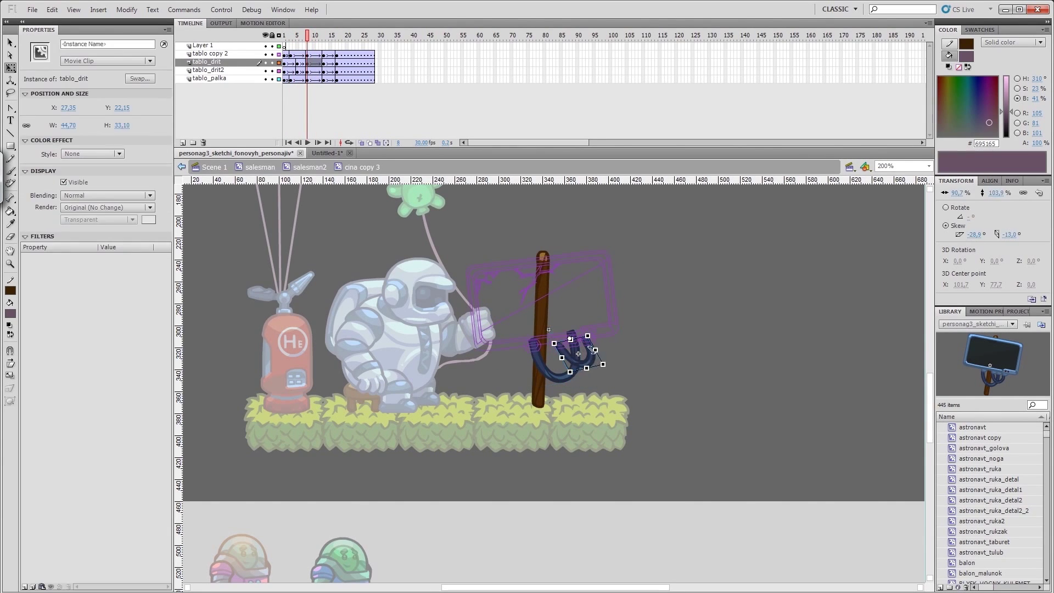
click(583, 355)
Step: Extend the wires' settling sway with keyframes at frames 22 and 27, and play the signboard animation
drag(307, 35, 353, 35)
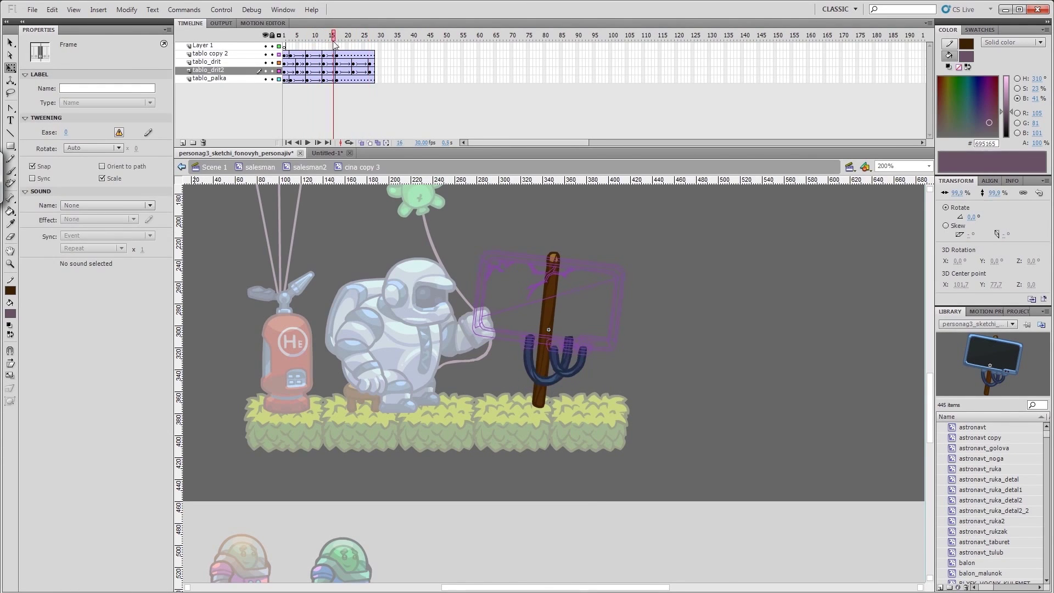
click(585, 374)
key(Return)
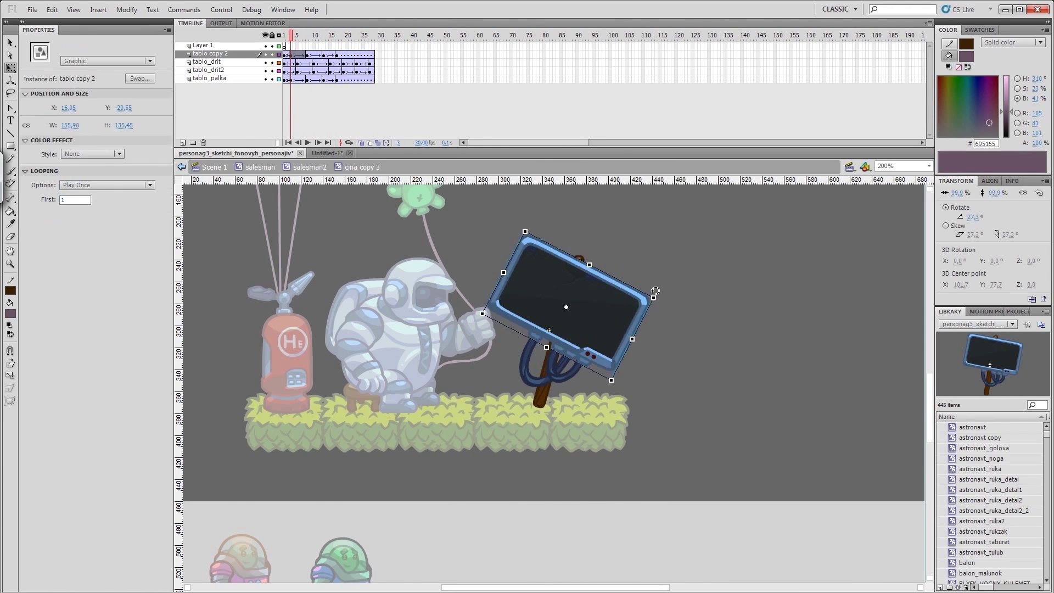
Step: Set the board instances across the keyframes to Movie Clip and swap the board at frame 8 for the tablo symbol
click(582, 295)
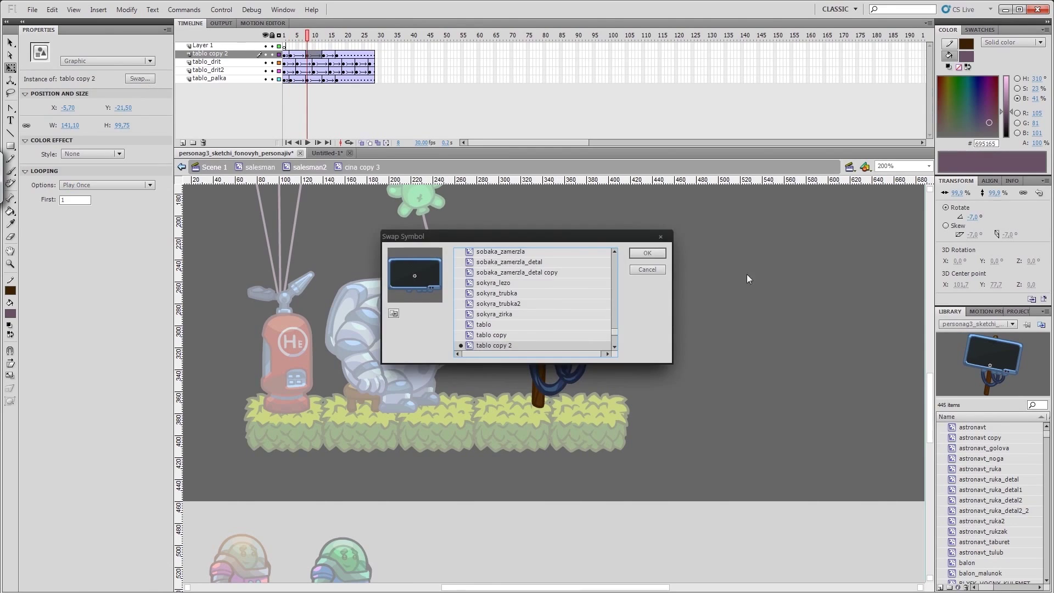
click(107, 61)
click(82, 69)
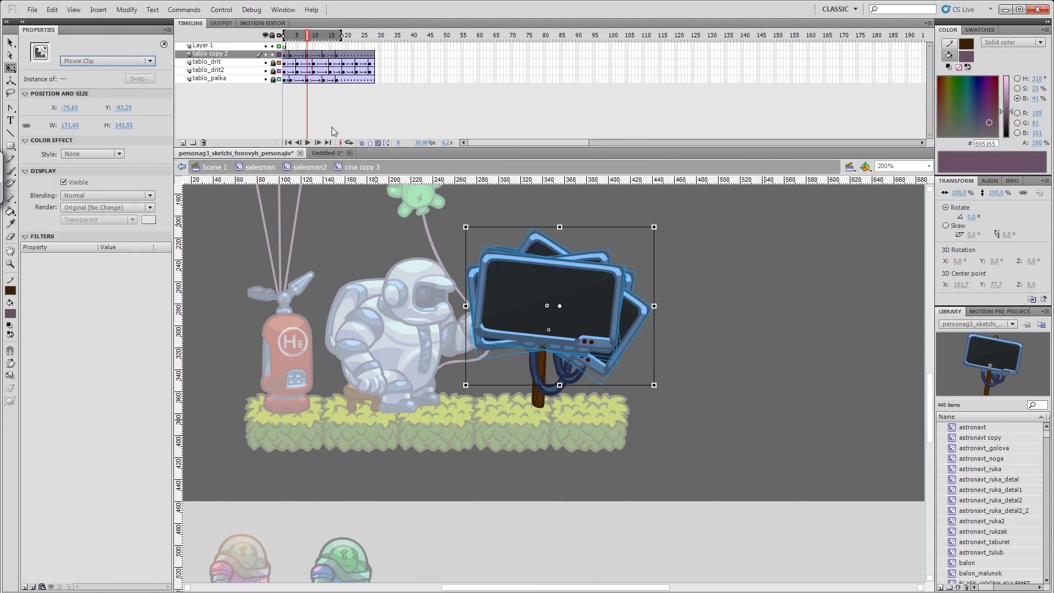
click(140, 78)
double_click(592, 299)
right_click(529, 252)
click(566, 507)
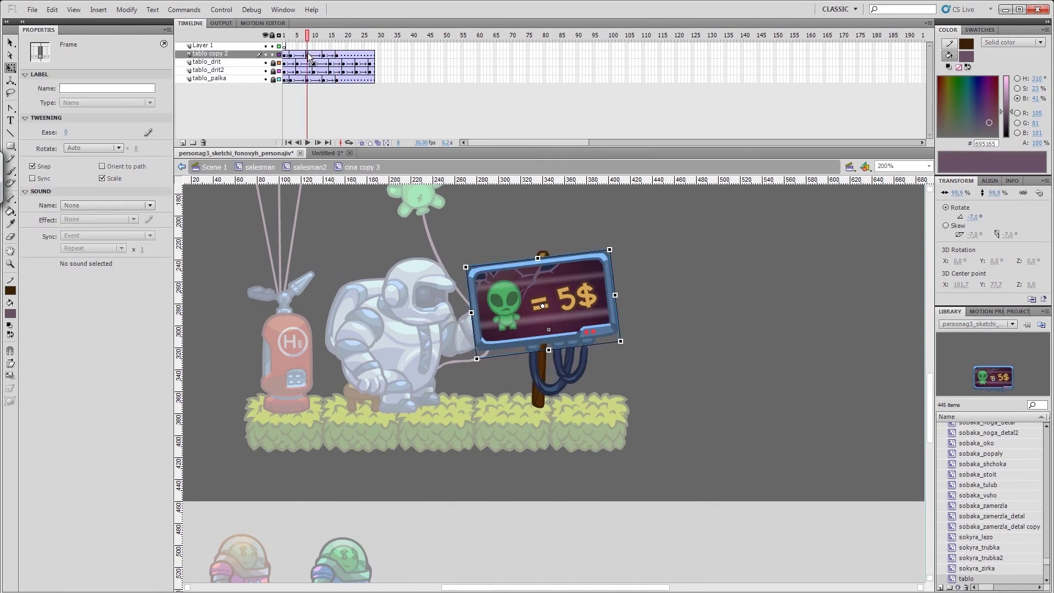
Step: Leave the signboard symbol, switch to the Untitled-1 document, and test the complete salesman animation
click(546, 317)
double_click(571, 304)
double_click(720, 285)
double_click(717, 299)
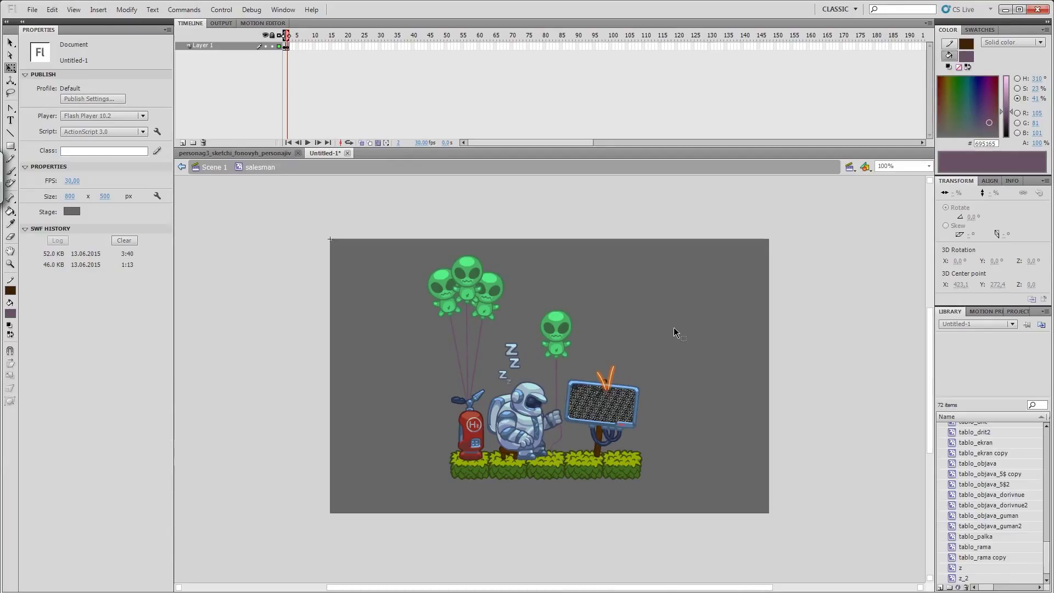
key(ctrl+Return)
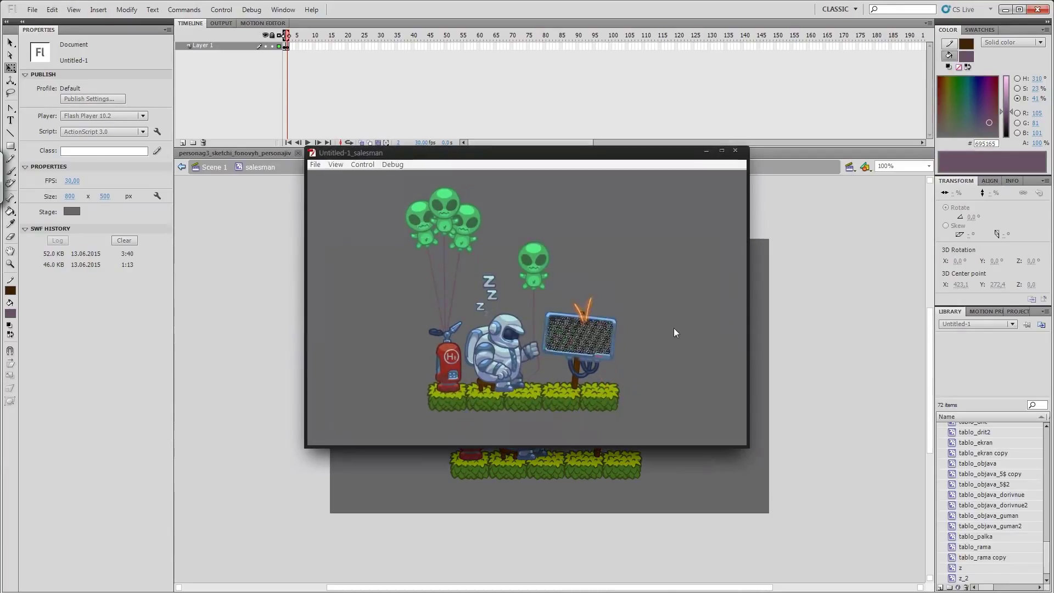